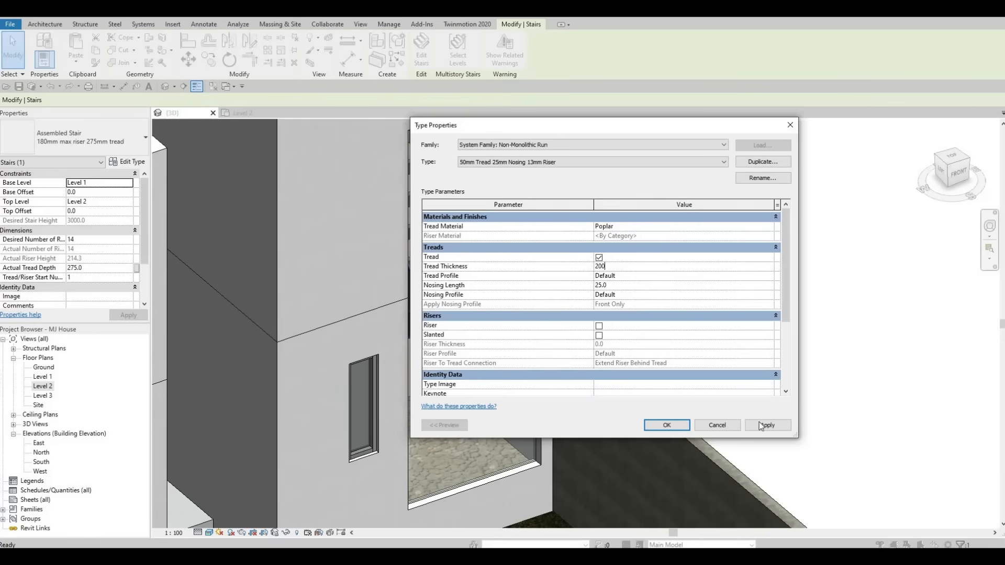
Step: Confirm a 200 mm tread thickness for the stair's run type and close the stair type properties
{"action": "left_click", "coordinate": [667, 426]}
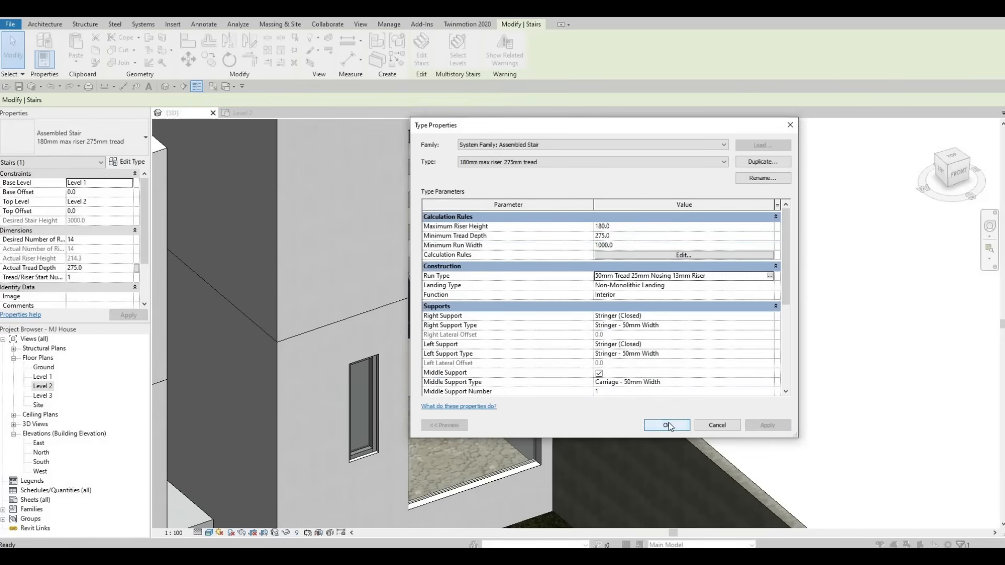
{"action": "left_click", "coordinate": [666, 426]}
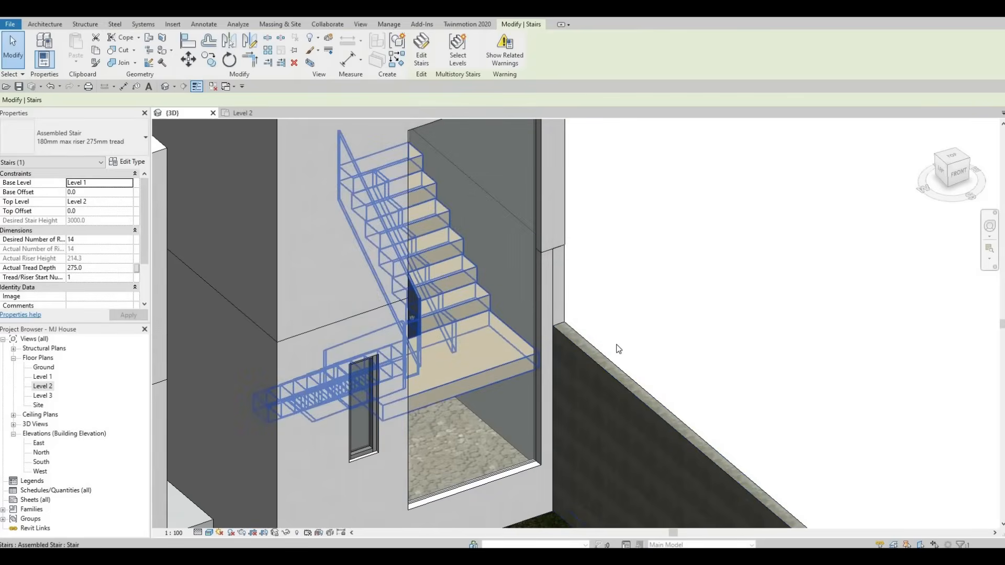
{"action": "scroll", "coordinate": [617, 331], "scroll_direction": "down", "scroll_amount": 2}
{"action": "key", "text": "Escape"}
{"action": "scroll", "coordinate": [584, 382], "scroll_direction": "up", "scroll_amount": 3}
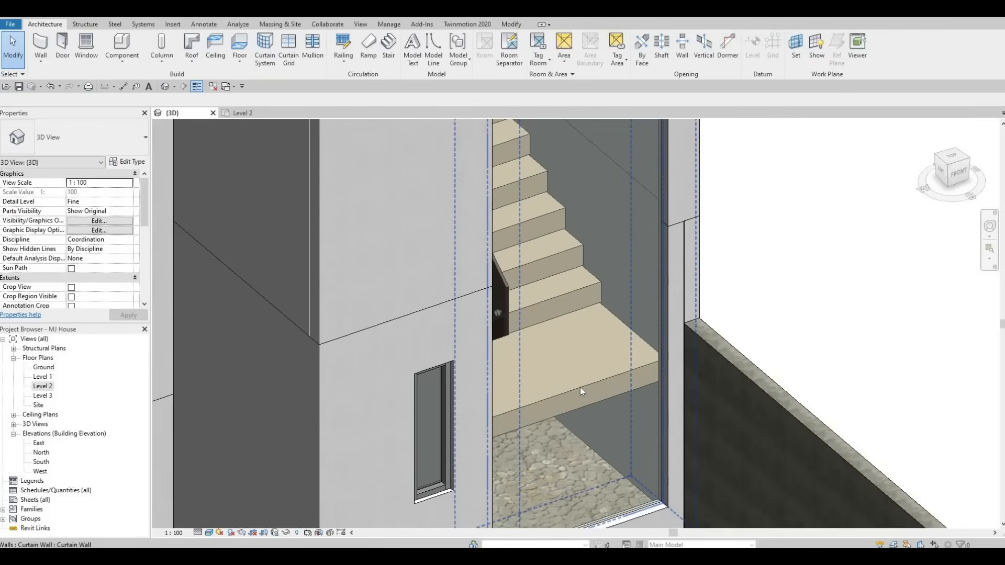
Step: Select the stair and set its run type's tread thickness to 100 mm, applying the type change
{"action": "key", "text": "Tab"}
{"action": "left_click", "coordinate": [518, 377]}
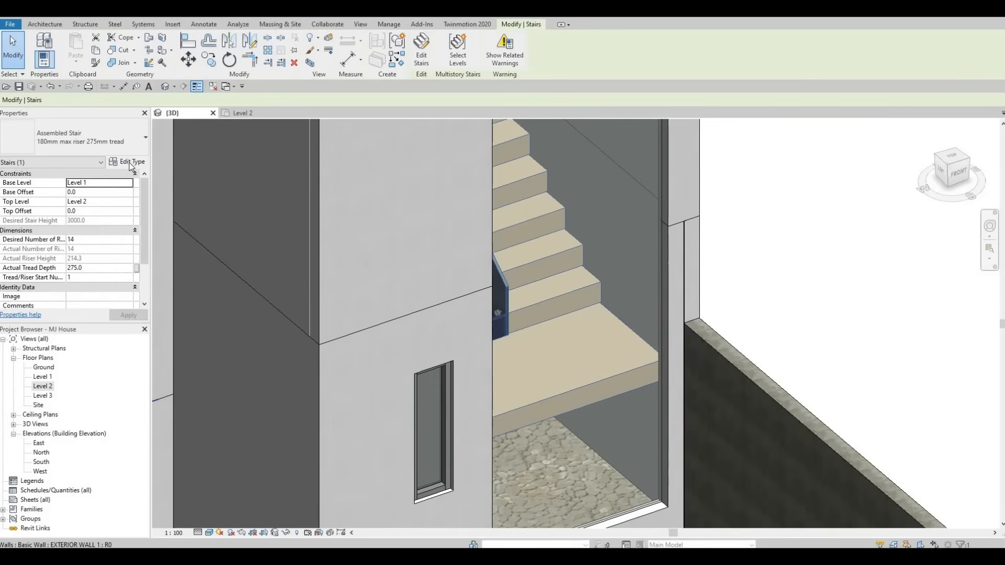
{"action": "left_click", "coordinate": [127, 162]}
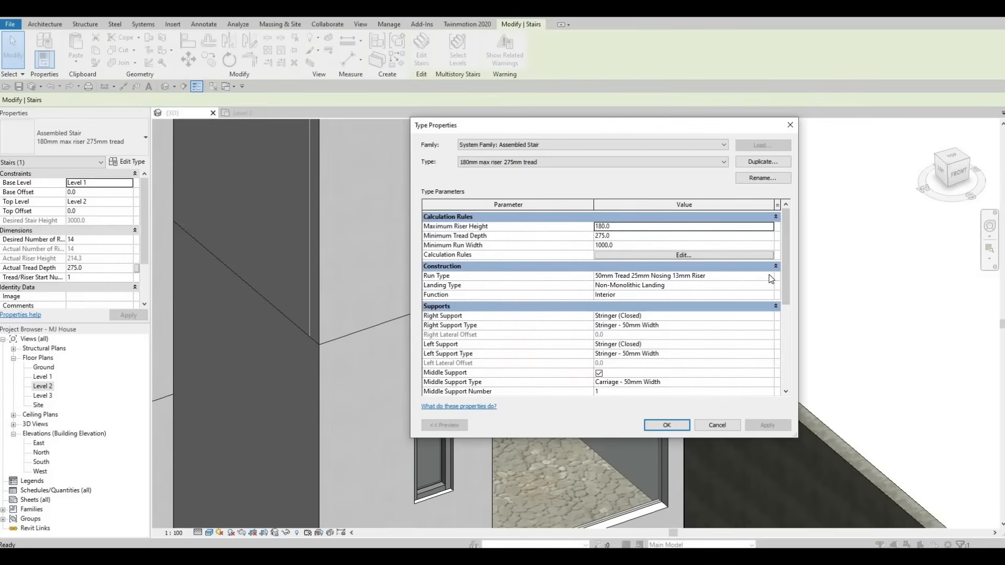
{"action": "left_click", "coordinate": [772, 276]}
{"action": "left_click", "coordinate": [772, 276]}
{"action": "left_click", "coordinate": [653, 266]}
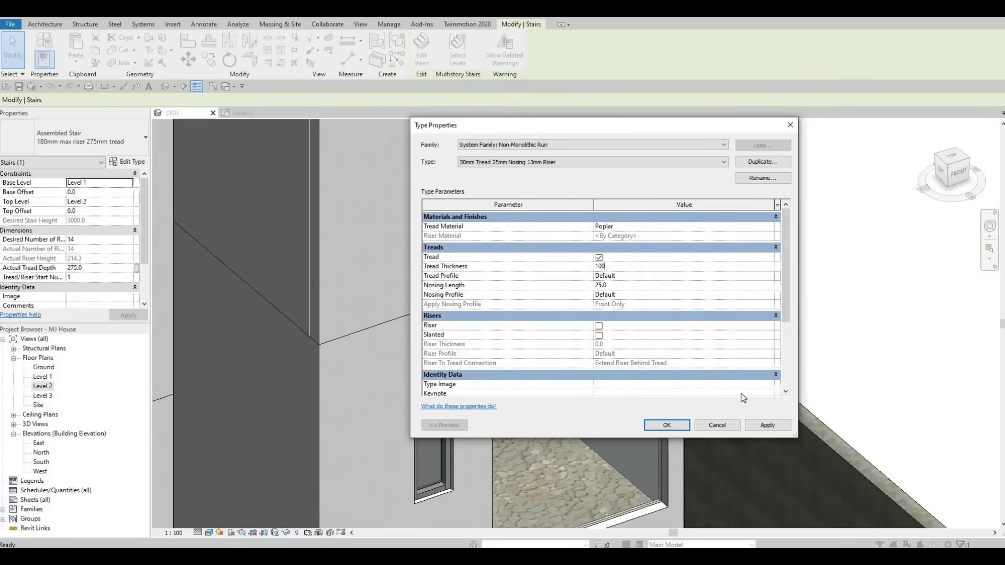
{"action": "left_click", "coordinate": [774, 426]}
{"action": "left_click", "coordinate": [712, 423]}
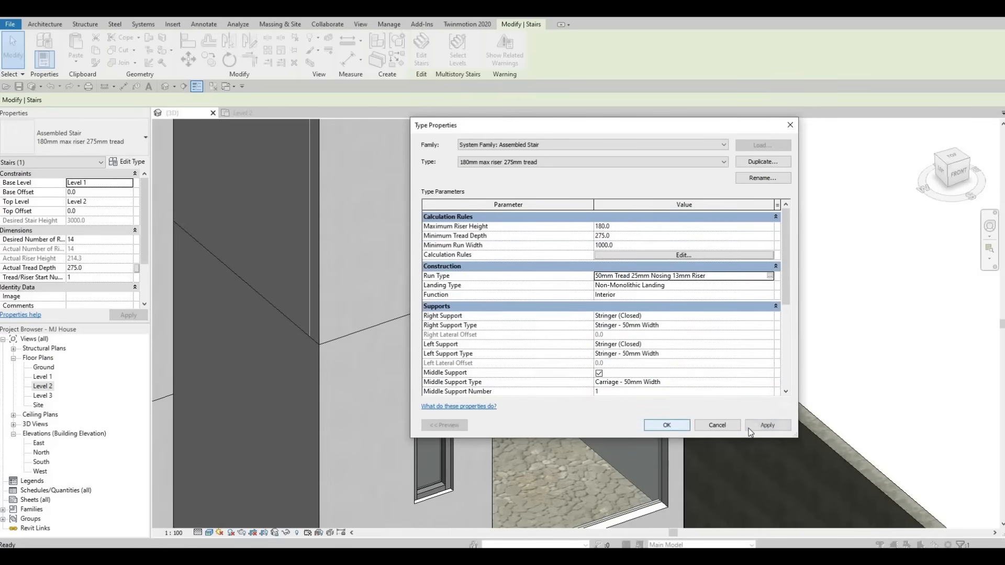
{"action": "left_click", "coordinate": [661, 423]}
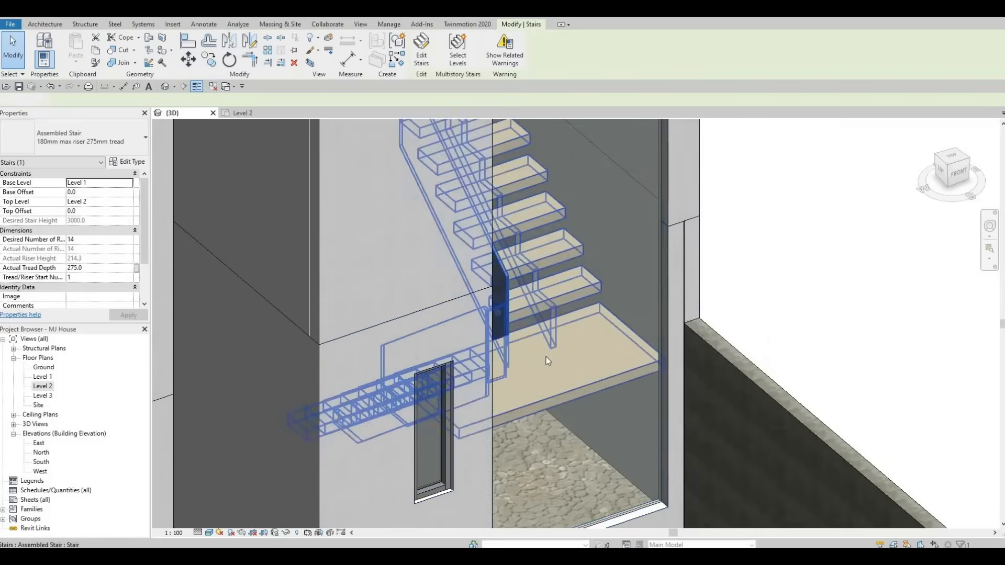
Step: Orbit around the 3D model to examine the stair and the curtain wall beside it
{"action": "middle_click_drag", "start_coordinate": [545, 357], "coordinate": [584, 363], "text": "shift"}
{"action": "scroll", "coordinate": [497, 353], "scroll_direction": "down", "scroll_amount": 3}
{"action": "scroll", "coordinate": [584, 364], "scroll_direction": "down", "scroll_amount": 4}
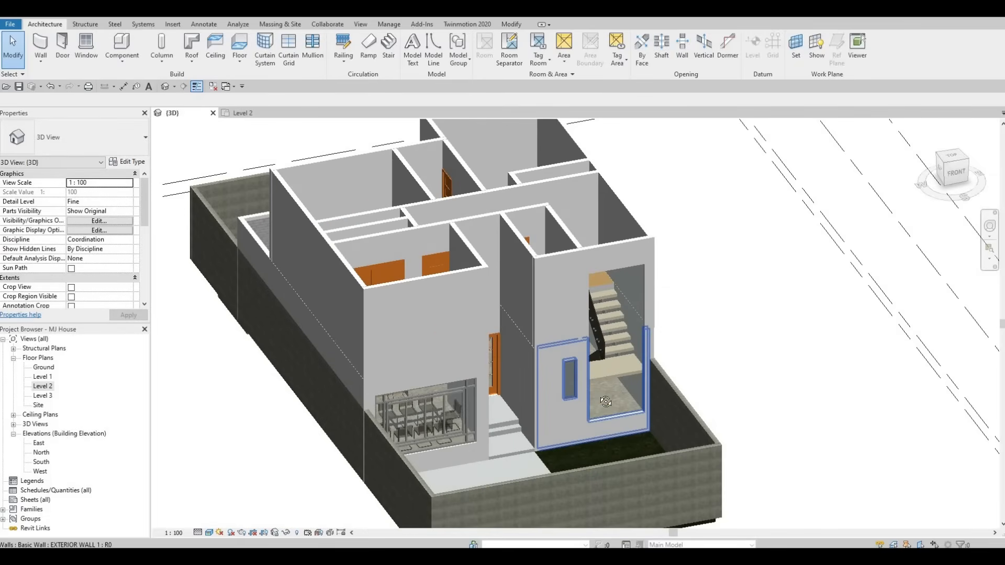
{"action": "middle_click_drag", "start_coordinate": [606, 402], "coordinate": [537, 371], "text": "shift"}
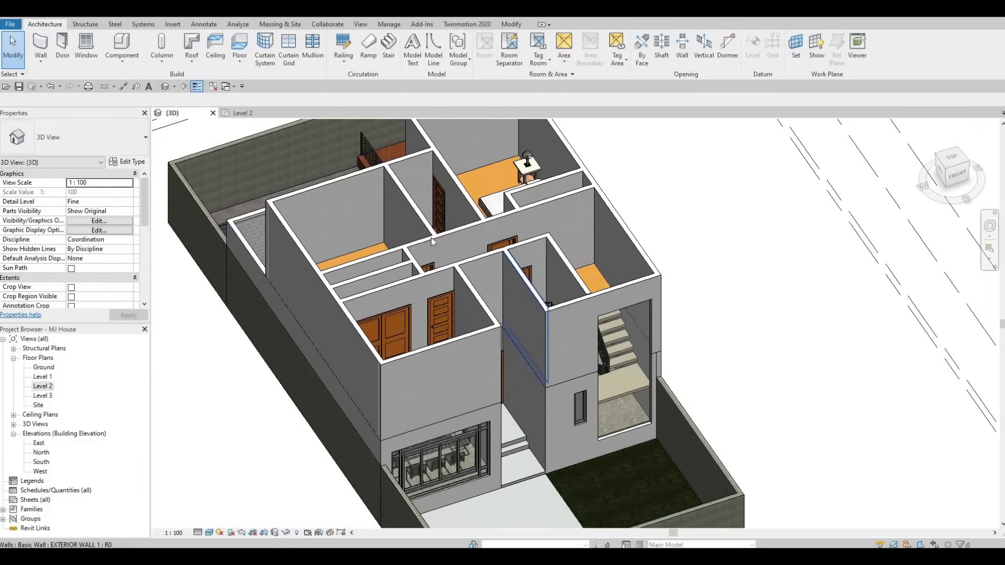
{"action": "left_click", "coordinate": [634, 314]}
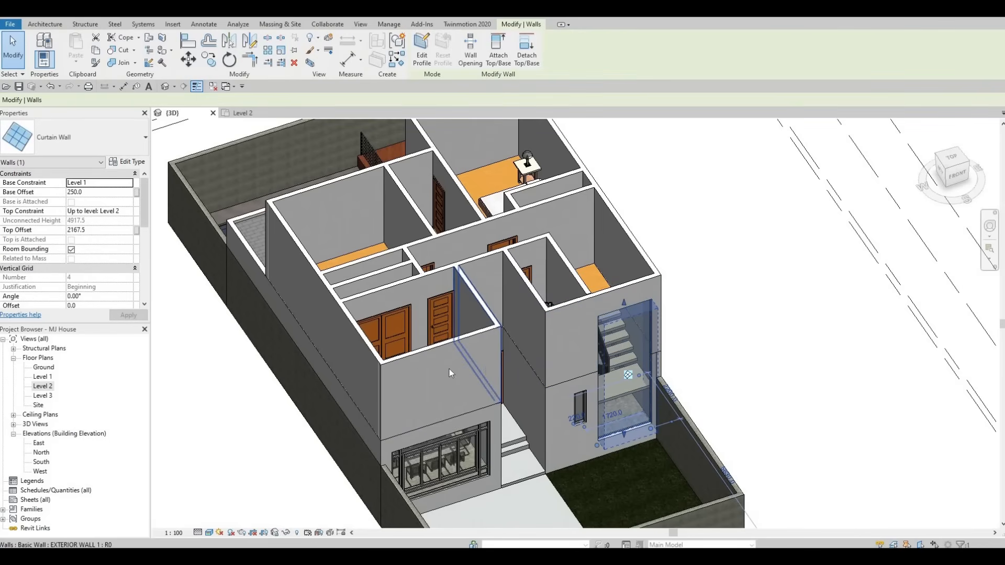
{"action": "middle_click_drag", "start_coordinate": [453, 336], "coordinate": [10, 405], "text": "shift"}
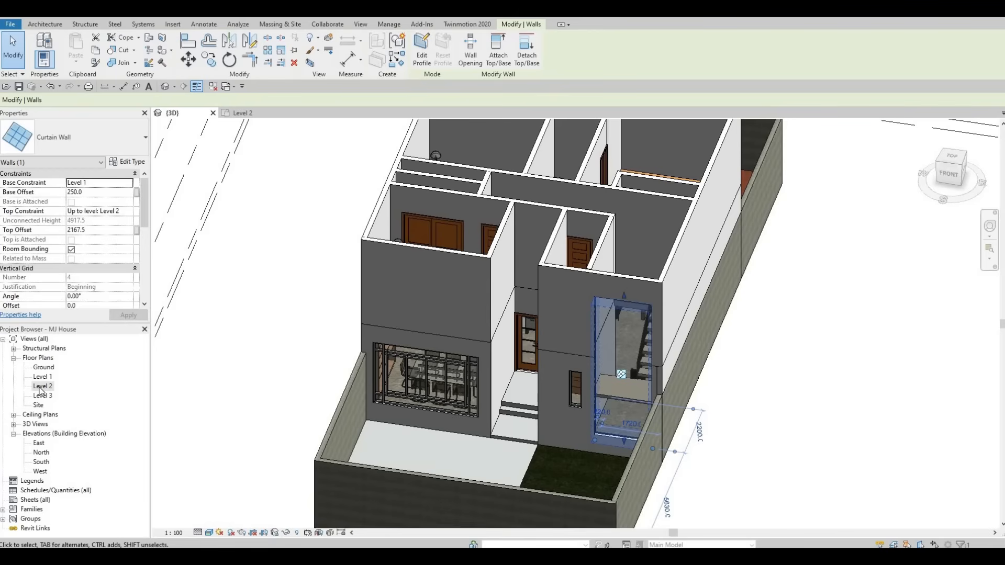
Step: Open the Level 2 floor plan and start a footprint roof using Pick Lines, with base level Level 3
{"action": "double_click", "coordinate": [42, 386]}
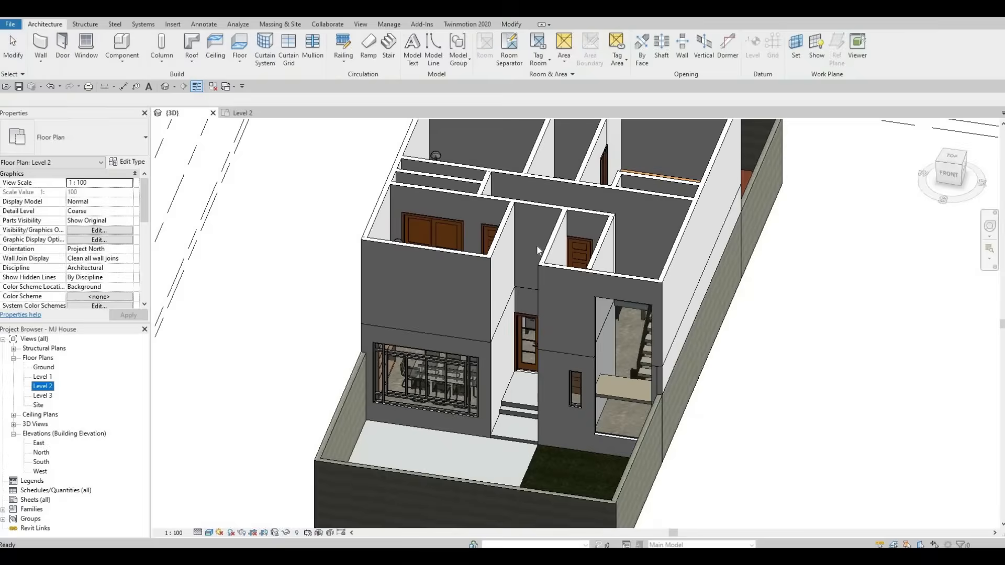
{"action": "left_click", "coordinate": [546, 286]}
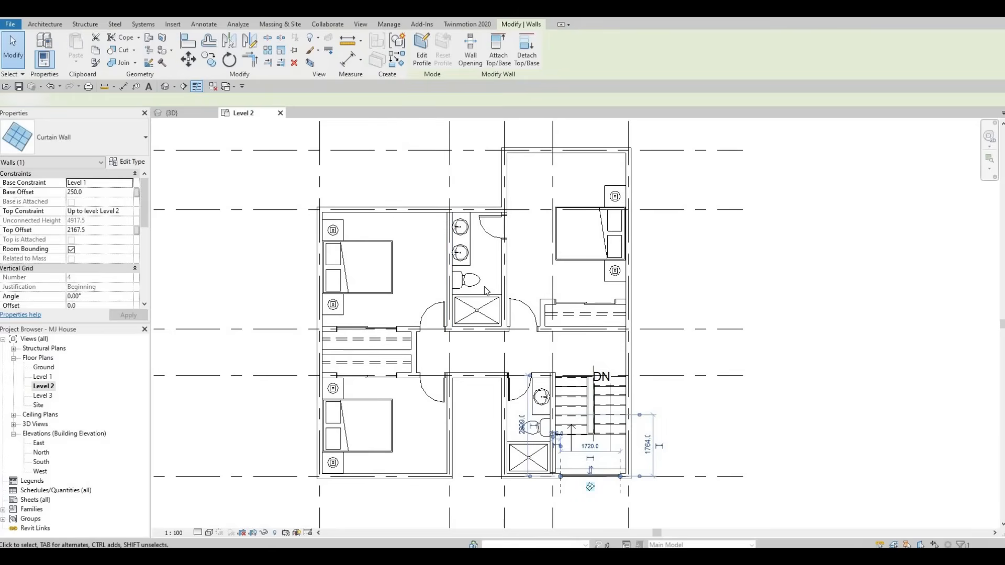
{"action": "key", "text": "F1"}
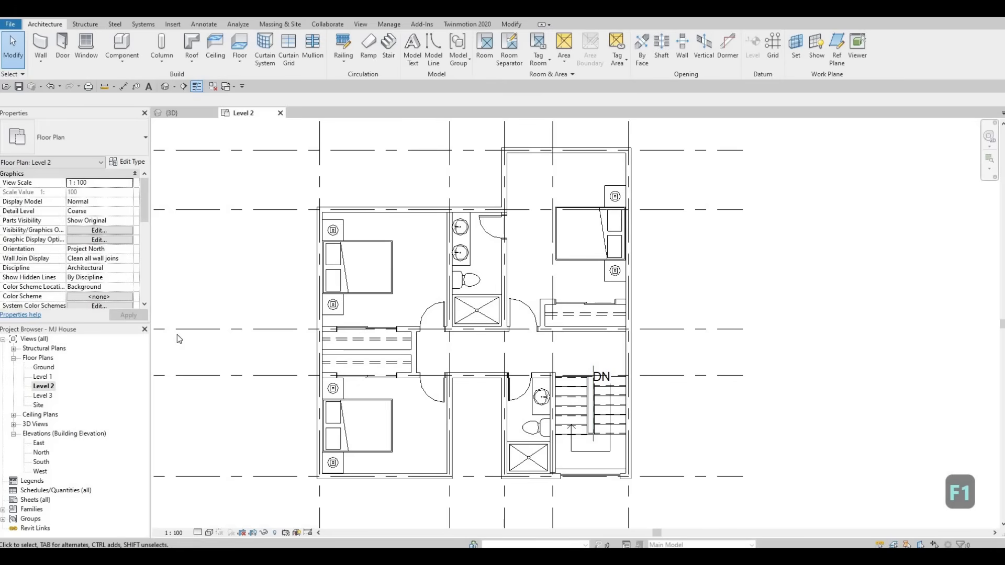
{"action": "left_click", "coordinate": [199, 48]}
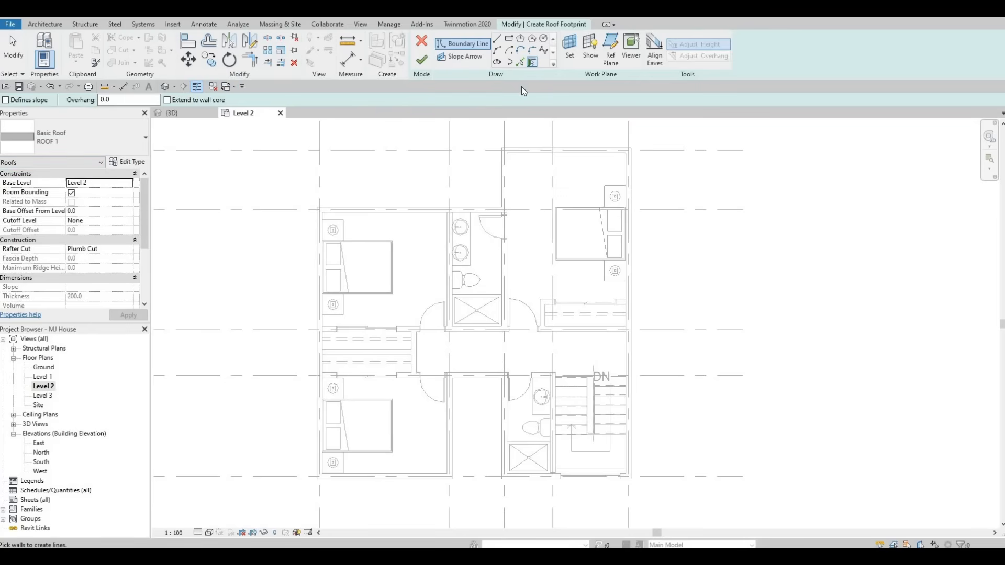
{"action": "left_click", "coordinate": [532, 62]}
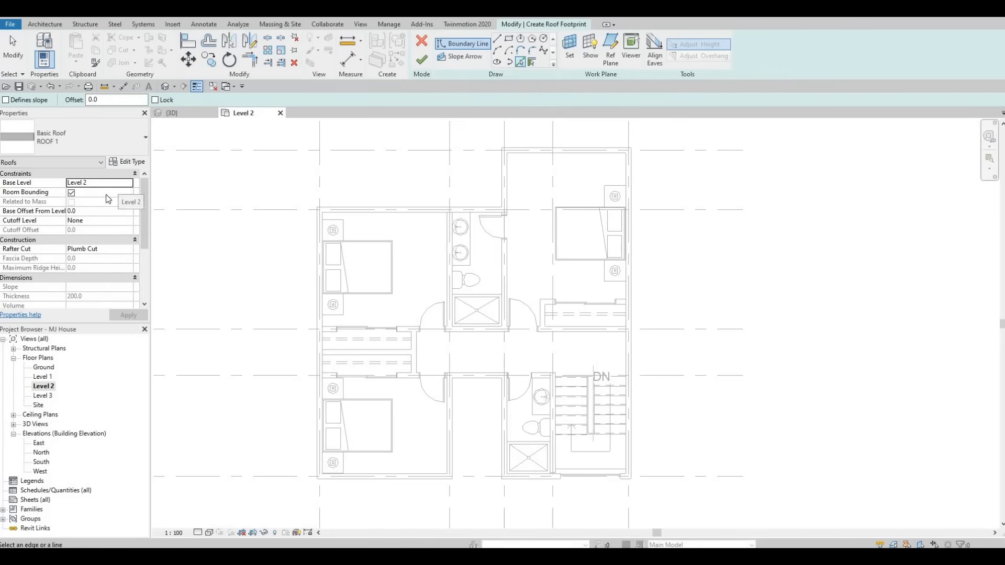
{"action": "left_click", "coordinate": [128, 183]}
{"action": "left_click", "coordinate": [78, 216]}
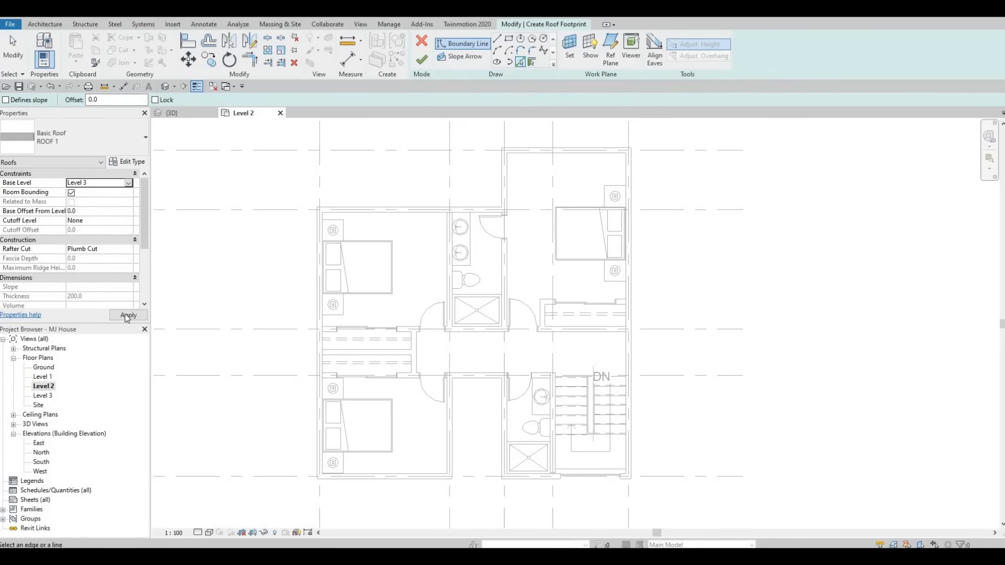
Step: Pick the Level 2 exterior walls to create the roof's boundary lines around the whole footprint
{"action": "left_click", "coordinate": [407, 211]}
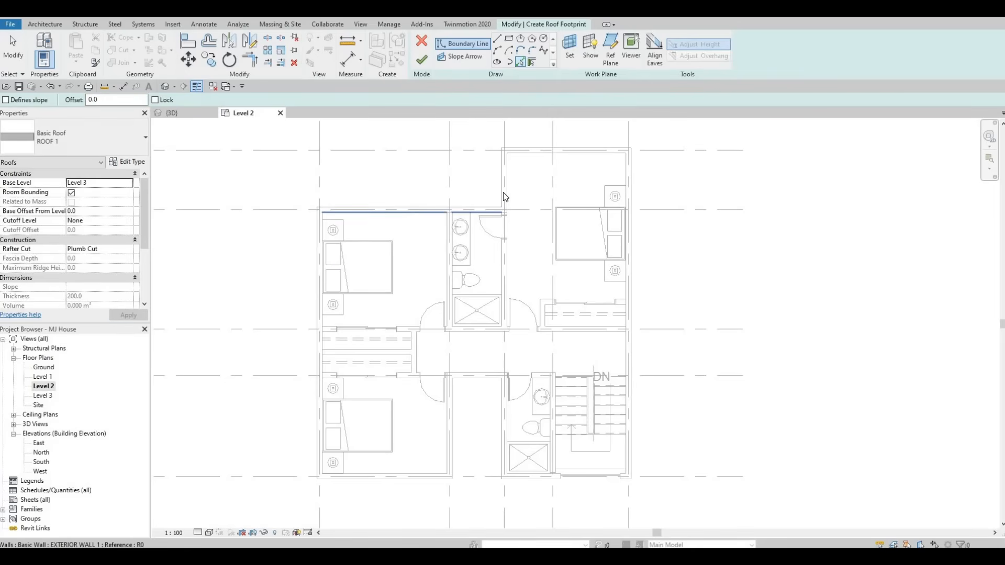
{"action": "left_click", "coordinate": [528, 163]}
{"action": "left_click", "coordinate": [631, 162]}
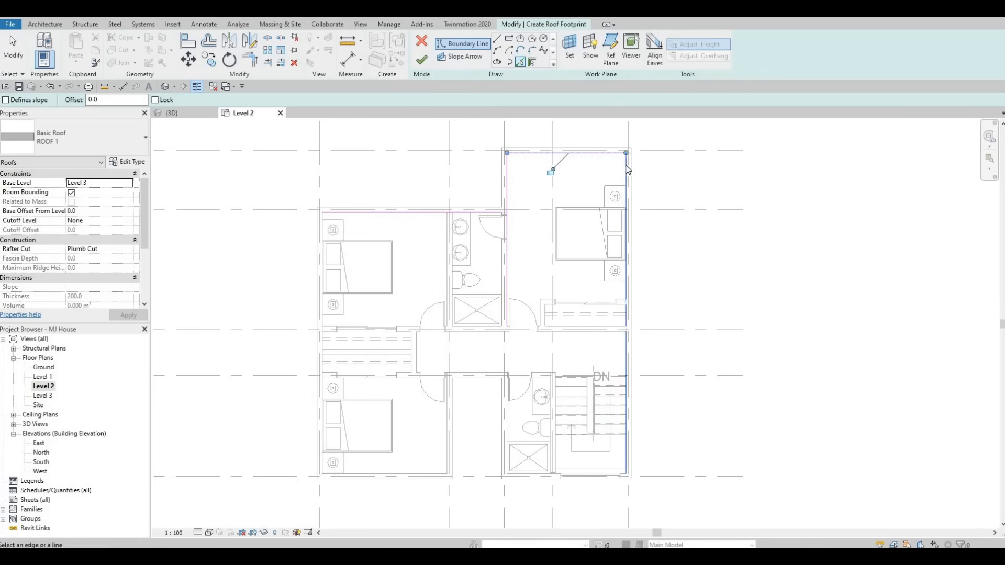
{"action": "left_click", "coordinate": [623, 294]}
{"action": "scroll", "coordinate": [534, 481], "scroll_direction": "up", "scroll_amount": 8}
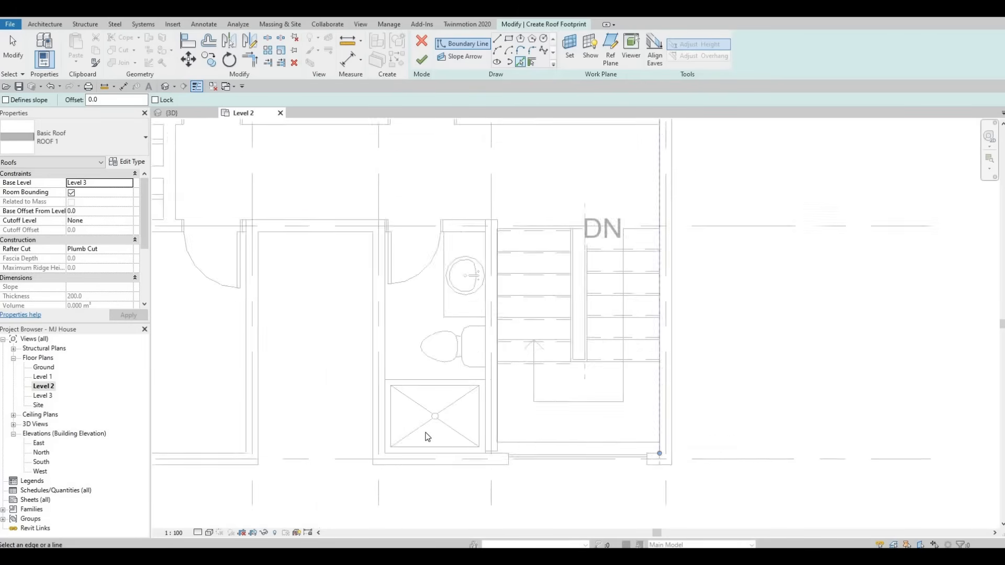
{"action": "left_click", "coordinate": [294, 387]}
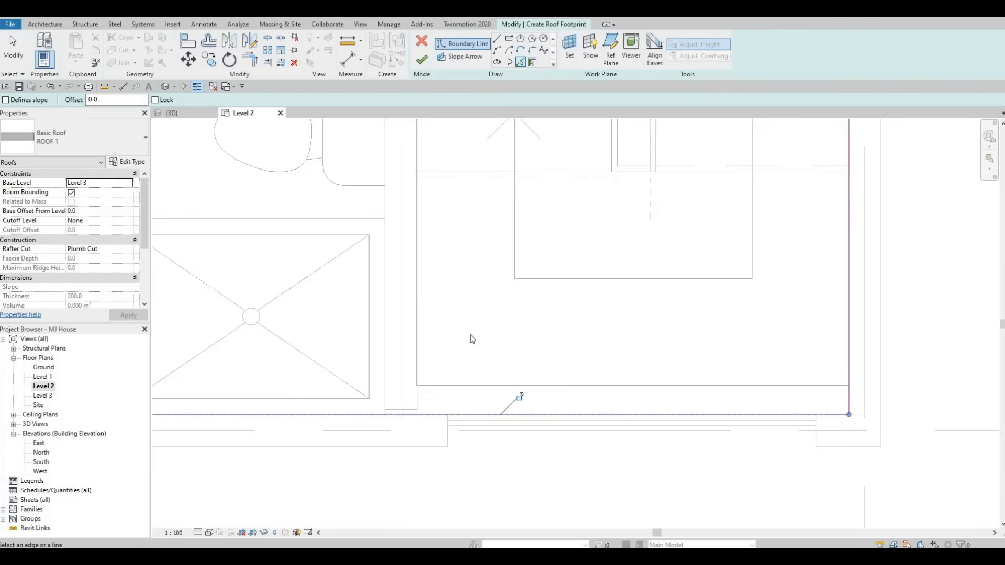
{"action": "scroll", "coordinate": [470, 334], "scroll_direction": "down", "scroll_amount": 3}
{"action": "left_click", "coordinate": [487, 292]}
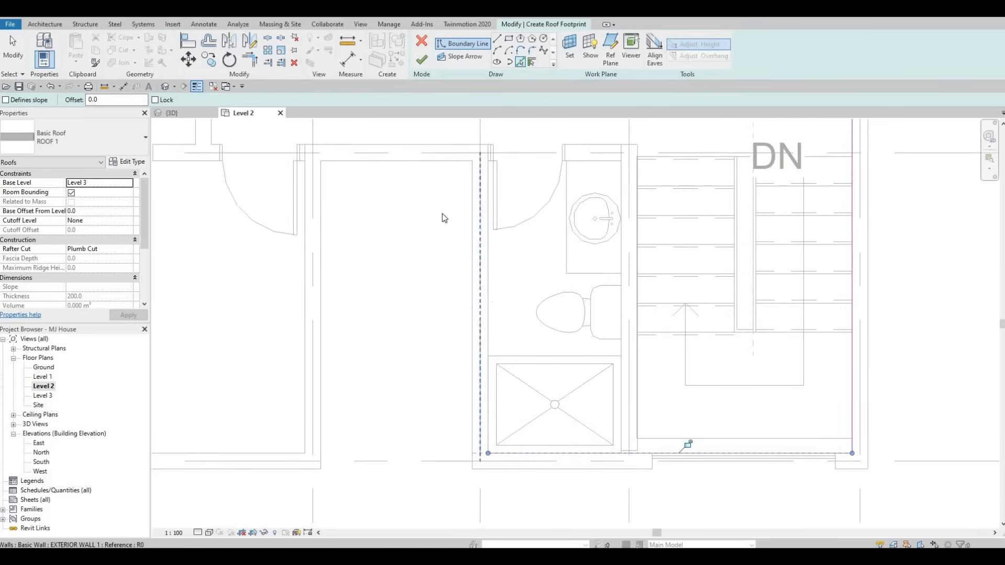
{"action": "left_click", "coordinate": [412, 150]}
{"action": "left_click", "coordinate": [305, 365]}
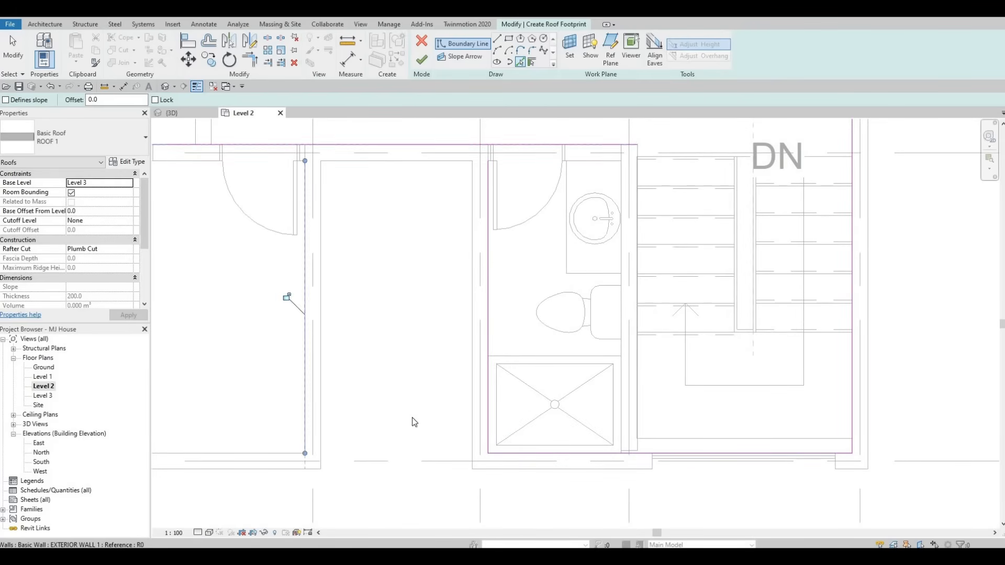
{"action": "middle_click_drag", "start_coordinate": [330, 448], "coordinate": [529, 432]}
{"action": "left_click", "coordinate": [363, 438]}
{"action": "scroll", "coordinate": [364, 438], "scroll_direction": "down", "scroll_amount": 2}
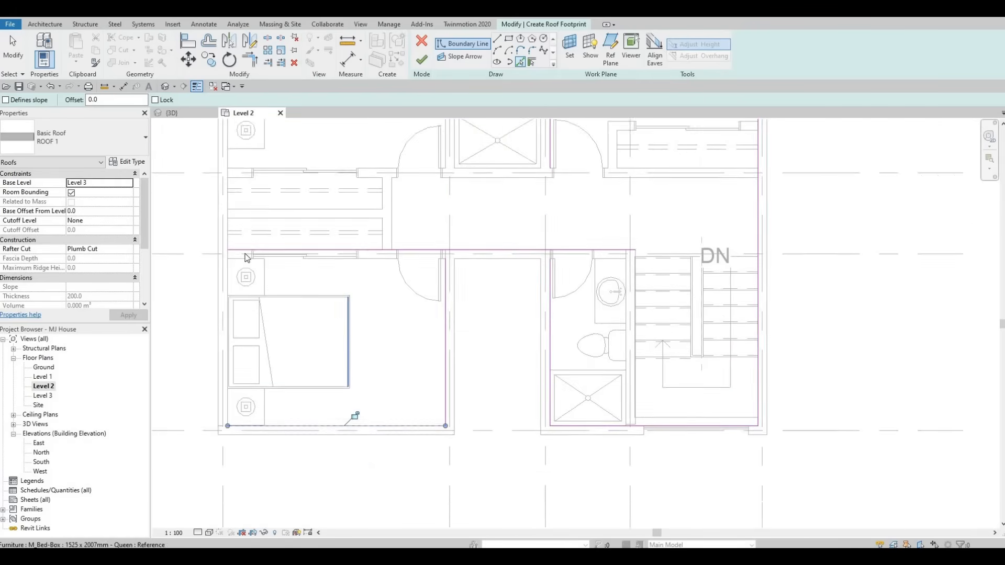
{"action": "middle_click_drag", "start_coordinate": [354, 415], "coordinate": [361, 466]}
{"action": "left_click", "coordinate": [235, 299]}
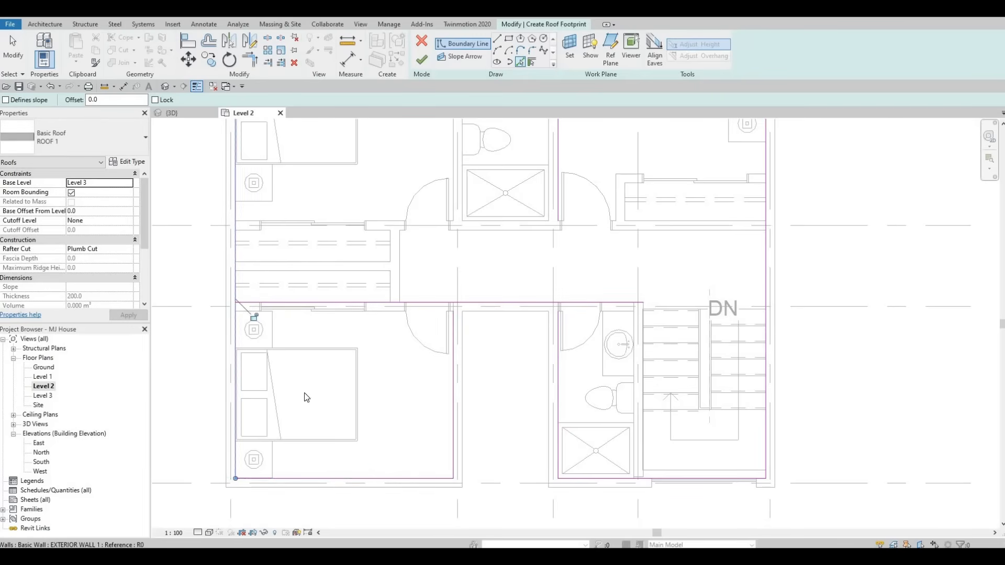
{"action": "middle_click_drag", "start_coordinate": [435, 264], "coordinate": [411, 367]}
{"action": "scroll", "coordinate": [383, 411], "scroll_direction": "down", "scroll_amount": 1}
{"action": "scroll", "coordinate": [411, 367], "scroll_direction": "down", "scroll_amount": 1}
{"action": "key", "text": "Escape"}
{"action": "key", "text": "Escape"}
{"action": "key", "text": "Escape"}
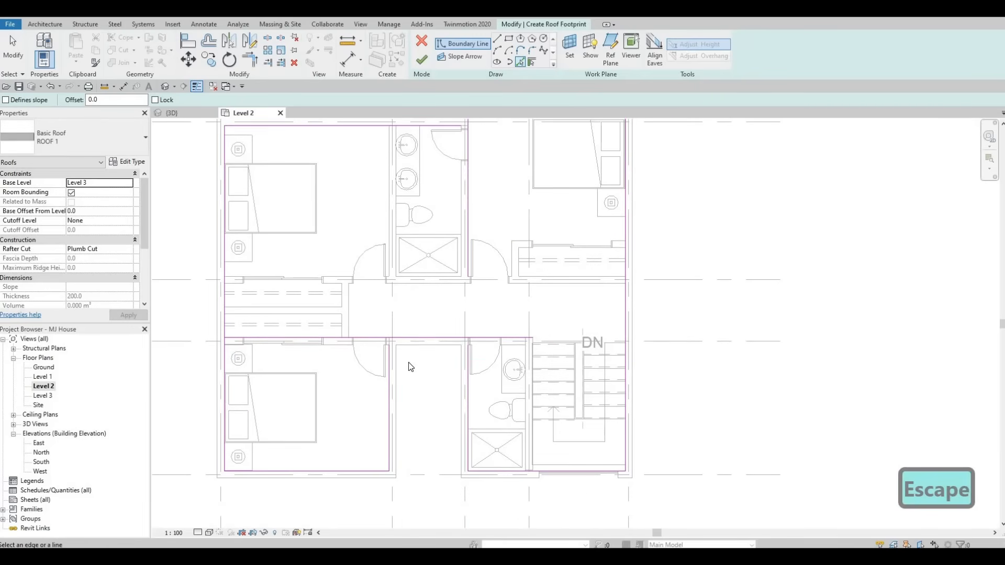
Step: Trim the roof boundary lines into a closed loop at each corner and finish the roof sketch
{"action": "key", "text": "t"}
{"action": "key", "text": "r"}
{"action": "left_click", "coordinate": [389, 354]}
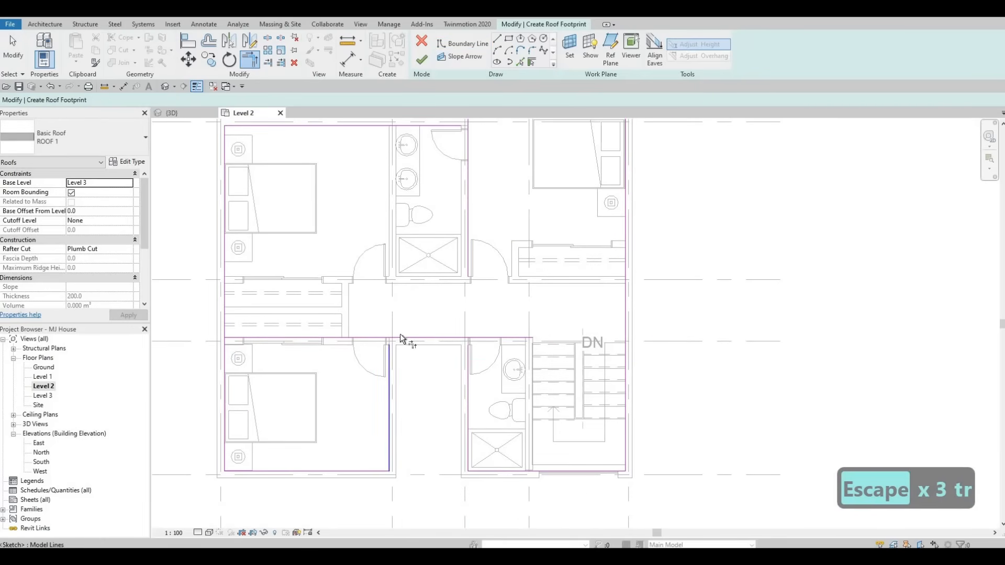
{"action": "left_click", "coordinate": [400, 335]}
{"action": "left_click", "coordinate": [454, 336]}
{"action": "left_click", "coordinate": [468, 360]}
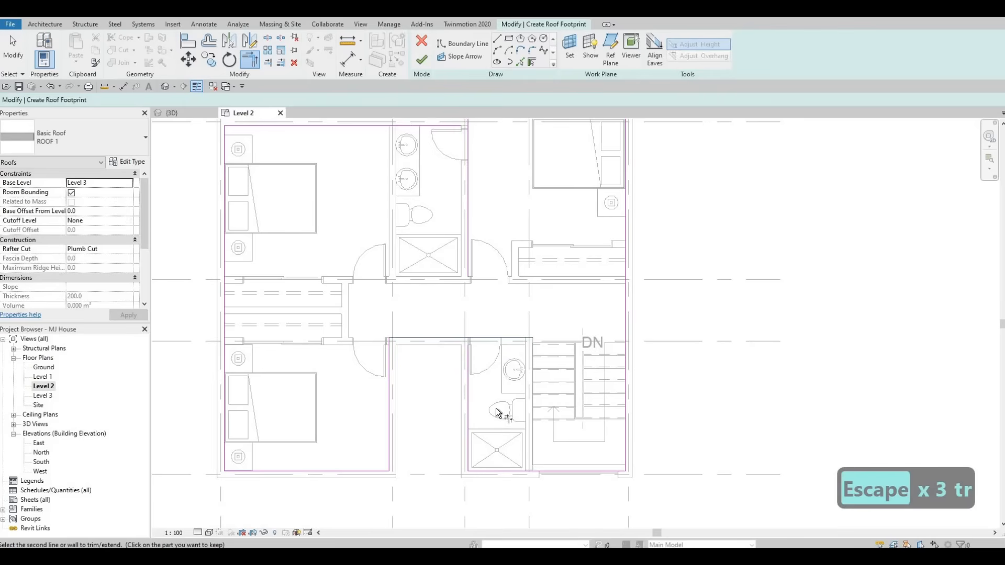
{"action": "left_click", "coordinate": [540, 472]}
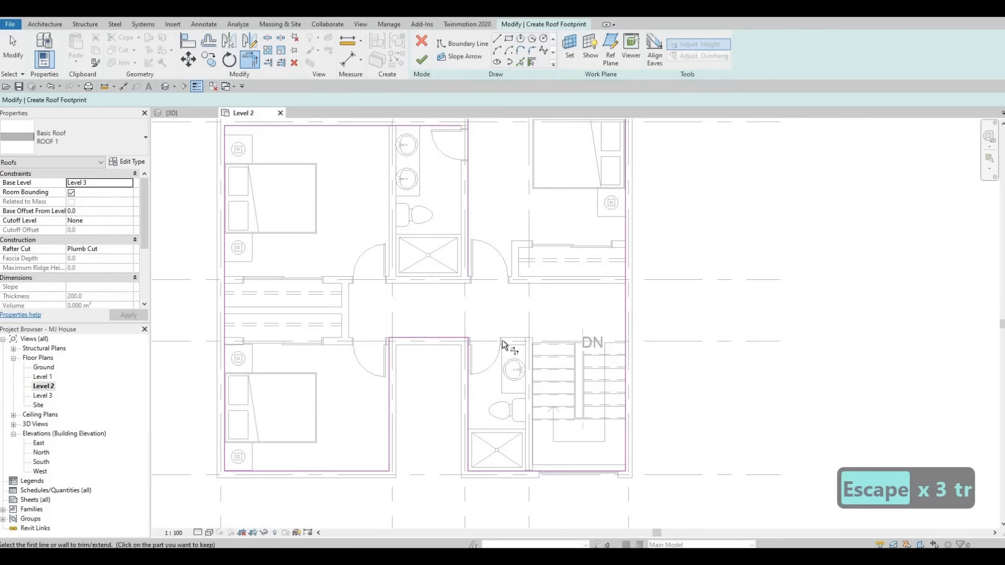
{"action": "middle_click_drag", "start_coordinate": [509, 159], "coordinate": [478, 350]}
{"action": "middle_click_drag", "start_coordinate": [439, 302], "coordinate": [474, 291]}
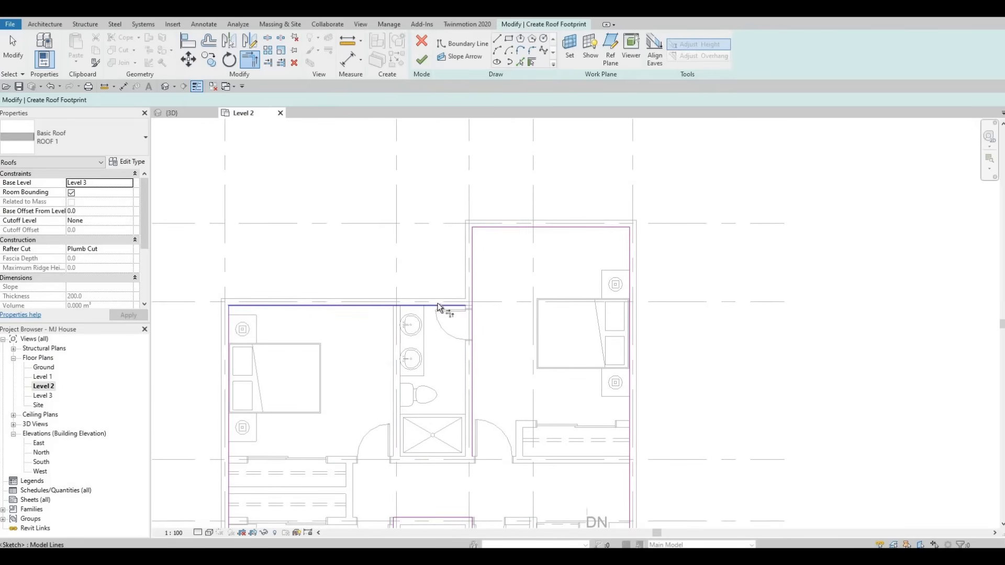
{"action": "left_click", "coordinate": [473, 282]}
{"action": "left_click", "coordinate": [342, 305]}
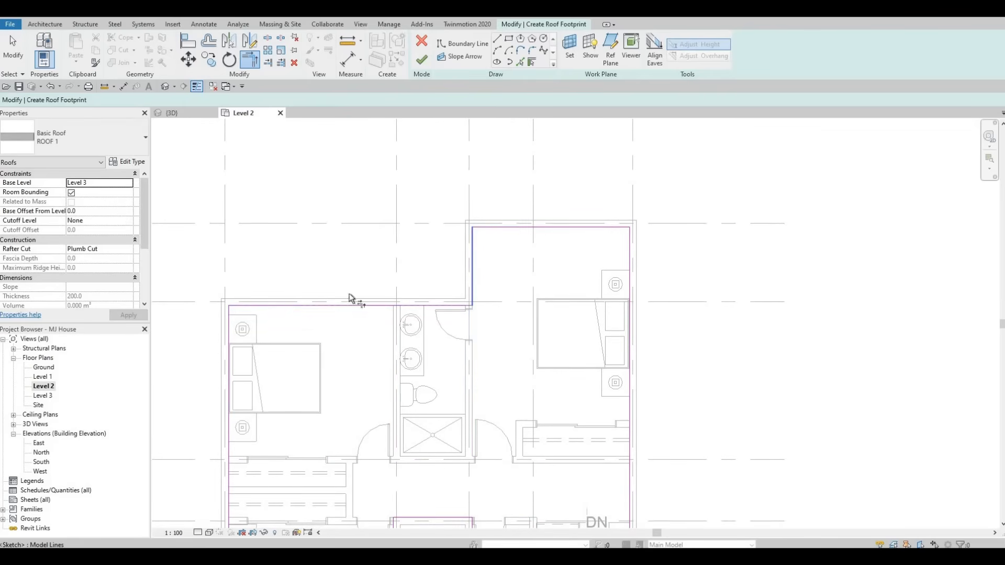
{"action": "middle_click_drag", "start_coordinate": [379, 328], "coordinate": [414, 257]}
{"action": "scroll", "coordinate": [415, 256], "scroll_direction": "down", "scroll_amount": 1}
{"action": "middle_click_drag", "start_coordinate": [316, 407], "coordinate": [313, 308]}
{"action": "scroll", "coordinate": [318, 402], "scroll_direction": "up", "scroll_amount": 2}
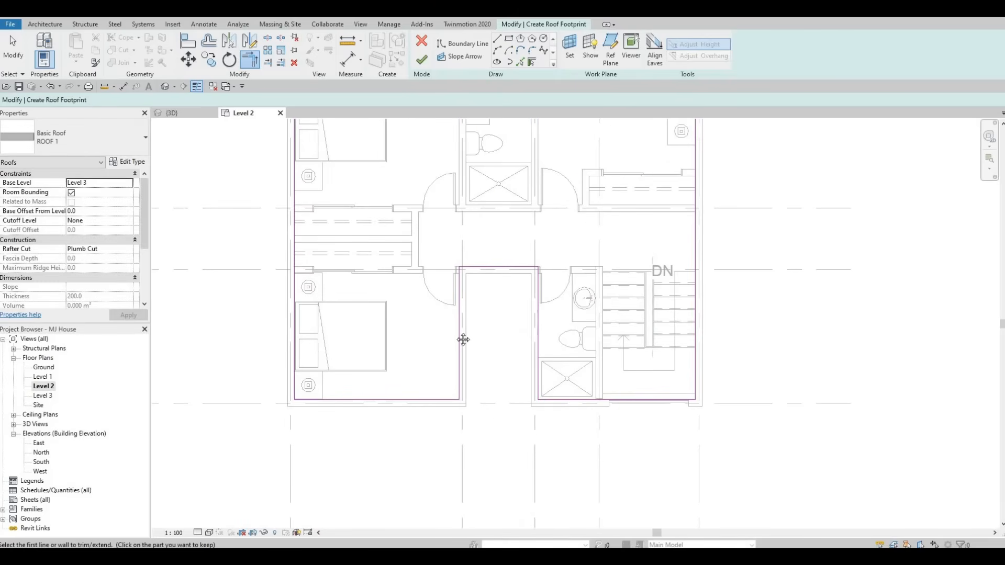
{"action": "scroll", "coordinate": [358, 380], "scroll_direction": "down", "scroll_amount": 3}
{"action": "middle_click_drag", "start_coordinate": [560, 350], "coordinate": [401, 355]}
{"action": "middle_click_drag", "start_coordinate": [403, 152], "coordinate": [430, 174]}
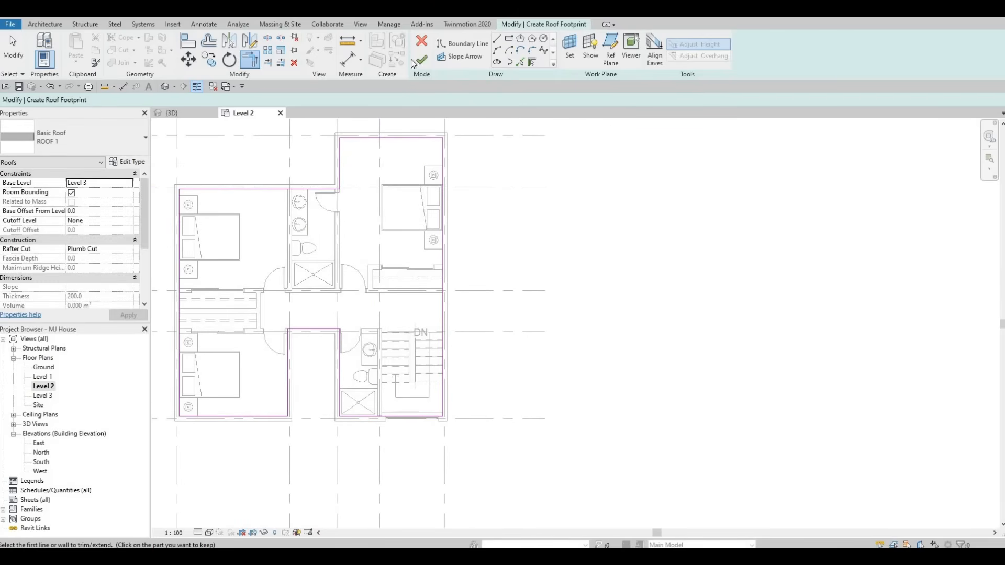
{"action": "left_click", "coordinate": [421, 61]}
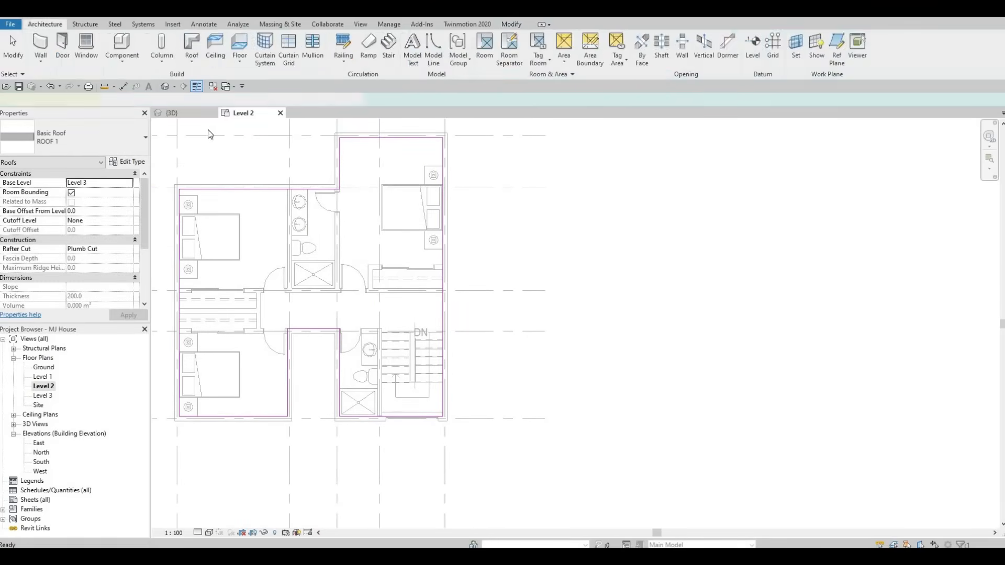
Step: Switch to the 3D view and orbit around the house to inspect the new roof
{"action": "left_click", "coordinate": [178, 113]}
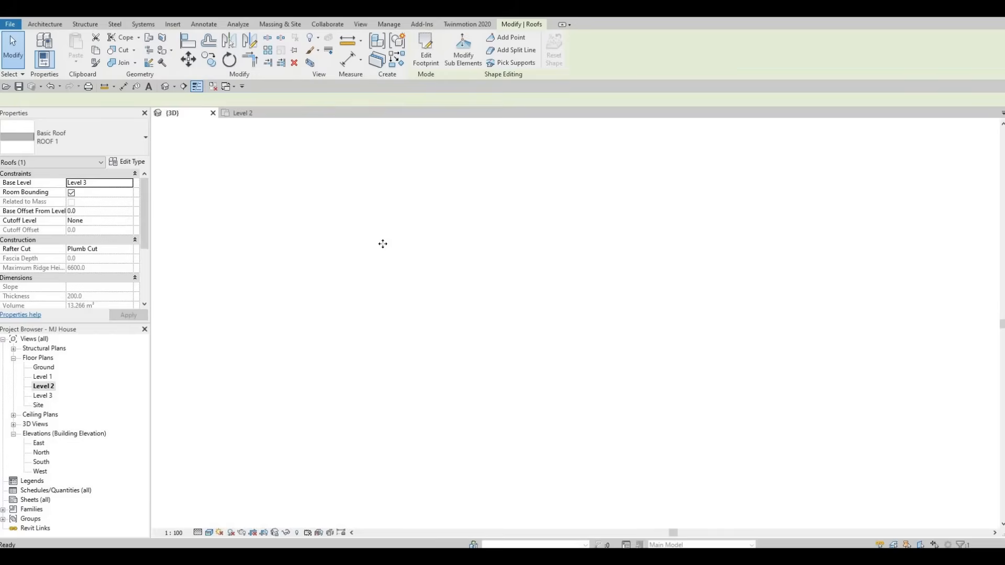
{"action": "key", "text": "Caps_Lock"}
{"action": "middle_click_drag", "start_coordinate": [343, 316], "coordinate": [344, 317], "text": "shift"}
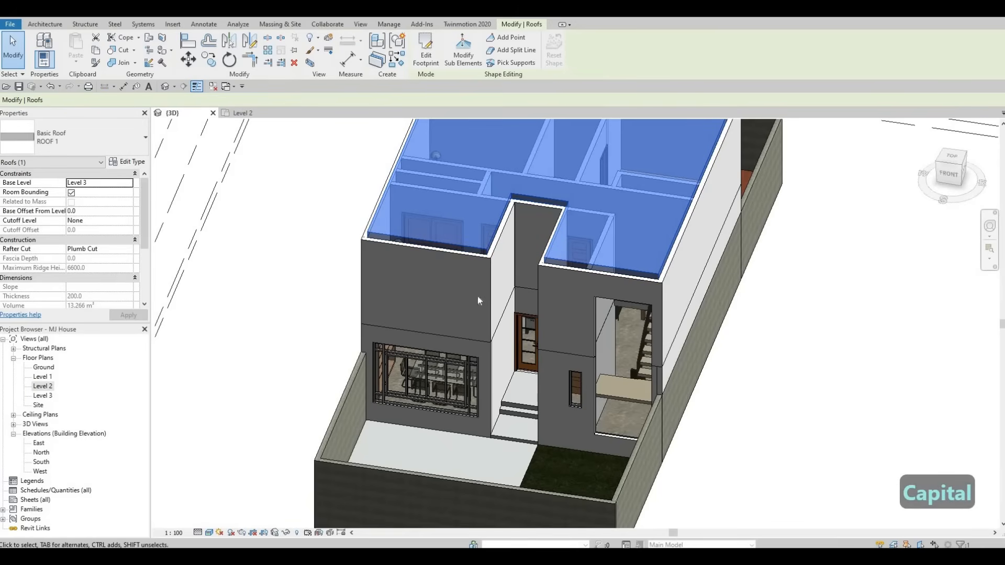
{"action": "middle_click_drag", "start_coordinate": [477, 301], "coordinate": [413, 360], "text": "shift"}
{"action": "key", "text": "Escape"}
{"action": "key", "text": "Escape"}
{"action": "key", "text": "Escape"}
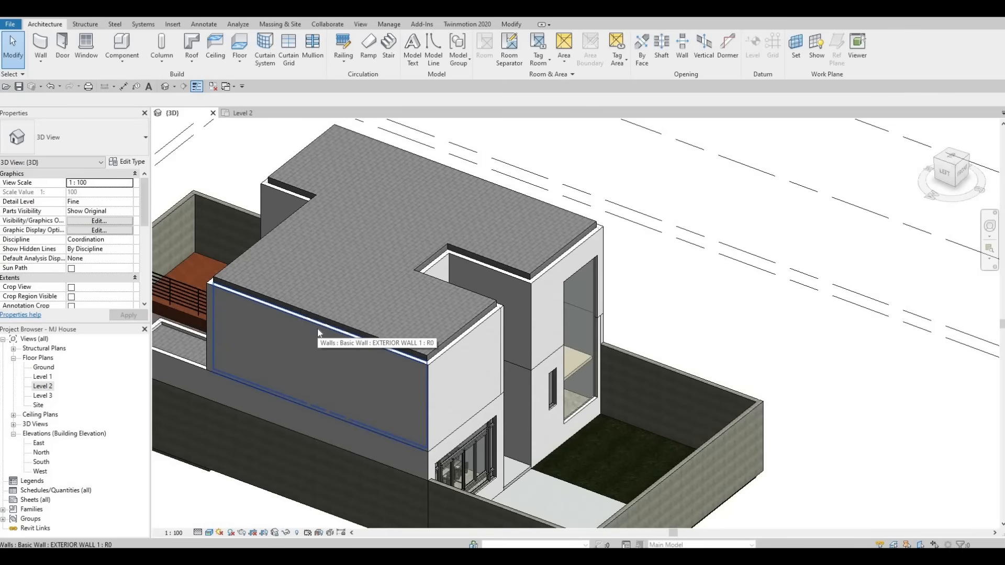
Step: Select the whole chain of Level 2 exterior walls and set their top offset to 400
{"action": "key", "text": "Tab"}
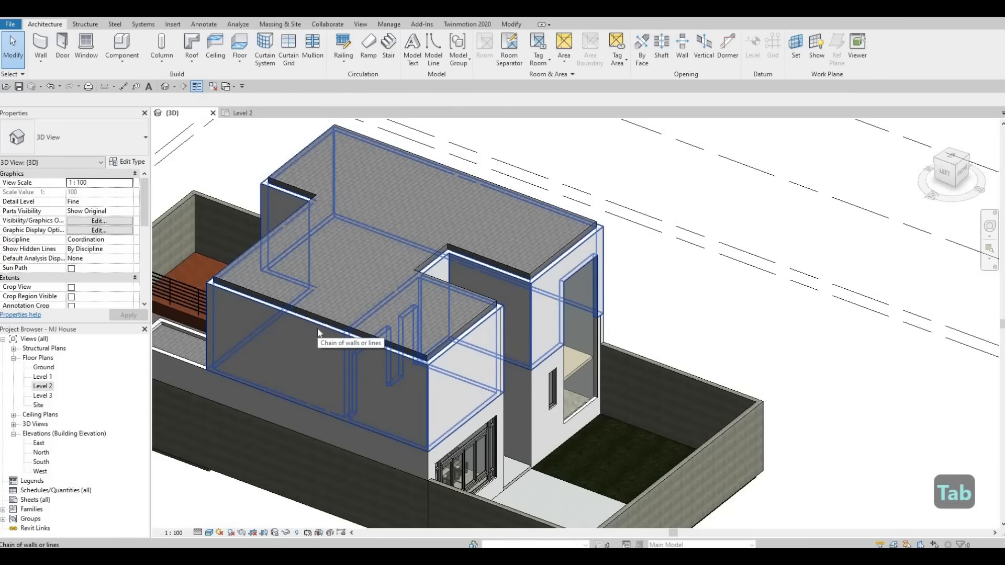
{"action": "left_click", "coordinate": [317, 332]}
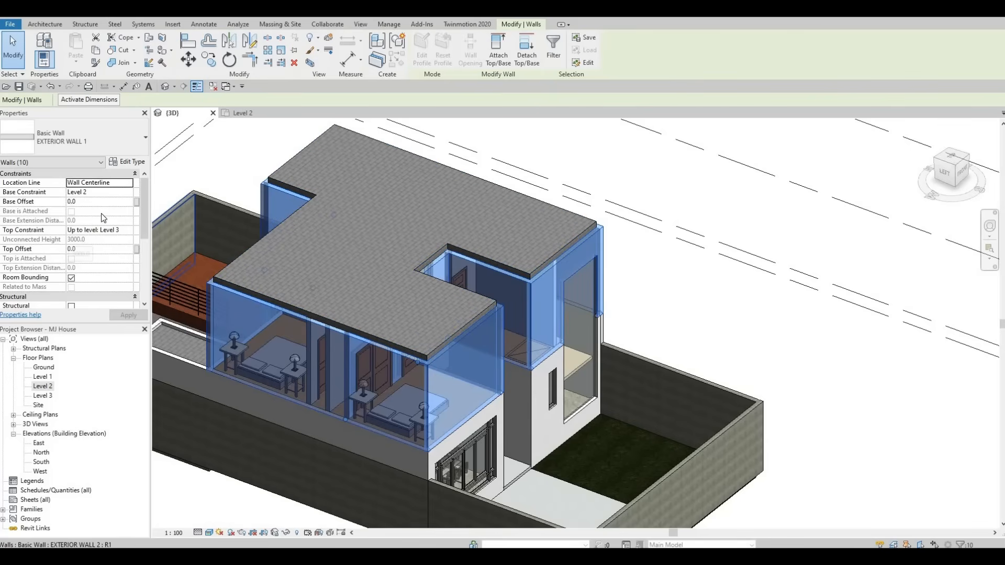
{"action": "left_click", "coordinate": [88, 250]}
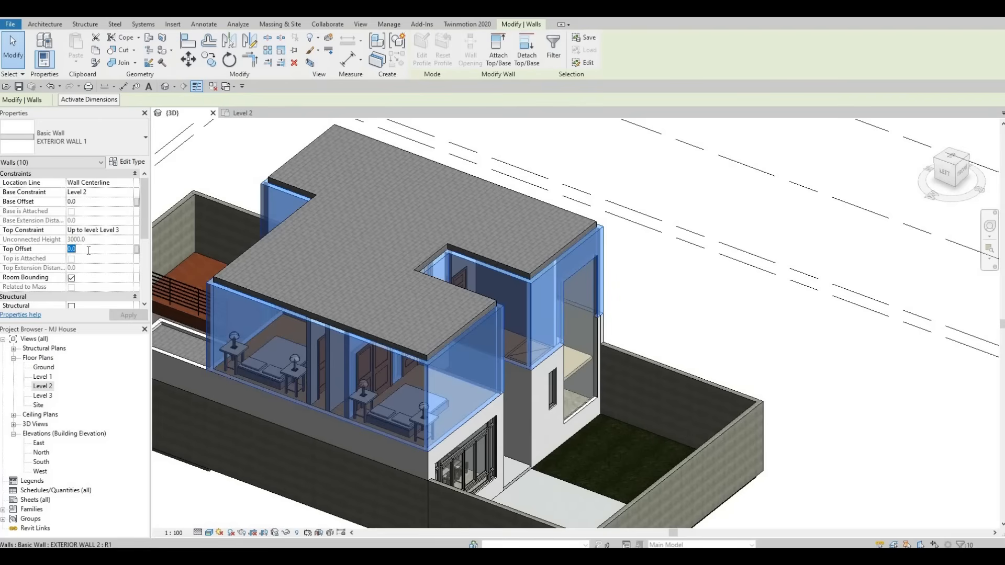
{"action": "type", "text": "400"}
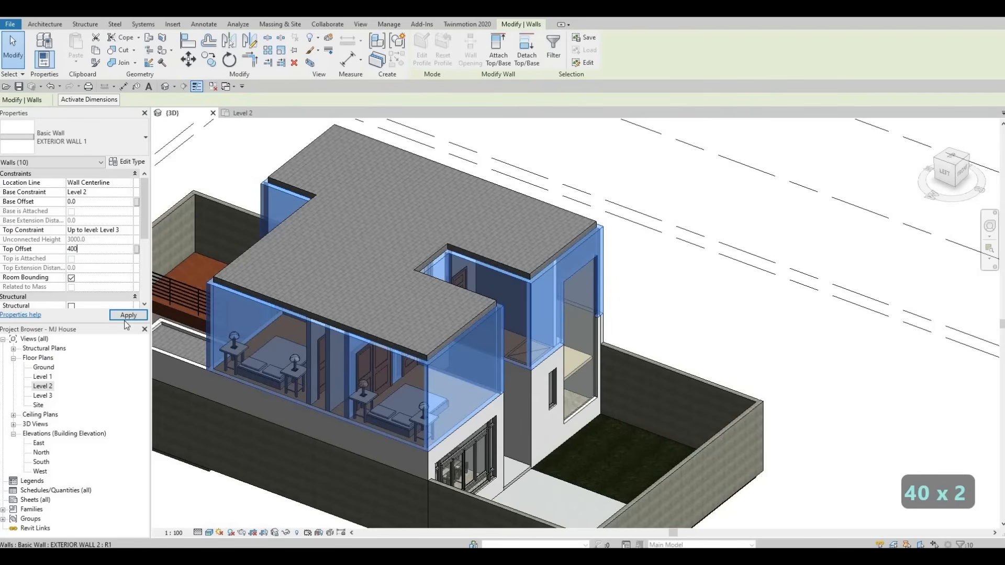
{"action": "left_click", "coordinate": [128, 315]}
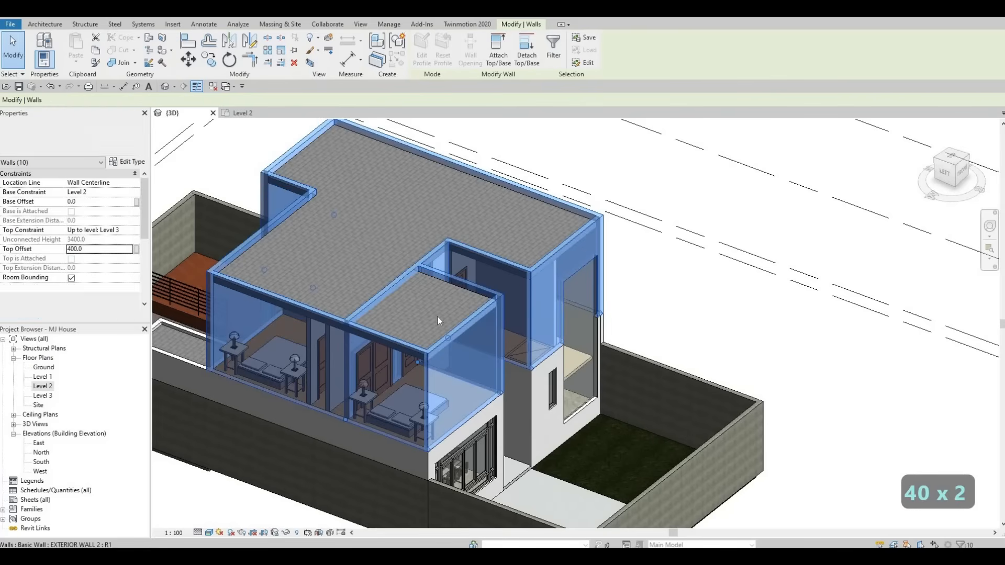
Step: Inspect the walls around the corridor opening beside the stair in 3D and in the Level 2 plan
{"action": "scroll", "coordinate": [416, 323], "scroll_direction": "up", "scroll_amount": 5}
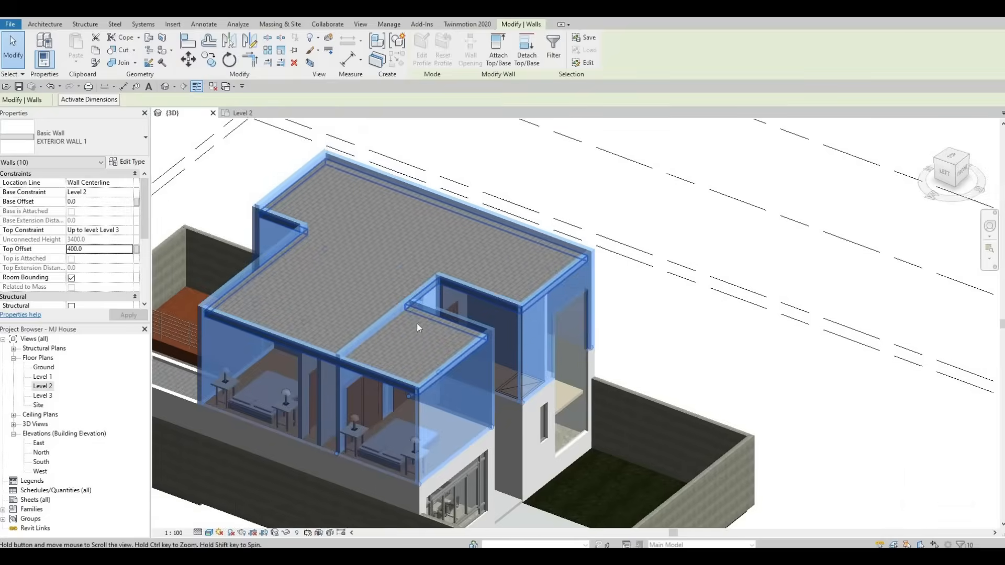
{"action": "key", "text": "Escape"}
{"action": "key", "text": "Escape"}
{"action": "key", "text": "Escape"}
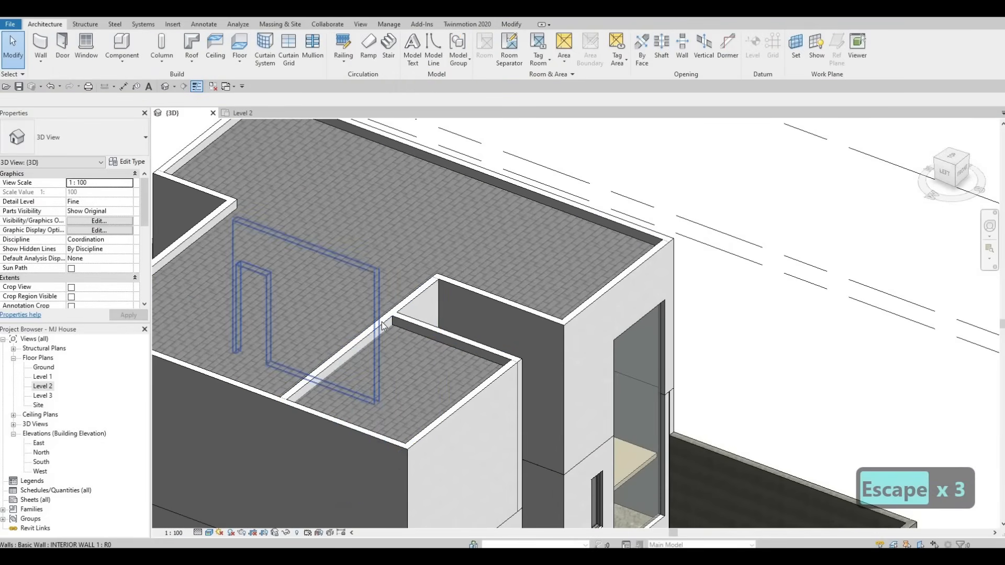
{"action": "left_click", "coordinate": [381, 323]}
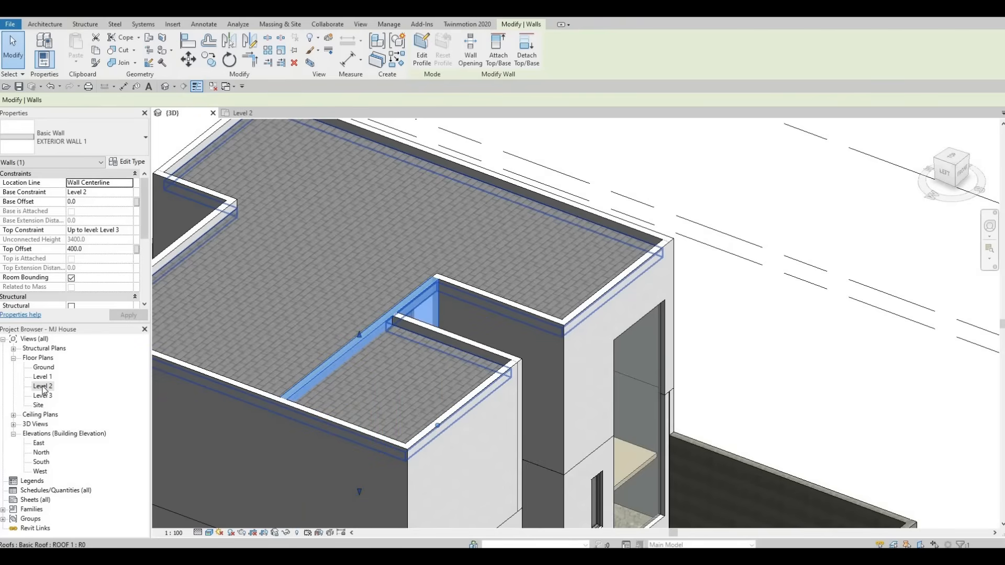
{"action": "double_click", "coordinate": [43, 386]}
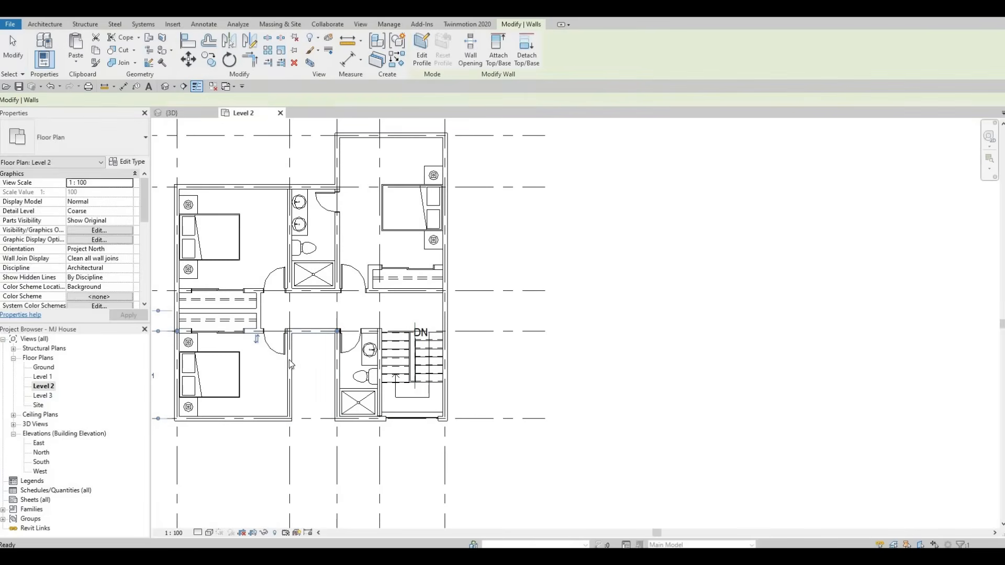
{"action": "scroll", "coordinate": [486, 316], "scroll_direction": "up", "scroll_amount": 4}
{"action": "key", "text": "Escape"}
{"action": "scroll", "coordinate": [490, 324], "scroll_direction": "down", "scroll_amount": 4}
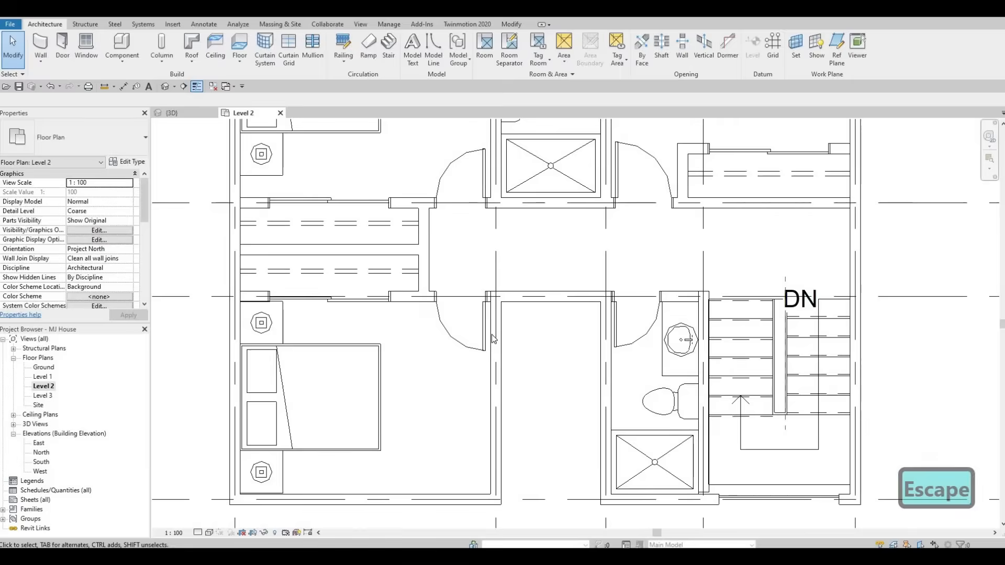
{"action": "left_click", "coordinate": [491, 335]}
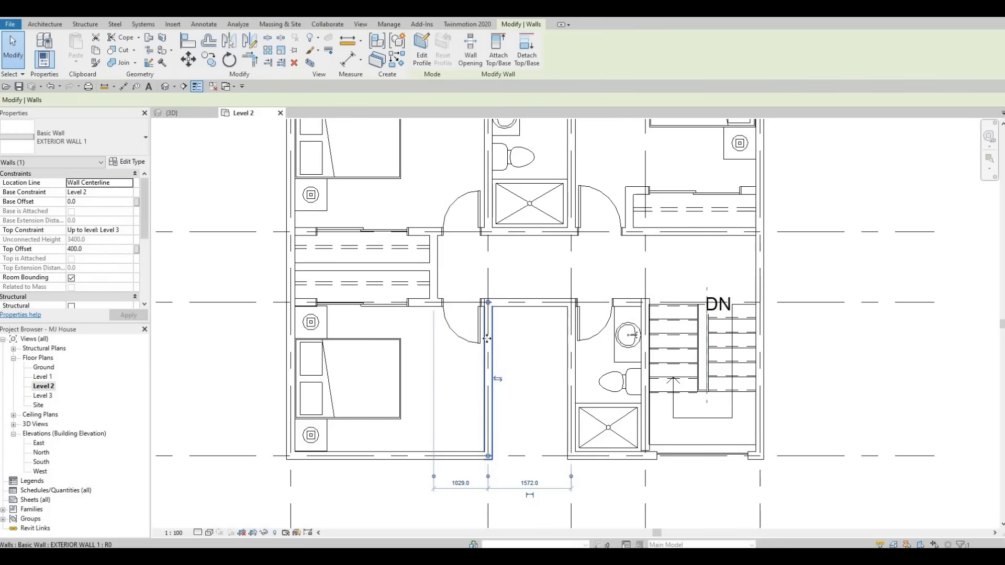
{"action": "key", "text": "Escape"}
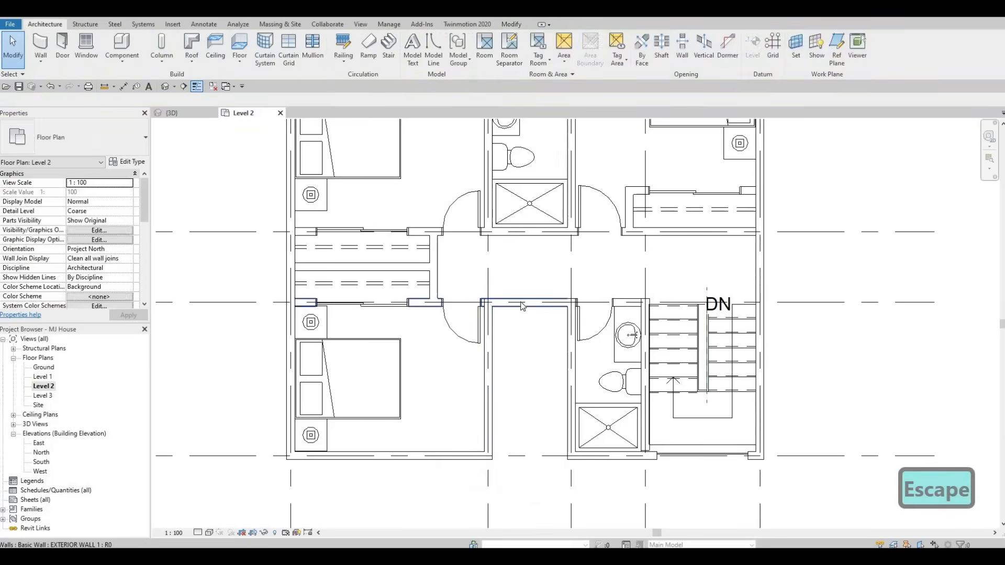
{"action": "left_click", "coordinate": [558, 299]}
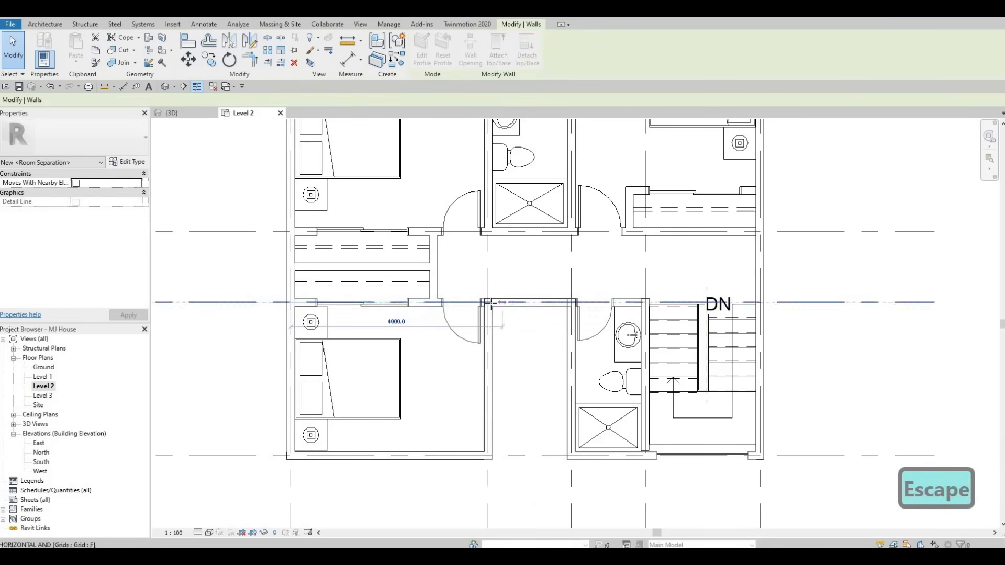
{"action": "key", "text": "Escape"}
{"action": "left_click", "coordinate": [492, 325]}
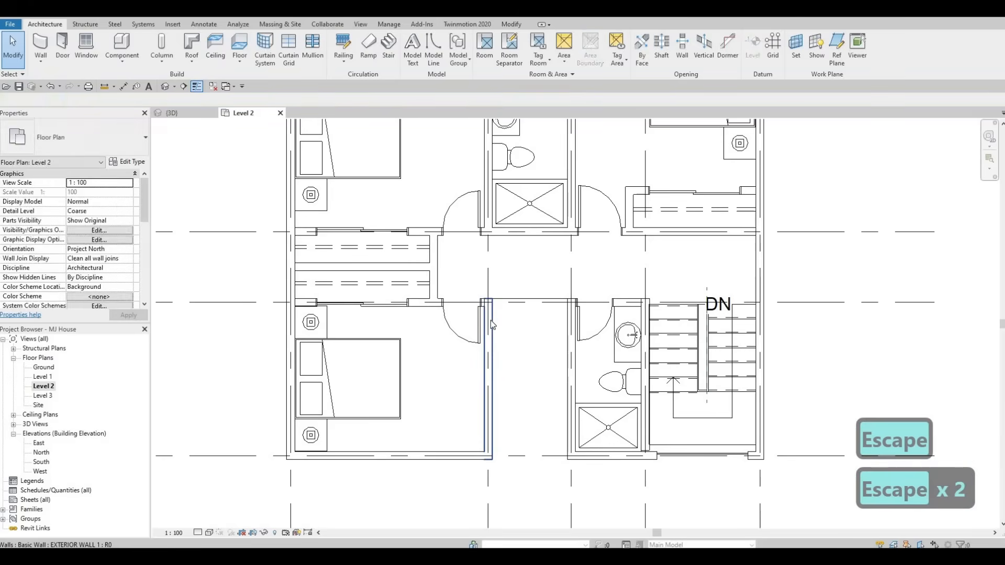
Step: Create a similar exterior wall spanning the corridor opening between the two wall ends on Level 2
{"action": "key", "text": "c"}
{"action": "key", "text": "s"}
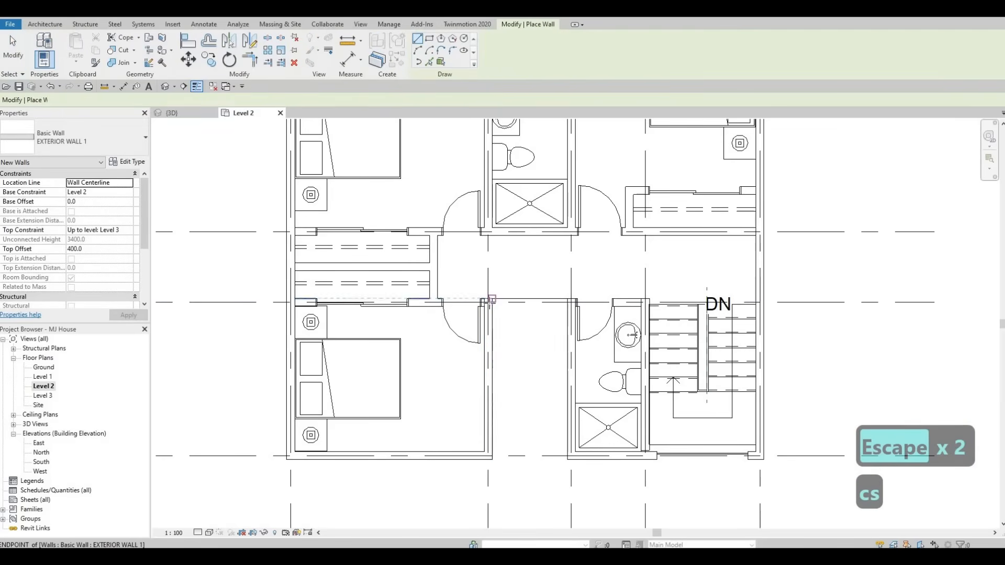
{"action": "left_click", "coordinate": [488, 302]}
{"action": "left_click", "coordinate": [564, 302]}
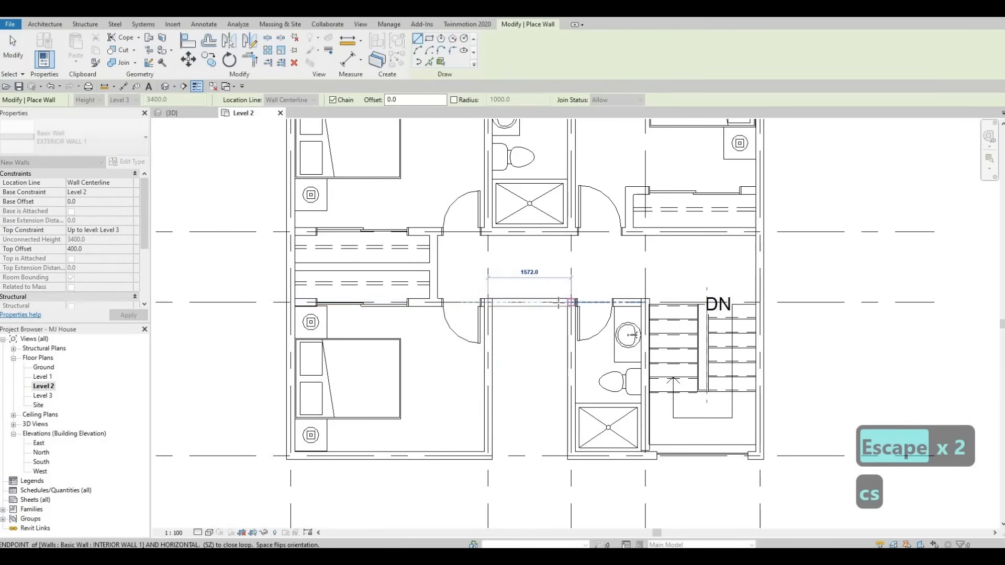
{"action": "key", "text": "Escape"}
{"action": "key", "text": "Escape"}
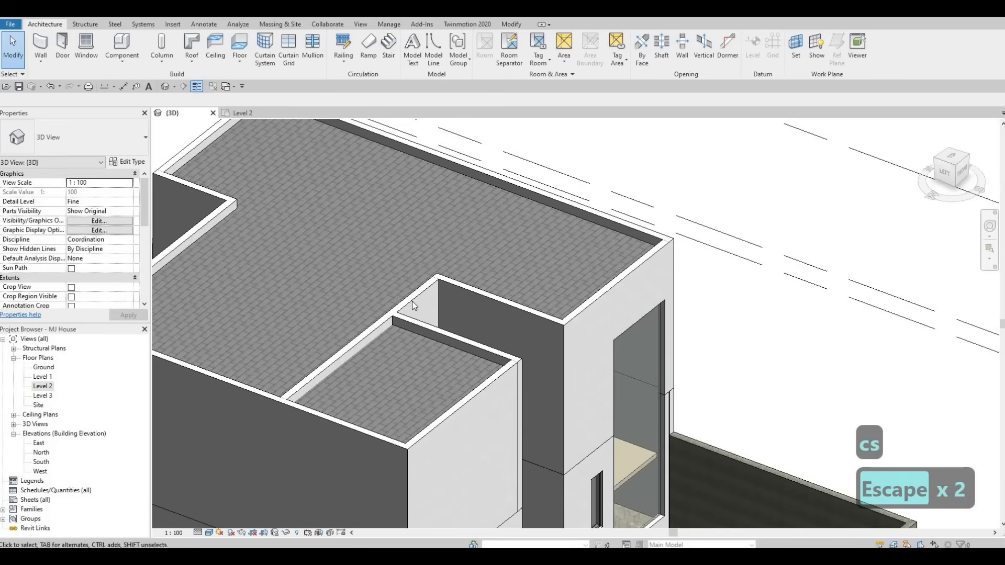
{"action": "key", "text": "Escape"}
Step: Check the new wall in the 3D view, then undo its creation
{"action": "left_click", "coordinate": [378, 324]}
{"action": "key", "text": "Escape"}
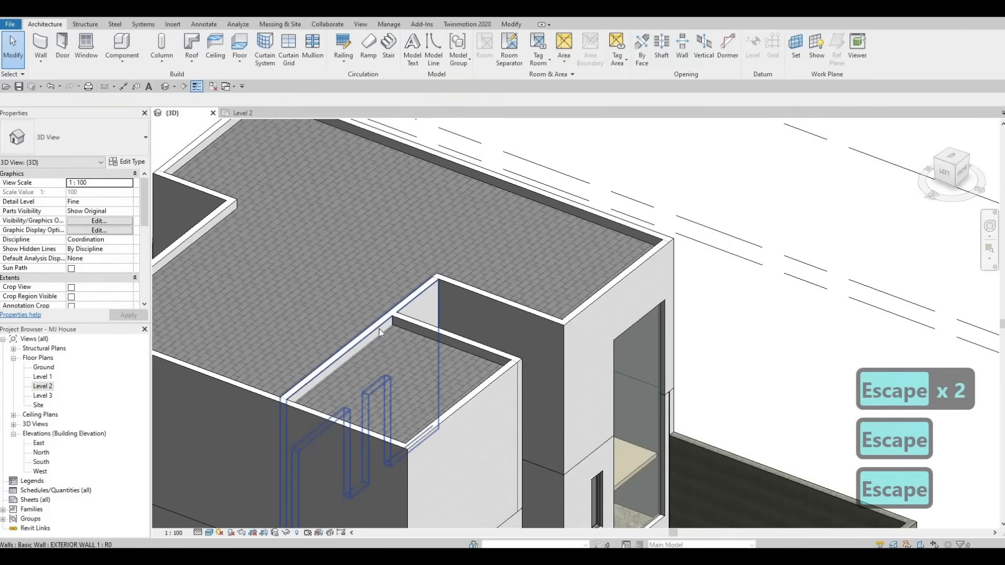
{"action": "key", "text": "Tab"}
{"action": "key", "text": "Tab"}
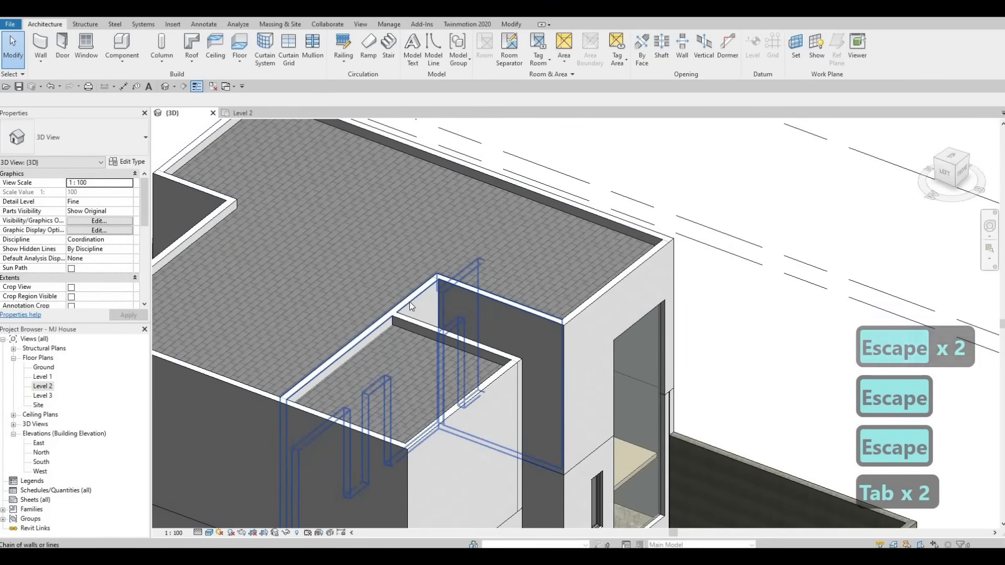
{"action": "middle_click_drag", "start_coordinate": [259, 359], "coordinate": [282, 314], "text": "shift"}
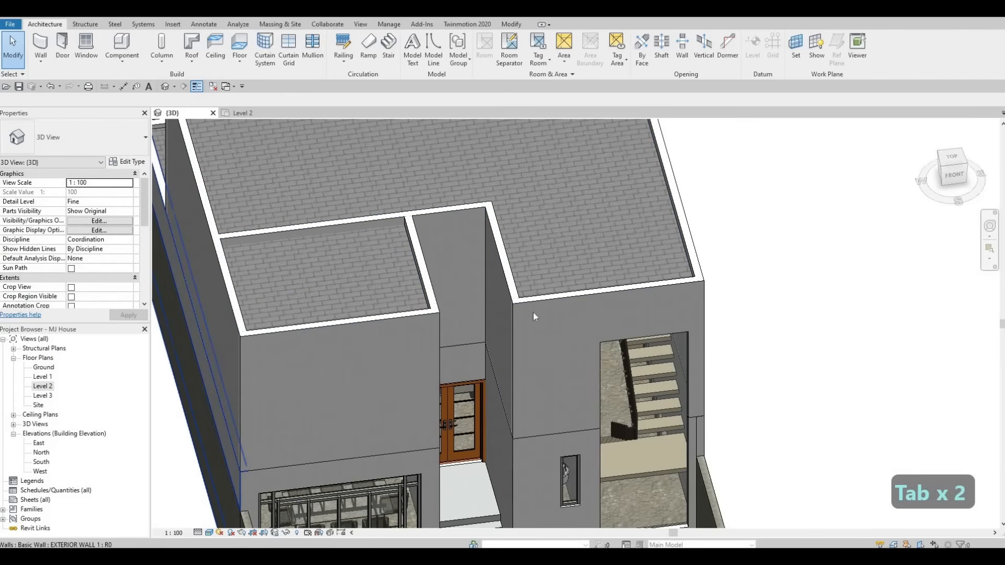
{"action": "key", "text": "Escape"}
{"action": "left_click", "coordinate": [559, 309]}
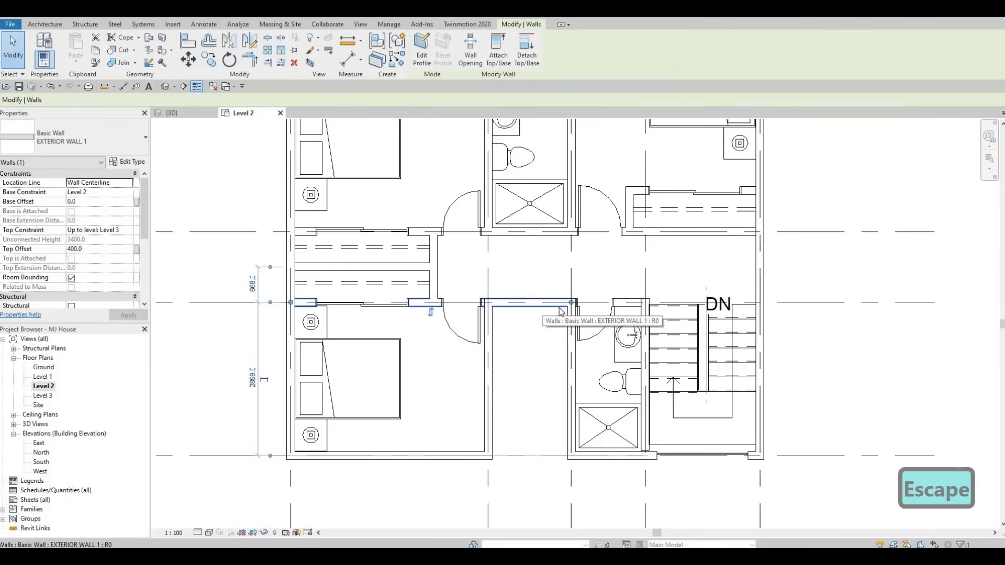
{"action": "key", "text": "ctrl+z"}
Step: Set the top offset of the short exterior wall west of the corridor opening to 0
{"action": "key", "text": "Escape"}
{"action": "key", "text": "Escape"}
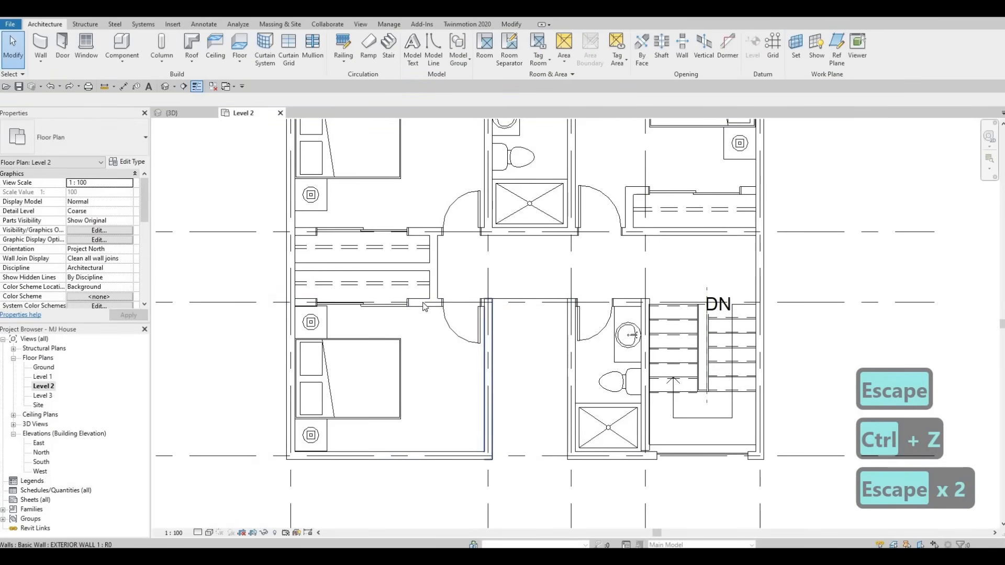
{"action": "left_click", "coordinate": [421, 304]}
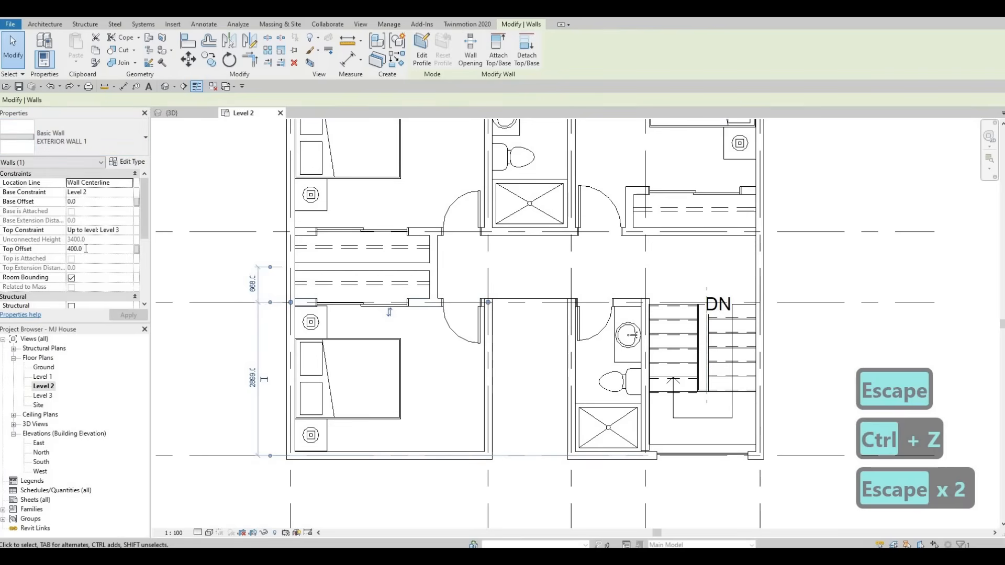
{"action": "left_click", "coordinate": [85, 249]}
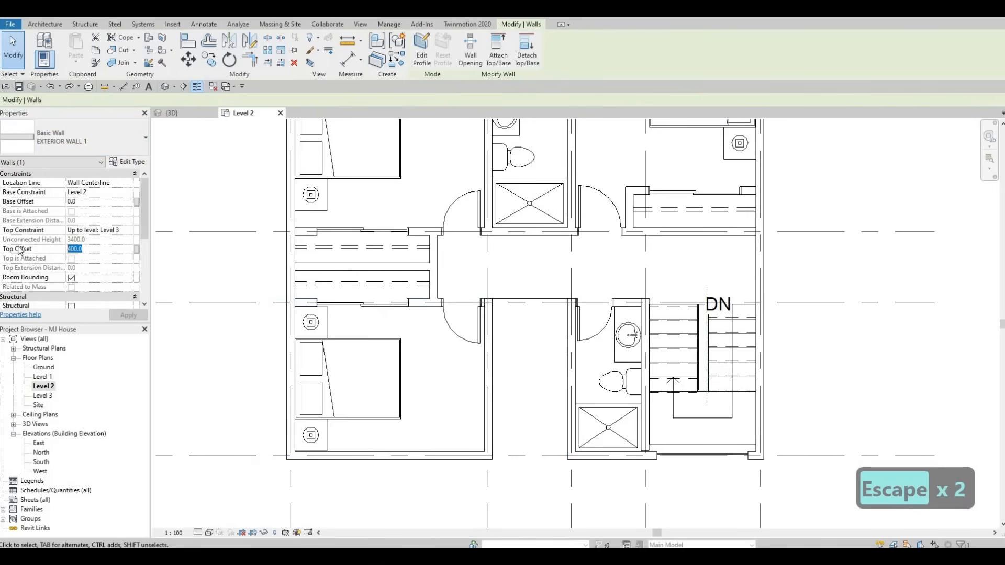
{"action": "type", "text": "0"}
{"action": "key", "text": "Return"}
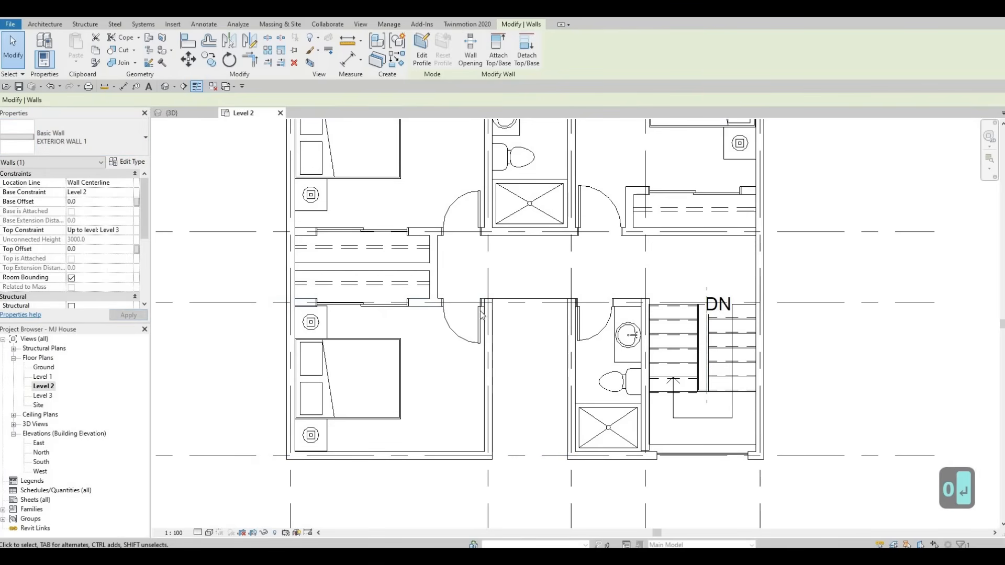
{"action": "key", "text": "Escape"}
{"action": "key", "text": "Escape"}
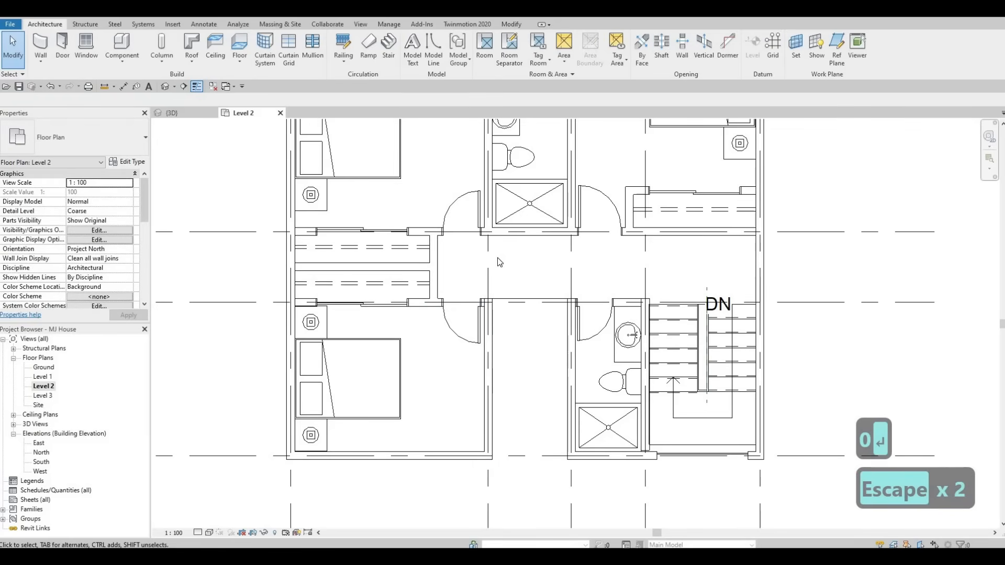
Step: Draw a similar exterior wall across the corridor opening, closing the parapet gap on Level 2
{"action": "left_click", "coordinate": [498, 340]}
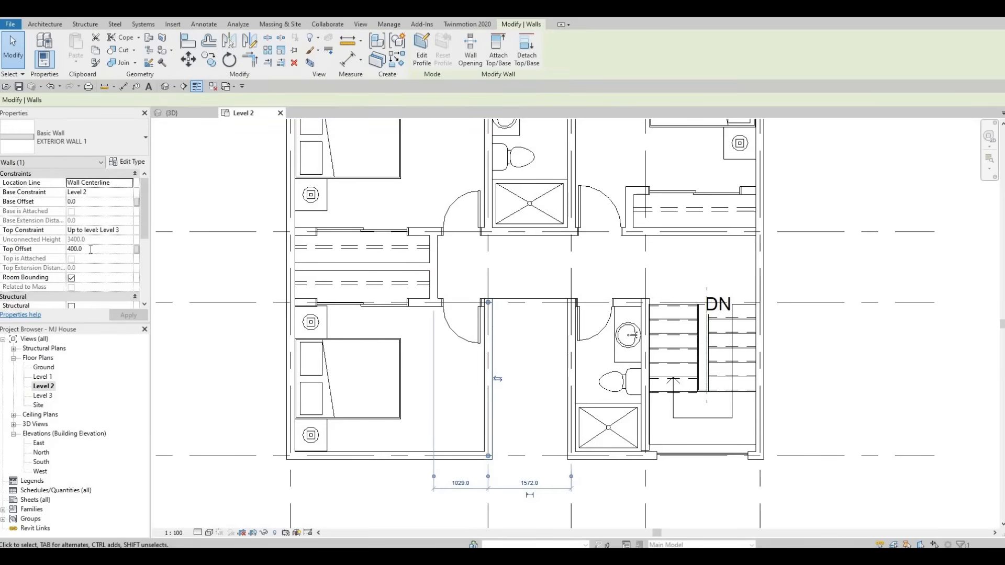
{"action": "key", "text": "Escape"}
{"action": "key", "text": "Escape"}
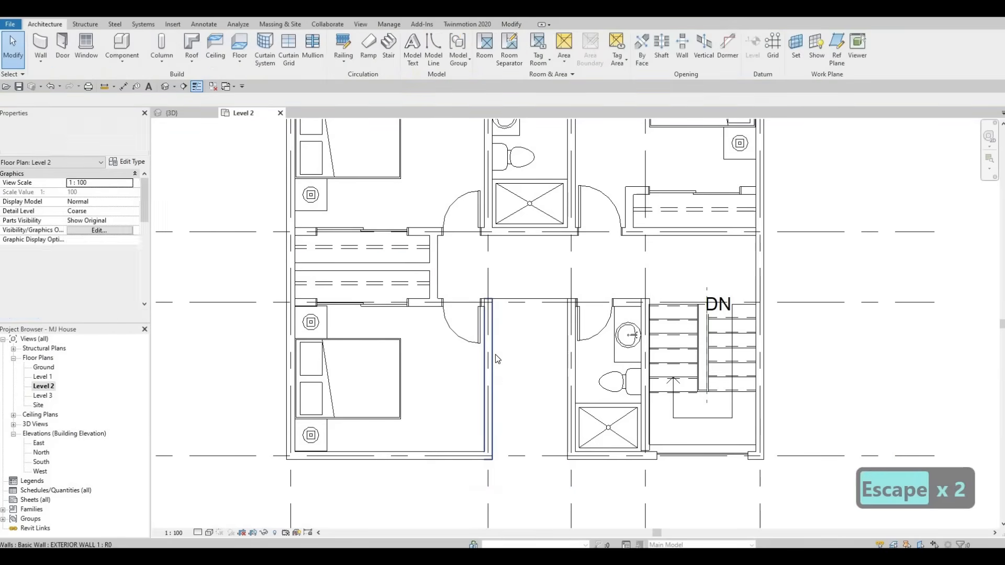
{"action": "key", "text": "c"}
{"action": "key", "text": "s"}
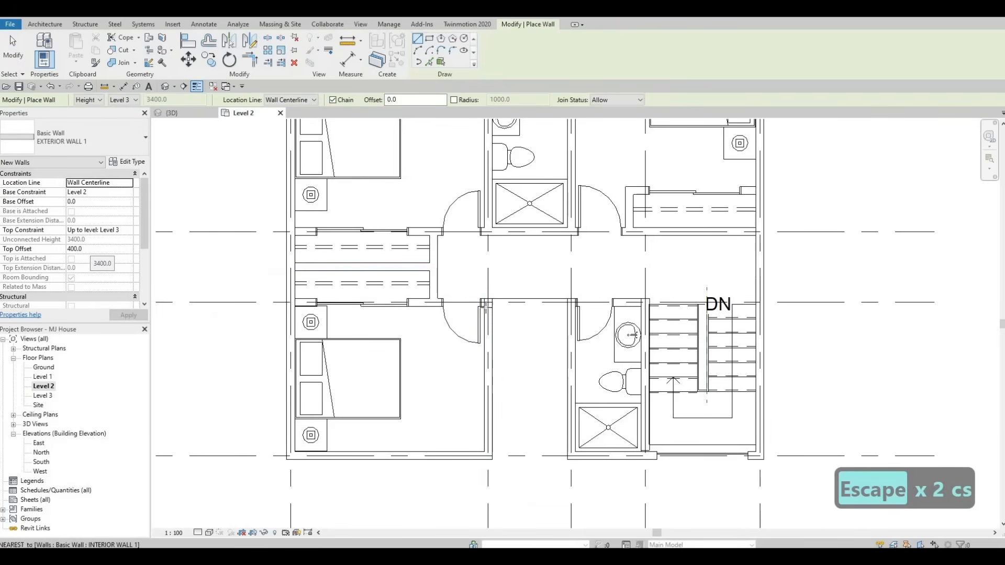
{"action": "left_click", "coordinate": [488, 302]}
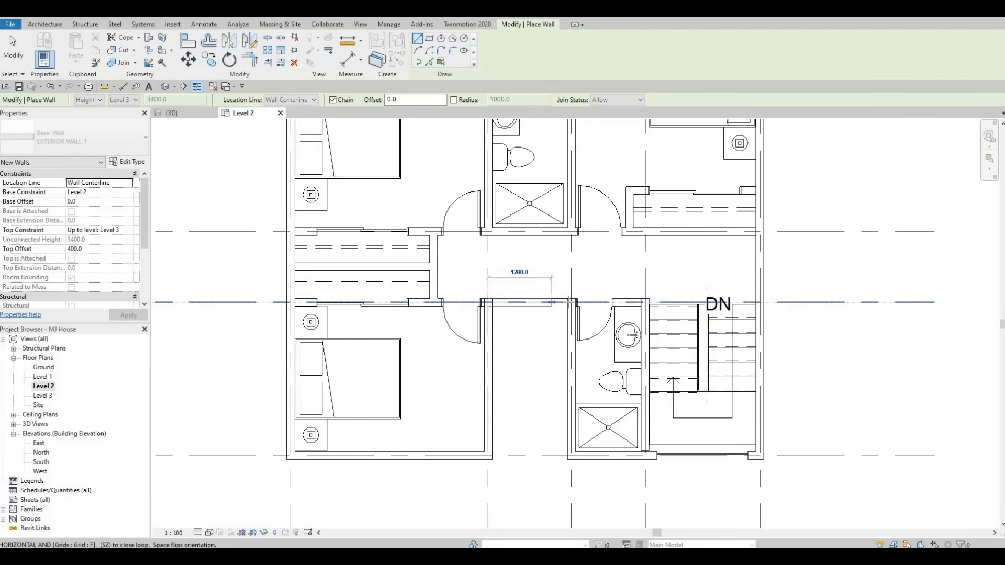
{"action": "left_click", "coordinate": [571, 302]}
{"action": "key", "text": "Escape"}
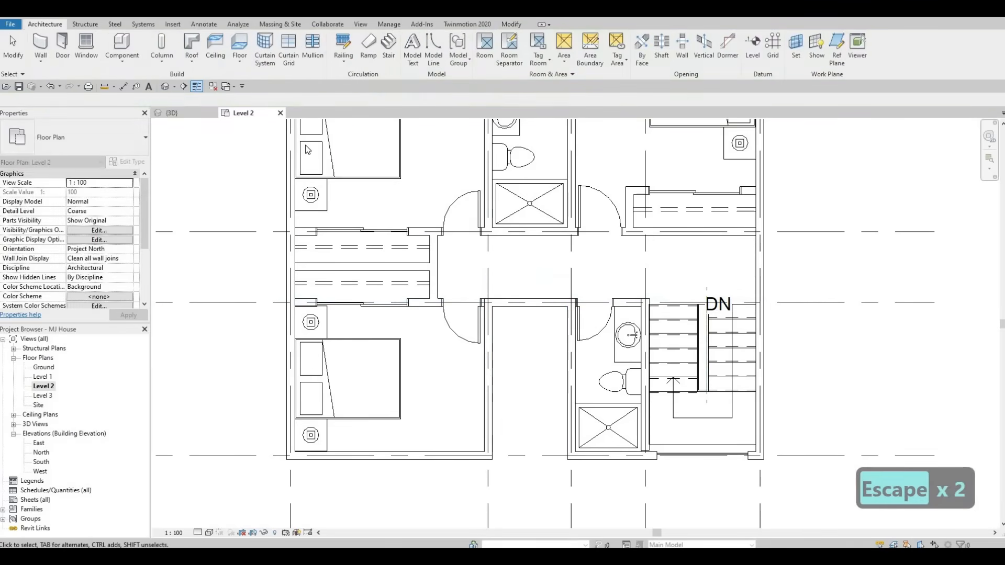
{"action": "key", "text": "Escape"}
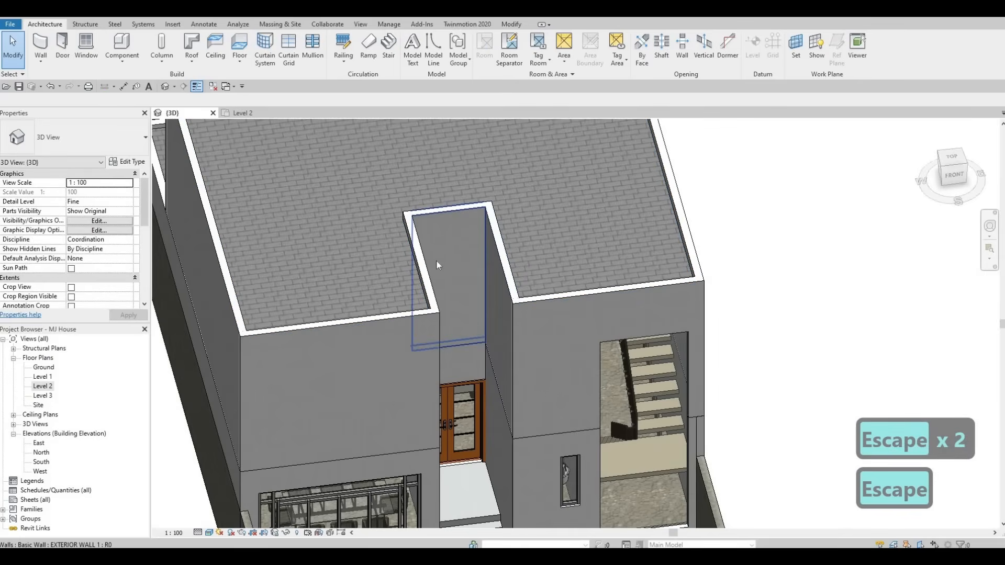
Step: Inspect the roof and the Level 2 parapet walls from several angles in the 3D view
{"action": "scroll", "coordinate": [421, 363], "scroll_direction": "down", "scroll_amount": 1}
{"action": "middle_click_drag", "start_coordinate": [462, 251], "coordinate": [542, 358]}
{"action": "scroll", "coordinate": [558, 354], "scroll_direction": "up", "scroll_amount": 1}
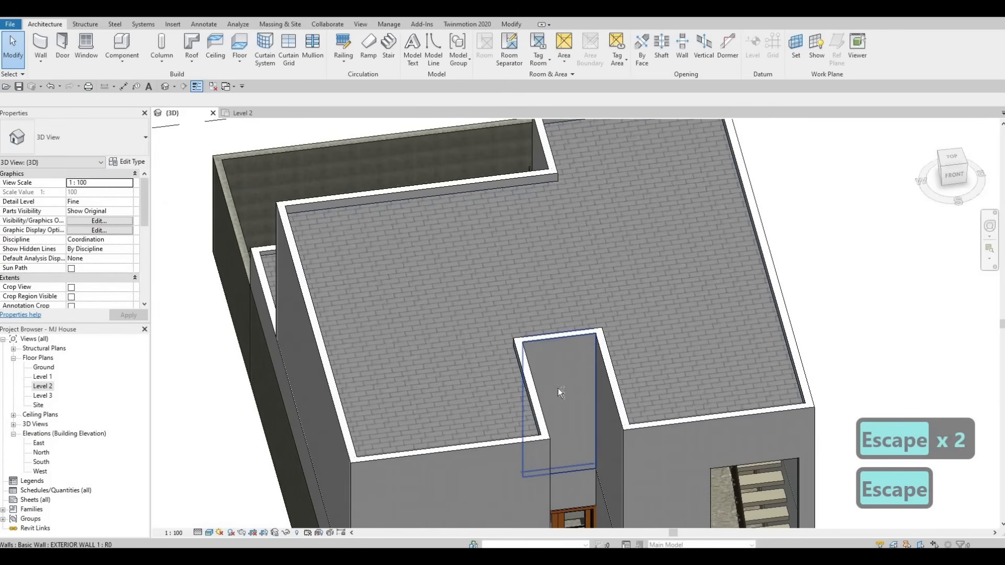
{"action": "middle_click_drag", "start_coordinate": [676, 273], "coordinate": [563, 451]}
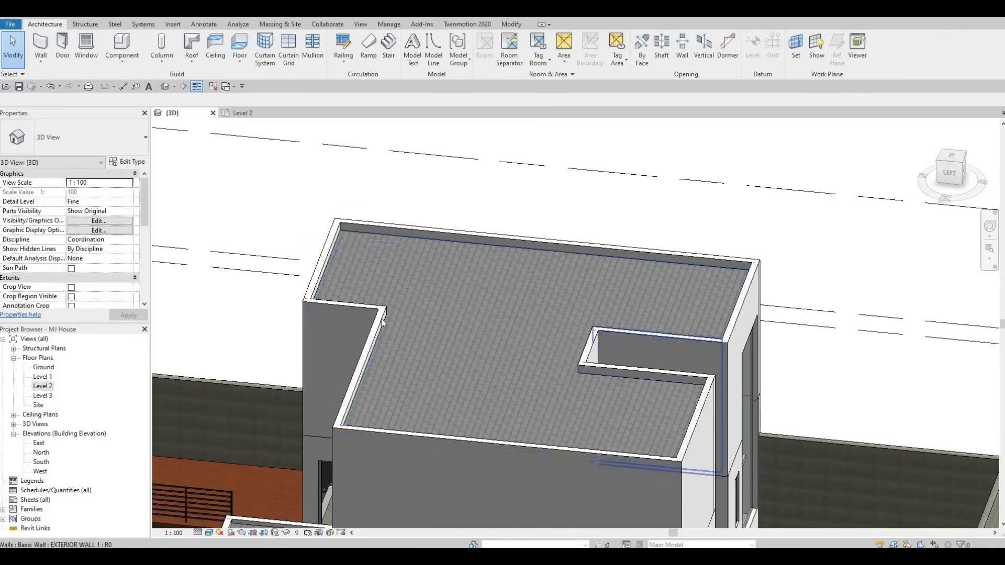
{"action": "middle_click_drag", "start_coordinate": [513, 334], "coordinate": [471, 366], "text": "shift"}
{"action": "key", "text": "Escape"}
{"action": "scroll", "coordinate": [408, 338], "scroll_direction": "up", "scroll_amount": 5}
{"action": "scroll", "coordinate": [374, 338], "scroll_direction": "up", "scroll_amount": 5}
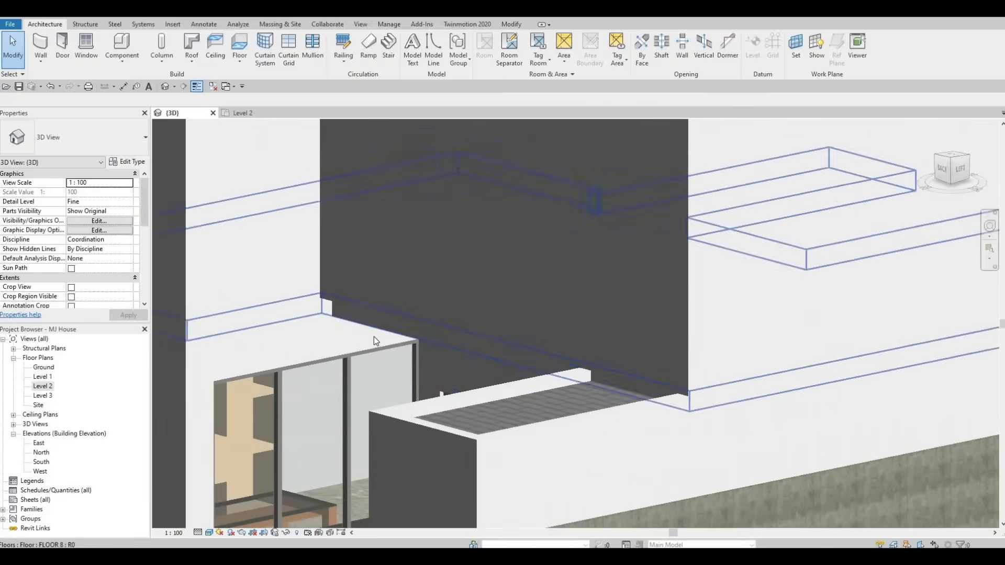
{"action": "middle_click_drag", "start_coordinate": [374, 336], "coordinate": [548, 265]}
{"action": "middle_click_drag", "start_coordinate": [906, 414], "coordinate": [520, 288]}
{"action": "scroll", "coordinate": [344, 385], "scroll_direction": "down", "scroll_amount": 1}
{"action": "middle_click_drag", "start_coordinate": [345, 388], "coordinate": [587, 217], "text": "shift"}
{"action": "scroll", "coordinate": [587, 216], "scroll_direction": "down", "scroll_amount": 4}
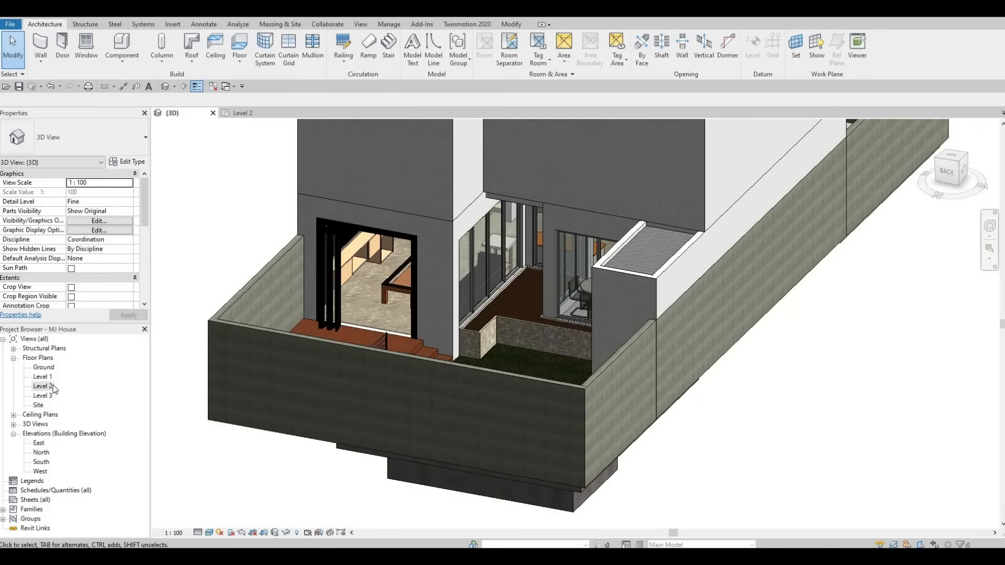
Step: Open the Level 2 plan and draw a Curtain Wall about 2560 mm long along the north wall of the western bedroom
{"action": "double_click", "coordinate": [44, 387]}
{"action": "scroll", "coordinate": [470, 275], "scroll_direction": "down", "scroll_amount": 3}
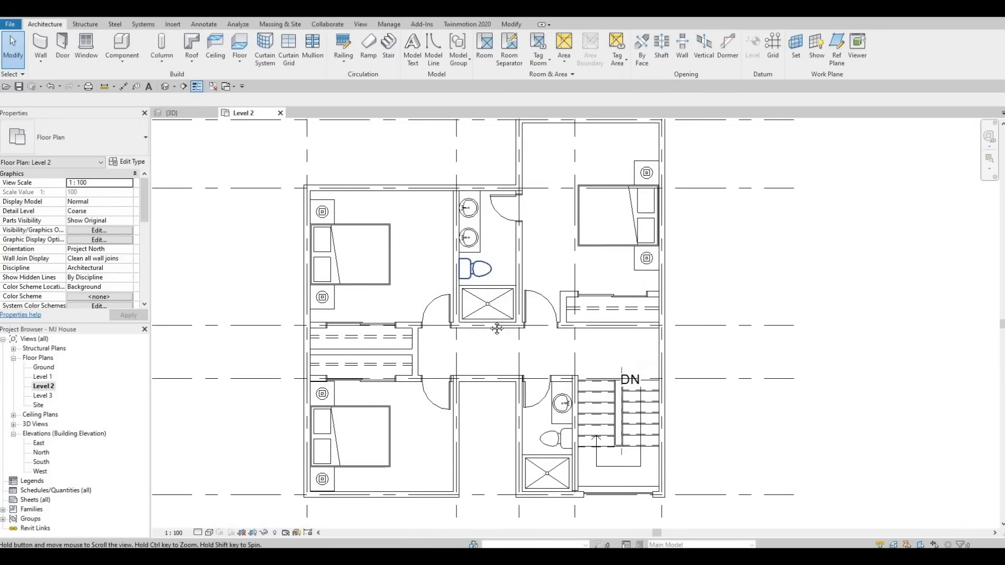
{"action": "middle_click_drag", "start_coordinate": [469, 277], "coordinate": [393, 258]}
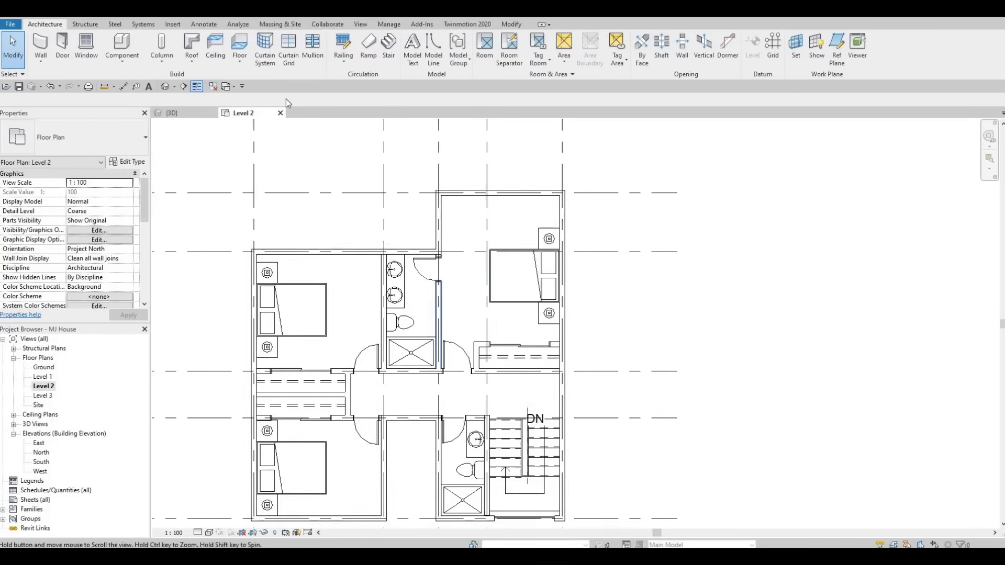
{"action": "left_click", "coordinate": [42, 45]}
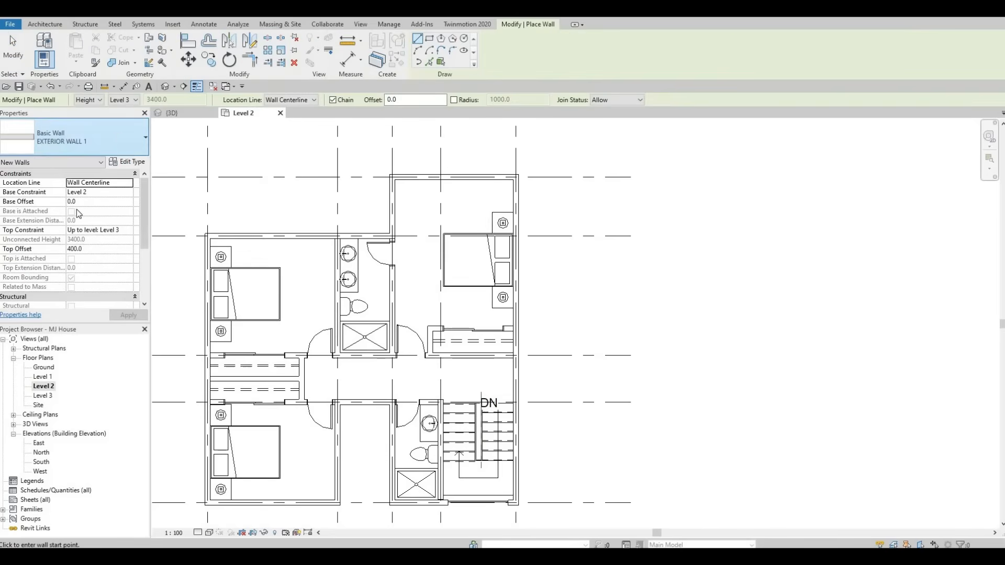
{"action": "left_click", "coordinate": [78, 139]}
{"action": "scroll", "coordinate": [98, 291], "scroll_direction": "down", "scroll_amount": 8}
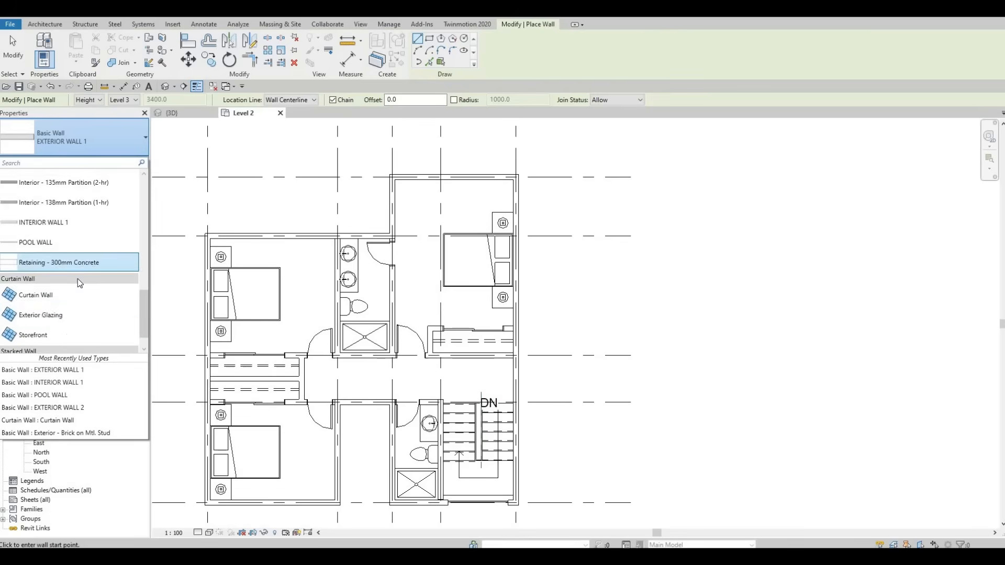
{"action": "scroll", "coordinate": [78, 293], "scroll_direction": "down", "scroll_amount": 1}
{"action": "left_click", "coordinate": [42, 267]}
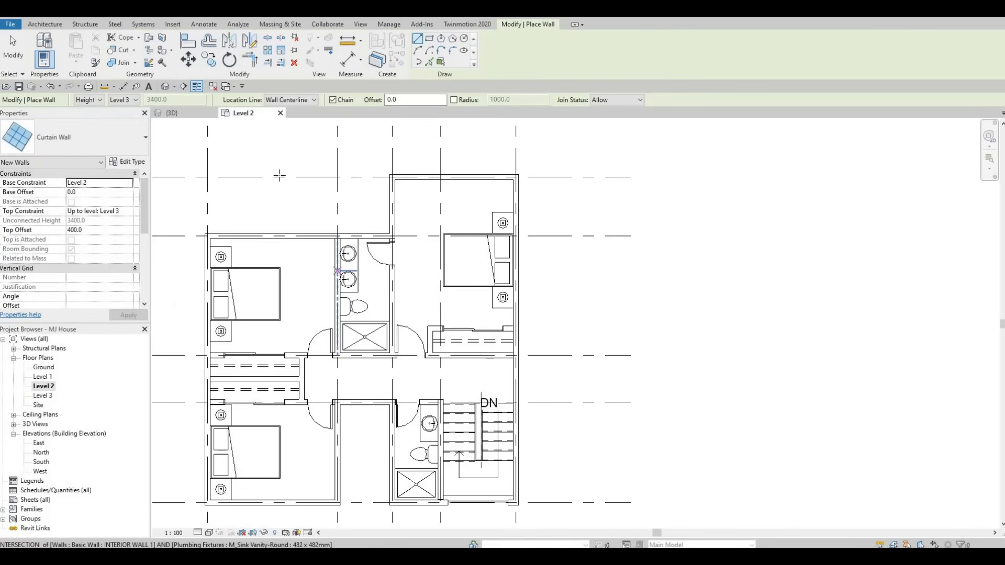
{"action": "scroll", "coordinate": [370, 250], "scroll_direction": "up", "scroll_amount": 5}
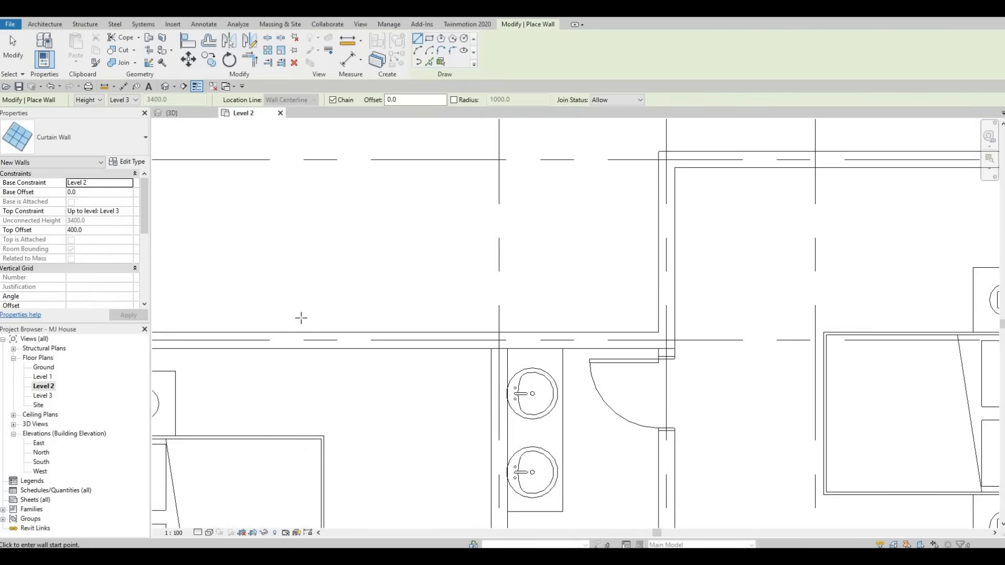
{"action": "left_click", "coordinate": [312, 313]}
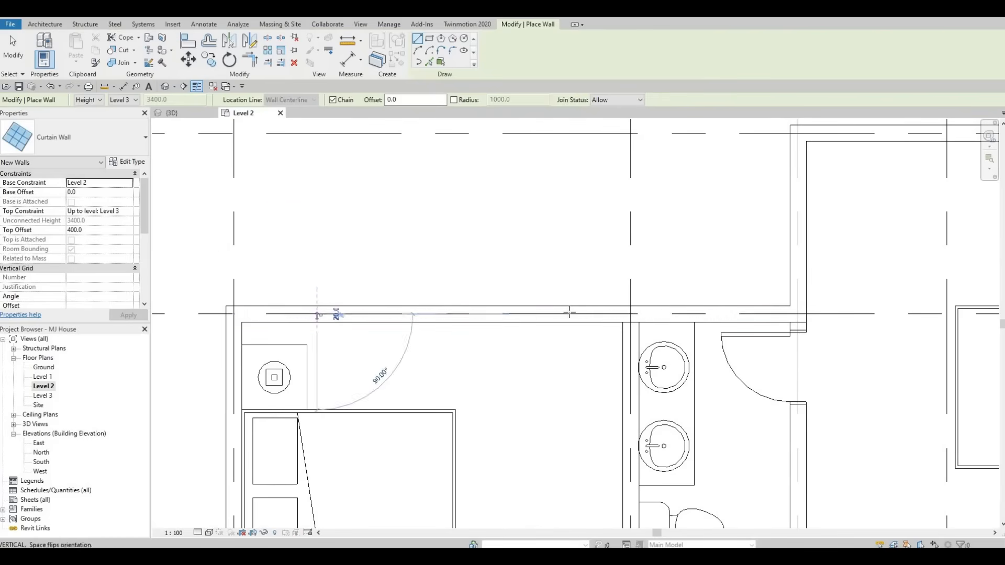
{"action": "left_click", "coordinate": [590, 313]}
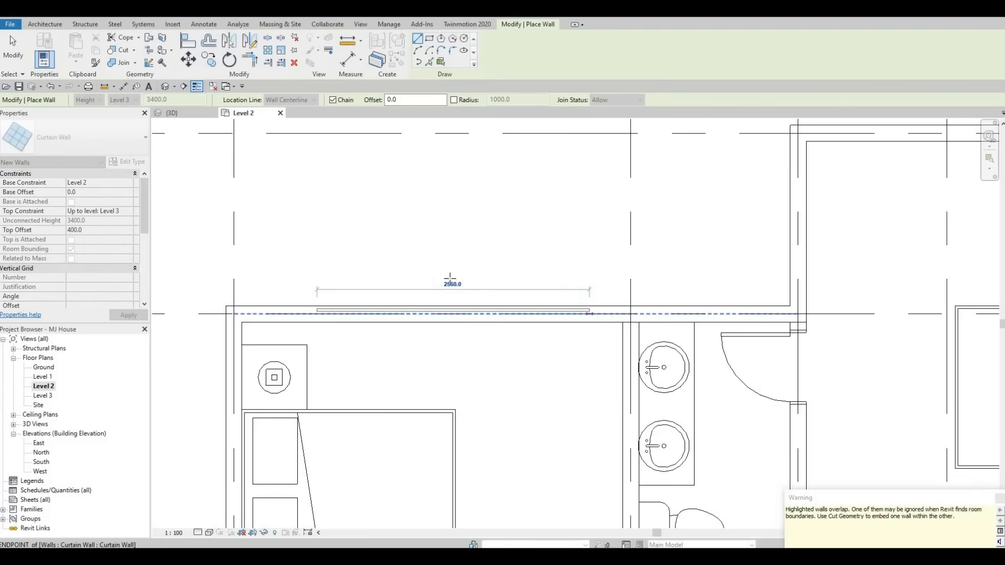
{"action": "key", "text": "Escape"}
{"action": "scroll", "coordinate": [481, 308], "scroll_direction": "down", "scroll_amount": 2}
{"action": "scroll", "coordinate": [481, 308], "scroll_direction": "up", "scroll_amount": 3}
{"action": "key", "text": "Escape"}
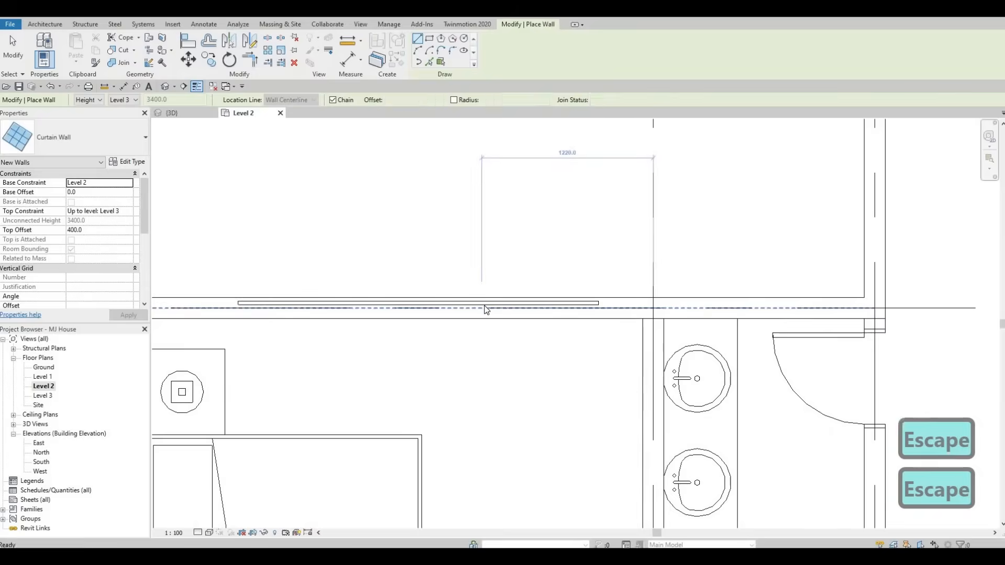
{"action": "key", "text": "Escape"}
Step: Extend the new curtain wall's western end so it is about 2940 mm long
{"action": "left_click", "coordinate": [484, 309]}
{"action": "key", "text": "Escape"}
{"action": "key", "text": "Escape"}
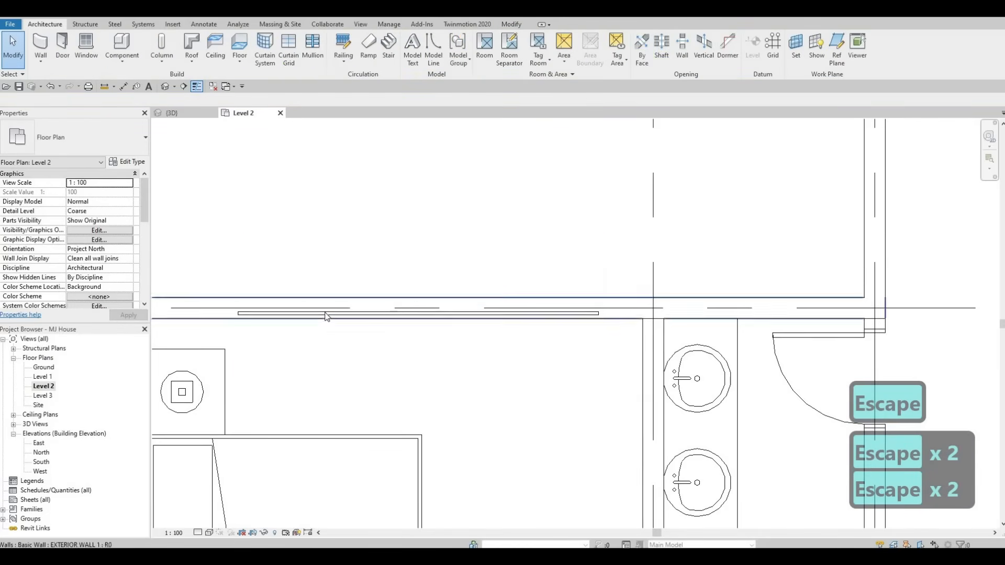
{"action": "middle_click_drag", "start_coordinate": [326, 314], "coordinate": [365, 289]}
{"action": "left_click", "coordinate": [303, 312]}
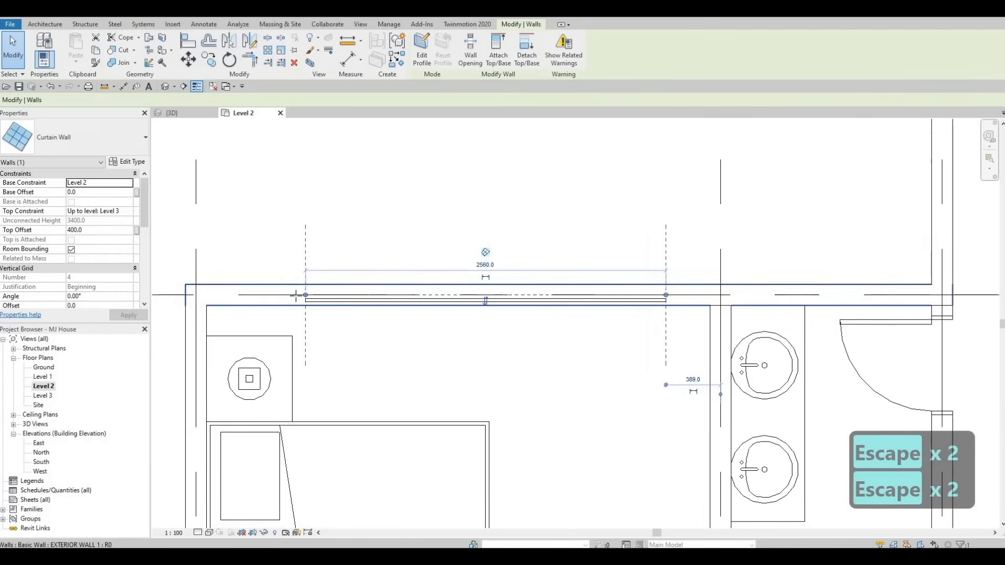
{"action": "left_click", "coordinate": [365, 290]}
{"action": "left_click", "coordinate": [366, 300]}
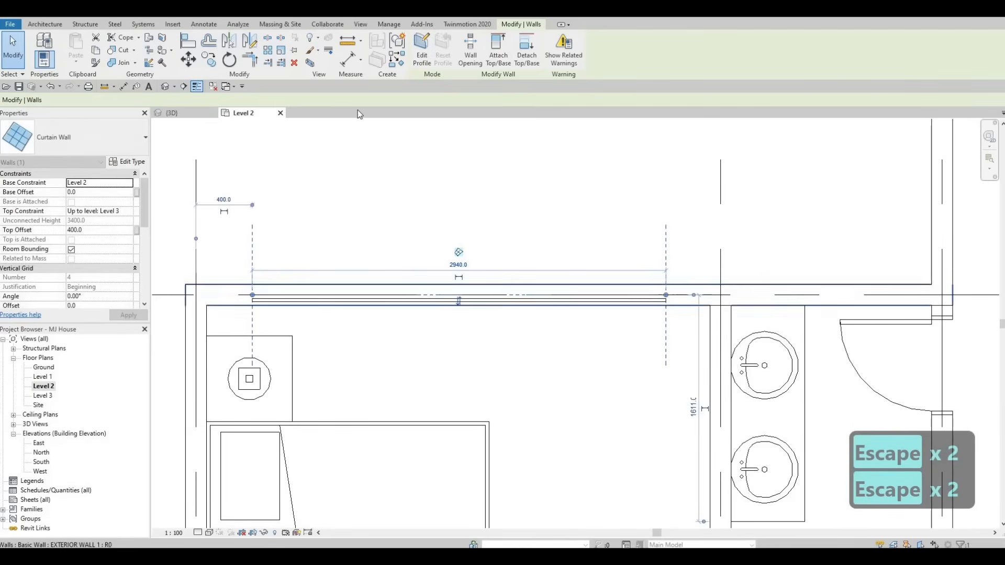
{"action": "scroll", "coordinate": [262, 303], "scroll_direction": "down", "scroll_amount": 2}
{"action": "scroll", "coordinate": [584, 247], "scroll_direction": "down", "scroll_amount": 3}
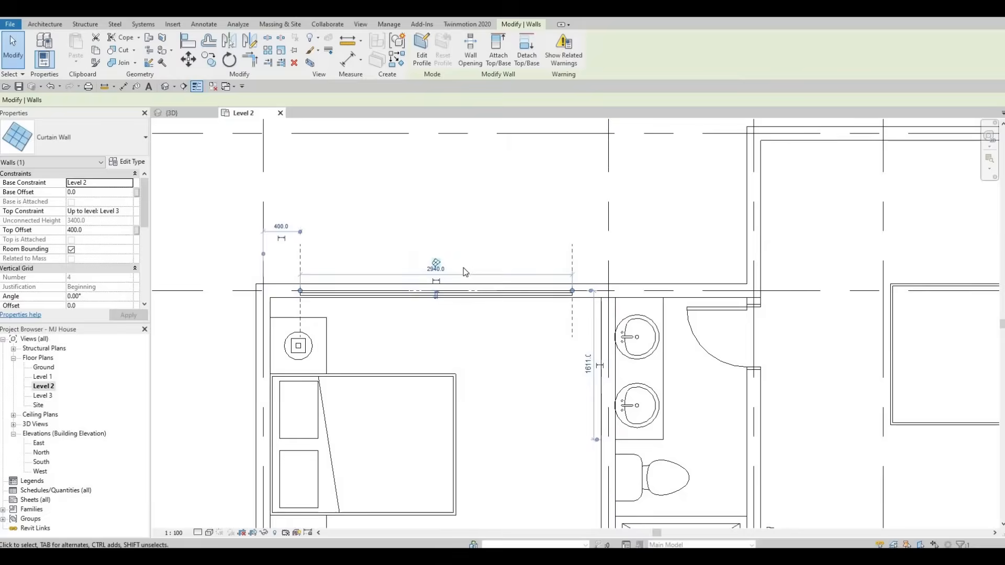
{"action": "key", "text": "Escape"}
{"action": "key", "text": "Escape"}
{"action": "left_click", "coordinate": [427, 305]}
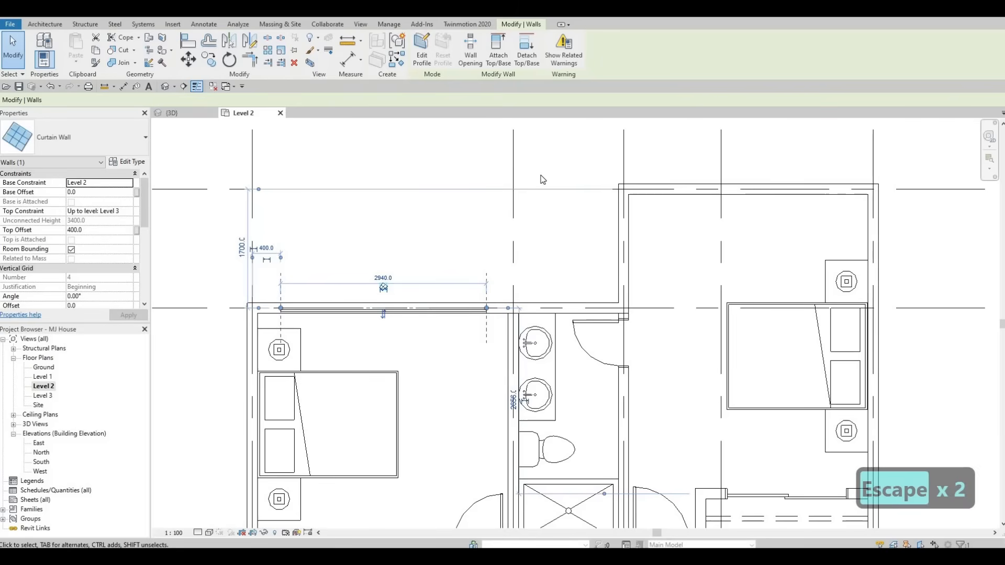
{"action": "scroll", "coordinate": [535, 231], "scroll_direction": "down", "scroll_amount": 3}
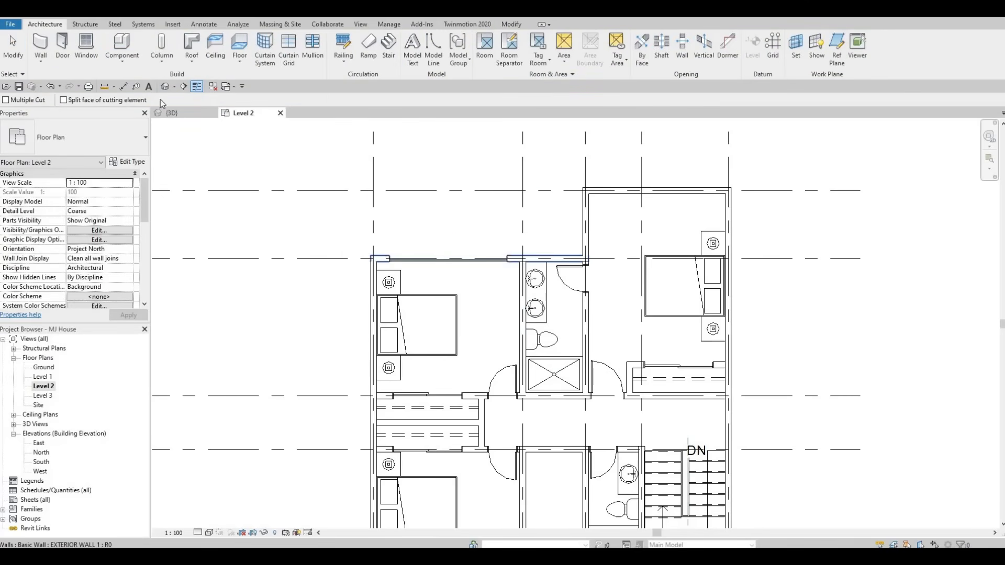
Step: Inspect the new curtain wall and the stair curtain wall in the 3D view
{"action": "scroll", "coordinate": [401, 187], "scroll_direction": "down", "scroll_amount": 3}
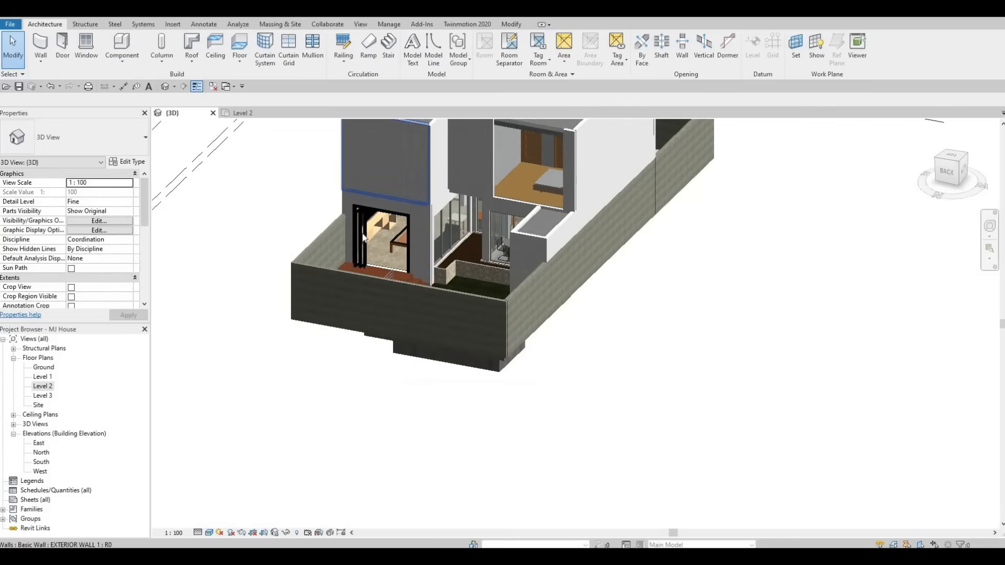
{"action": "middle_click_drag", "start_coordinate": [386, 215], "coordinate": [588, 171], "text": "shift"}
{"action": "key", "text": "Escape"}
{"action": "key", "text": "Escape"}
{"action": "key", "text": "Escape"}
{"action": "key", "text": "F1"}
{"action": "key", "text": "F1"}
{"action": "scroll", "coordinate": [617, 248], "scroll_direction": "up", "scroll_amount": 5}
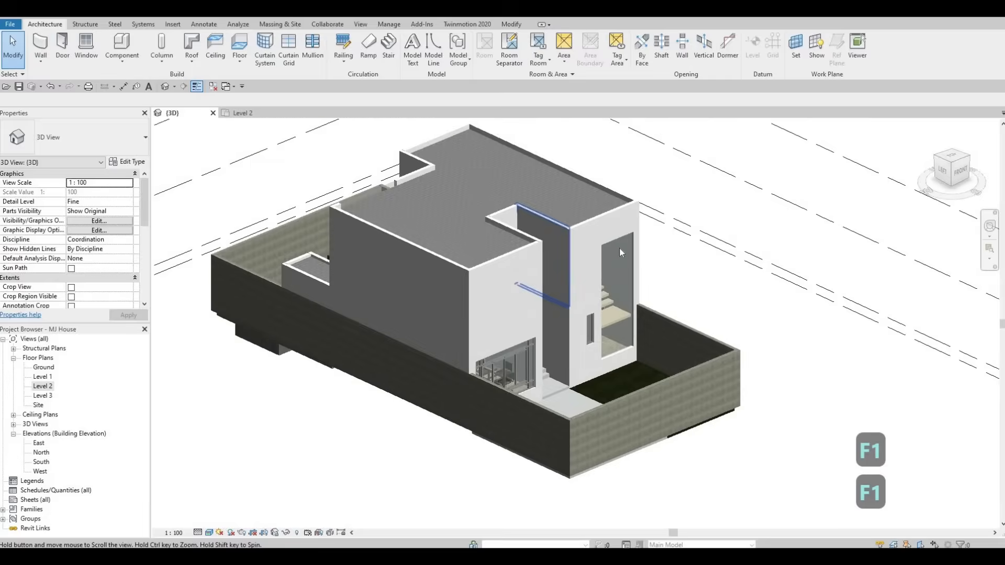
{"action": "key", "text": "Escape"}
{"action": "left_click", "coordinate": [614, 252]}
{"action": "key", "text": "Escape"}
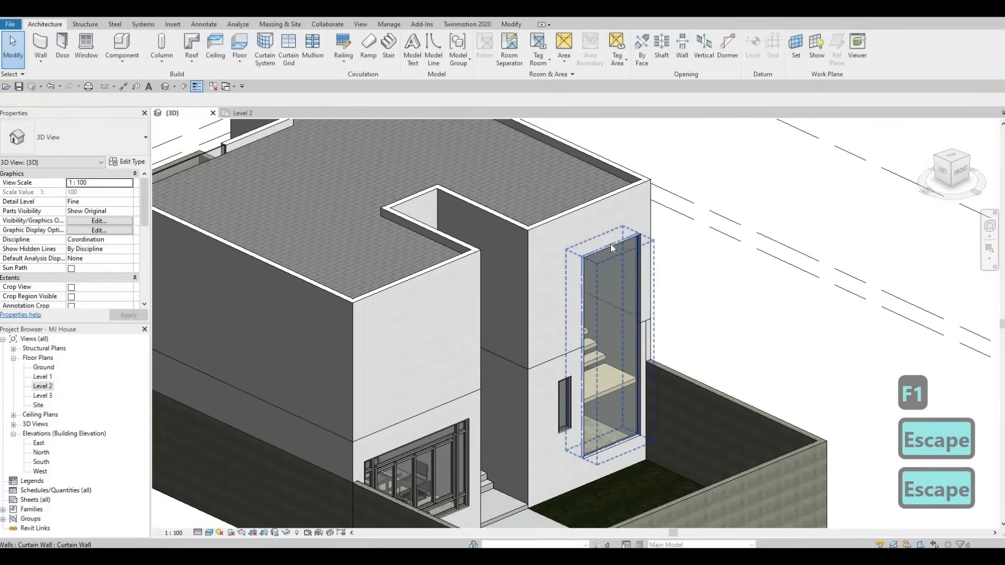
{"action": "left_click", "coordinate": [610, 236]}
{"action": "left_click_drag", "start_coordinate": [610, 229], "coordinate": [603, 269]}
{"action": "key", "text": "Escape"}
{"action": "key", "text": "Escape"}
{"action": "scroll", "coordinate": [545, 203], "scroll_direction": "up", "scroll_amount": 1}
{"action": "middle_click_drag", "start_coordinate": [545, 203], "coordinate": [452, 267], "text": "shift"}
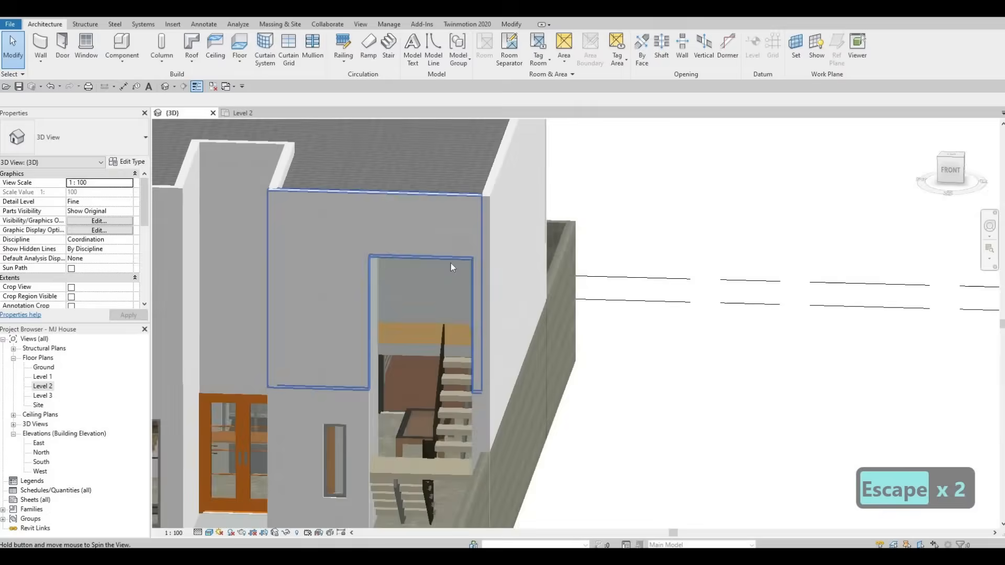
{"action": "left_click", "coordinate": [451, 267]}
{"action": "key", "text": "Escape"}
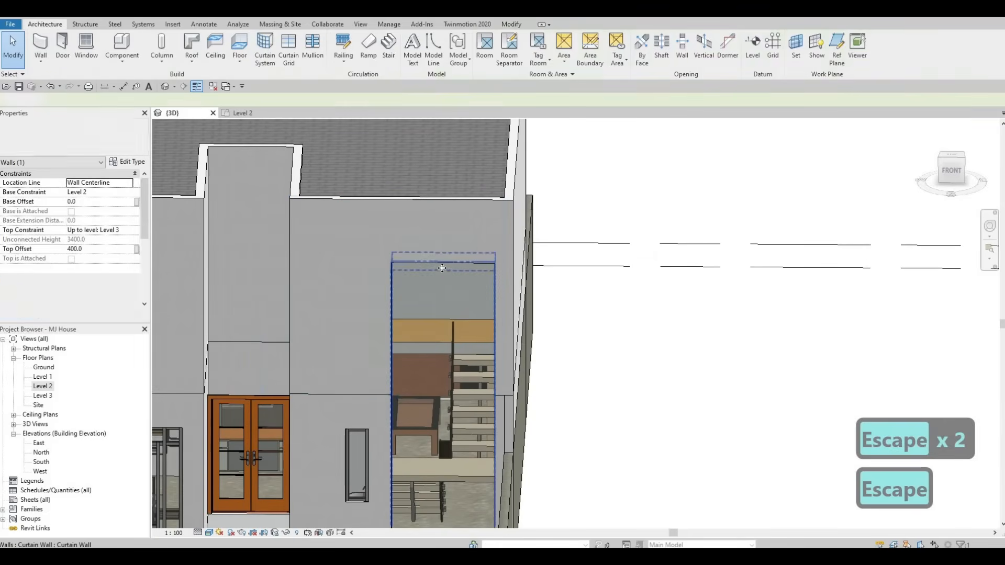
{"action": "left_click", "coordinate": [444, 262]}
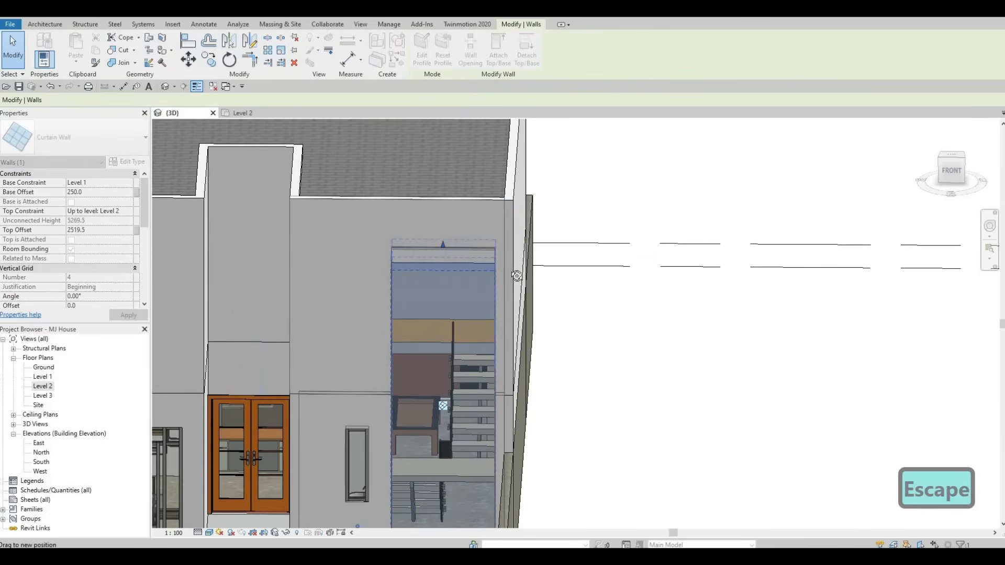
{"action": "key", "text": "Escape"}
{"action": "middle_click_drag", "start_coordinate": [564, 266], "coordinate": [602, 243], "text": "shift"}
{"action": "key", "text": "Escape"}
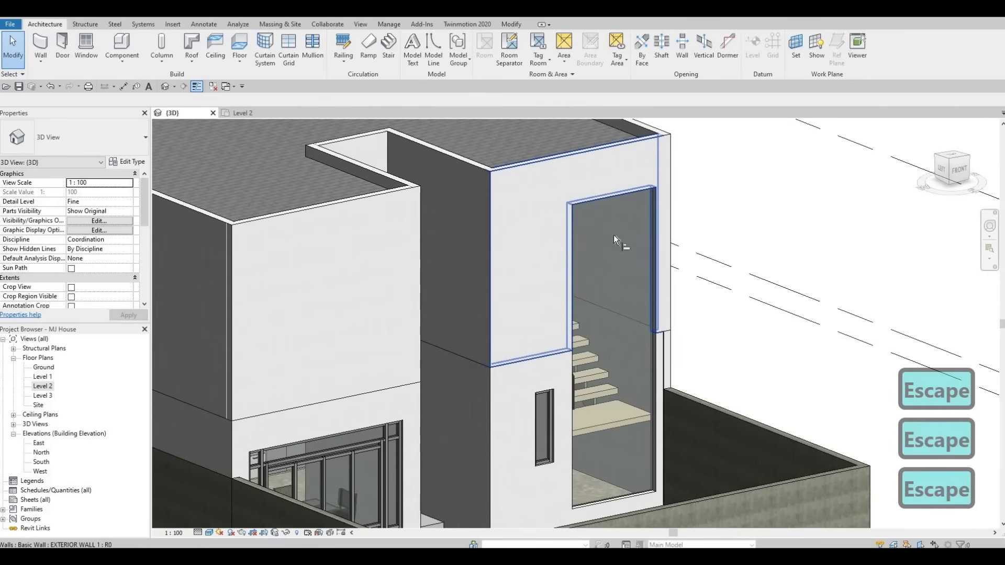
{"action": "key", "text": "a"}
{"action": "key", "text": "l"}
{"action": "middle_click_drag", "start_coordinate": [457, 295], "coordinate": [463, 229], "text": "shift"}
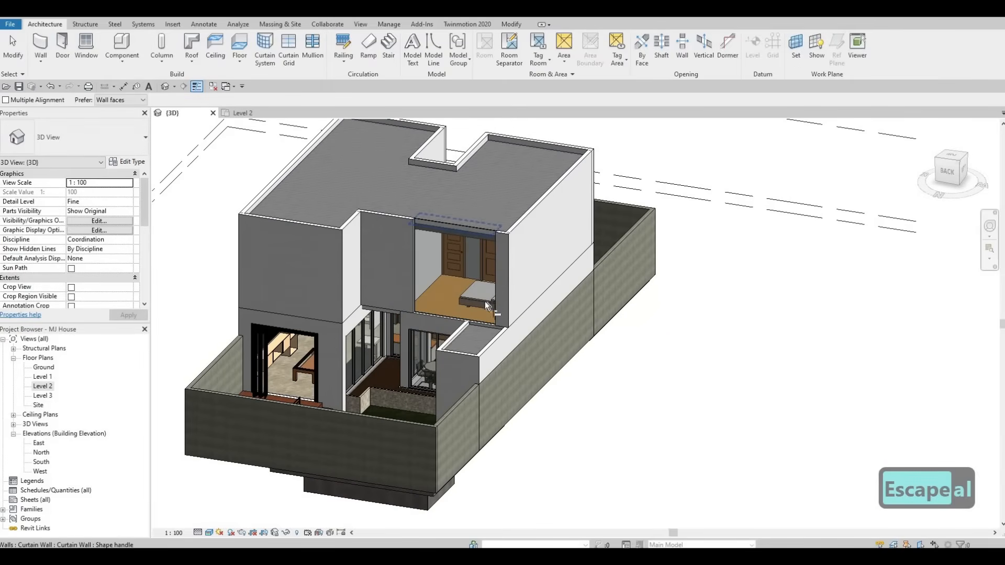
{"action": "key", "text": "Escape"}
{"action": "key", "text": "Escape"}
{"action": "middle_click_drag", "start_coordinate": [485, 300], "coordinate": [439, 357], "text": "shift"}
{"action": "middle_click_drag", "start_coordinate": [476, 266], "coordinate": [446, 308]}
{"action": "key", "text": "Escape"}
{"action": "key", "text": "Escape"}
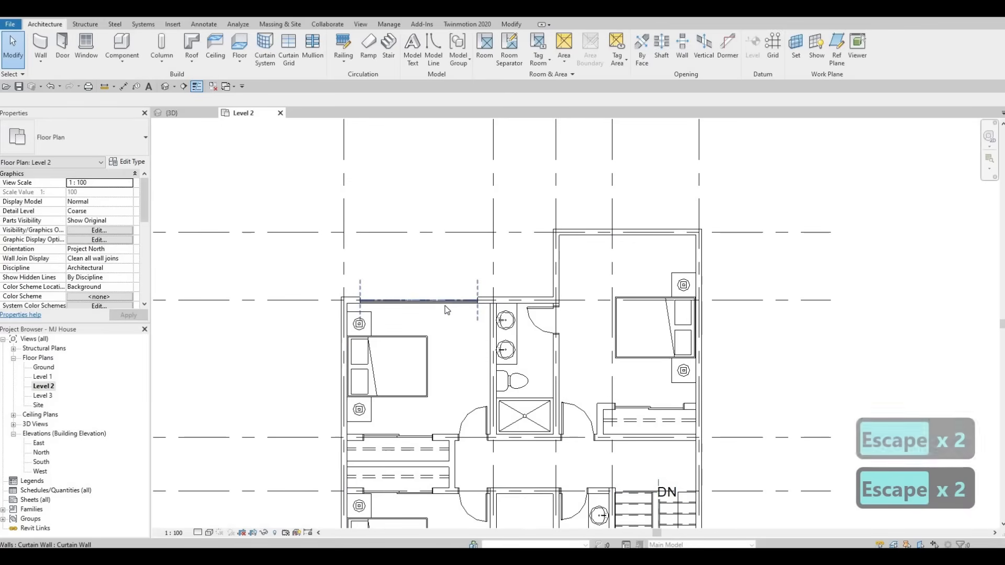
Step: Create a similar curtain wall about 2760 mm long along the north wall of the northeast bedroom
{"action": "left_click", "coordinate": [445, 309]}
{"action": "key", "text": "c"}
{"action": "key", "text": "s"}
{"action": "scroll", "coordinate": [661, 209], "scroll_direction": "up", "scroll_amount": 3}
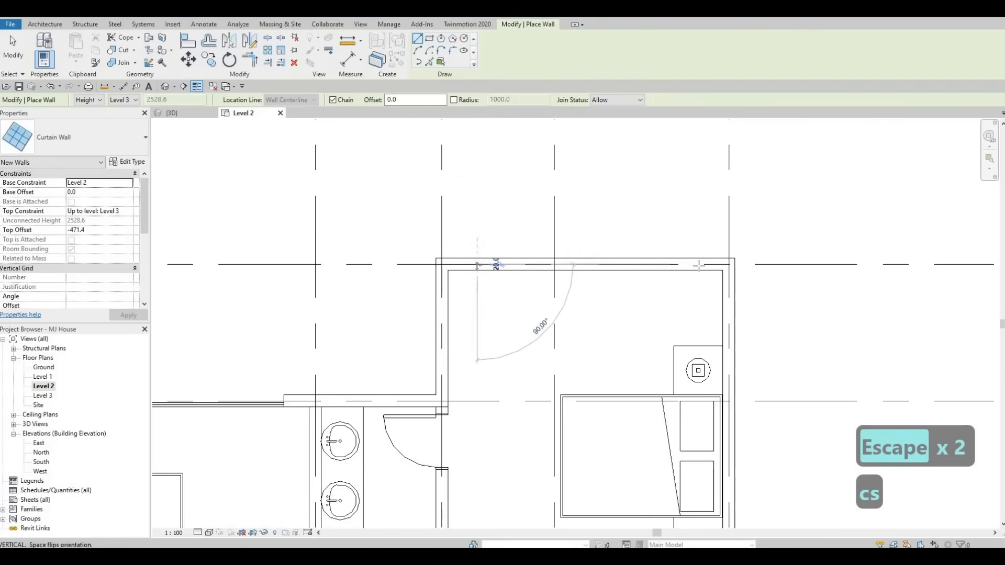
{"action": "left_click", "coordinate": [699, 266]}
{"action": "left_click", "coordinate": [477, 266]}
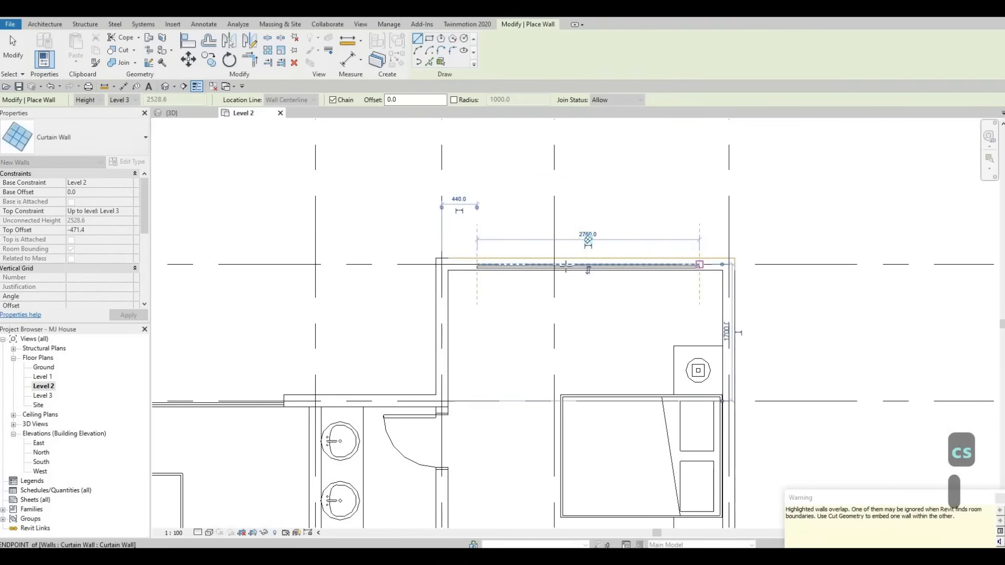
{"action": "scroll", "coordinate": [618, 210], "scroll_direction": "down", "scroll_amount": 6}
{"action": "key", "text": "Escape"}
Step: Draw another curtain wall about 2740 mm long along the south wall of the southwest bedroom
{"action": "middle_click_drag", "start_coordinate": [466, 435], "coordinate": [493, 257]}
{"action": "scroll", "coordinate": [493, 257], "scroll_direction": "up", "scroll_amount": 5}
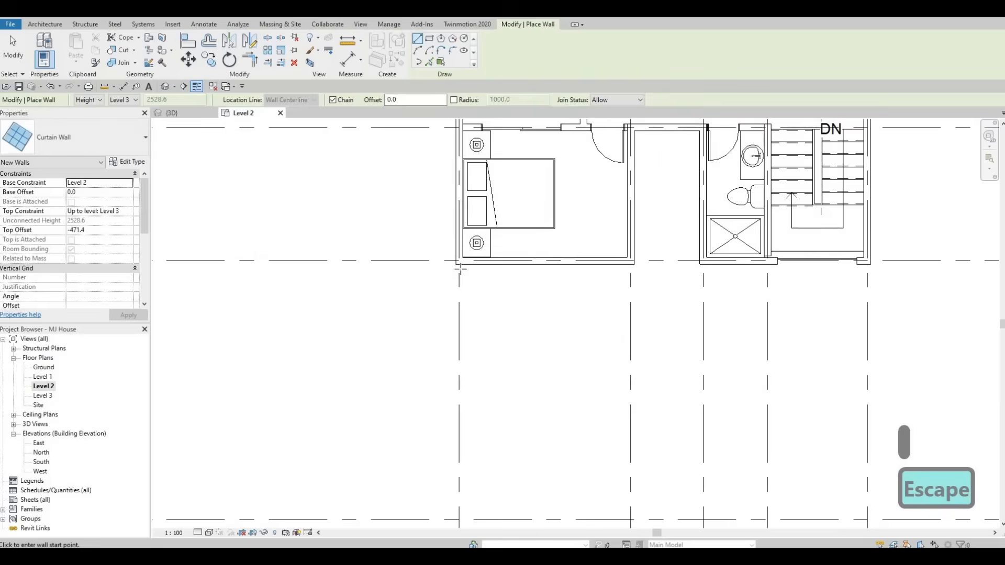
{"action": "left_click", "coordinate": [457, 266]}
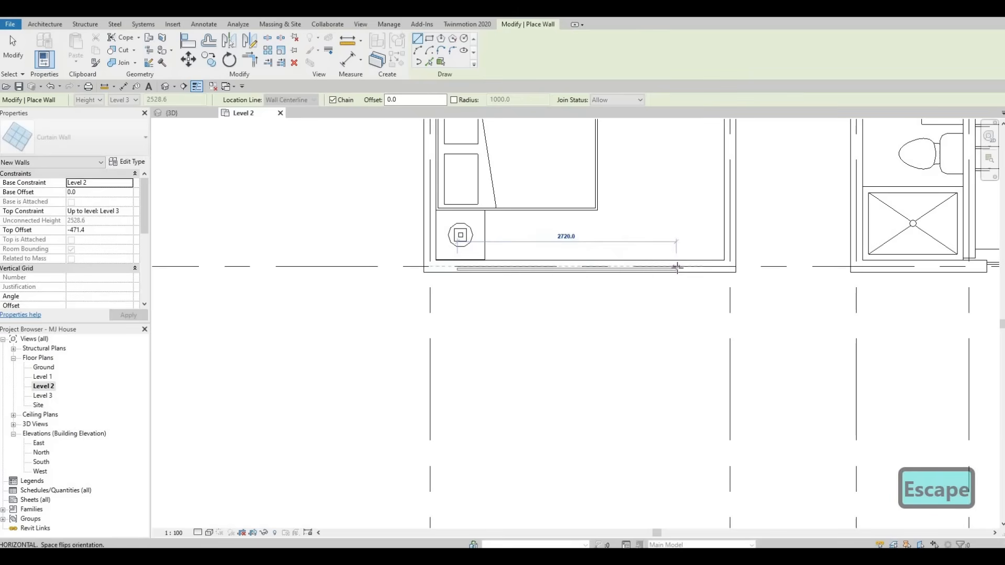
{"action": "left_click", "coordinate": [678, 266]}
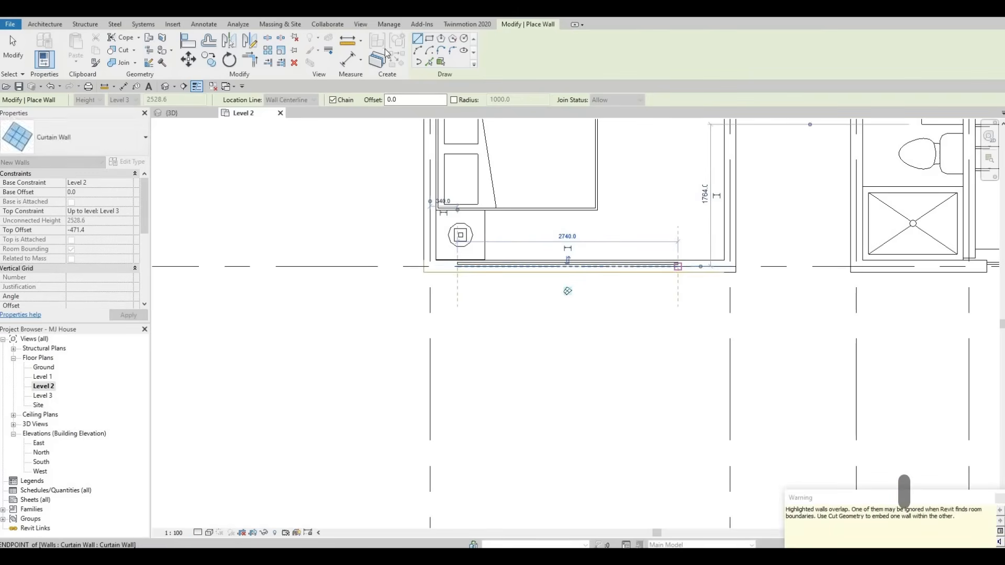
{"action": "key", "text": "Escape"}
{"action": "key", "text": "Escape"}
{"action": "scroll", "coordinate": [679, 262], "scroll_direction": "down", "scroll_amount": 3}
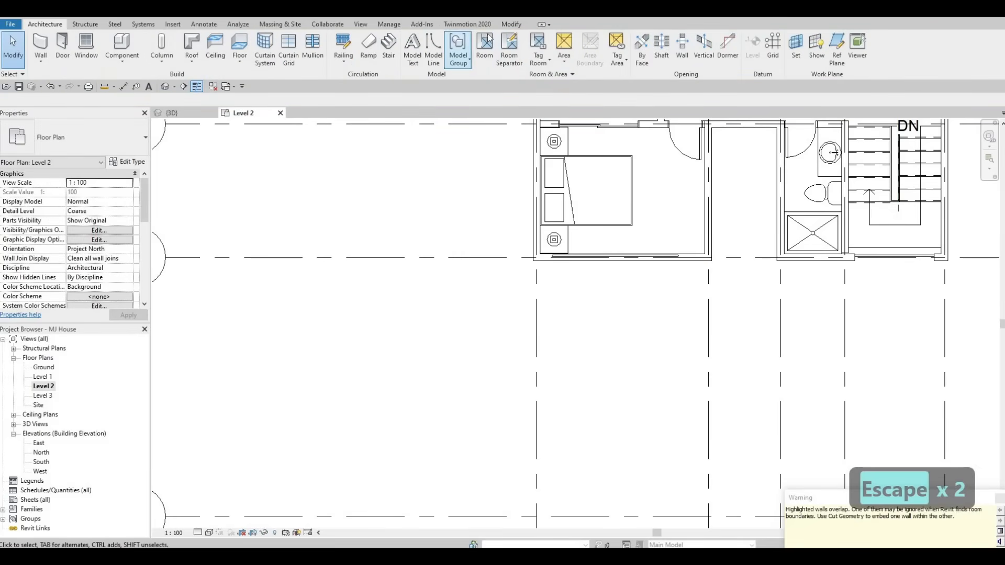
{"action": "left_click", "coordinate": [14, 51]}
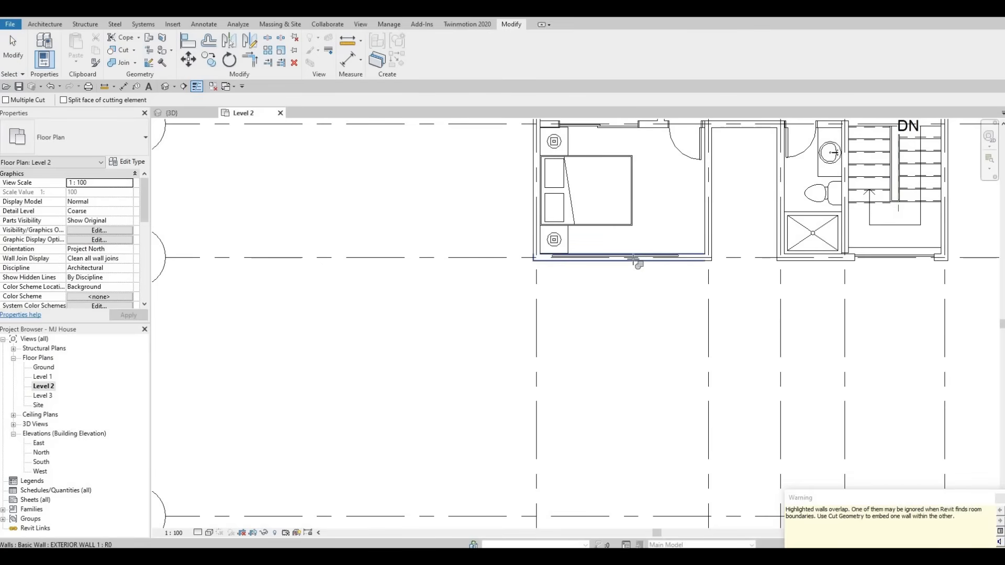
Step: Inspect the Level 2 curtain walls on the model from several angles in the 3D view
{"action": "scroll", "coordinate": [531, 372], "scroll_direction": "down", "scroll_amount": 1}
{"action": "middle_click_drag", "start_coordinate": [531, 372], "coordinate": [460, 506]}
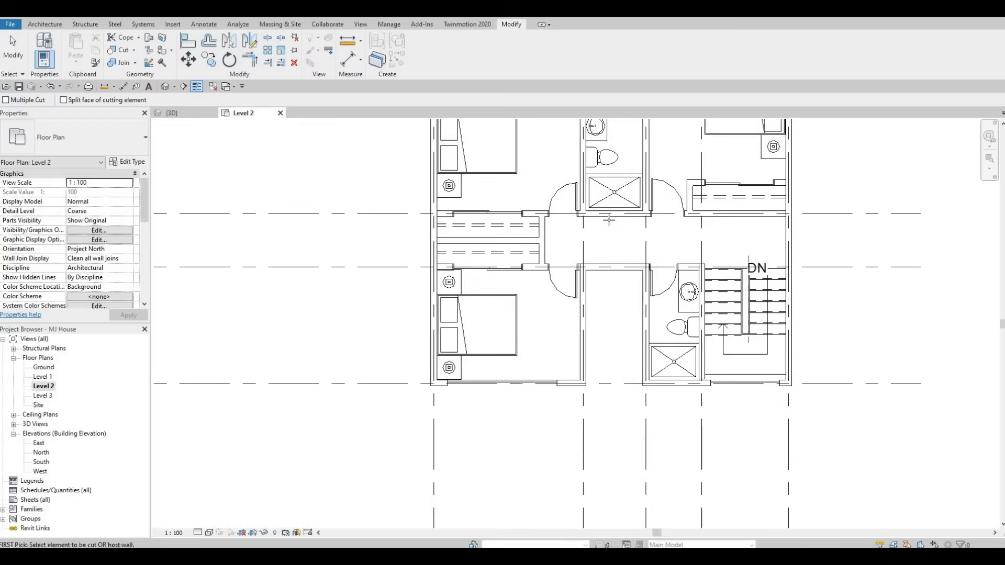
{"action": "middle_click_drag", "start_coordinate": [607, 220], "coordinate": [481, 390]}
{"action": "scroll", "coordinate": [608, 180], "scroll_direction": "up", "scroll_amount": 1}
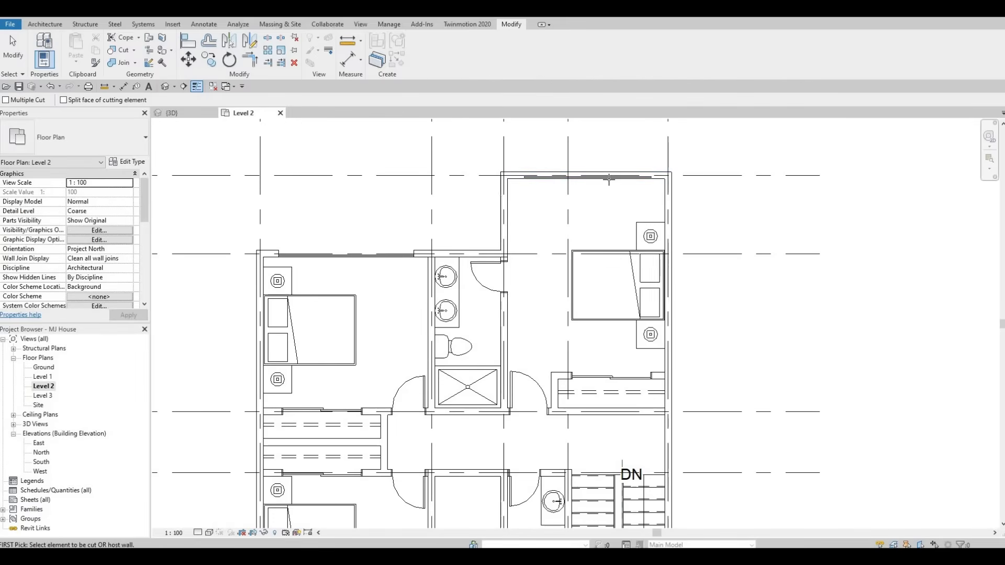
{"action": "left_click", "coordinate": [173, 112]}
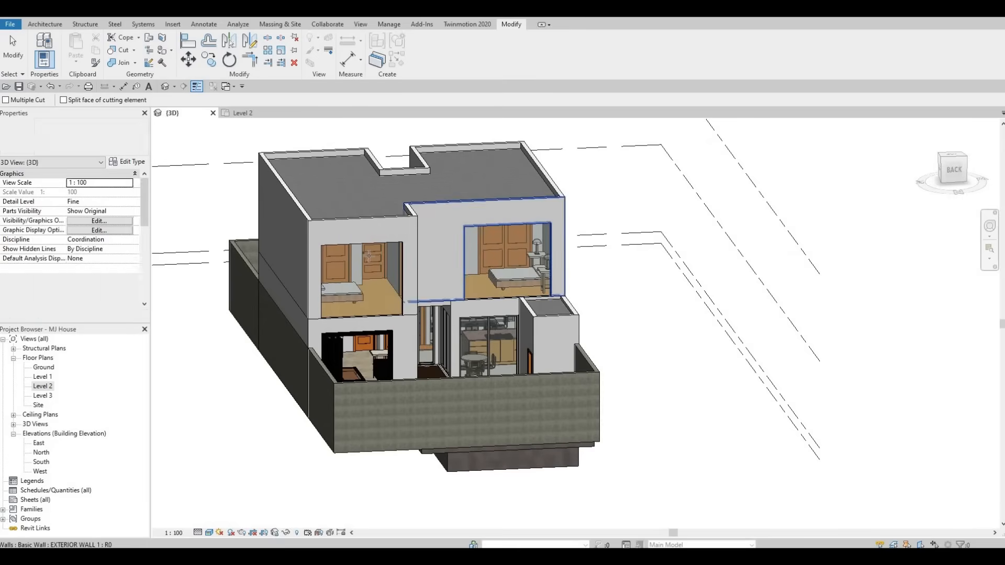
{"action": "middle_click_drag", "start_coordinate": [369, 255], "coordinate": [391, 244], "text": "shift"}
{"action": "key", "text": "Escape"}
{"action": "key", "text": "Escape"}
{"action": "middle_click_drag", "start_coordinate": [313, 285], "coordinate": [310, 298], "text": "shift"}
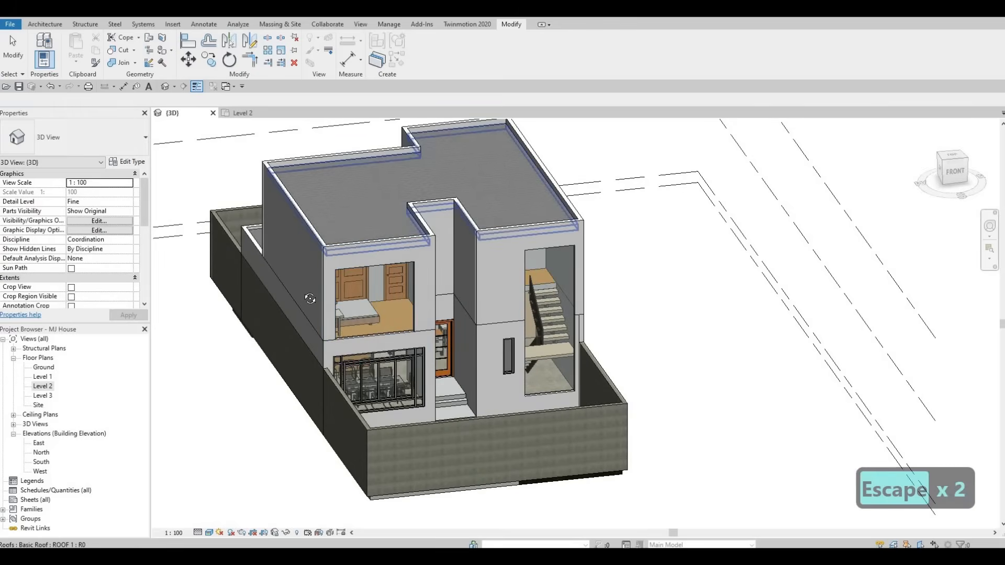
{"action": "middle_click_drag", "start_coordinate": [581, 291], "coordinate": [550, 306], "text": "shift"}
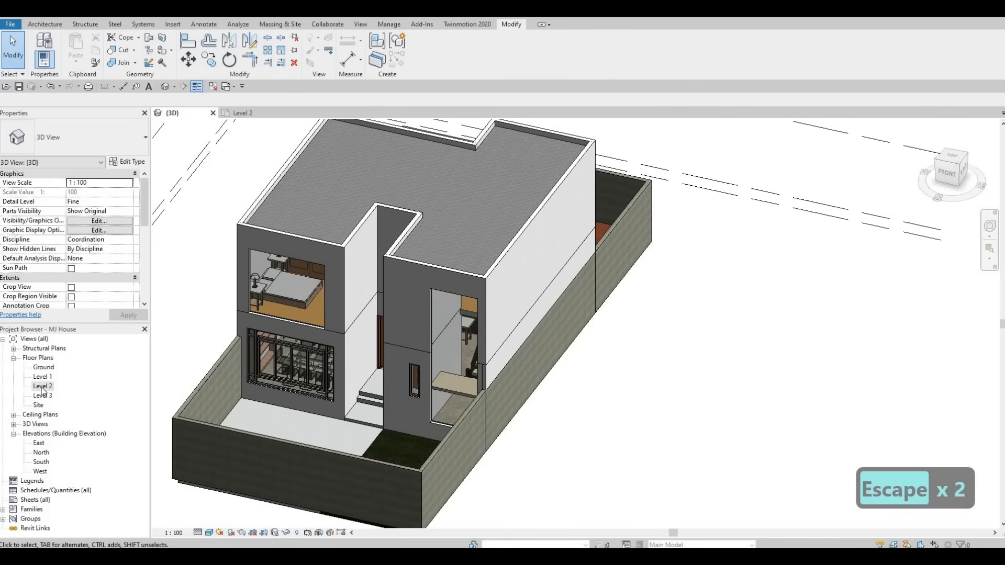
Step: Return to the Level 2 plan and create a similar short curtain wall on the north wall of the small room beside the southwest bedroom
{"action": "double_click", "coordinate": [42, 387]}
{"action": "scroll", "coordinate": [487, 303], "scroll_direction": "down", "scroll_amount": 2}
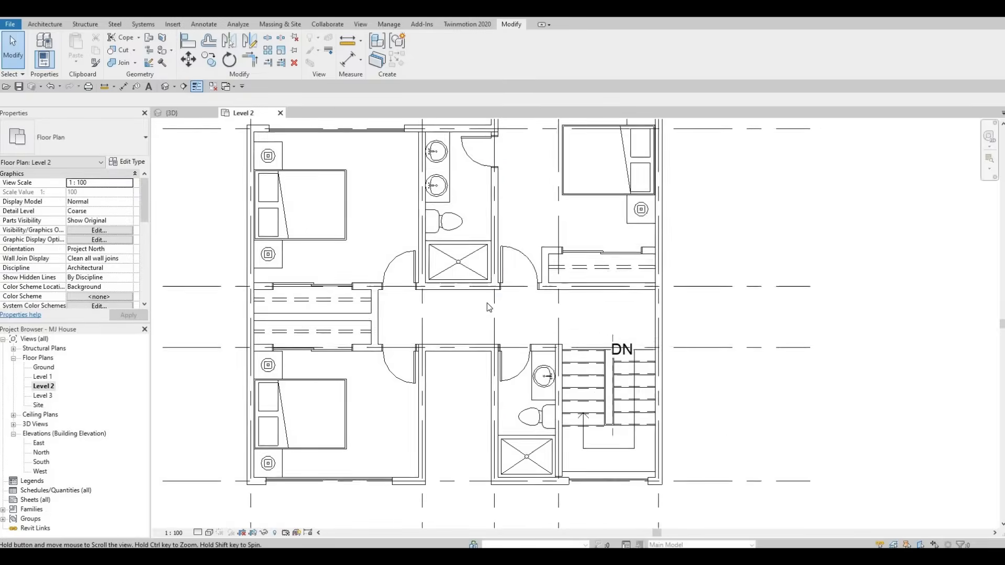
{"action": "key", "text": "Escape"}
{"action": "key", "text": "Escape"}
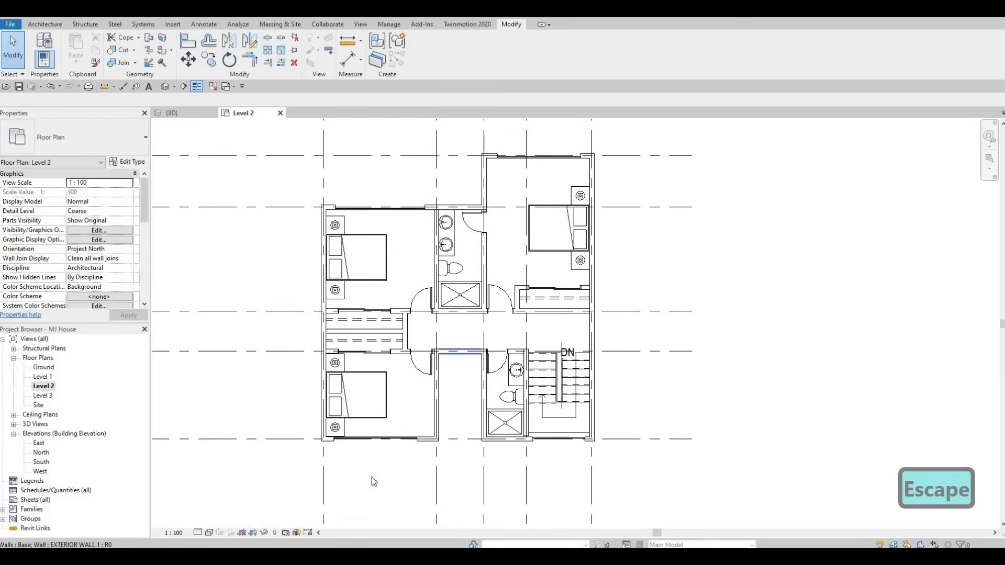
{"action": "scroll", "coordinate": [394, 420], "scroll_direction": "up", "scroll_amount": 3}
{"action": "middle_click_drag", "start_coordinate": [357, 504], "coordinate": [393, 419]}
{"action": "left_click", "coordinate": [394, 420]}
{"action": "key", "text": "c"}
{"action": "key", "text": "s"}
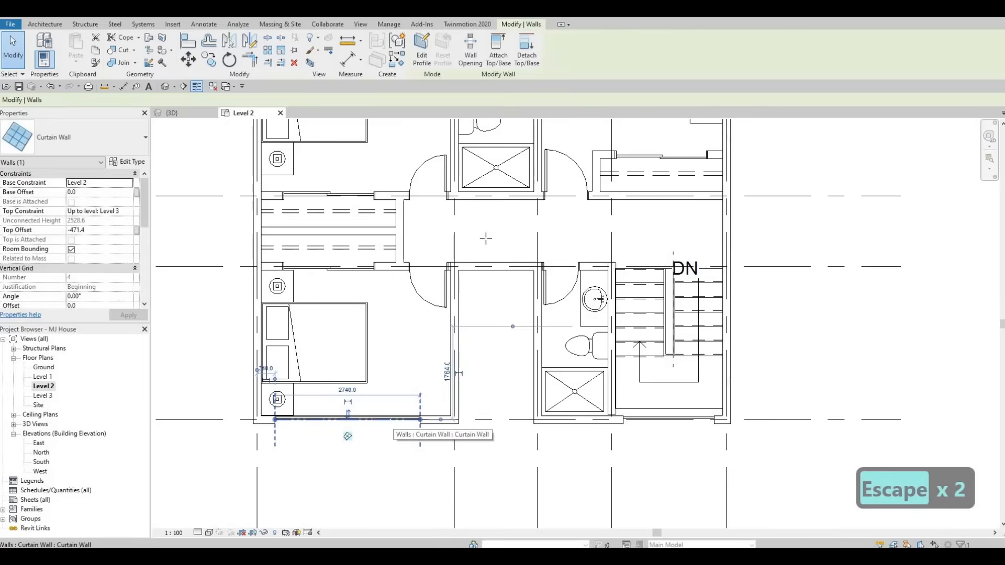
{"action": "scroll", "coordinate": [452, 246], "scroll_direction": "up", "scroll_amount": 3}
{"action": "left_click", "coordinate": [536, 247]}
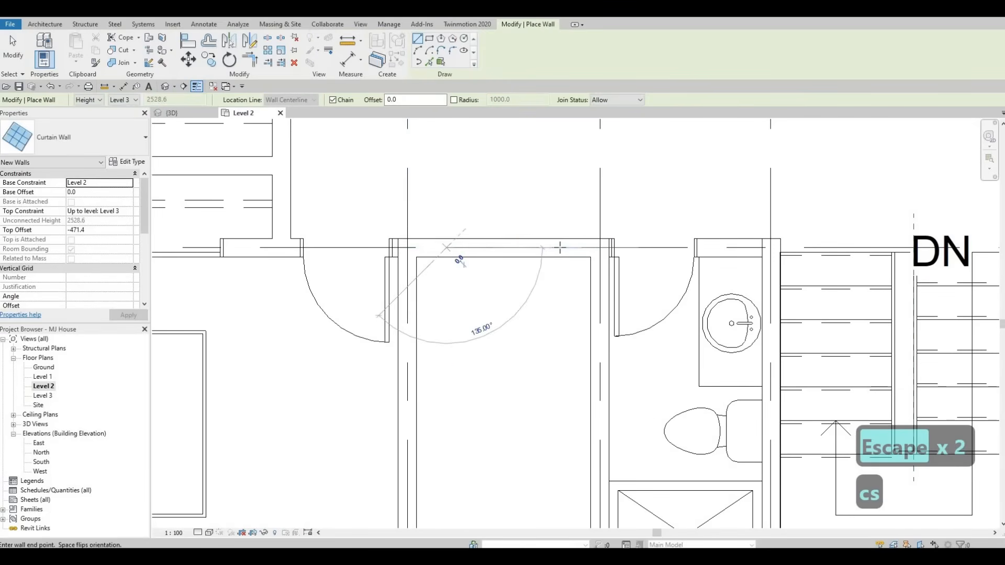
{"action": "left_click", "coordinate": [566, 247]}
{"action": "key", "text": "Escape"}
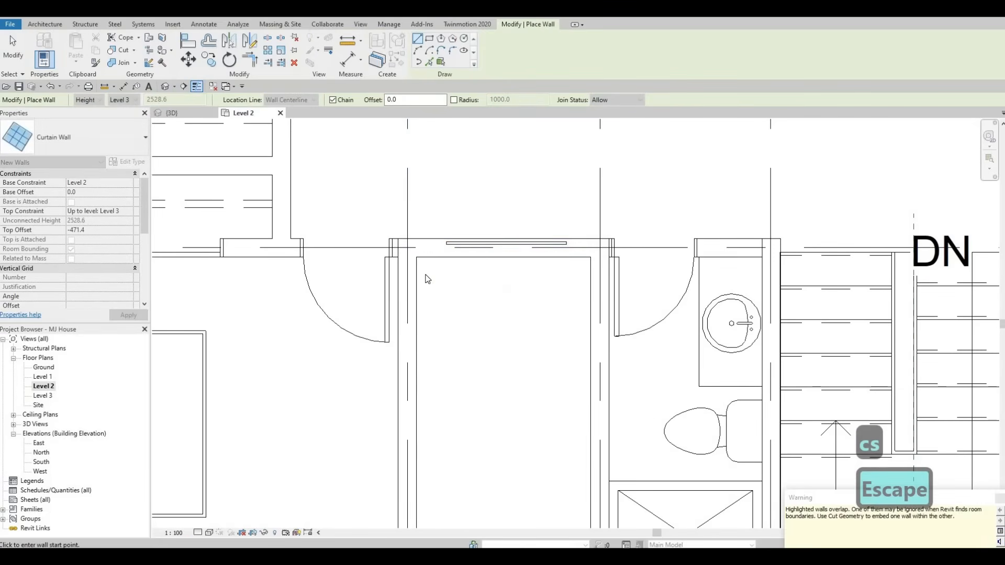
{"action": "key", "text": "Escape"}
Step: Review the curtain walls placed along the Level 2 bedroom exterior walls
{"action": "scroll", "coordinate": [411, 285], "scroll_direction": "down", "scroll_amount": 4}
{"action": "middle_click_drag", "start_coordinate": [380, 302], "coordinate": [405, 236]}
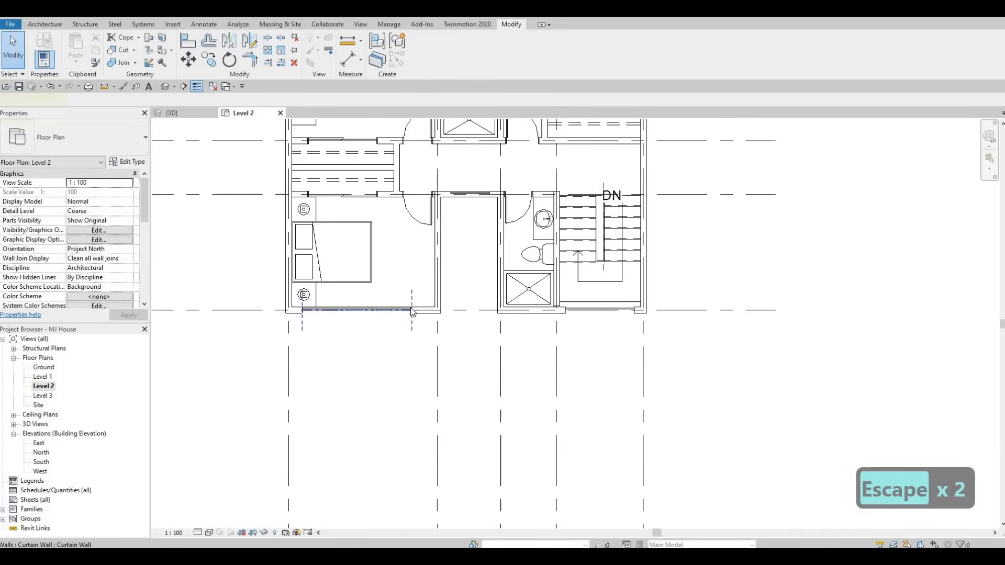
{"action": "left_click", "coordinate": [412, 311]}
{"action": "scroll", "coordinate": [412, 312], "scroll_direction": "up", "scroll_amount": 2}
{"action": "key", "text": "Escape"}
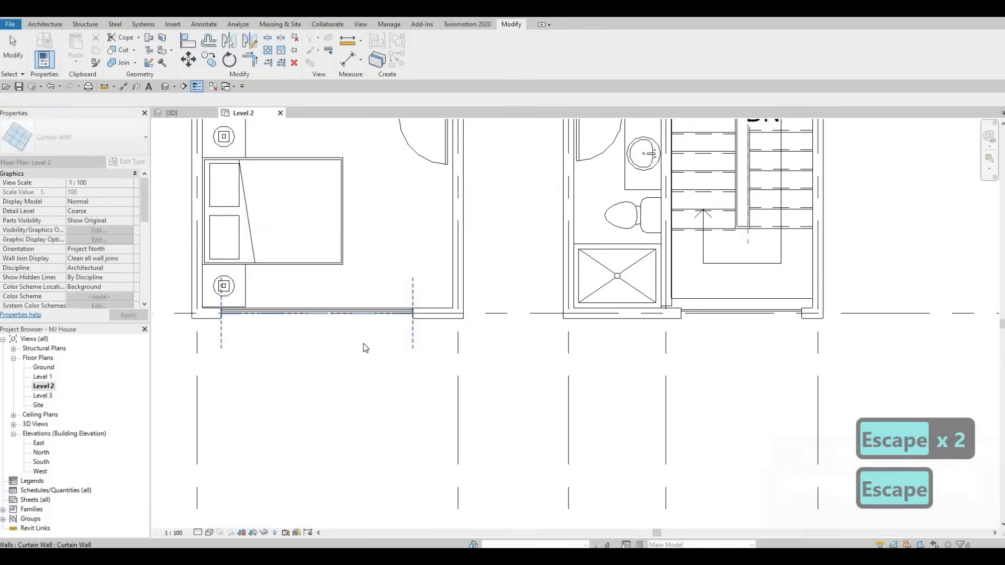
{"action": "middle_click_drag", "start_coordinate": [425, 329], "coordinate": [393, 454]}
{"action": "scroll", "coordinate": [393, 454], "scroll_direction": "down", "scroll_amount": 1}
{"action": "middle_click_drag", "start_coordinate": [390, 387], "coordinate": [382, 501]}
{"action": "scroll", "coordinate": [381, 501], "scroll_direction": "down", "scroll_amount": 3}
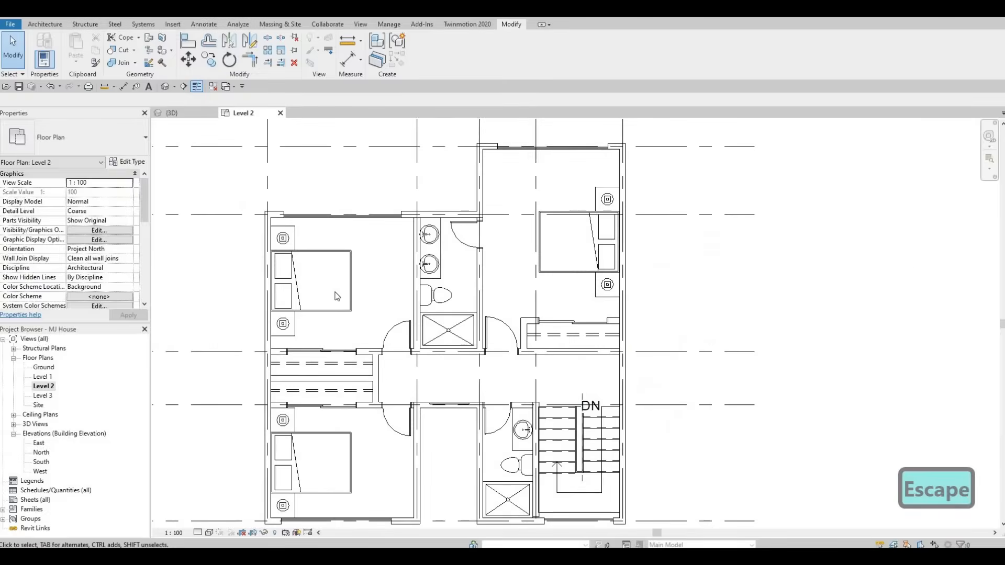
Step: Shorten the northwest bedroom's curtain wall to 2600 mm by pulling in its eastern end
{"action": "middle_click_drag", "start_coordinate": [331, 229], "coordinate": [330, 310]}
{"action": "scroll", "coordinate": [329, 310], "scroll_direction": "up", "scroll_amount": 3}
{"action": "left_click", "coordinate": [429, 310]}
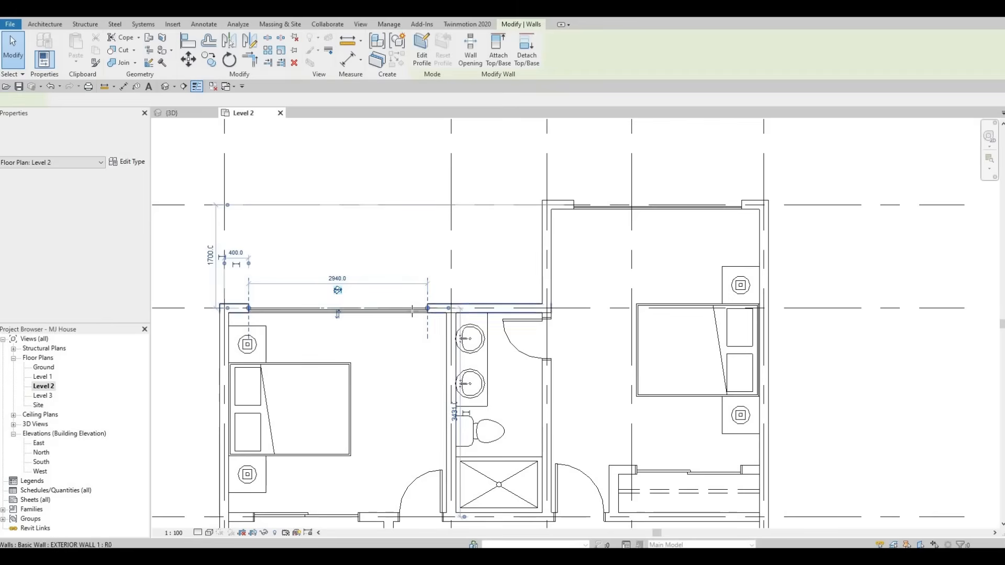
{"action": "left_click_drag", "start_coordinate": [428, 309], "coordinate": [369, 334]}
{"action": "middle_click_drag", "start_coordinate": [419, 345], "coordinate": [401, 293]}
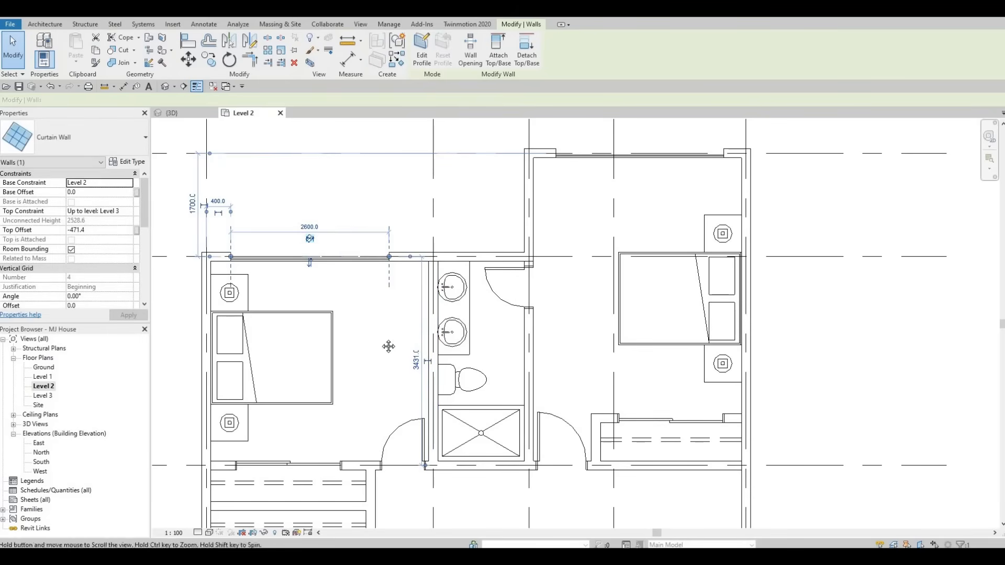
{"action": "middle_click_drag", "start_coordinate": [388, 346], "coordinate": [282, 304]}
Step: Trim both ends of the northeast bedroom's curtain wall, shortening it to about 2300 mm
{"action": "scroll", "coordinate": [280, 304], "scroll_direction": "down", "scroll_amount": 1}
{"action": "middle_click_drag", "start_coordinate": [397, 184], "coordinate": [380, 255]}
{"action": "scroll", "coordinate": [381, 253], "scroll_direction": "up", "scroll_amount": 2}
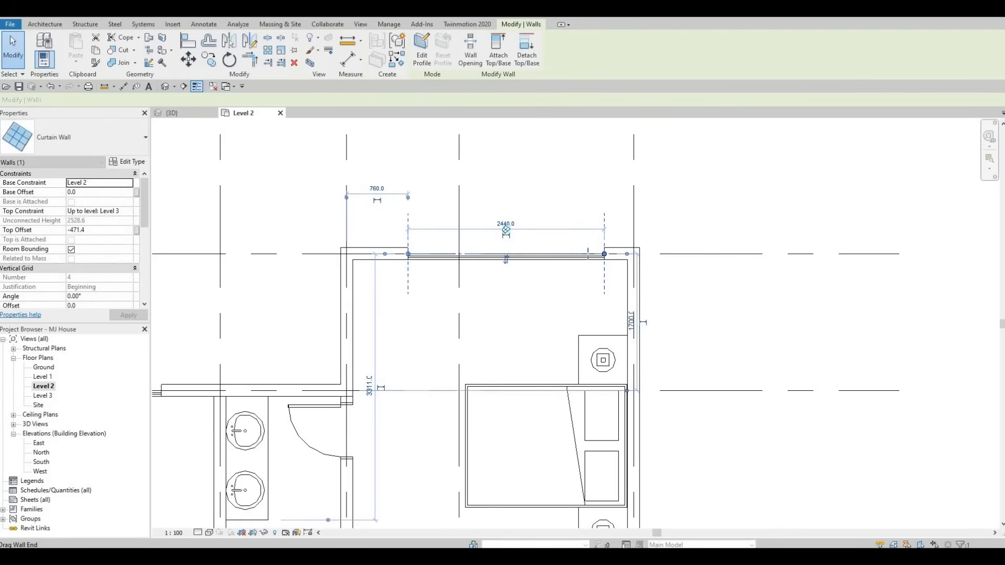
{"action": "left_click_drag", "start_coordinate": [604, 253], "coordinate": [592, 254]}
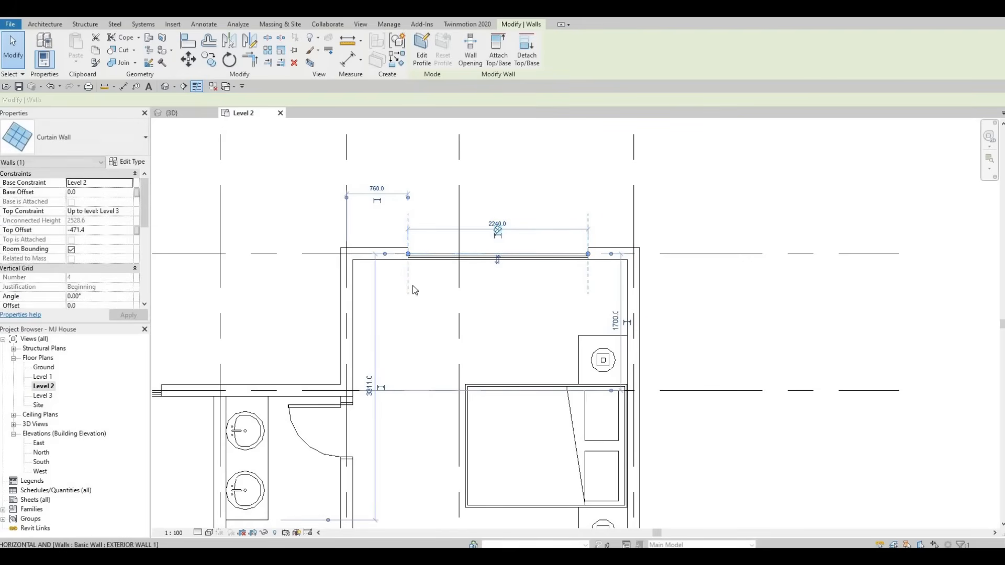
{"action": "left_click_drag", "start_coordinate": [408, 254], "coordinate": [401, 254]}
{"action": "key", "text": "Escape"}
{"action": "scroll", "coordinate": [458, 243], "scroll_direction": "down", "scroll_amount": 4}
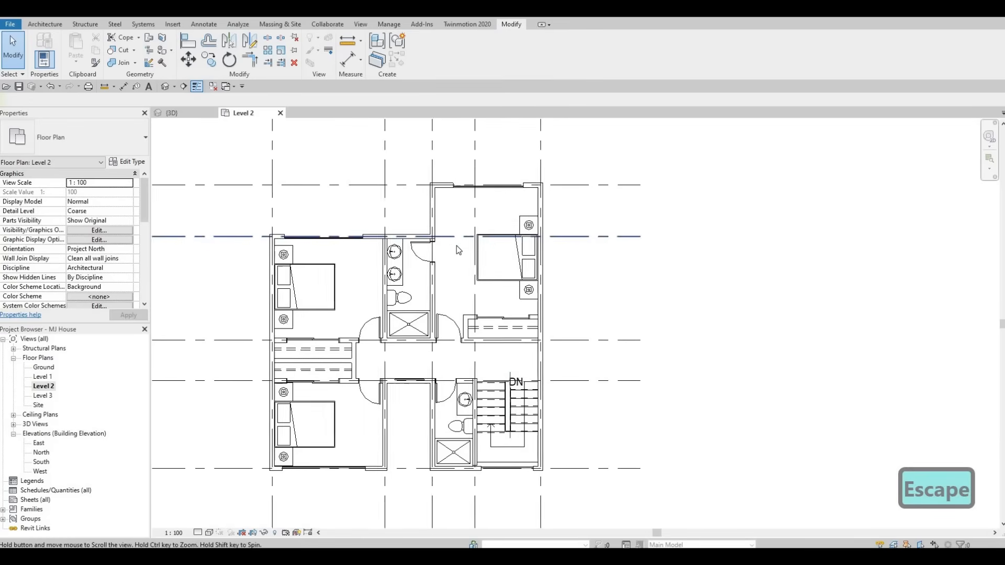
{"action": "middle_click_drag", "start_coordinate": [439, 285], "coordinate": [459, 269]}
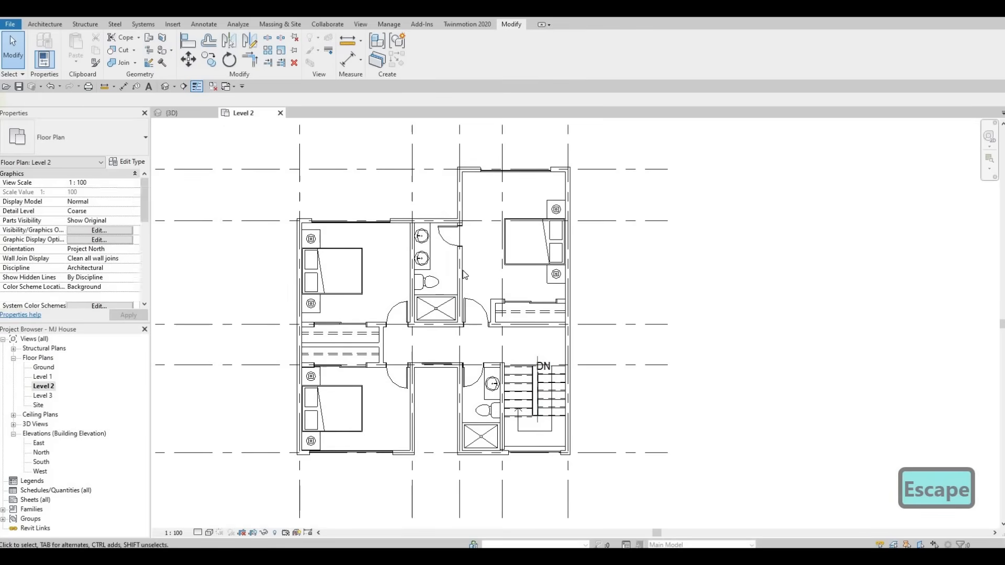
{"action": "key", "text": "Escape"}
{"action": "key", "text": "Escape"}
{"action": "scroll", "coordinate": [441, 254], "scroll_direction": "up", "scroll_amount": 2}
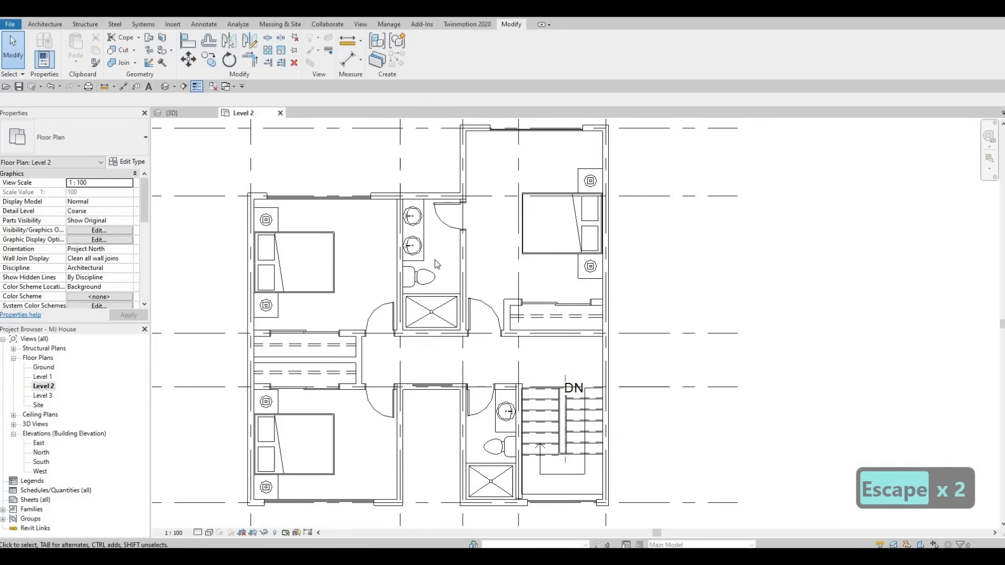
{"action": "key", "text": "Escape"}
{"action": "middle_click_drag", "start_coordinate": [453, 231], "coordinate": [461, 216]}
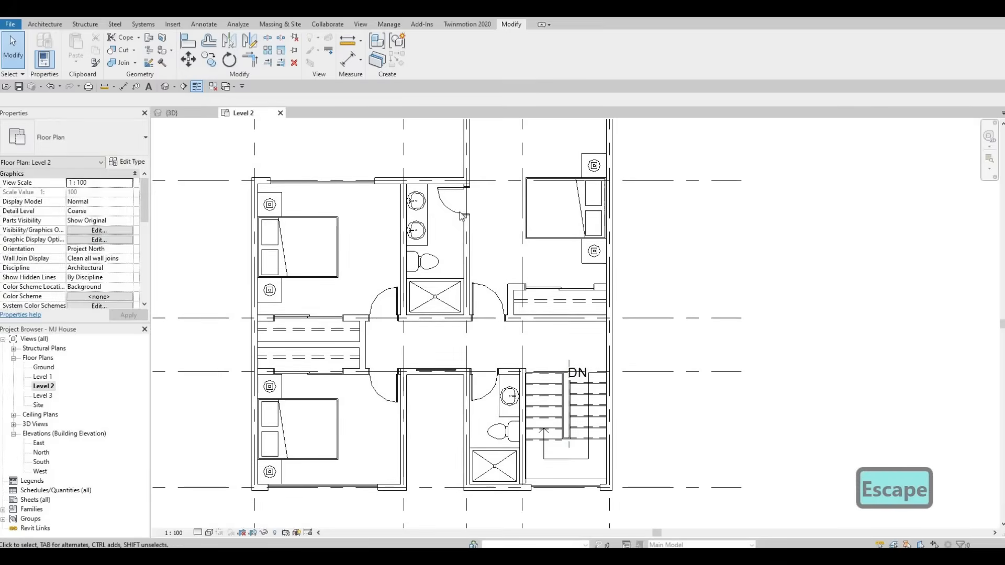
Step: Move the north bathroom's door further south along its east wall
{"action": "left_click", "coordinate": [457, 208]}
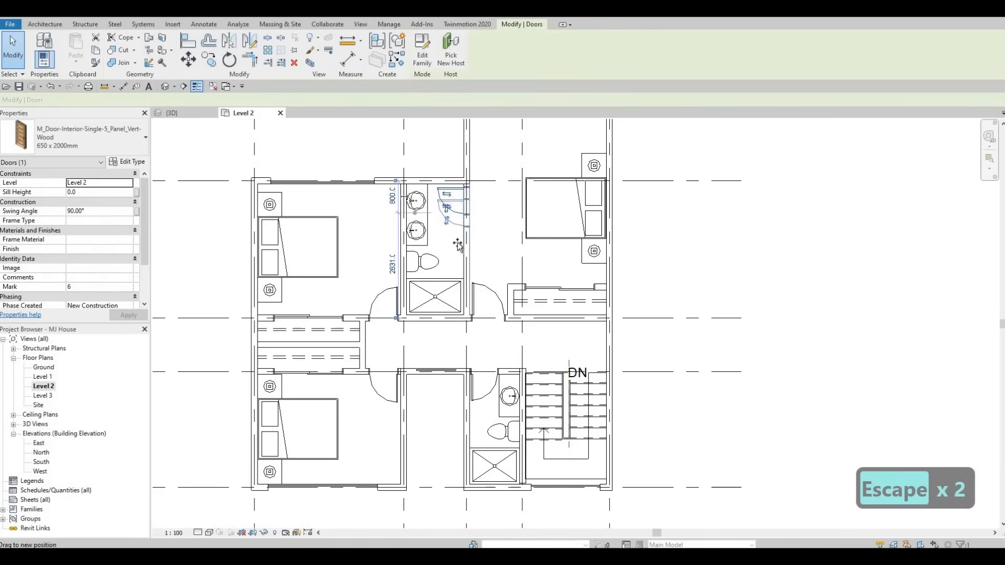
{"action": "left_click_drag", "start_coordinate": [457, 244], "coordinate": [461, 253]}
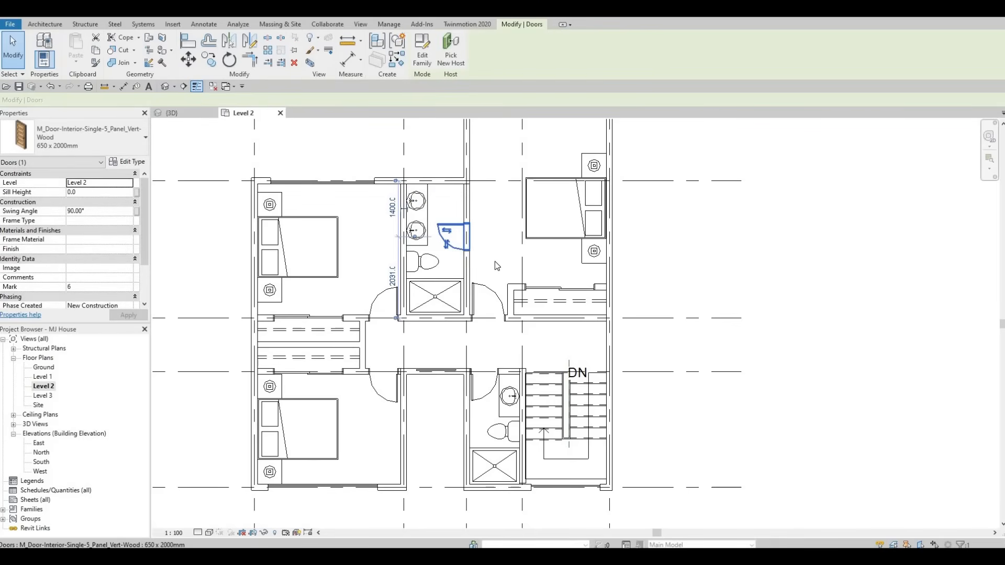
{"action": "key", "text": "Escape"}
Step: Select the northeast bedroom's bed and nightstands and nudge them northward
{"action": "middle_click_drag", "start_coordinate": [496, 266], "coordinate": [491, 315]}
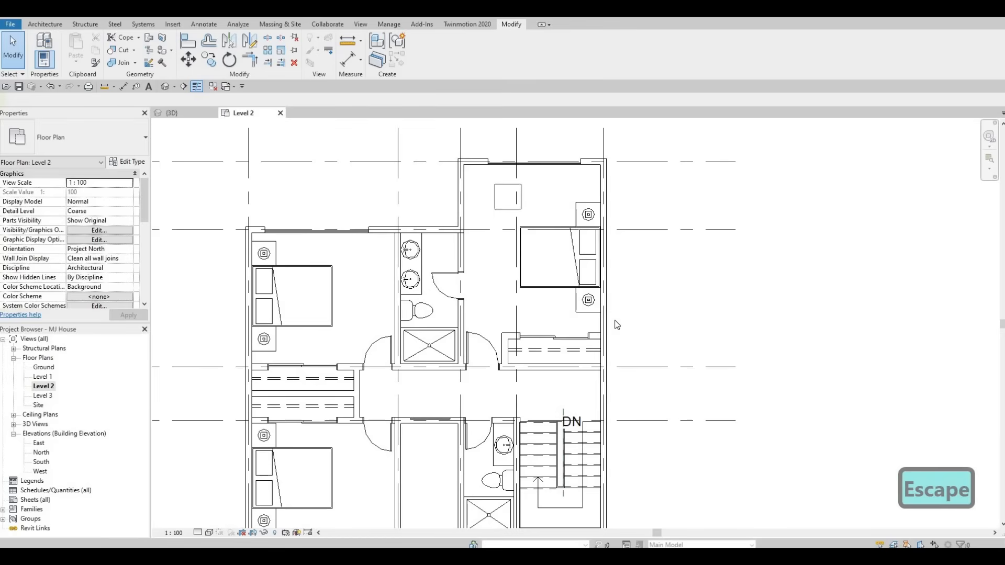
{"action": "left_click_drag", "start_coordinate": [665, 318], "coordinate": [666, 317]}
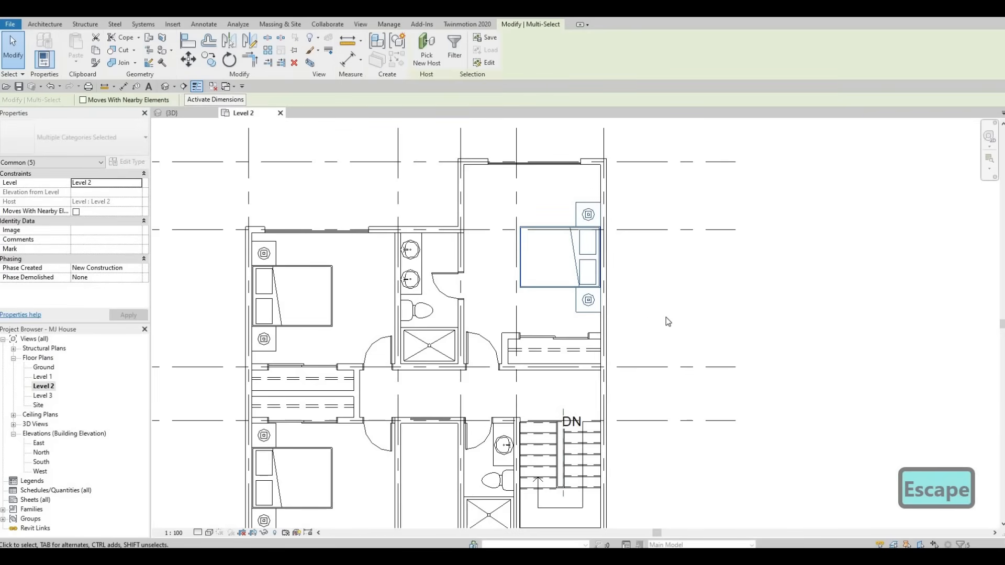
{"action": "key", "text": "Up"}
{"action": "key", "text": "Up"}
{"action": "key", "text": "Up"}
{"action": "key", "text": "Up"}
{"action": "key", "text": "Up"}
{"action": "key", "text": "Up"}
{"action": "key", "text": "Up"}
{"action": "key", "text": "Up"}
{"action": "key", "text": "Up"}
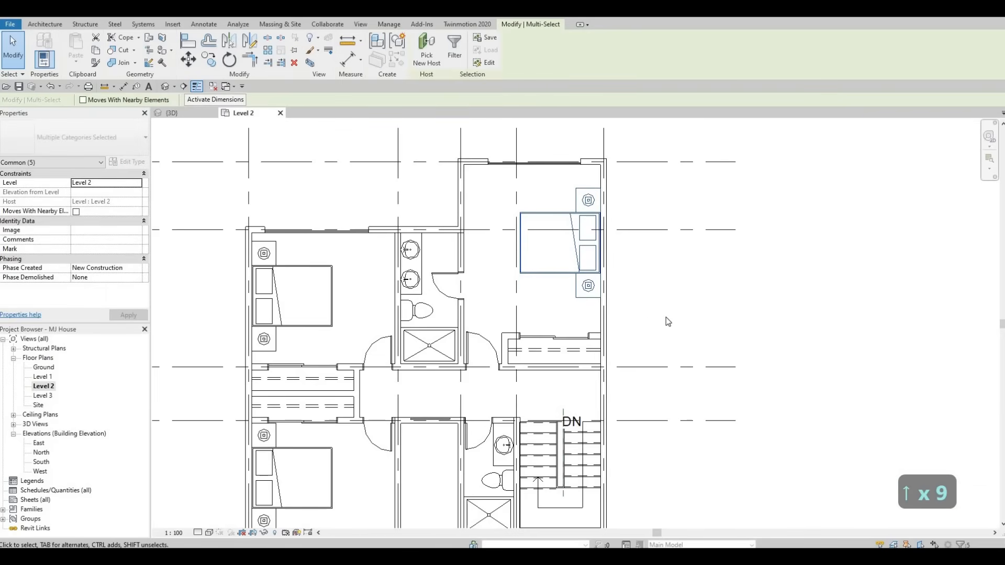
{"action": "key", "text": "Up"}
{"action": "key", "text": "Up"}
{"action": "key", "text": "Escape"}
{"action": "key", "text": "Escape"}
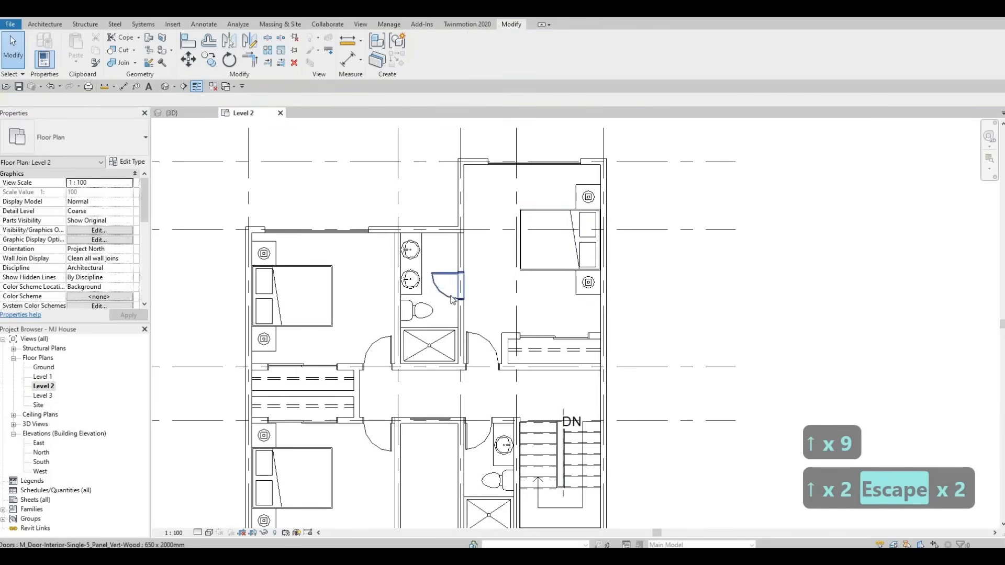
Step: Shift the north bathroom door slightly further south
{"action": "left_click", "coordinate": [453, 299]}
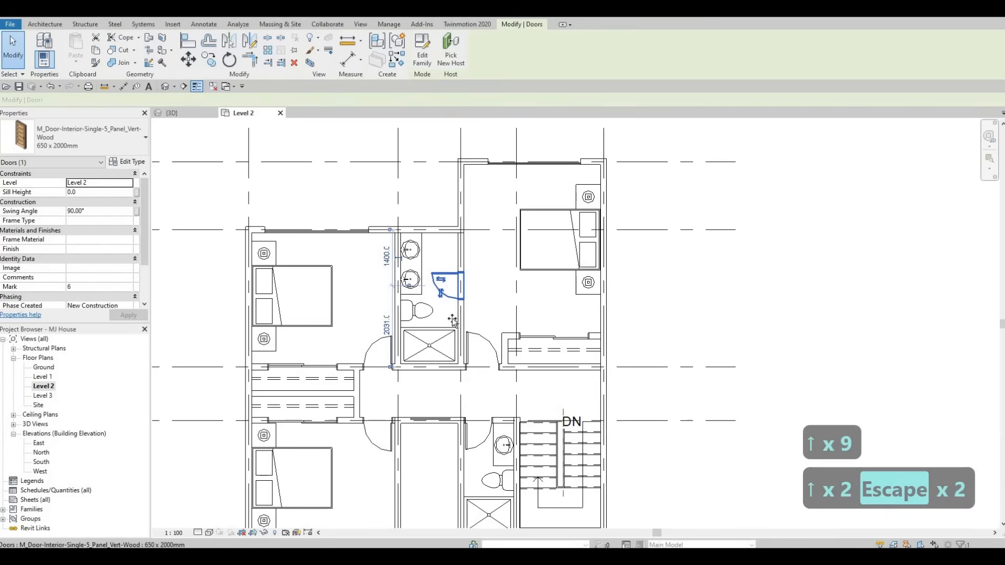
{"action": "left_click_drag", "start_coordinate": [452, 309], "coordinate": [454, 307]}
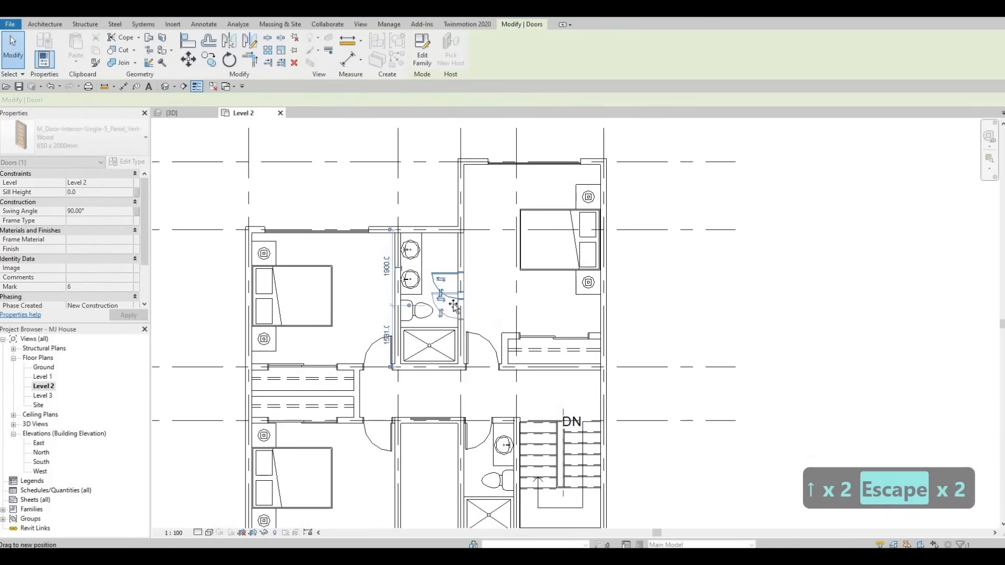
{"action": "key", "text": "Escape"}
{"action": "key", "text": "Escape"}
Step: Rehost the bathroom toilet onto the north wall beside the sinks with Pick New Host
{"action": "left_click", "coordinate": [417, 311]}
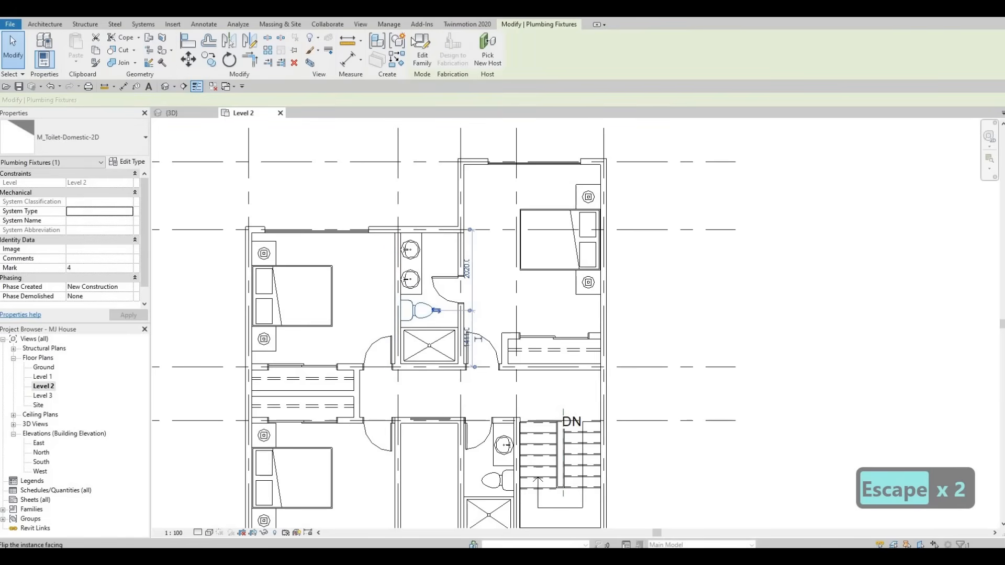
{"action": "left_click", "coordinate": [489, 59]}
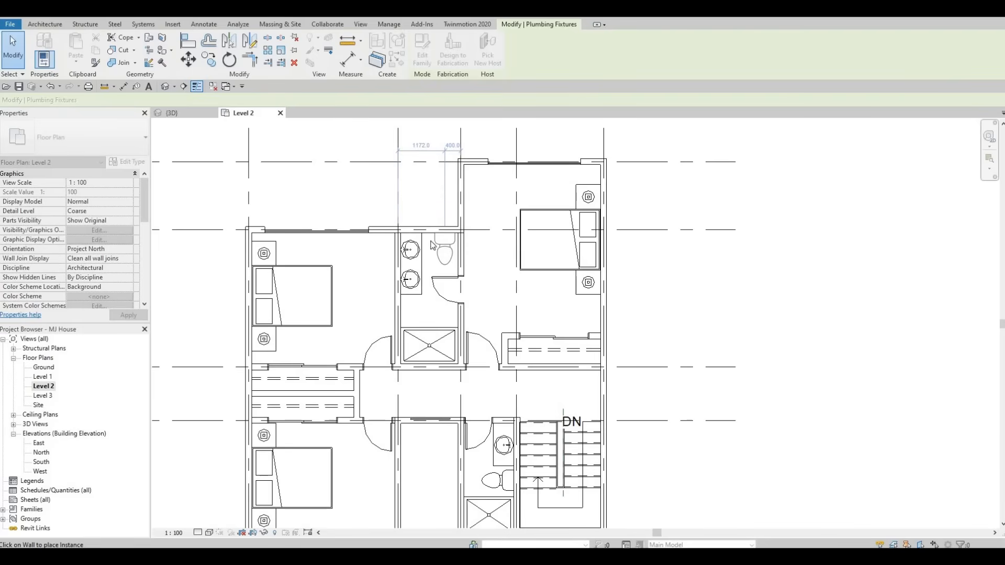
{"action": "key", "text": "Escape"}
{"action": "key", "text": "Escape"}
{"action": "scroll", "coordinate": [426, 239], "scroll_direction": "up", "scroll_amount": 2}
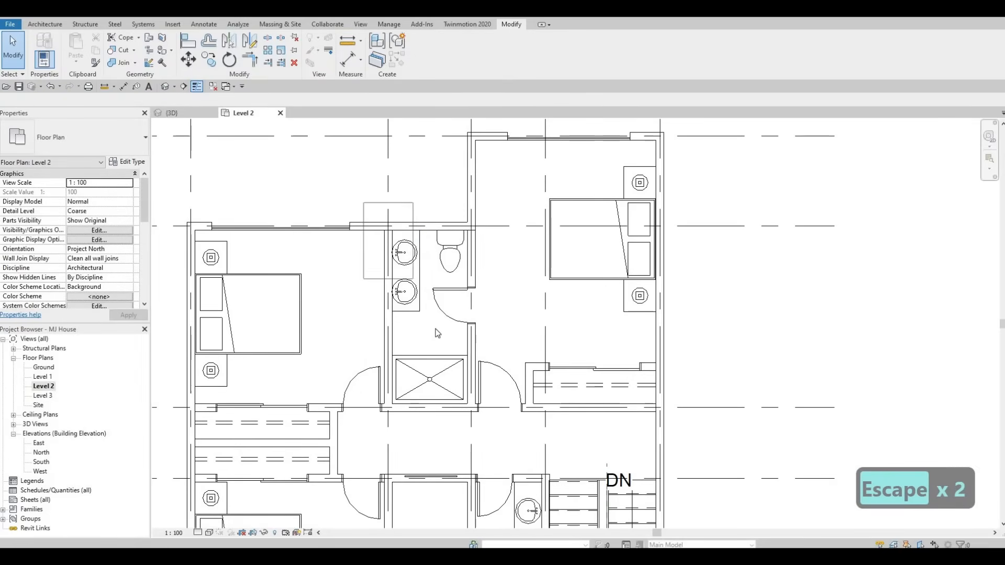
Step: Undo the last two changes
{"action": "left_click_drag", "start_coordinate": [437, 333], "coordinate": [438, 332]}
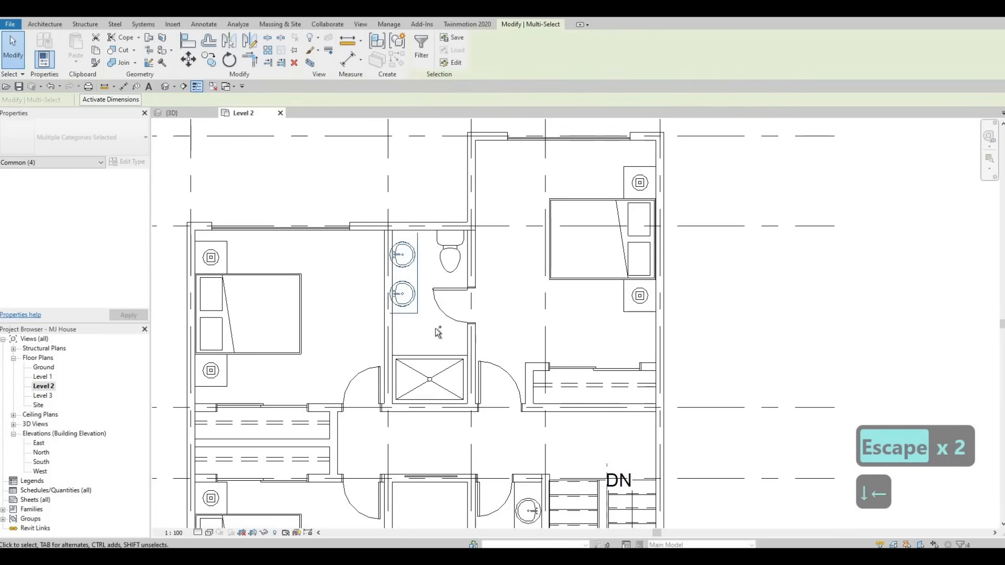
{"action": "key", "text": "ctrl+z"}
{"action": "key", "text": "ctrl+z"}
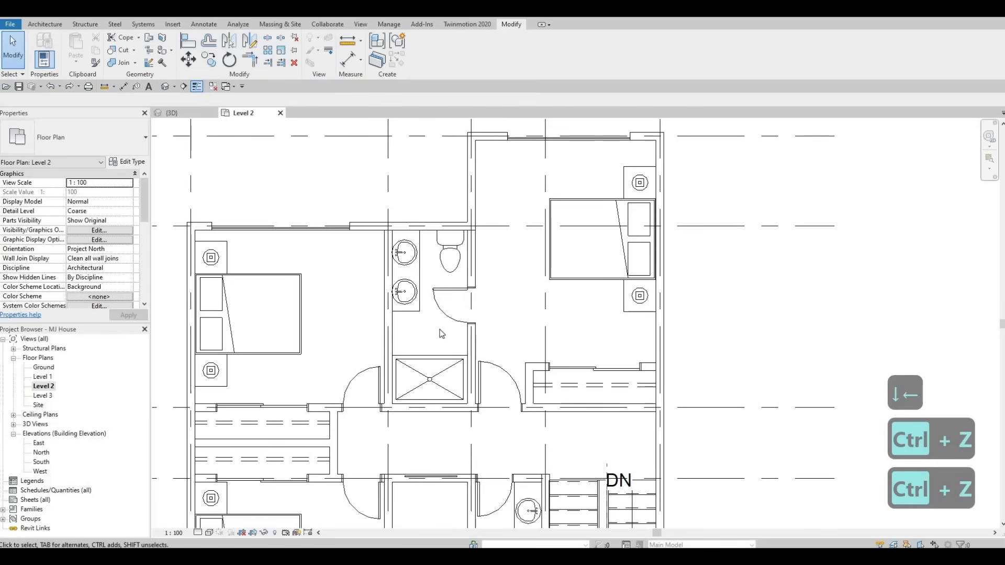
Step: Select the bathroom's two sinks and vanity and nudge them southward
{"action": "left_click_drag", "start_coordinate": [387, 201], "coordinate": [428, 332]}
{"action": "key", "text": "Down"}
{"action": "key", "text": "Down"}
{"action": "key", "text": "Down"}
{"action": "key", "text": "Down"}
{"action": "key", "text": "Down"}
{"action": "key", "text": "Down"}
{"action": "key", "text": "Down"}
{"action": "key", "text": "Down"}
{"action": "key", "text": "Down"}
{"action": "key", "text": "Down"}
{"action": "key", "text": "Down"}
{"action": "key", "text": "Down"}
{"action": "key", "text": "Down"}
{"action": "key", "text": "Down"}
{"action": "key", "text": "Down"}
{"action": "key", "text": "Down"}
{"action": "key", "text": "Down"}
{"action": "key", "text": "Down"}
{"action": "key", "text": "Down"}
{"action": "key", "text": "Down"}
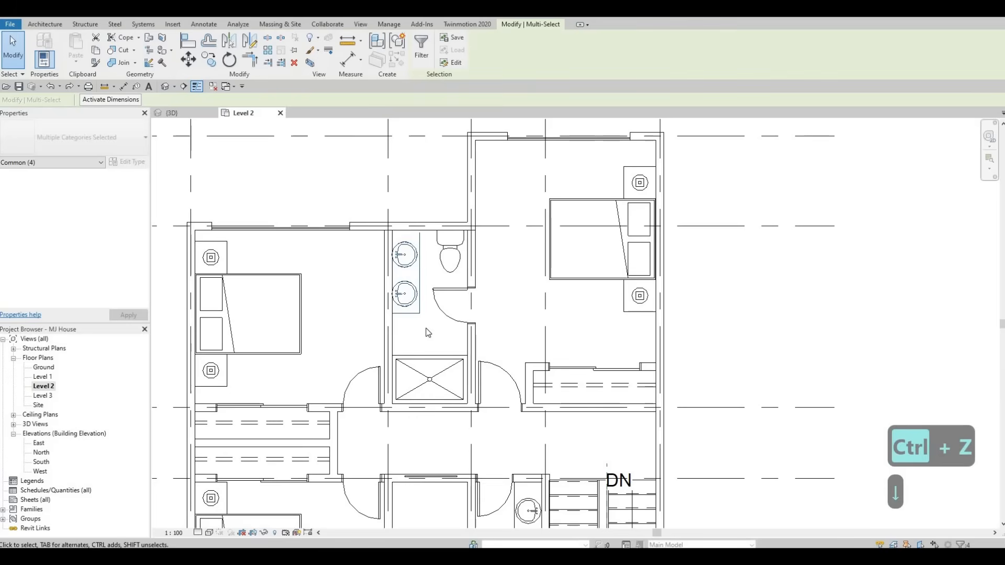
{"action": "key", "text": "Down"}
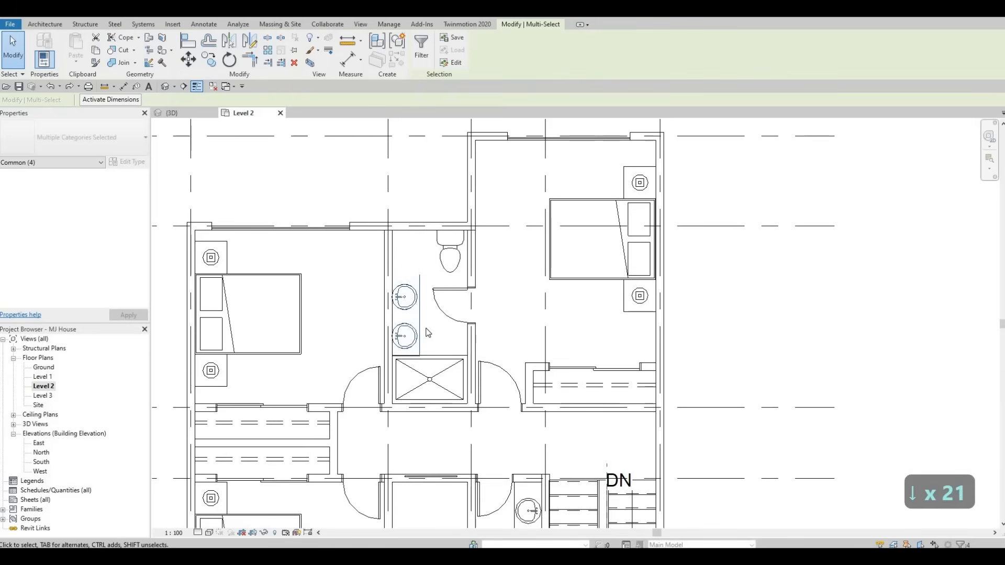
{"action": "key", "text": "Escape"}
{"action": "key", "text": "Escape"}
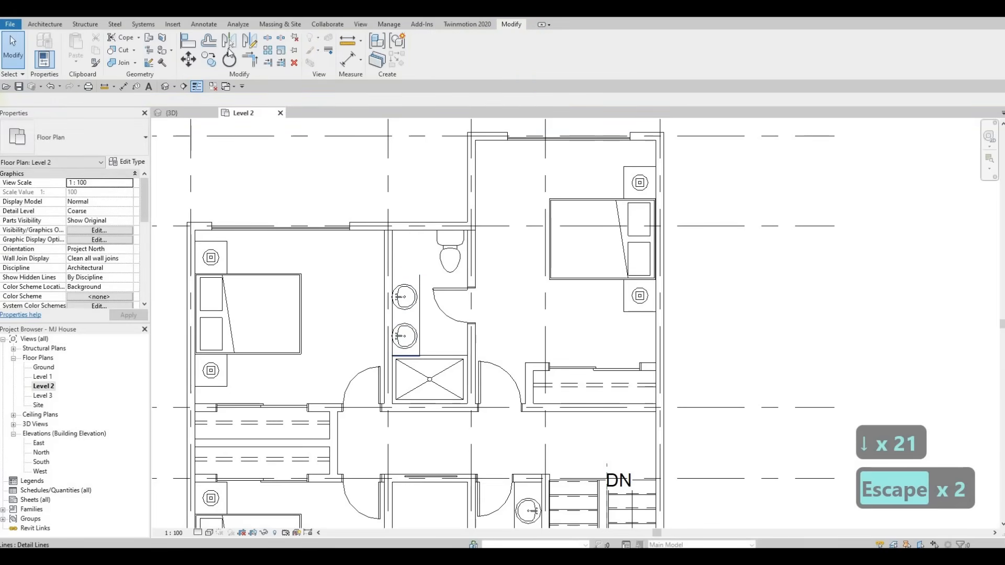
Step: Adjust the vanity counter outline by moving its top line down and deleting its bottom line
{"action": "left_click", "coordinate": [11, 35]}
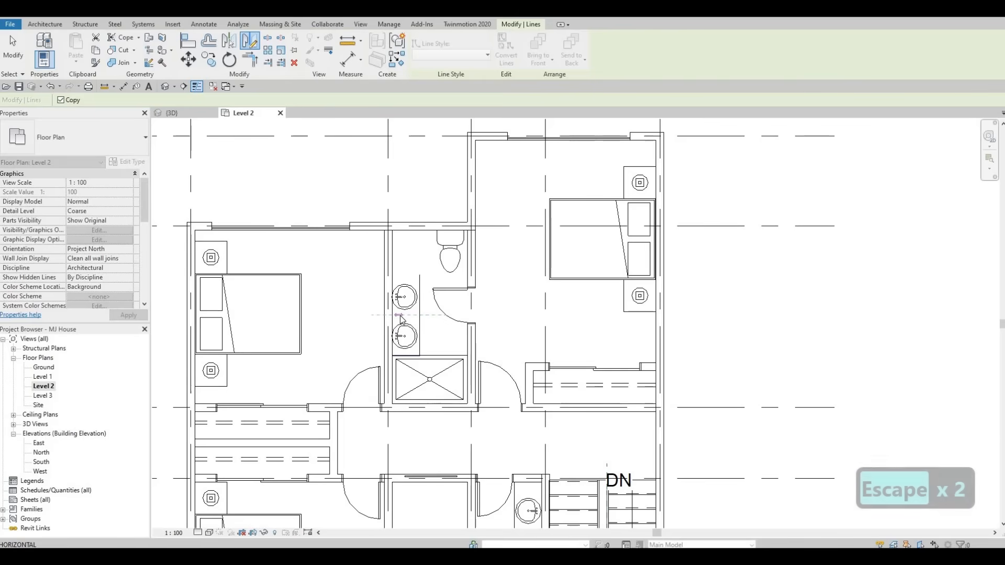
{"action": "left_click", "coordinate": [410, 273]}
{"action": "key", "text": "Escape"}
{"action": "key", "text": "Escape"}
{"action": "scroll", "coordinate": [409, 293], "scroll_direction": "up", "scroll_amount": 3}
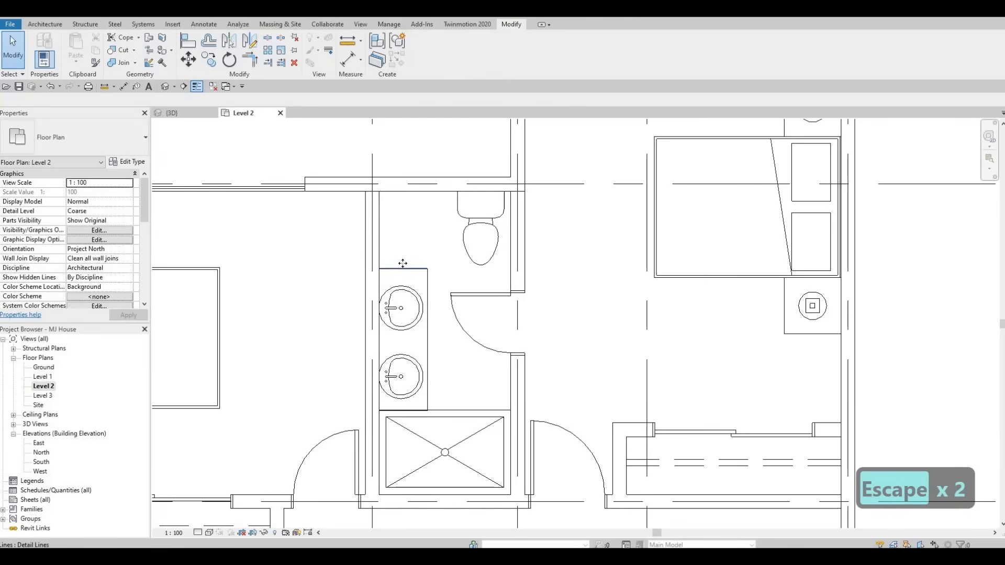
{"action": "left_click", "coordinate": [404, 237]}
{"action": "left_click_drag", "start_coordinate": [403, 234], "coordinate": [403, 266]}
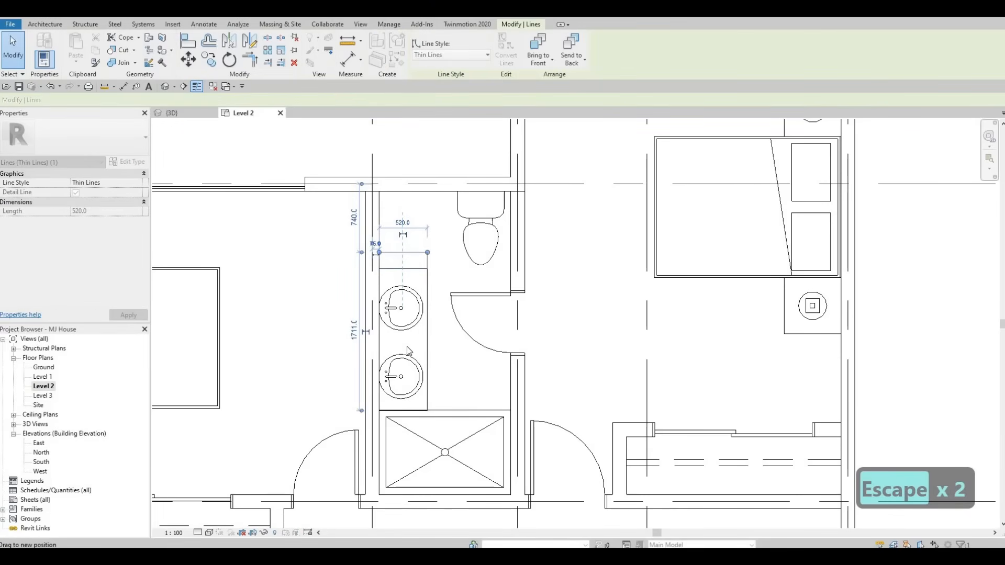
{"action": "left_click", "coordinate": [412, 411]}
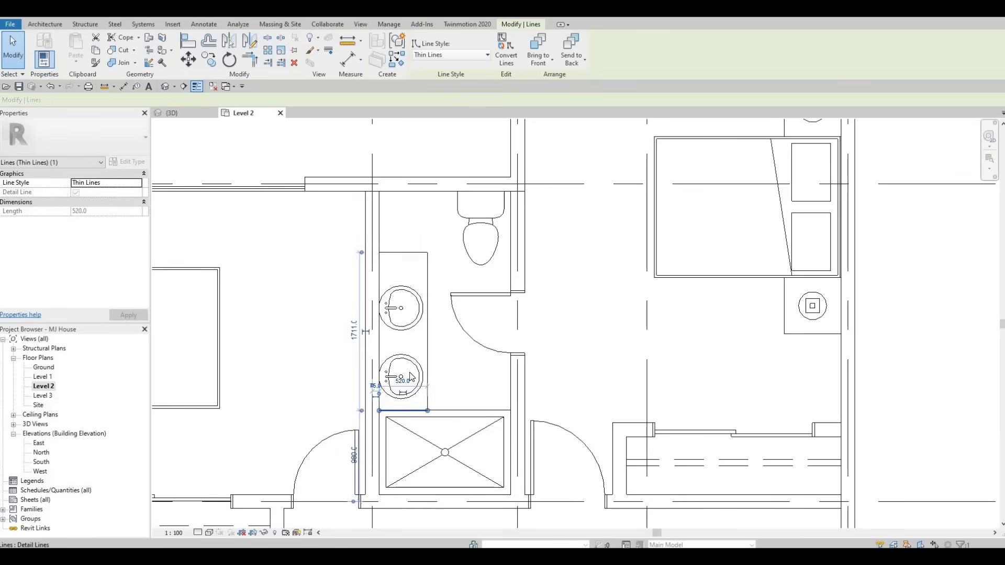
{"action": "key", "text": "Delete"}
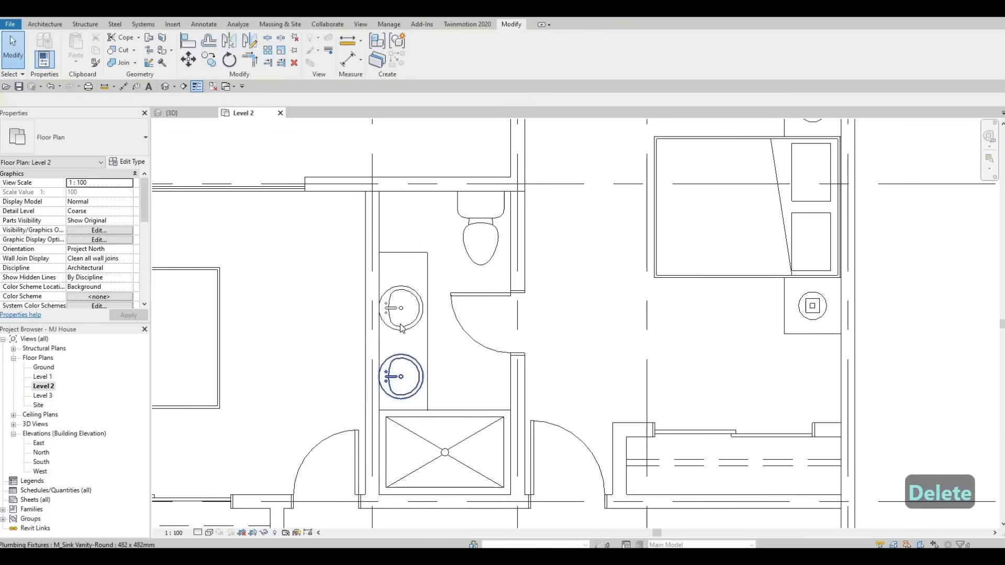
Step: Nudge the bathroom toilet slightly westward
{"action": "key", "text": "Escape"}
{"action": "left_click", "coordinate": [473, 225]}
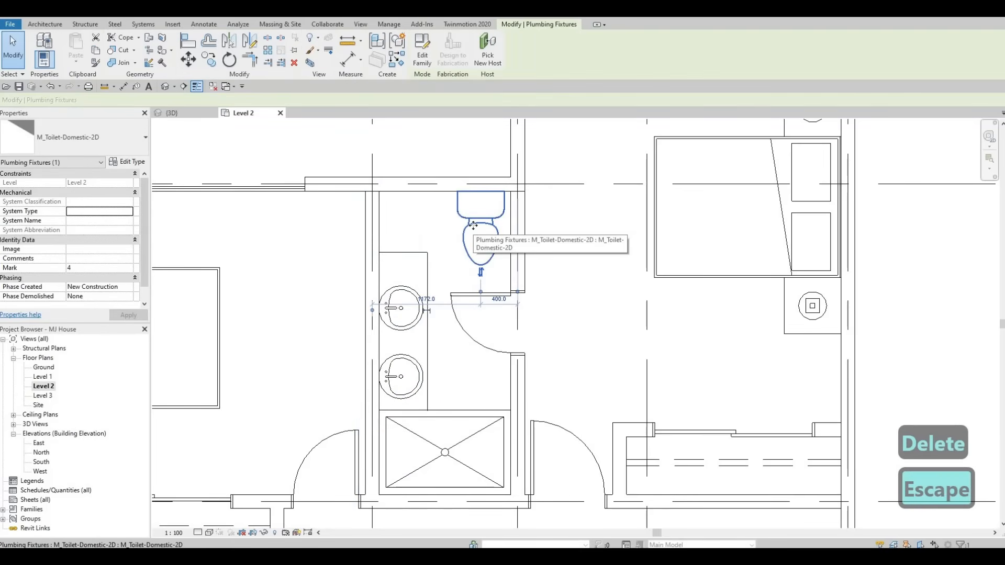
{"action": "key", "text": "Left"}
{"action": "key", "text": "Left"}
{"action": "key", "text": "Left"}
{"action": "key", "text": "Left"}
{"action": "key", "text": "Left"}
{"action": "key", "text": "Left"}
{"action": "key", "text": "Left"}
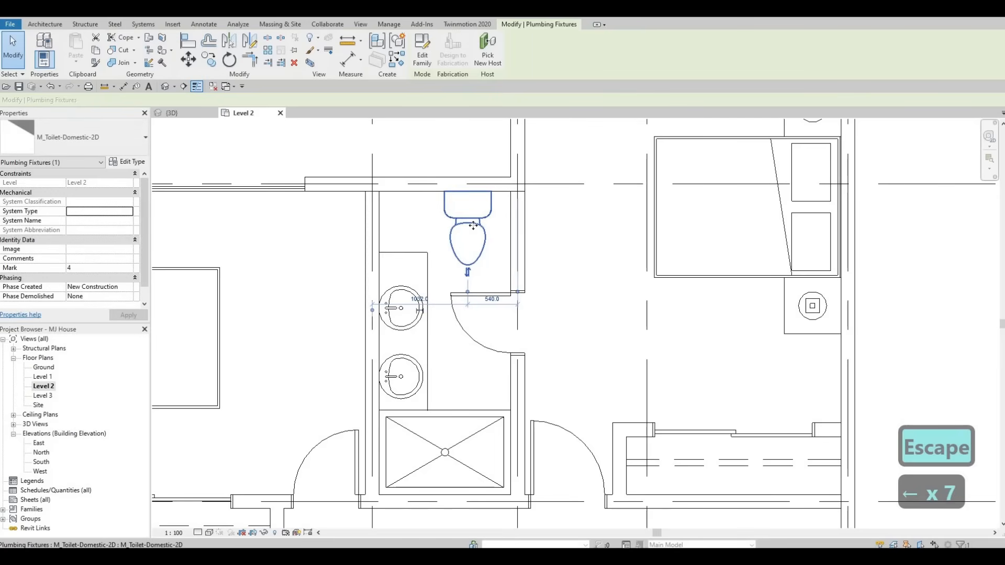
{"action": "key", "text": "Escape"}
{"action": "key", "text": "Escape"}
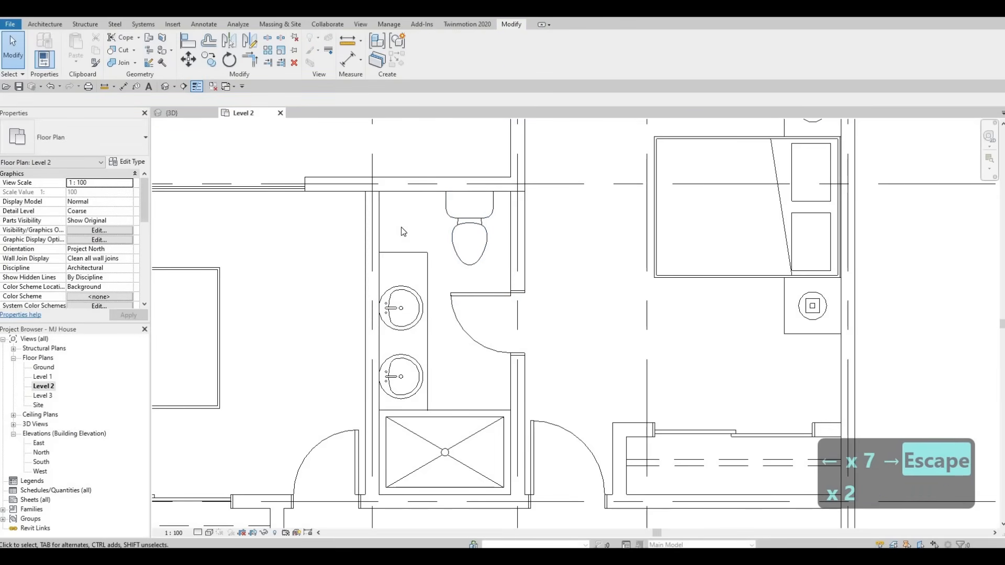
Step: Flip the north bathroom door's swing and drag the door to a new position along the wall
{"action": "left_click", "coordinate": [427, 267]}
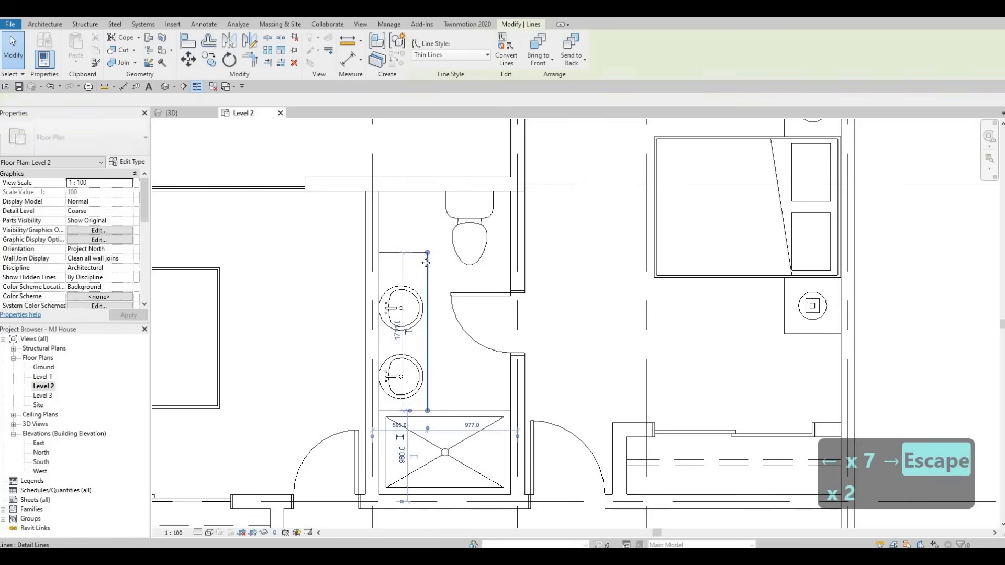
{"action": "key", "text": "Escape"}
{"action": "key", "text": "Escape"}
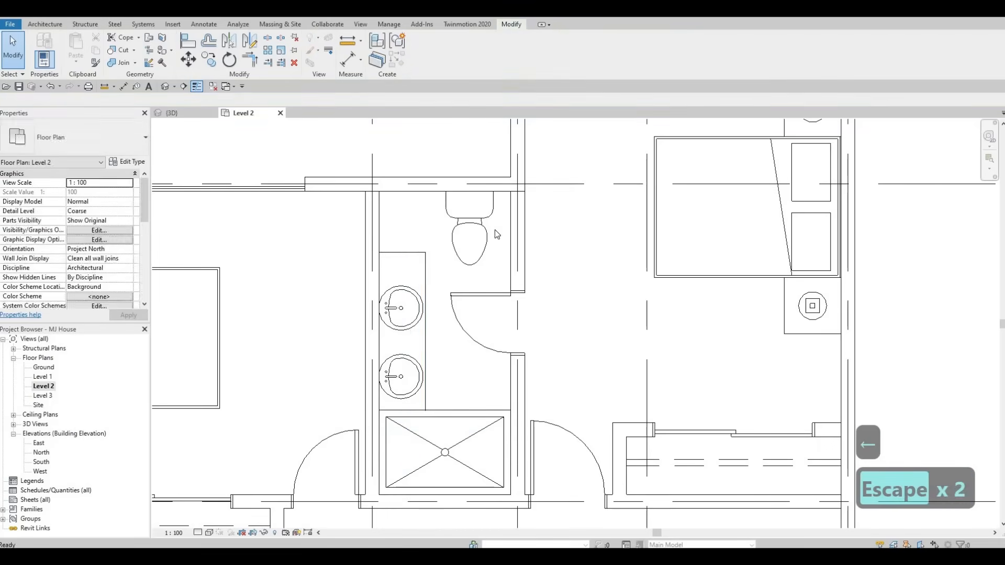
{"action": "middle_click_drag", "start_coordinate": [550, 479], "coordinate": [446, 386]}
{"action": "scroll", "coordinate": [547, 225], "scroll_direction": "down", "scroll_amount": 1}
{"action": "middle_click_drag", "start_coordinate": [547, 226], "coordinate": [441, 360]}
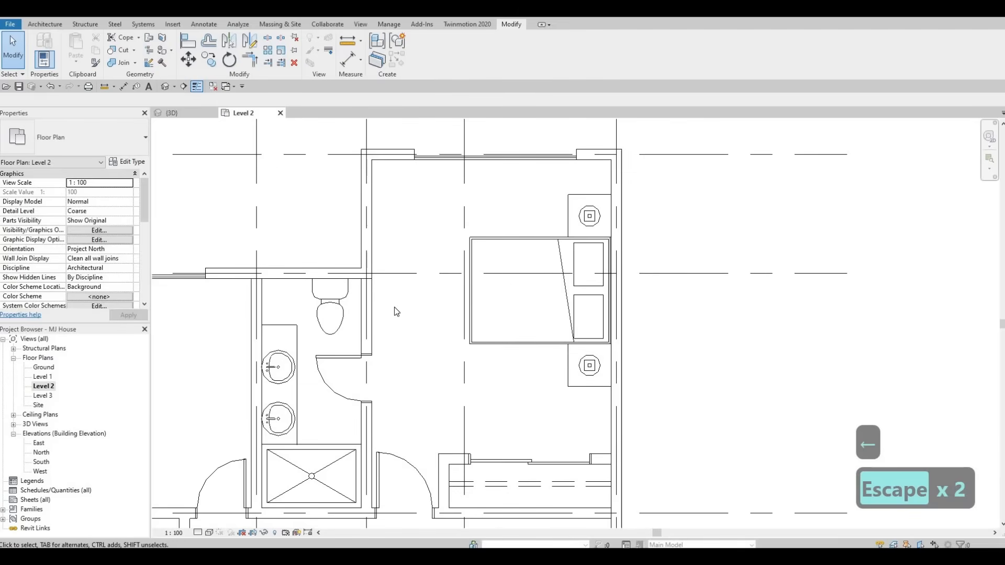
{"action": "scroll", "coordinate": [396, 312], "scroll_direction": "up", "scroll_amount": 2}
{"action": "left_click", "coordinate": [355, 432]}
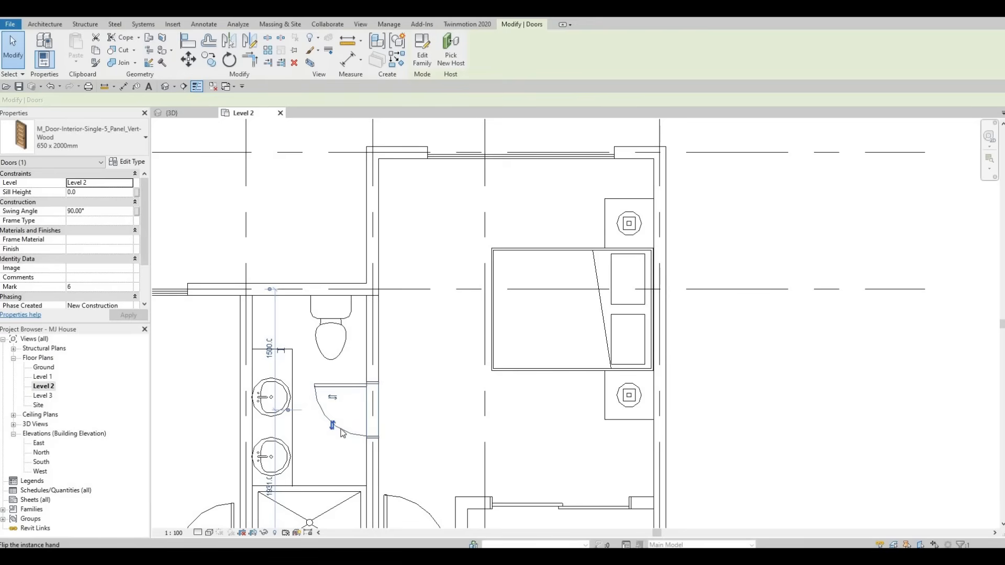
{"action": "left_click", "coordinate": [341, 429]}
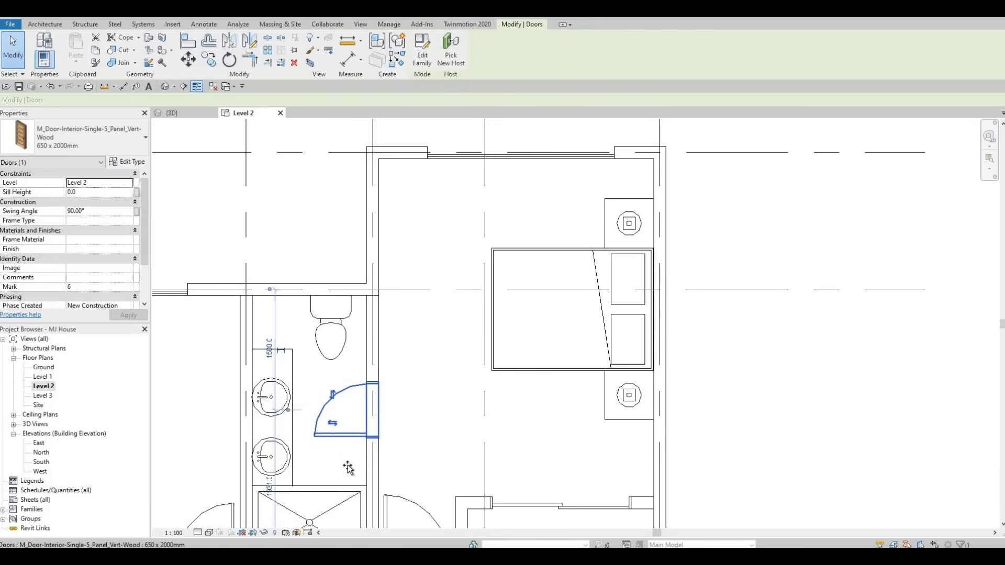
{"action": "left_click_drag", "start_coordinate": [348, 468], "coordinate": [425, 366]}
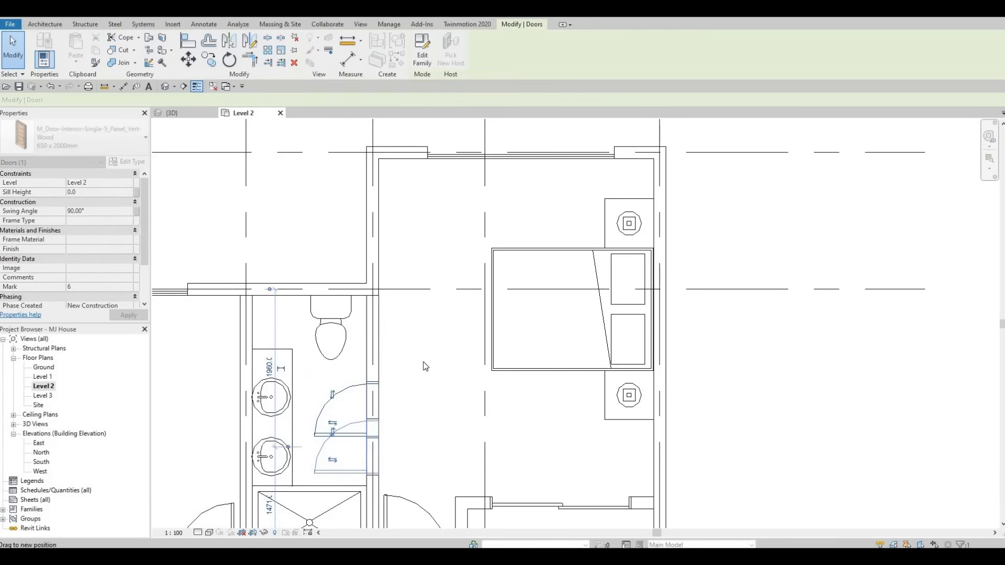
{"action": "key", "text": "Escape"}
{"action": "key", "text": "Escape"}
Step: Review the revised Level 2 floor plan and the 3D model
{"action": "scroll", "coordinate": [481, 232], "scroll_direction": "up", "scroll_amount": 2}
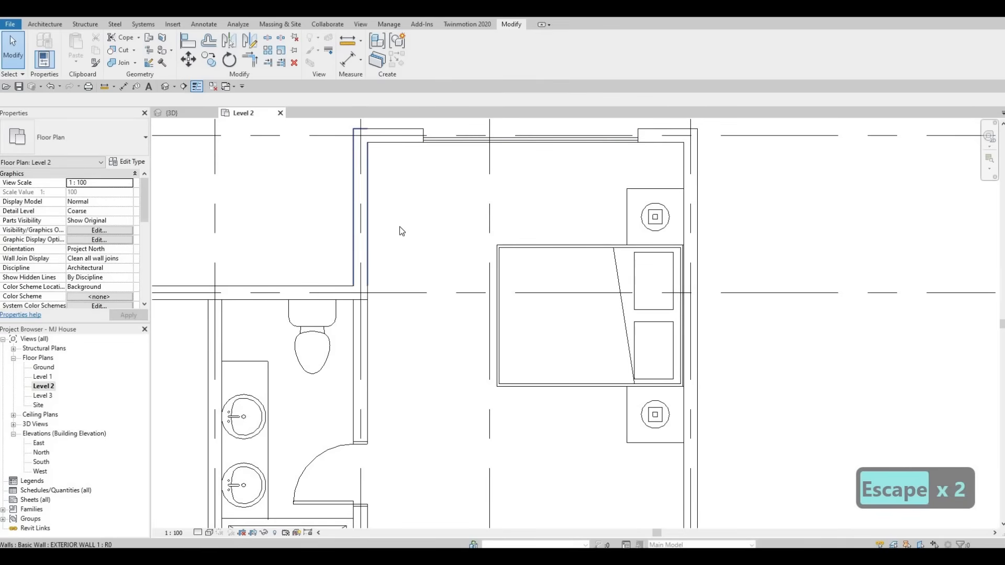
{"action": "scroll", "coordinate": [445, 220], "scroll_direction": "down", "scroll_amount": 3}
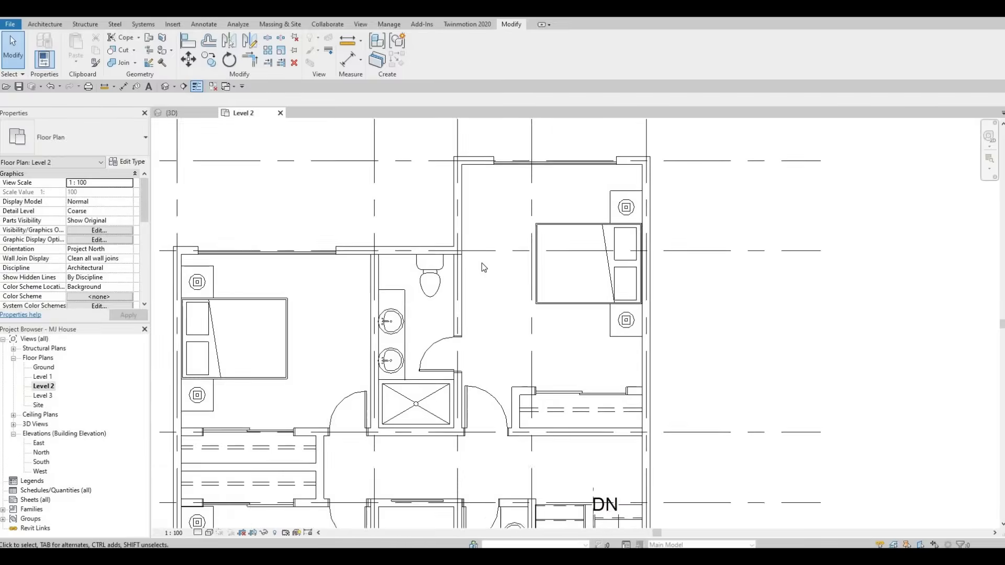
{"action": "scroll", "coordinate": [455, 269], "scroll_direction": "down", "scroll_amount": 4}
{"action": "middle_click_drag", "start_coordinate": [399, 279], "coordinate": [445, 249]}
{"action": "scroll", "coordinate": [447, 250], "scroll_direction": "up", "scroll_amount": 3}
{"action": "middle_click_drag", "start_coordinate": [450, 391], "coordinate": [447, 285]}
{"action": "scroll", "coordinate": [463, 346], "scroll_direction": "up", "scroll_amount": 1}
{"action": "scroll", "coordinate": [463, 362], "scroll_direction": "down", "scroll_amount": 2}
{"action": "middle_click_drag", "start_coordinate": [512, 342], "coordinate": [454, 432]}
{"action": "key", "text": "Escape"}
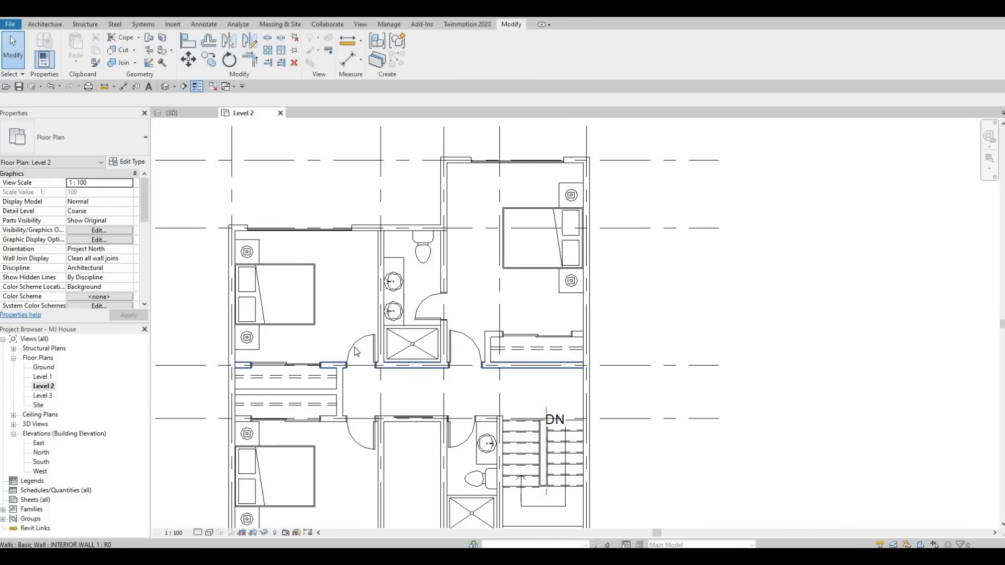
{"action": "scroll", "coordinate": [356, 350], "scroll_direction": "down", "scroll_amount": 3}
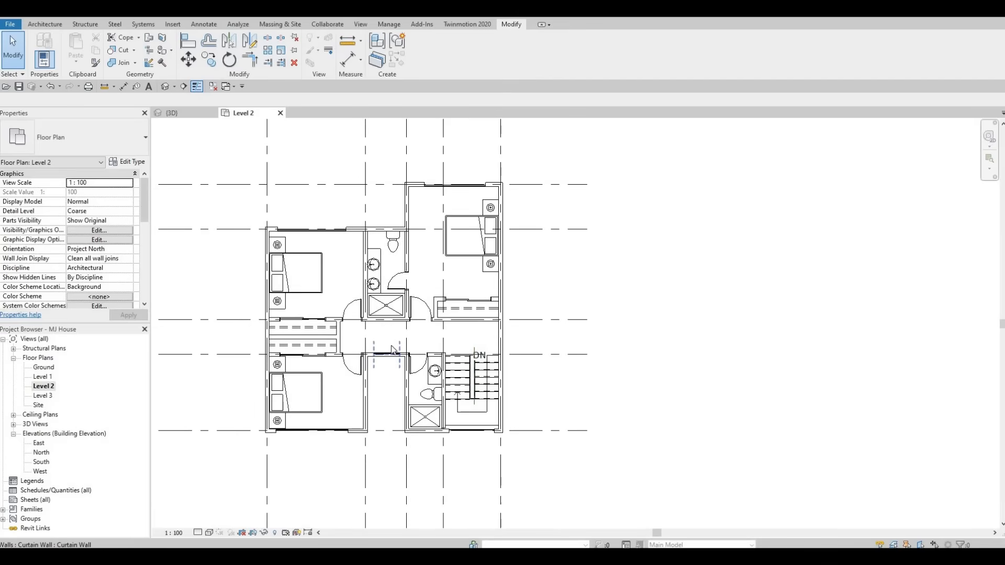
{"action": "middle_click_drag", "start_coordinate": [413, 339], "coordinate": [406, 368]}
{"action": "mouse_move", "coordinate": [426, 257]}
{"action": "middle_mouse_down"}
{"action": "mouse_move", "coordinate": [407, 304]}
{"action": "mouse_move", "coordinate": [417, 229]}
{"action": "middle_mouse_up"}
{"action": "scroll", "coordinate": [407, 304], "scroll_direction": "down", "scroll_amount": 1}
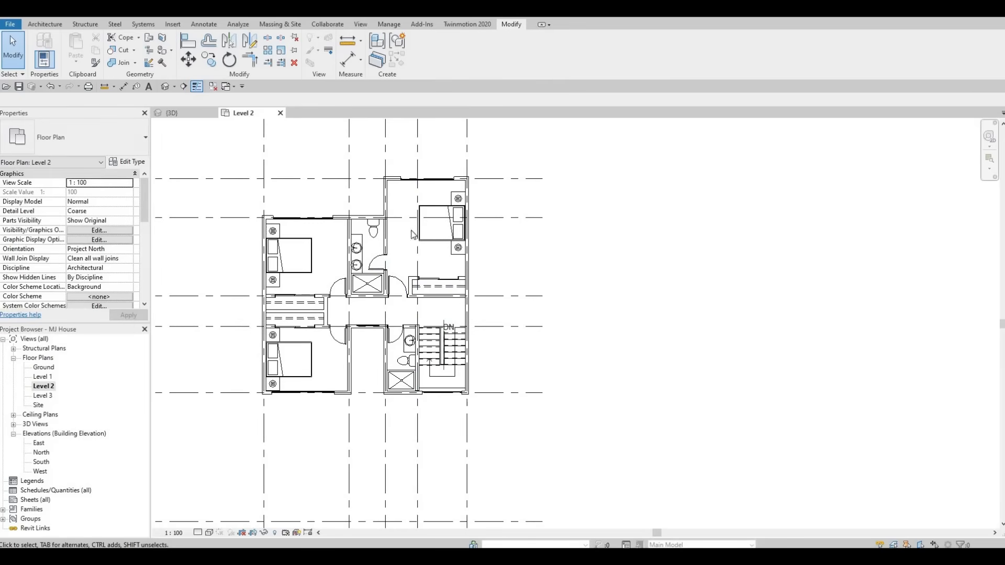
{"action": "key", "text": "ctrl+Tab"}
{"action": "middle_click_drag", "start_coordinate": [503, 309], "coordinate": [521, 300], "text": "shift"}
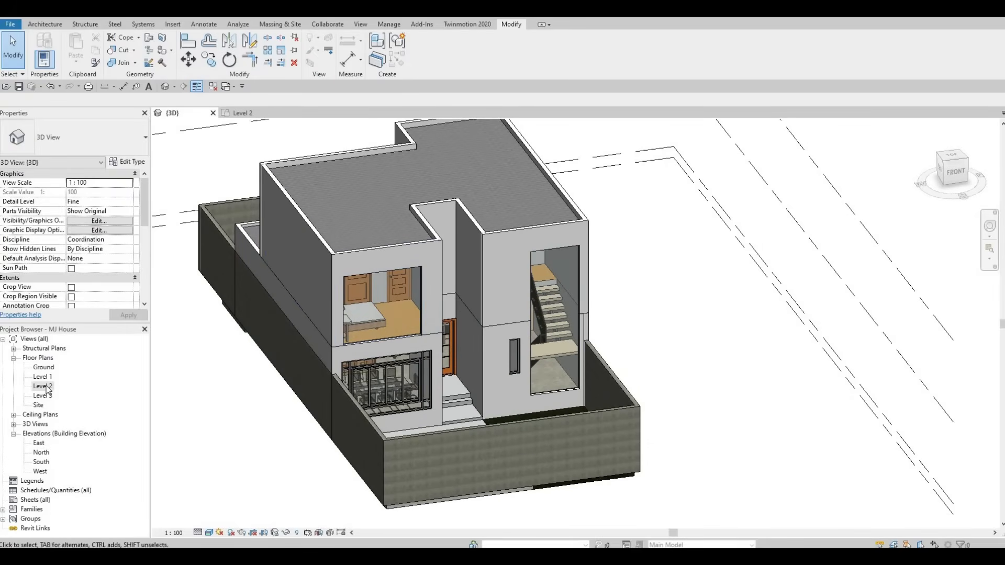
{"action": "key", "text": "ctrl+Tab"}
{"action": "scroll", "coordinate": [263, 236], "scroll_direction": "up", "scroll_amount": 4}
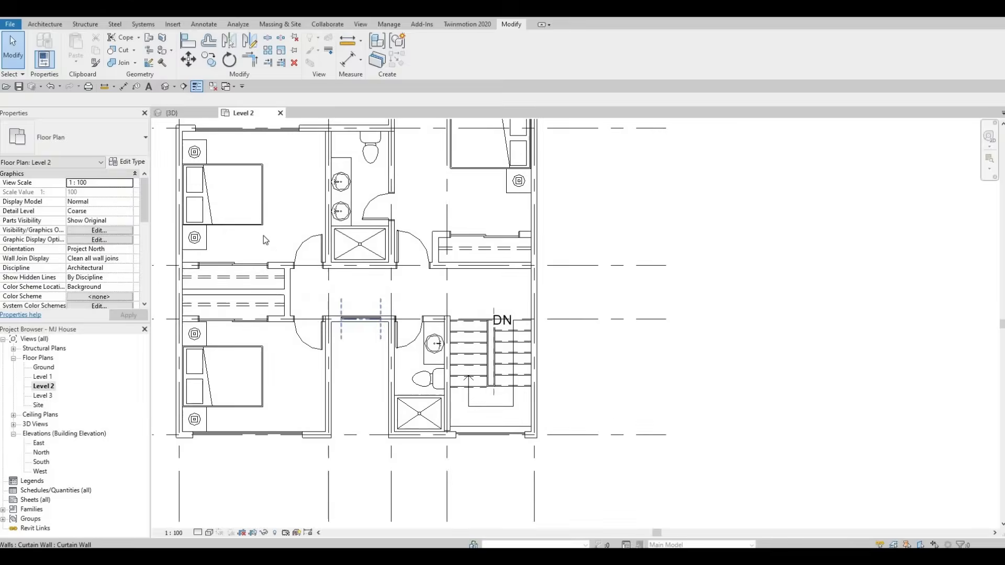
{"action": "scroll", "coordinate": [376, 325], "scroll_direction": "up", "scroll_amount": 4}
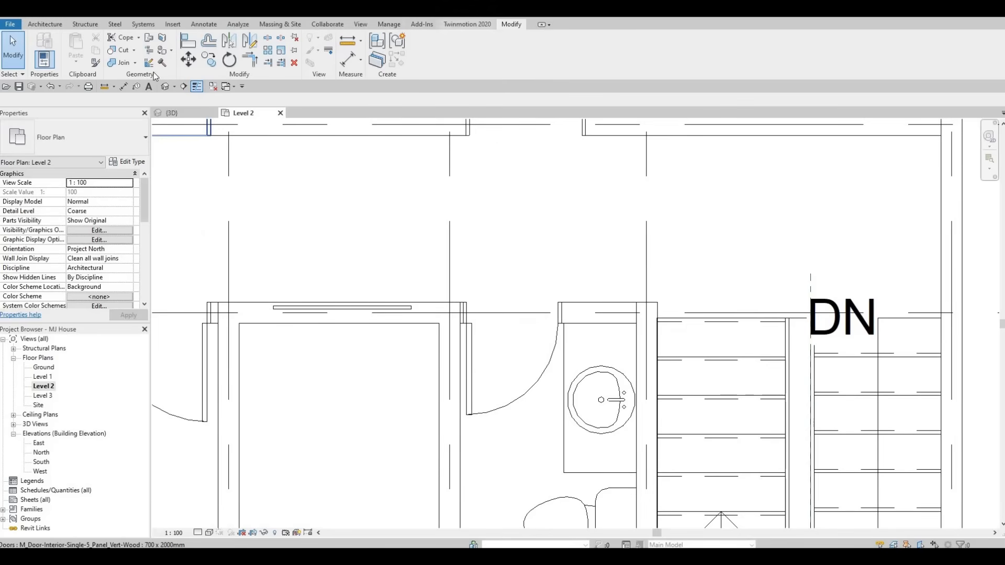
{"action": "left_click", "coordinate": [120, 50]}
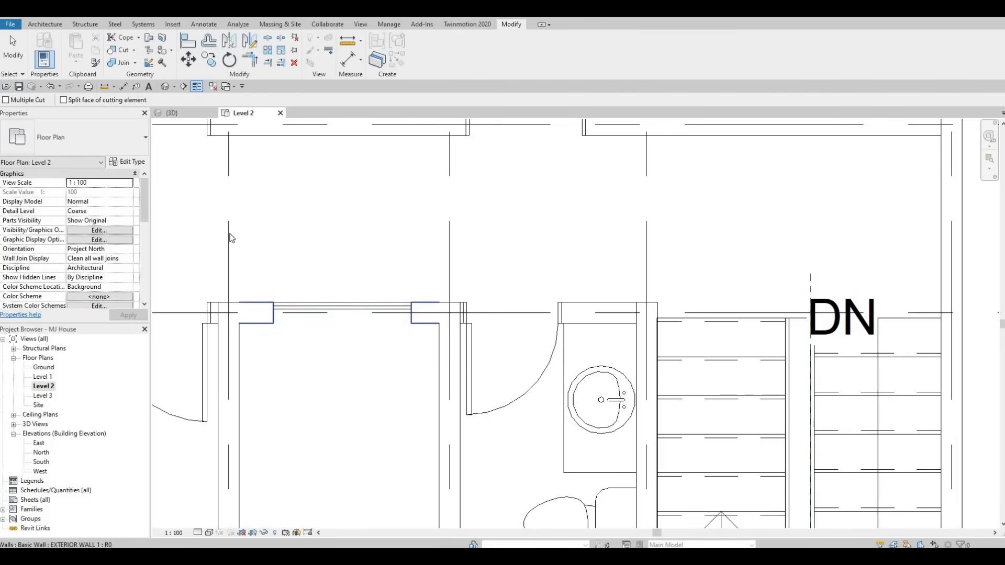
{"action": "scroll", "coordinate": [363, 309], "scroll_direction": "down", "scroll_amount": 3}
{"action": "key", "text": "Escape"}
{"action": "key", "text": "Escape"}
Step: Inspect the Level 2 curtain wall windows in the 3D view from several angles
{"action": "key", "text": "ctrl+Tab"}
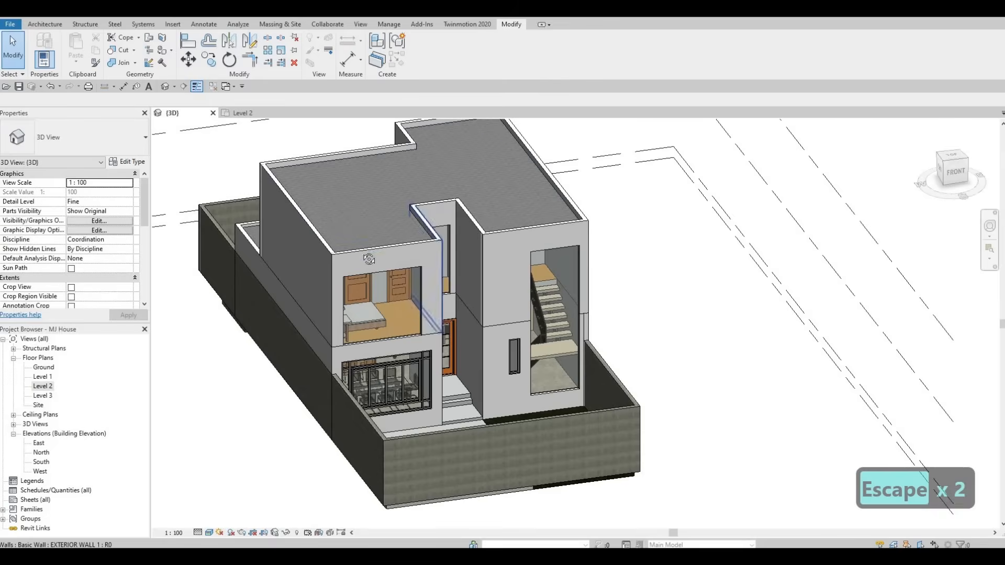
{"action": "middle_click_drag", "start_coordinate": [432, 290], "coordinate": [404, 293], "text": "shift"}
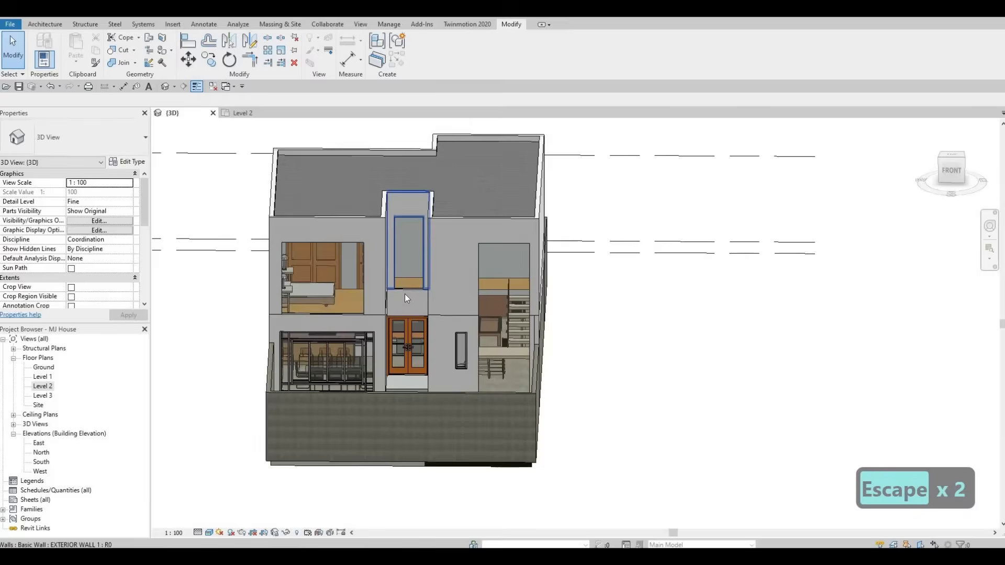
{"action": "scroll", "coordinate": [405, 291], "scroll_direction": "up", "scroll_amount": 5}
{"action": "left_click", "coordinate": [412, 286]}
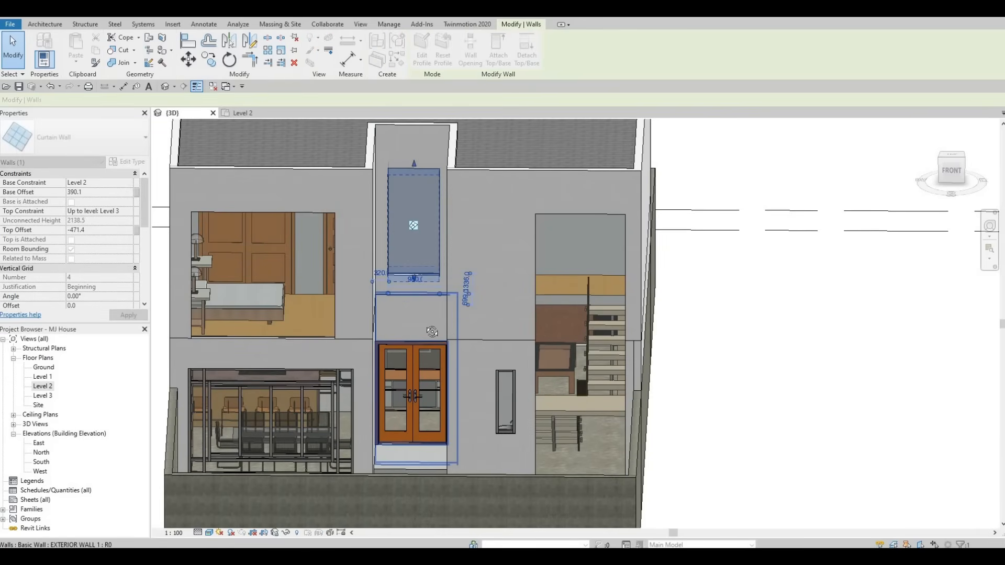
{"action": "key", "text": "Escape"}
{"action": "middle_click_drag", "start_coordinate": [448, 321], "coordinate": [404, 270], "text": "shift"}
{"action": "key", "text": "Escape"}
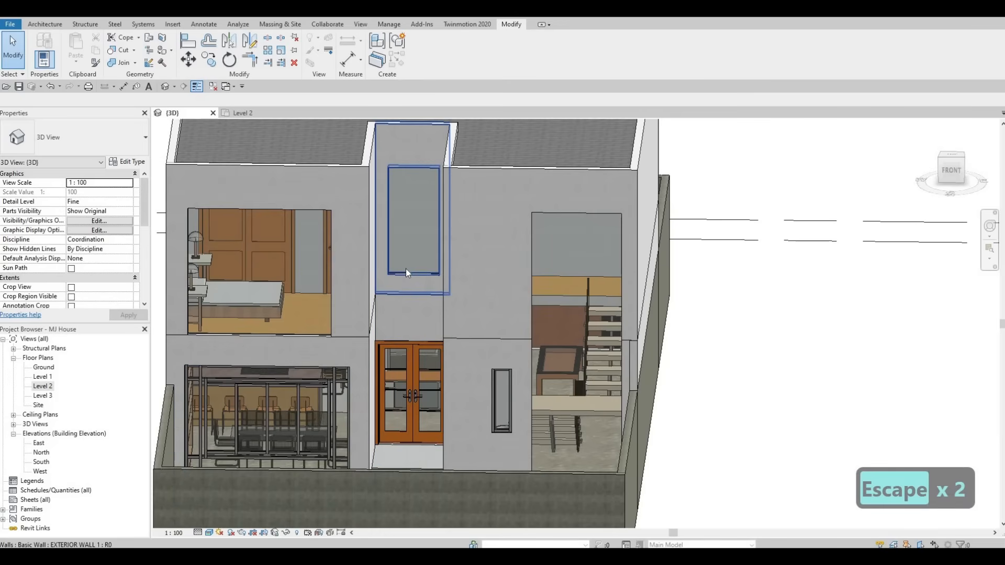
{"action": "left_click", "coordinate": [413, 276]}
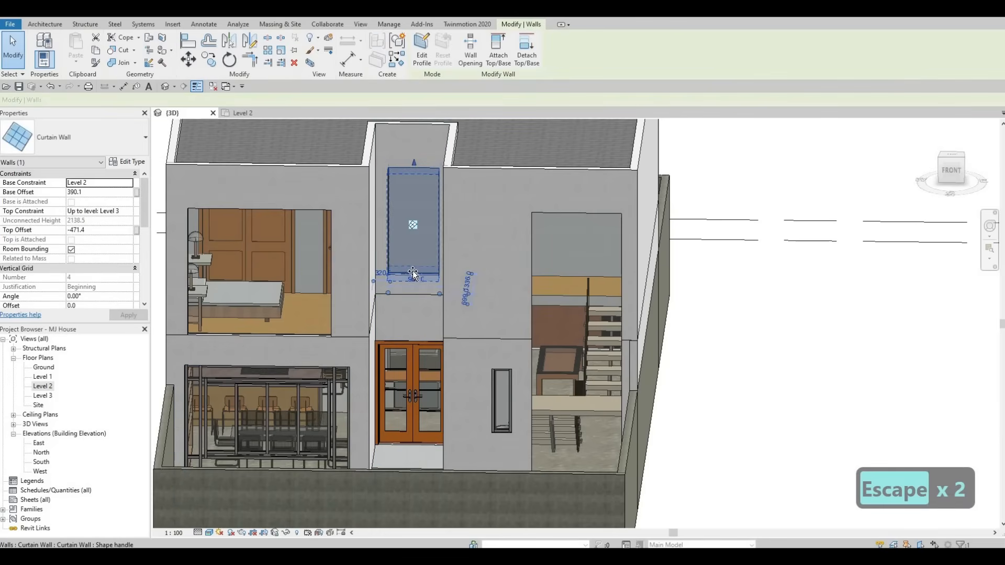
{"action": "key", "text": "Escape"}
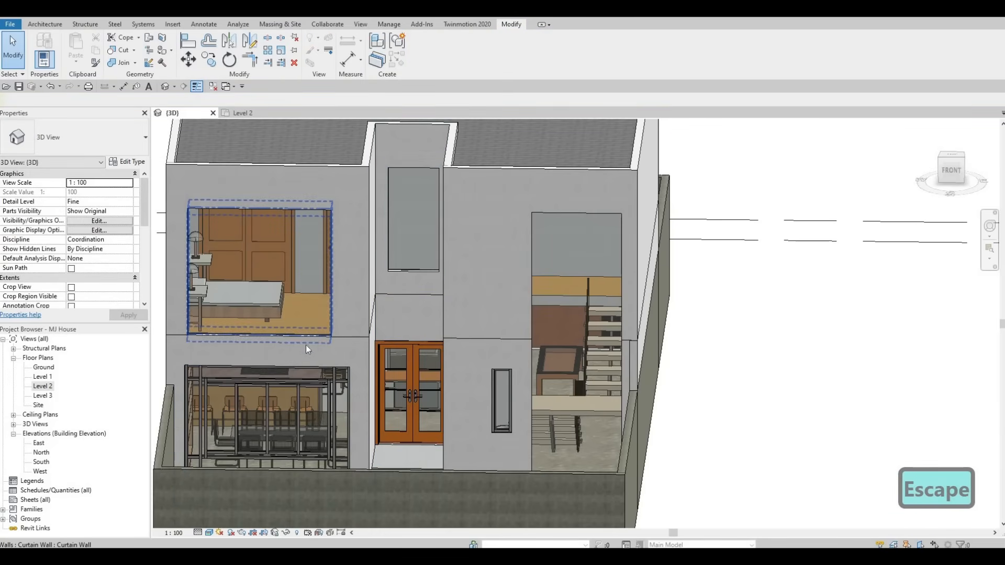
{"action": "middle_click_drag", "start_coordinate": [494, 325], "coordinate": [563, 337], "text": "shift"}
{"action": "scroll", "coordinate": [491, 341], "scroll_direction": "down", "scroll_amount": 4}
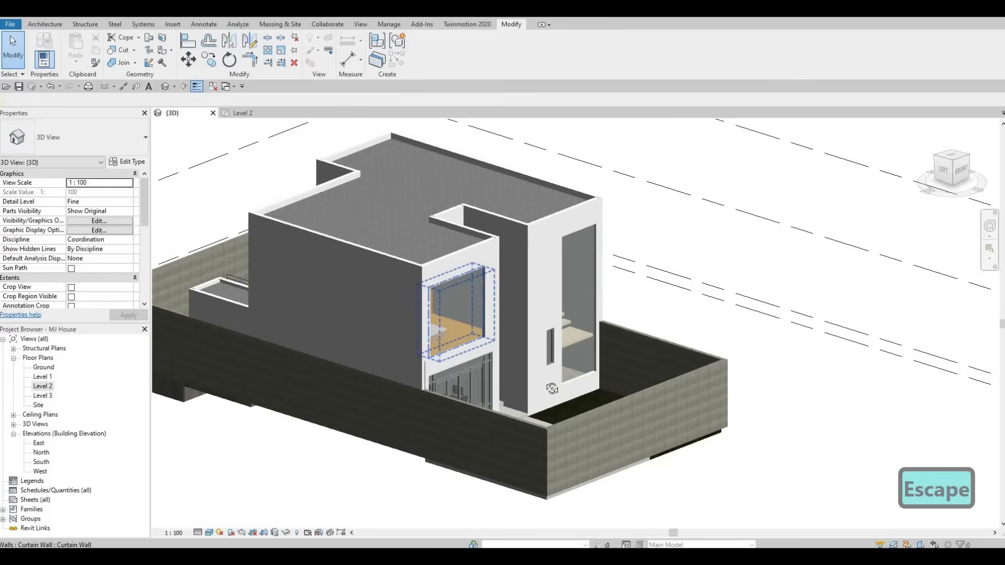
{"action": "middle_click_drag", "start_coordinate": [691, 383], "coordinate": [471, 367], "text": "shift"}
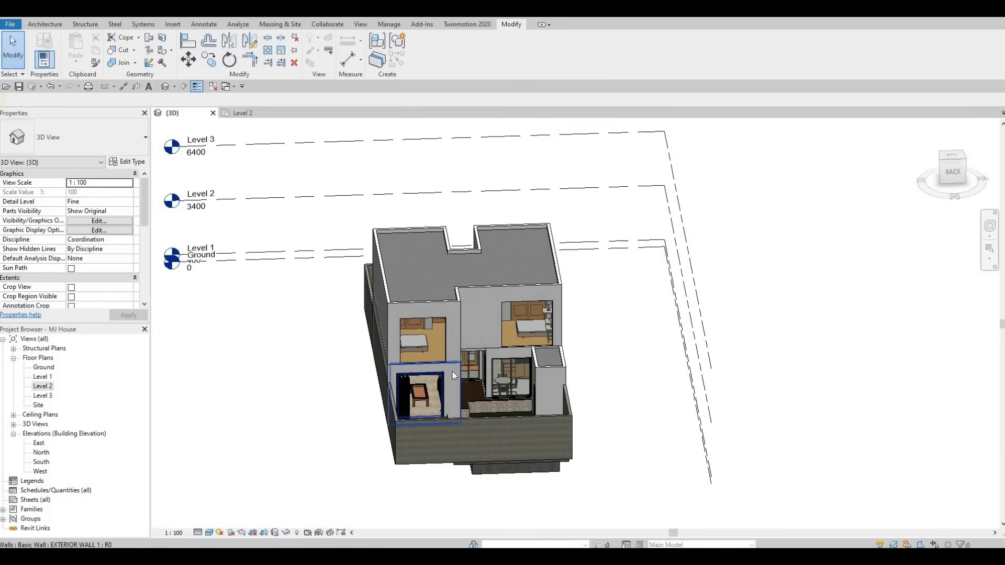
{"action": "key", "text": "F1"}
{"action": "key", "text": "F1"}
{"action": "mouse_move", "coordinate": [532, 361]}
{"action": "middle_mouse_down", "text": "shift"}
{"action": "mouse_move", "coordinate": [532, 381]}
{"action": "mouse_move", "coordinate": [526, 350]}
{"action": "middle_mouse_up", "text": "shift"}
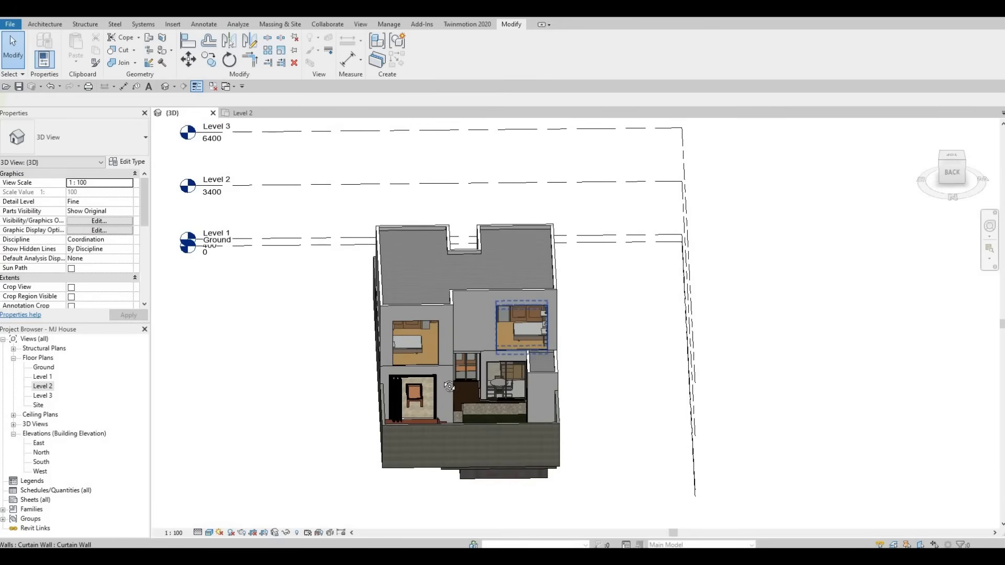
Step: Shorten the curtain wall window in the west bedroom's north wall from its west end to about 2000 mm
{"action": "mouse_move", "coordinate": [439, 378]}
{"action": "middle_mouse_down", "text": "shift"}
{"action": "mouse_move", "coordinate": [503, 399]}
{"action": "mouse_move", "coordinate": [583, 331]}
{"action": "mouse_move", "coordinate": [449, 363]}
{"action": "middle_mouse_up", "text": "shift"}
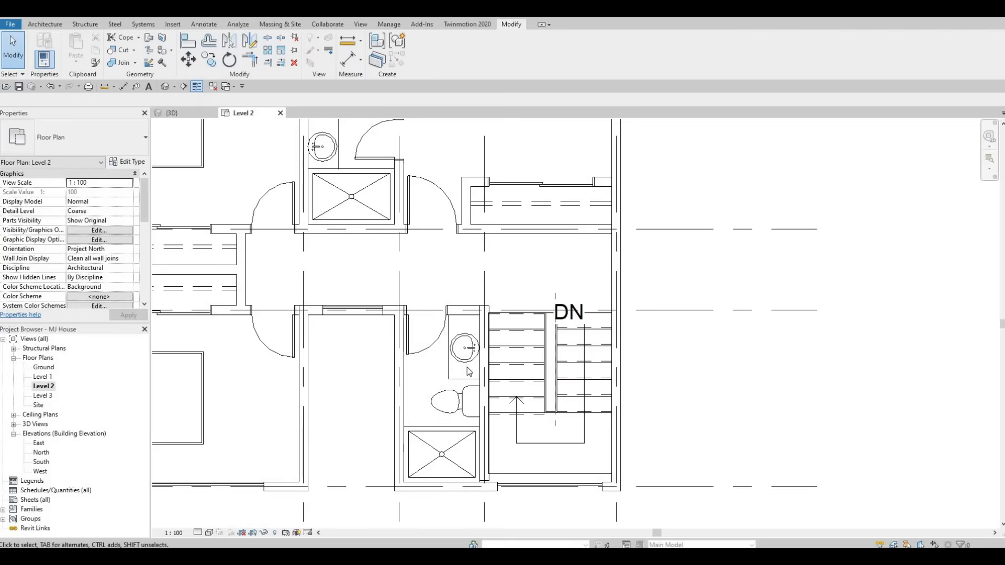
{"action": "scroll", "coordinate": [468, 370], "scroll_direction": "down", "scroll_amount": 5}
{"action": "middle_click_drag", "start_coordinate": [416, 311], "coordinate": [417, 327]}
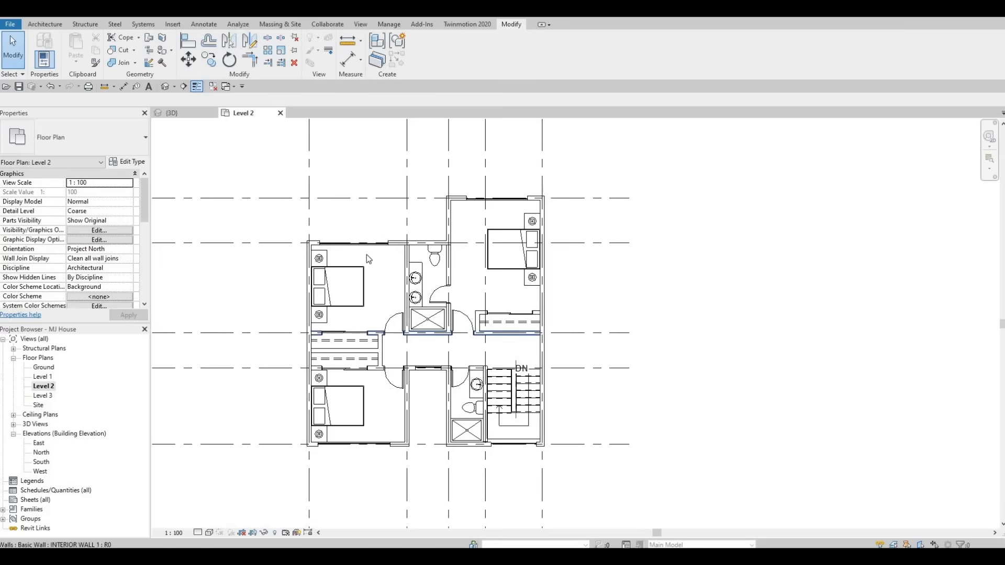
{"action": "middle_click_drag", "start_coordinate": [367, 258], "coordinate": [368, 264]}
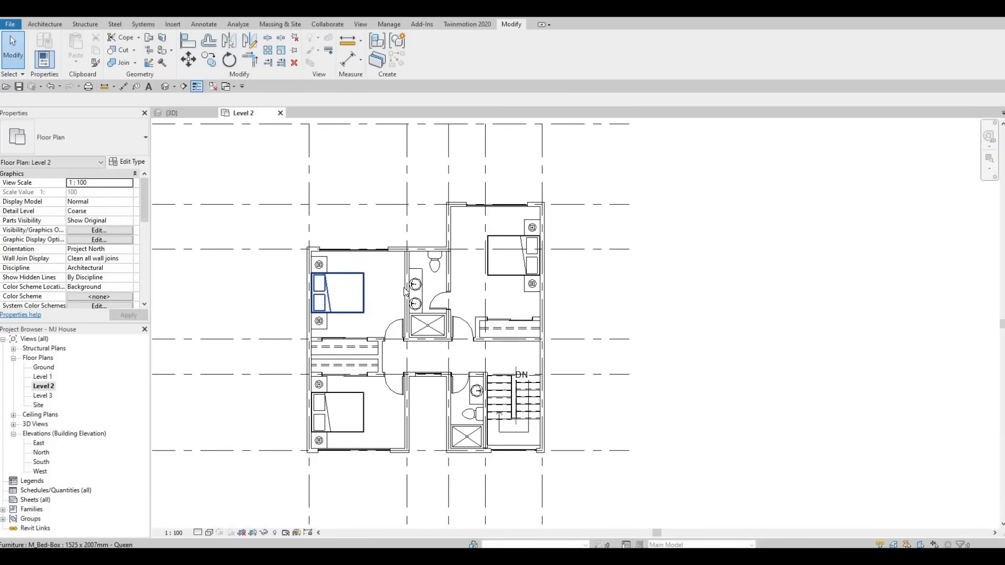
{"action": "middle_click_drag", "start_coordinate": [411, 260], "coordinate": [414, 295]}
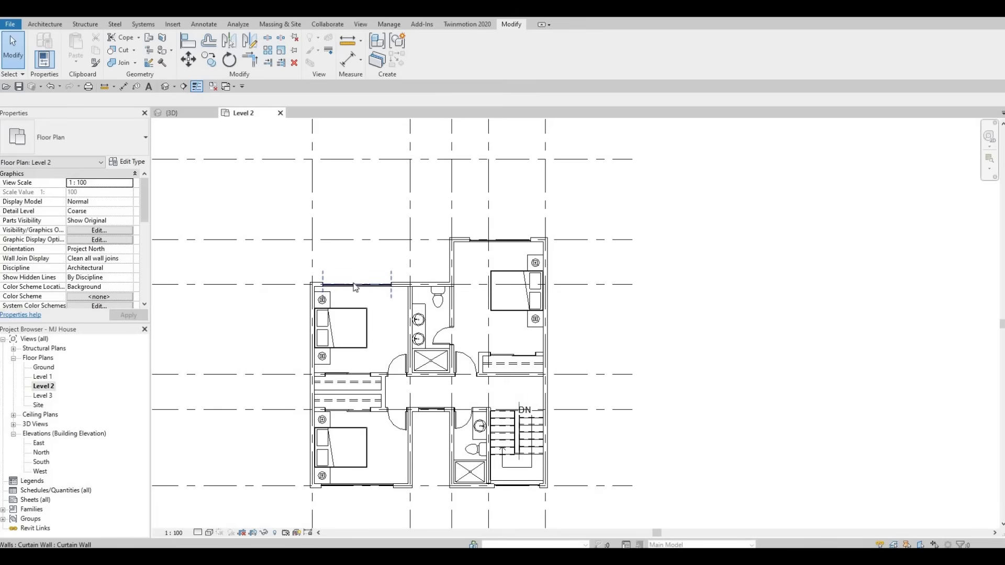
{"action": "left_click", "coordinate": [390, 286]}
{"action": "scroll", "coordinate": [392, 286], "scroll_direction": "up", "scroll_amount": 4}
{"action": "left_click_drag", "start_coordinate": [426, 299], "coordinate": [428, 299]}
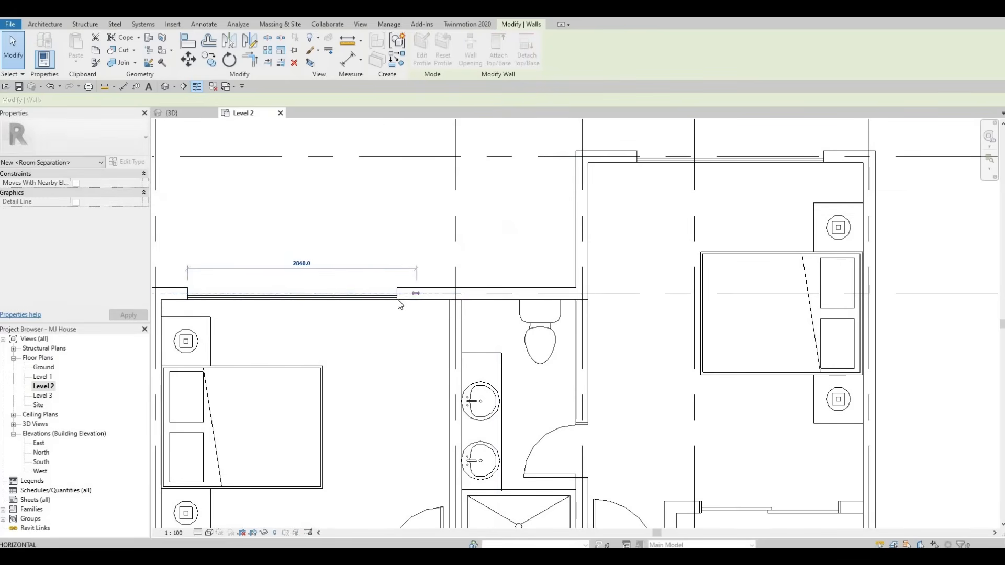
{"action": "left_click_drag", "start_coordinate": [187, 293], "coordinate": [240, 293]}
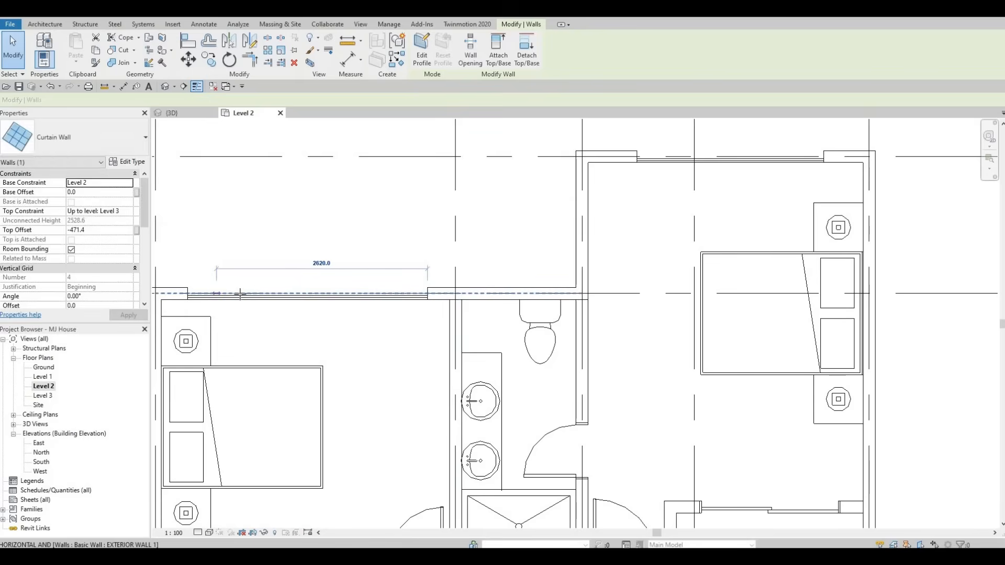
{"action": "key", "text": "Escape"}
{"action": "key", "text": "Escape"}
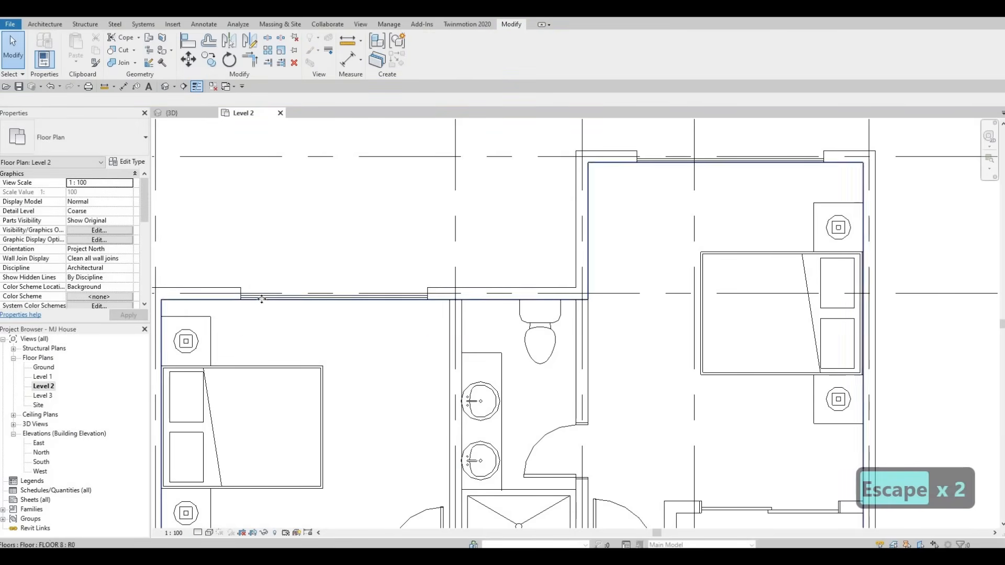
{"action": "left_click", "coordinate": [394, 294]}
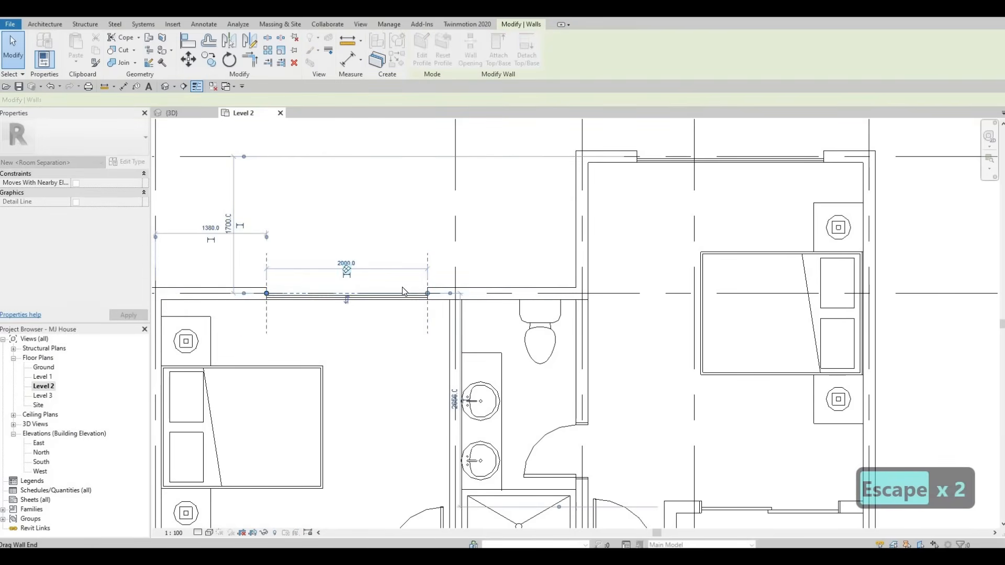
{"action": "key", "text": "Escape"}
{"action": "key", "text": "Escape"}
Step: Shorten the same curtain wall window from its east end to about 1900 mm
{"action": "scroll", "coordinate": [441, 273], "scroll_direction": "down", "scroll_amount": 2}
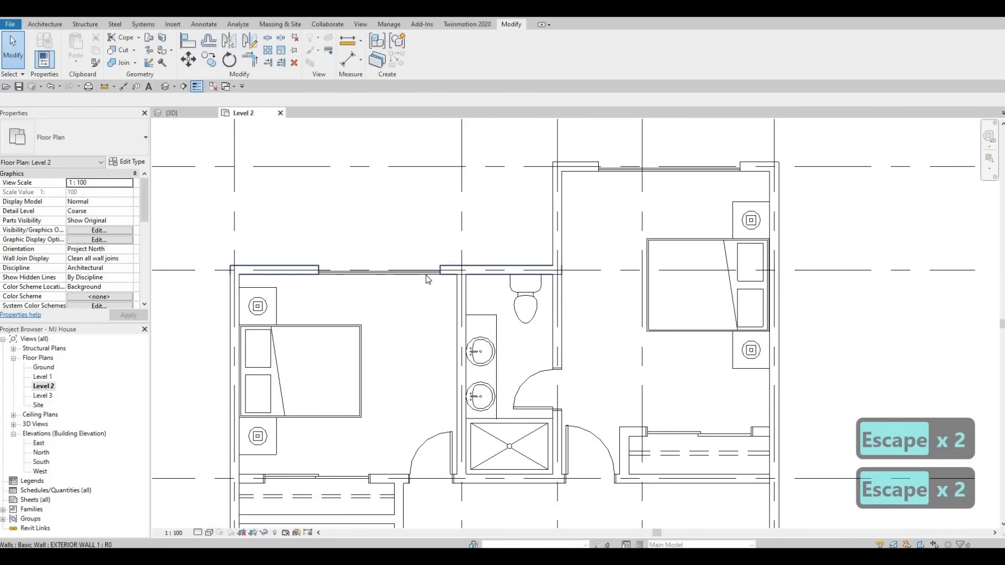
{"action": "left_click", "coordinate": [427, 271]}
{"action": "key", "text": "Escape"}
{"action": "left_click", "coordinate": [379, 272]}
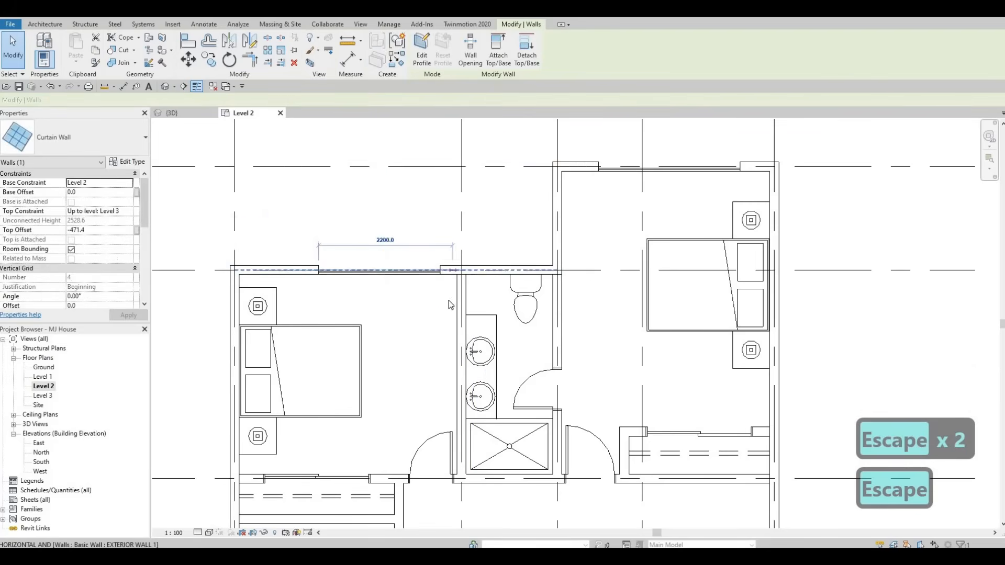
{"action": "mouse_move", "coordinate": [440, 270]}
{"action": "left_mouse_down"}
{"action": "mouse_move", "coordinate": [457, 270]}
{"action": "mouse_move", "coordinate": [440, 275]}
{"action": "left_mouse_up"}
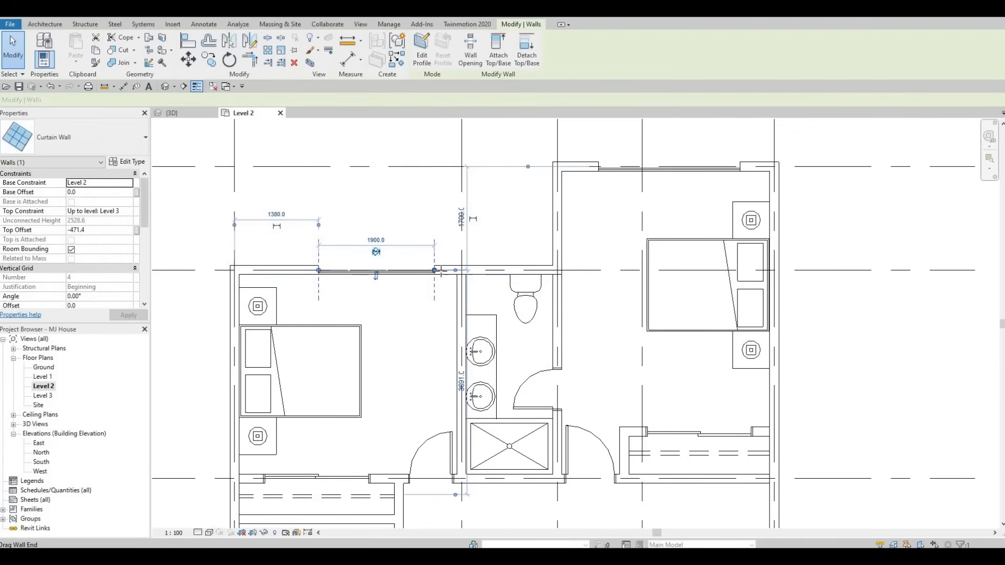
{"action": "key", "text": "Escape"}
{"action": "middle_click_drag", "start_coordinate": [439, 290], "coordinate": [463, 291]}
{"action": "scroll", "coordinate": [463, 292], "scroll_direction": "down", "scroll_amount": 1}
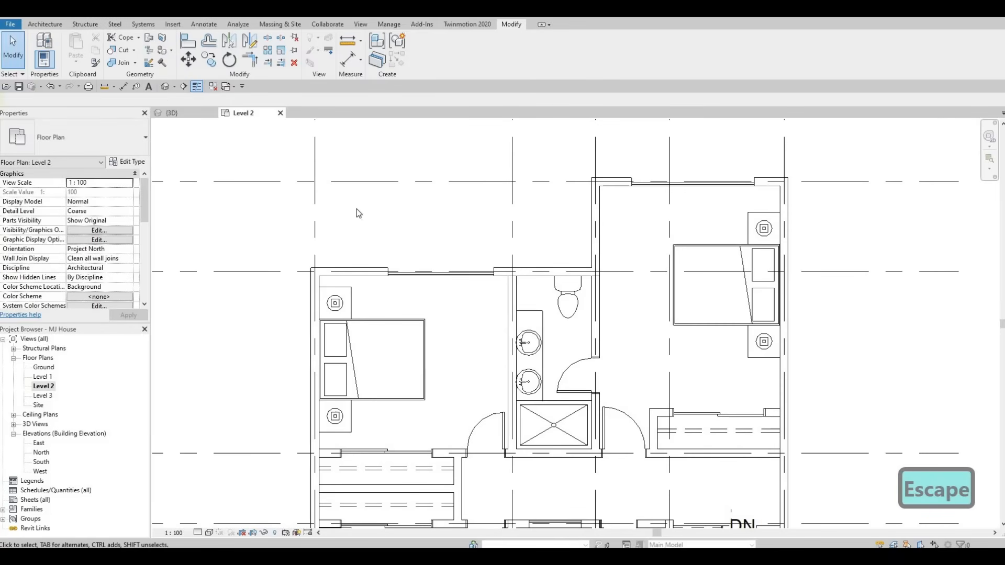
Step: Check the resized curtain wall window in the 3D view, then return to the Level 2 plan
{"action": "left_click", "coordinate": [172, 113]}
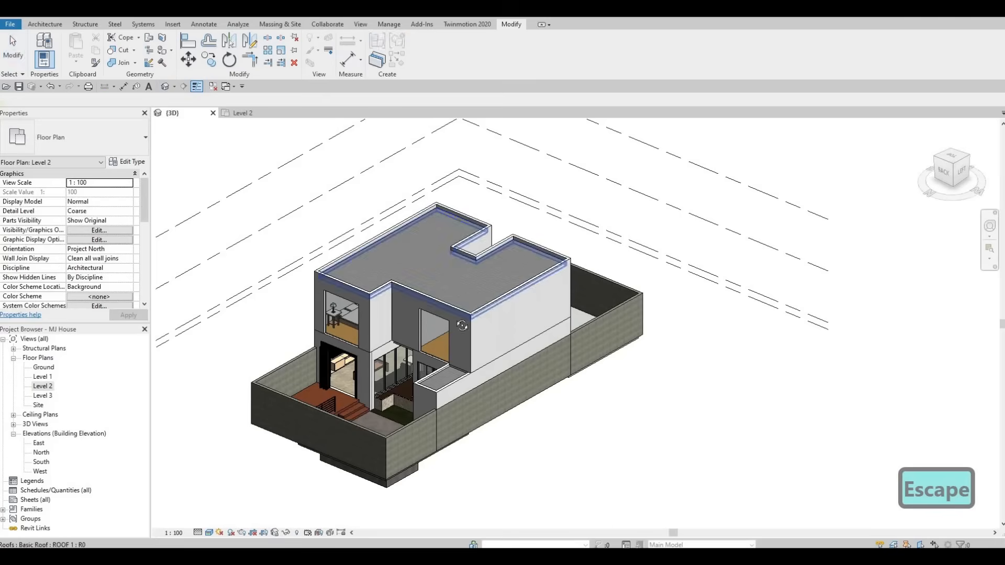
{"action": "middle_click_drag", "start_coordinate": [503, 340], "coordinate": [543, 345], "text": "shift"}
{"action": "scroll", "coordinate": [542, 345], "scroll_direction": "up", "scroll_amount": 6}
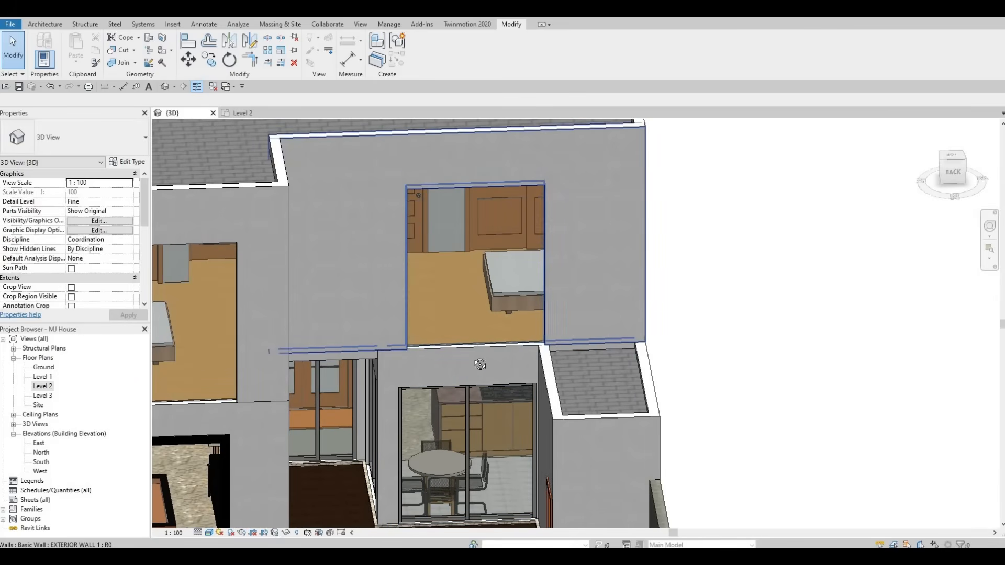
{"action": "middle_click_drag", "start_coordinate": [514, 316], "coordinate": [561, 214], "text": "shift"}
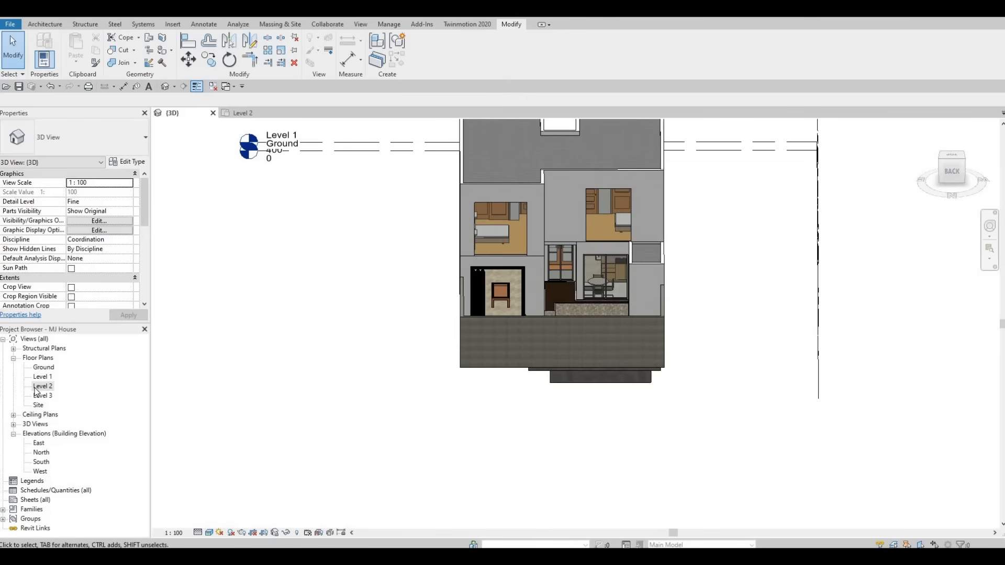
{"action": "double_click", "coordinate": [35, 387]}
{"action": "scroll", "coordinate": [434, 368], "scroll_direction": "down", "scroll_amount": 3}
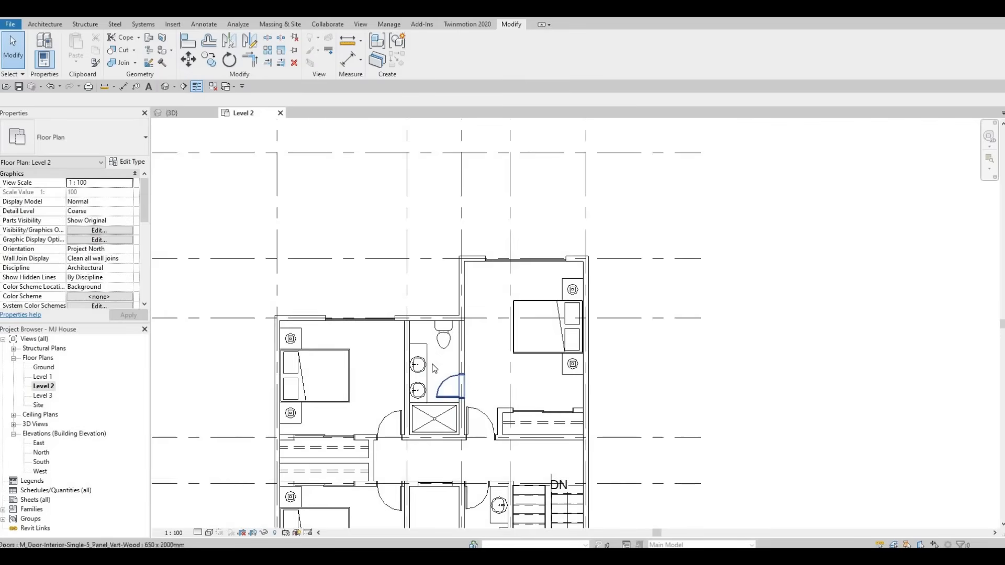
{"action": "scroll", "coordinate": [435, 368], "scroll_direction": "down", "scroll_amount": 1}
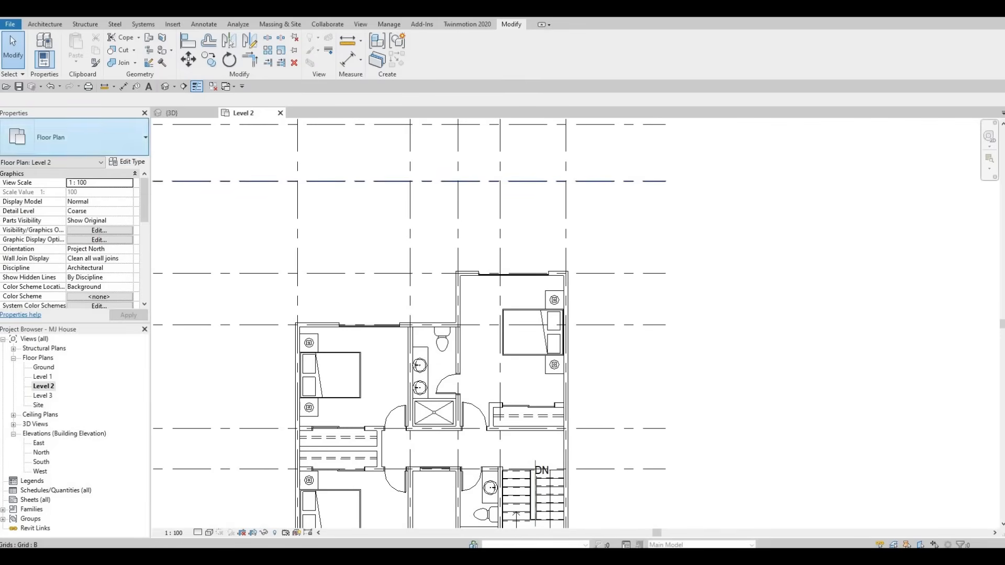
Step: Start a FLOOR 8 floor and sketch a rectangular boundary 1200 mm deep outside the east bedroom's north curtain wall
{"action": "left_click", "coordinate": [38, 24]}
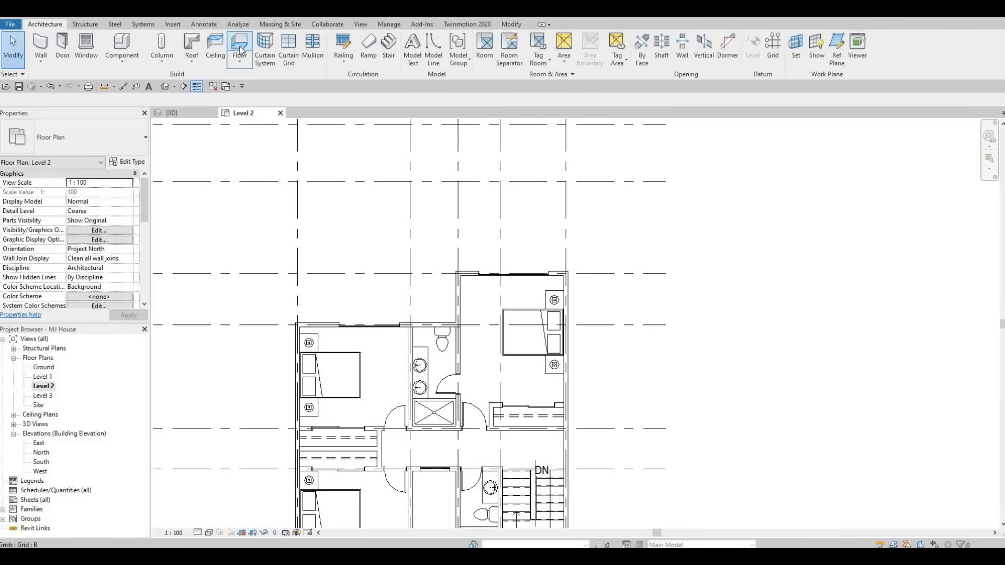
{"action": "left_click", "coordinate": [131, 163]}
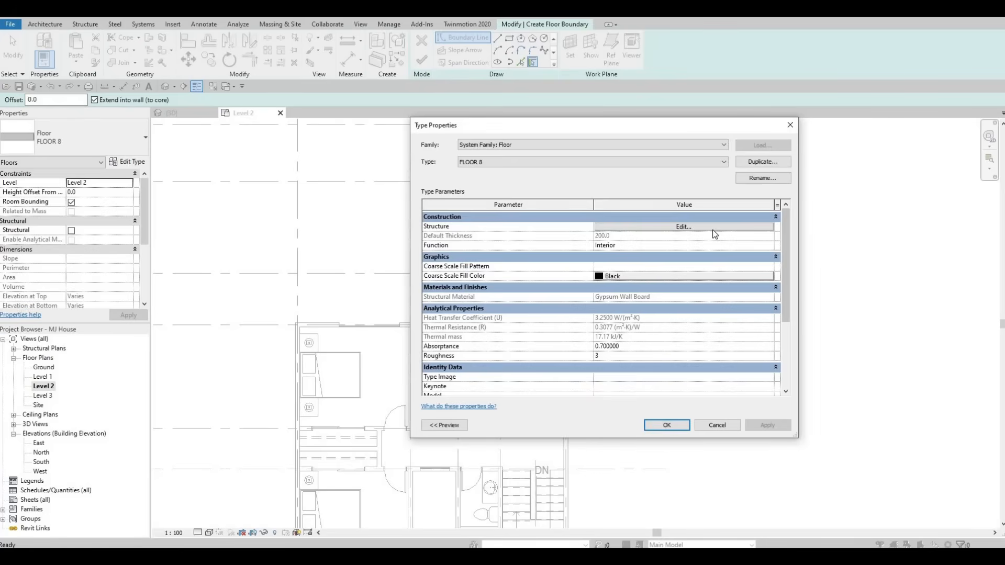
{"action": "left_click", "coordinate": [715, 230]}
{"action": "key", "text": "Escape"}
{"action": "key", "text": "Escape"}
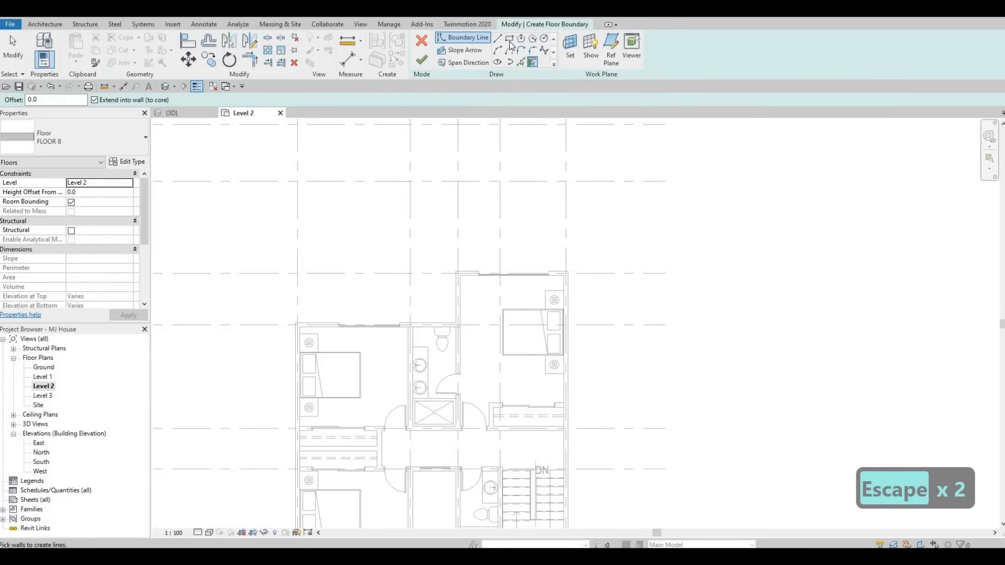
{"action": "scroll", "coordinate": [476, 256], "scroll_direction": "up", "scroll_amount": 4}
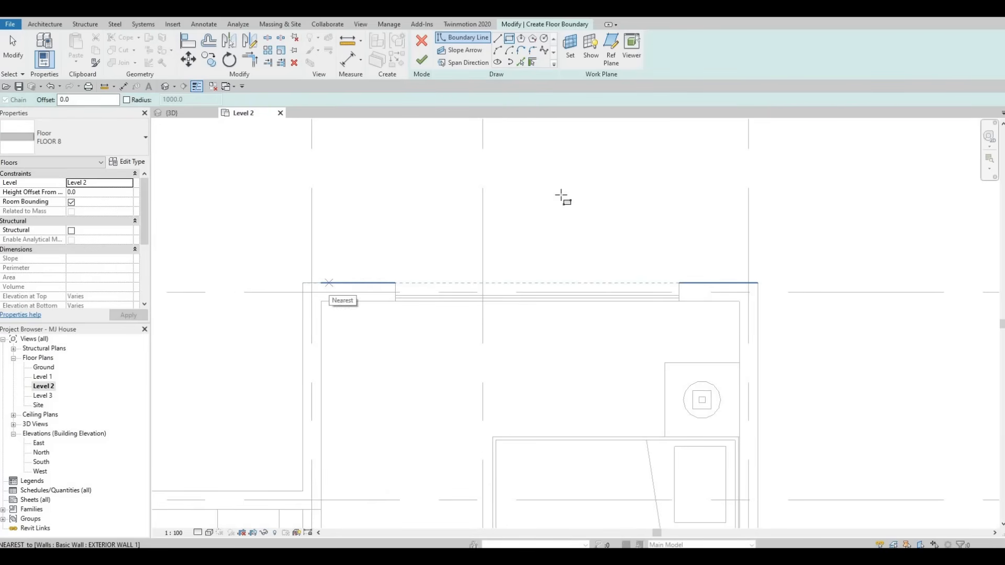
{"action": "left_click", "coordinate": [329, 283]}
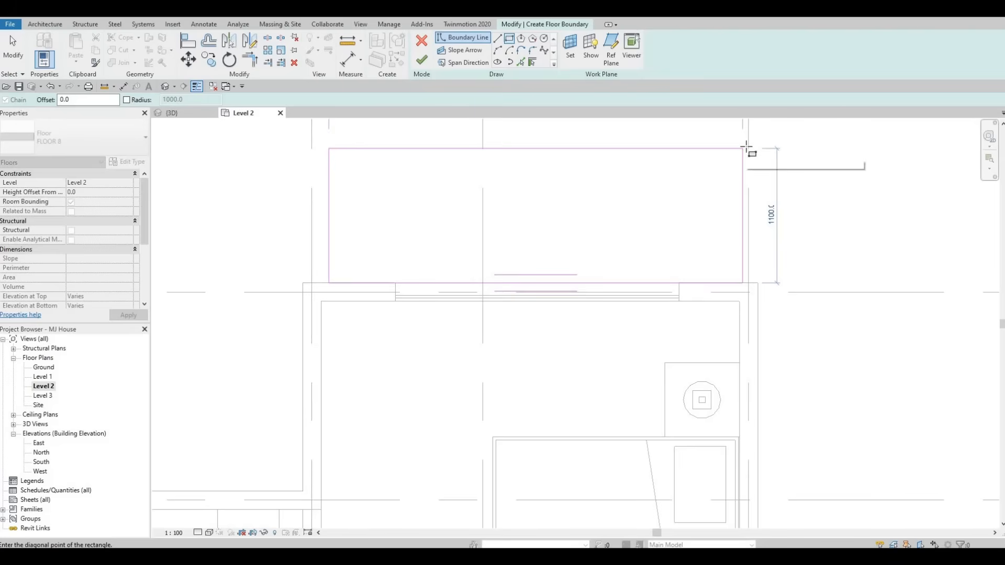
{"action": "left_click", "coordinate": [746, 148]}
{"action": "key", "text": "Escape"}
{"action": "key", "text": "Escape"}
{"action": "scroll", "coordinate": [583, 262], "scroll_direction": "down", "scroll_amount": 2}
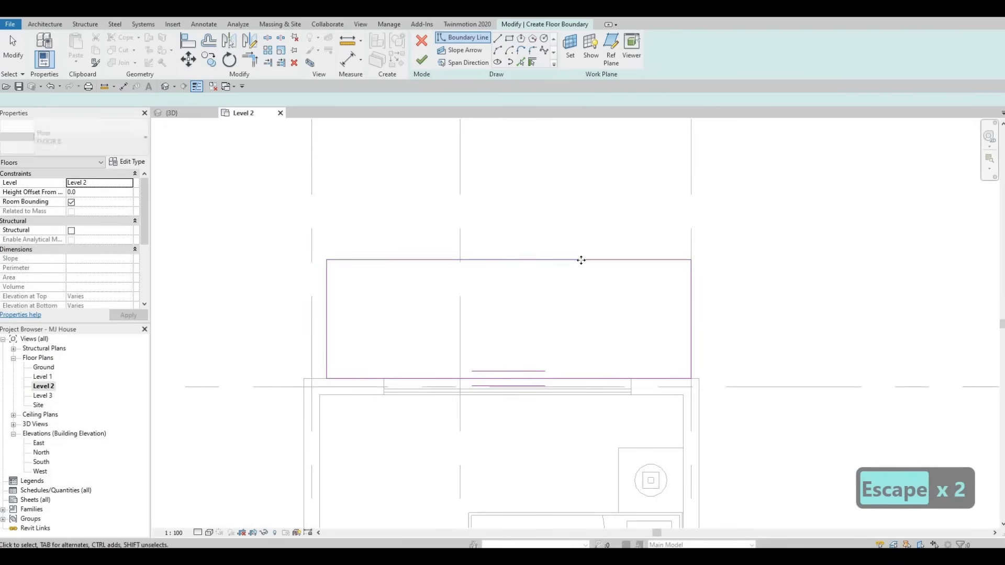
{"action": "left_click", "coordinate": [581, 260]}
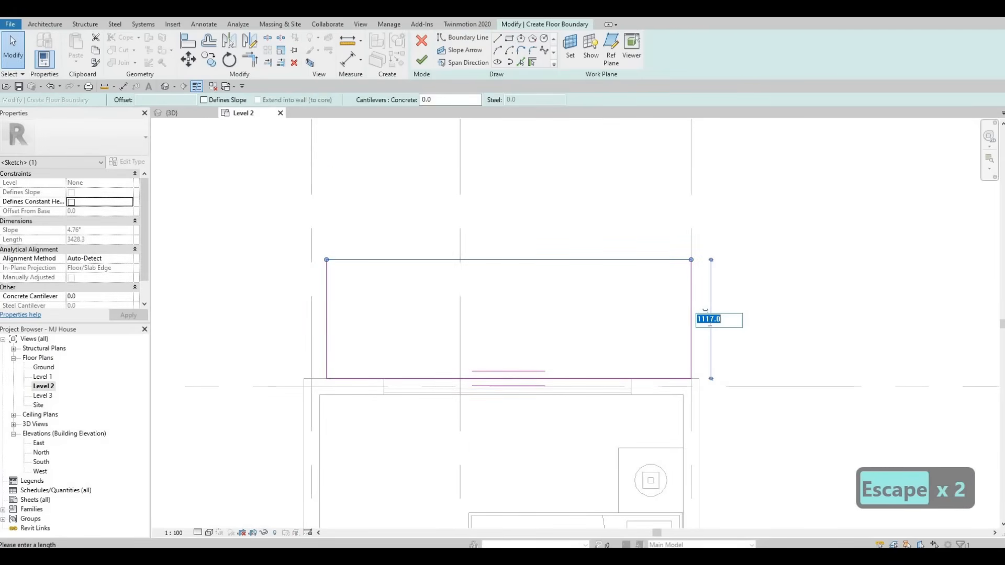
{"action": "type", "text": "1200"}
{"action": "key", "text": "Return"}
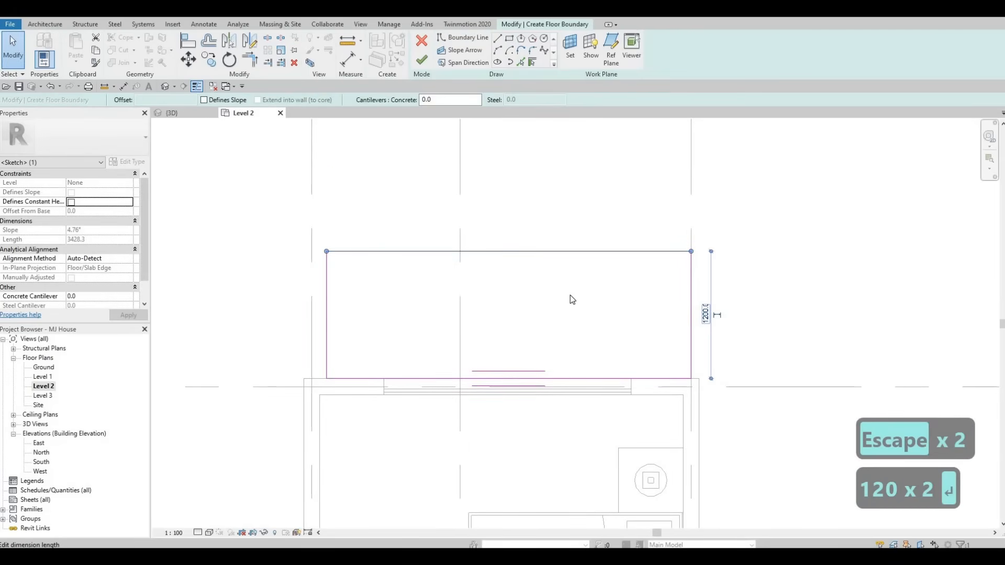
Step: Adjust the east and west edges of the floor boundary rectangle to fit the bedroom's outer walls
{"action": "key", "text": "Escape"}
{"action": "middle_click_drag", "start_coordinate": [539, 292], "coordinate": [556, 293]}
{"action": "scroll", "coordinate": [595, 310], "scroll_direction": "down", "scroll_amount": 3}
{"action": "middle_click_drag", "start_coordinate": [624, 314], "coordinate": [621, 322]}
{"action": "scroll", "coordinate": [631, 319], "scroll_direction": "up", "scroll_amount": 2}
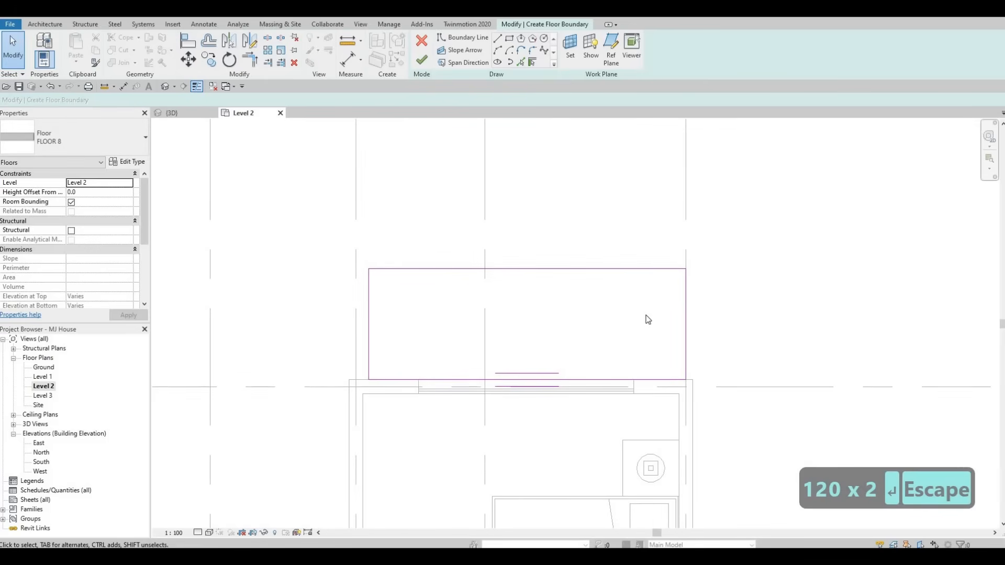
{"action": "mouse_move", "coordinate": [686, 303]}
{"action": "left_mouse_down"}
{"action": "mouse_move", "coordinate": [653, 312]}
{"action": "mouse_move", "coordinate": [679, 311]}
{"action": "left_mouse_up"}
{"action": "key", "text": "Escape"}
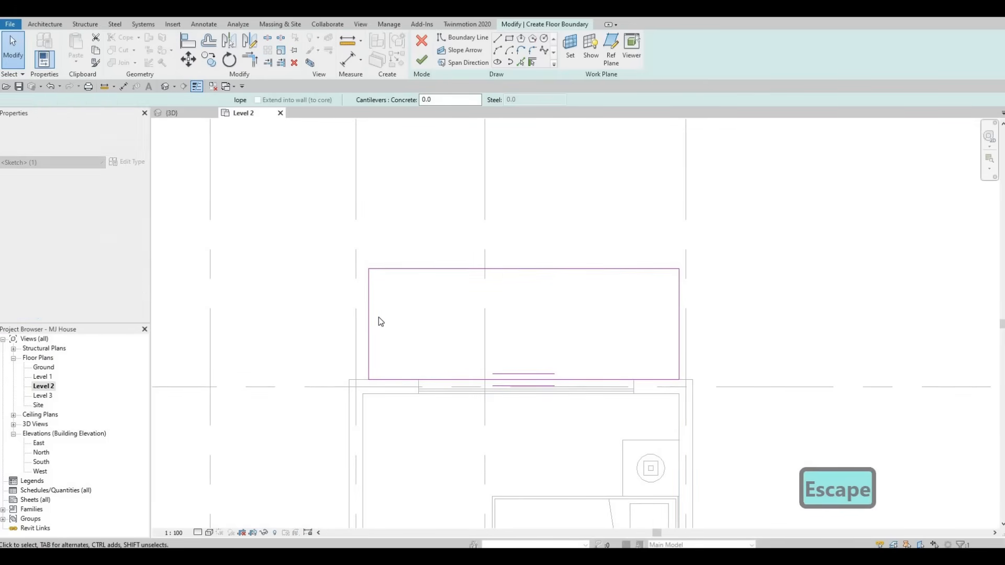
{"action": "left_click_drag", "start_coordinate": [369, 308], "coordinate": [363, 308]}
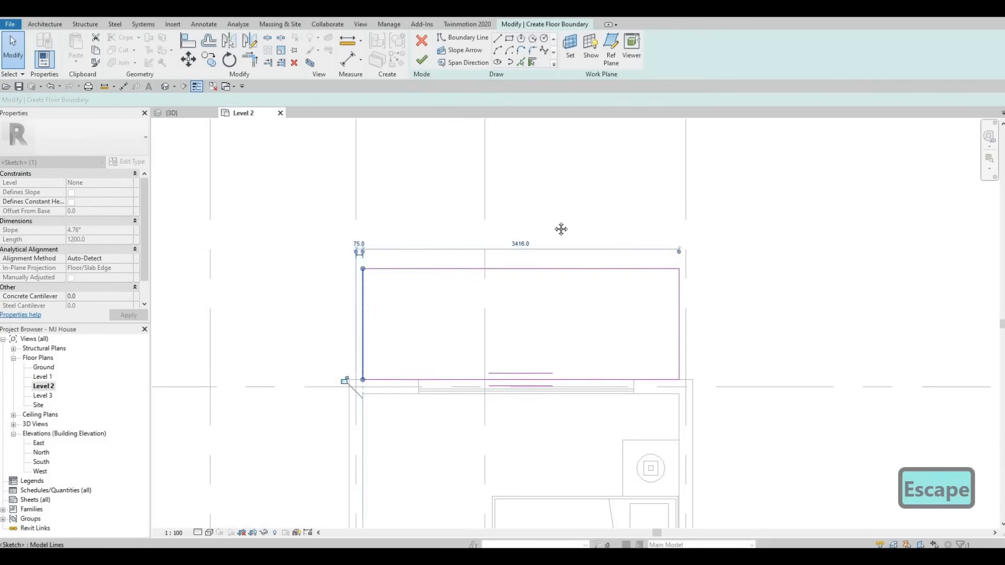
{"action": "key", "text": "Escape"}
Step: Draw a second boundary rectangle about 2274 mm wide outside the northwest bedroom's north curtain wall and set its depth to 1200 mm
{"action": "scroll", "coordinate": [337, 195], "scroll_direction": "down", "scroll_amount": 3}
{"action": "scroll", "coordinate": [335, 191], "scroll_direction": "down", "scroll_amount": 2}
{"action": "middle_click_drag", "start_coordinate": [335, 192], "coordinate": [508, 157]}
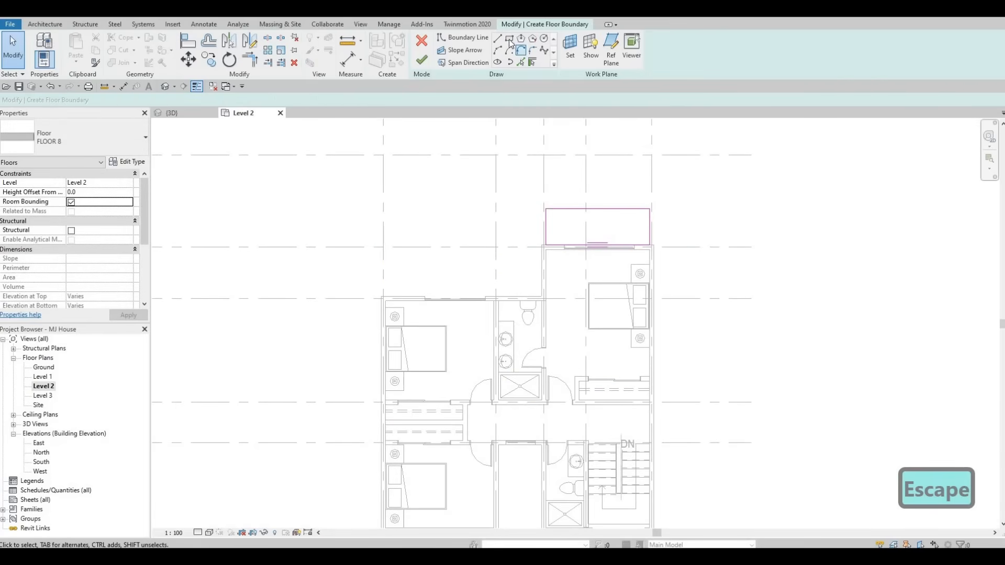
{"action": "scroll", "coordinate": [375, 267], "scroll_direction": "up", "scroll_amount": 3}
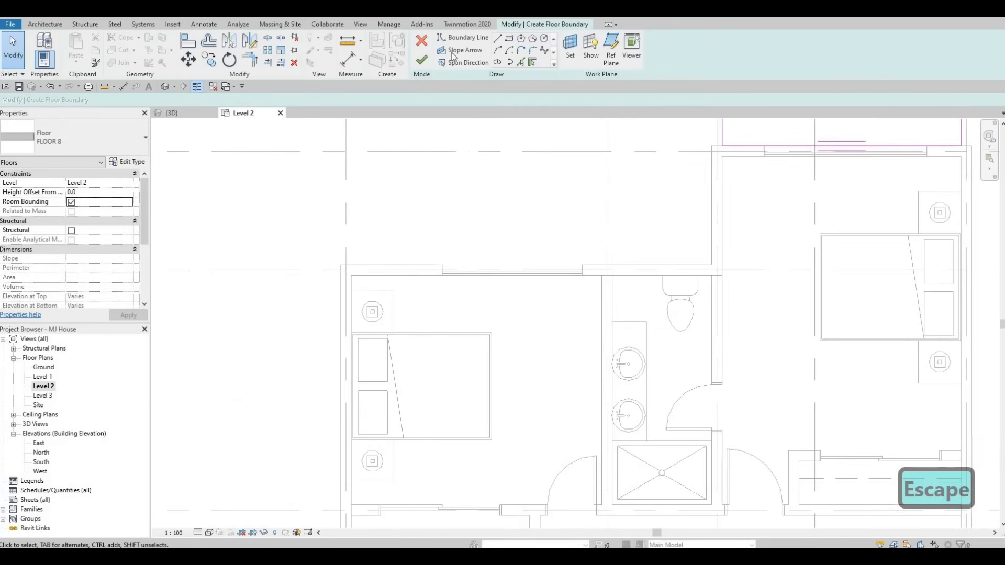
{"action": "left_click", "coordinate": [509, 40]}
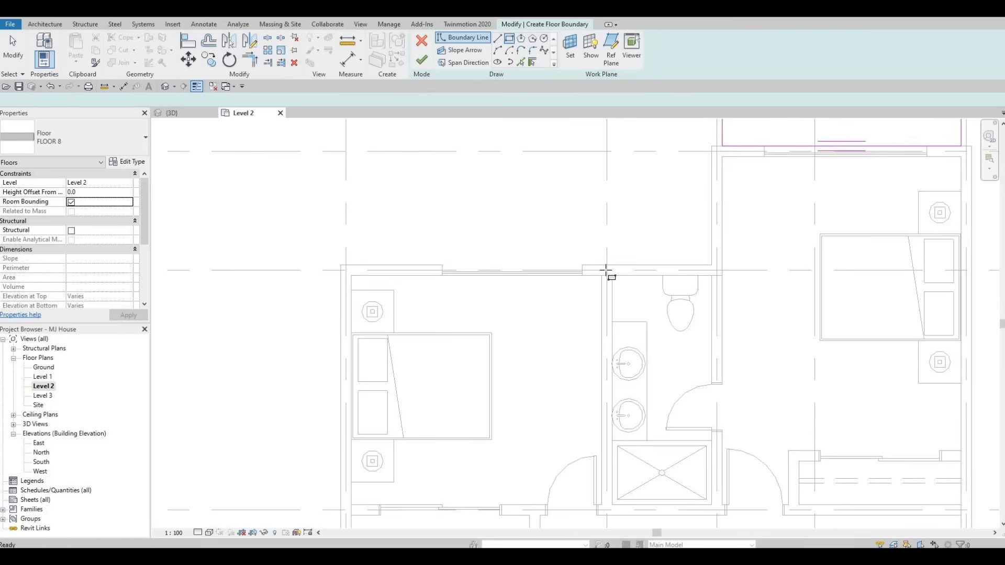
{"action": "left_click", "coordinate": [606, 269]}
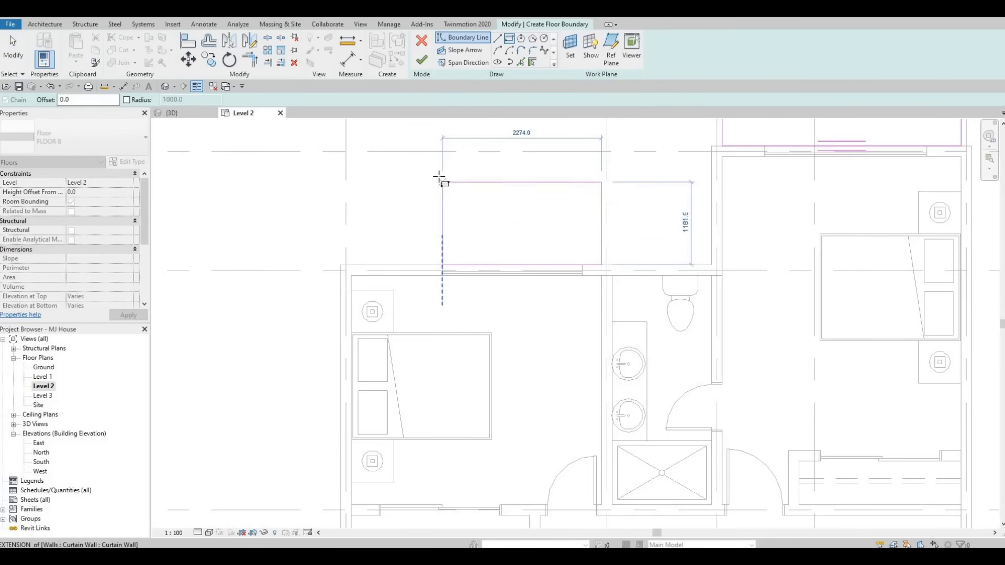
{"action": "left_click", "coordinate": [583, 208]}
{"action": "key", "text": "Escape"}
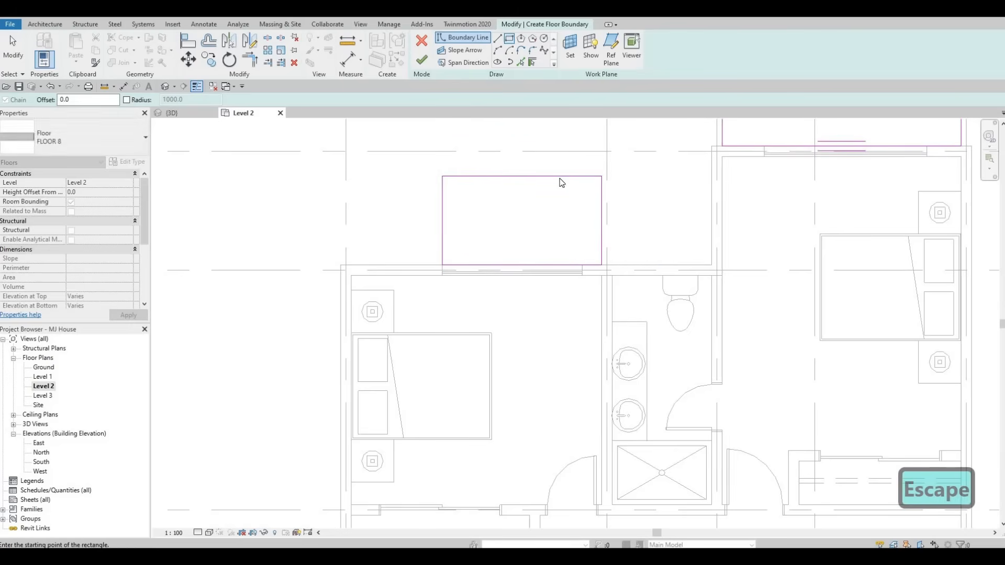
{"action": "key", "text": "Escape"}
{"action": "left_click", "coordinate": [524, 176]}
{"action": "left_click", "coordinate": [429, 221]}
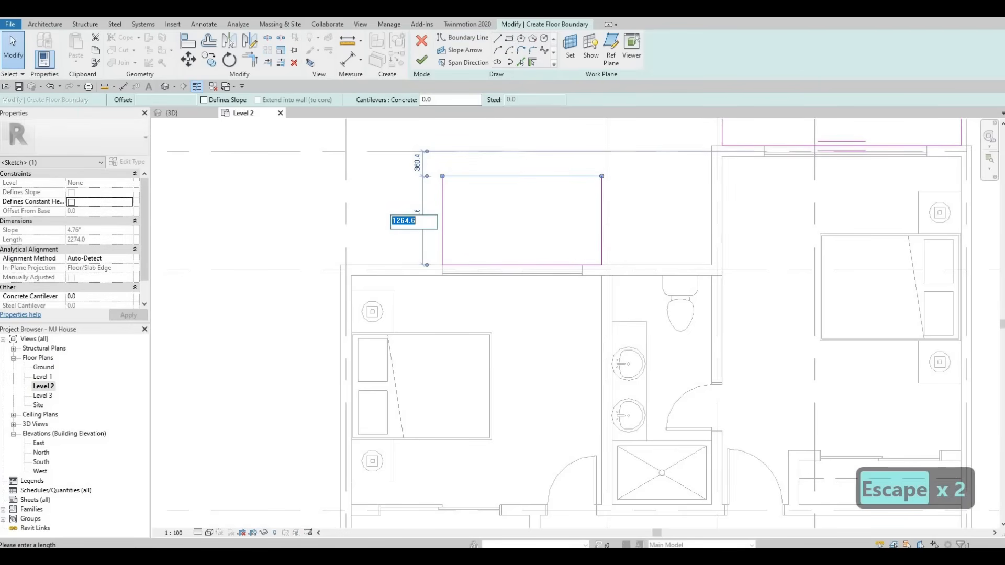
{"action": "type", "text": "1200"}
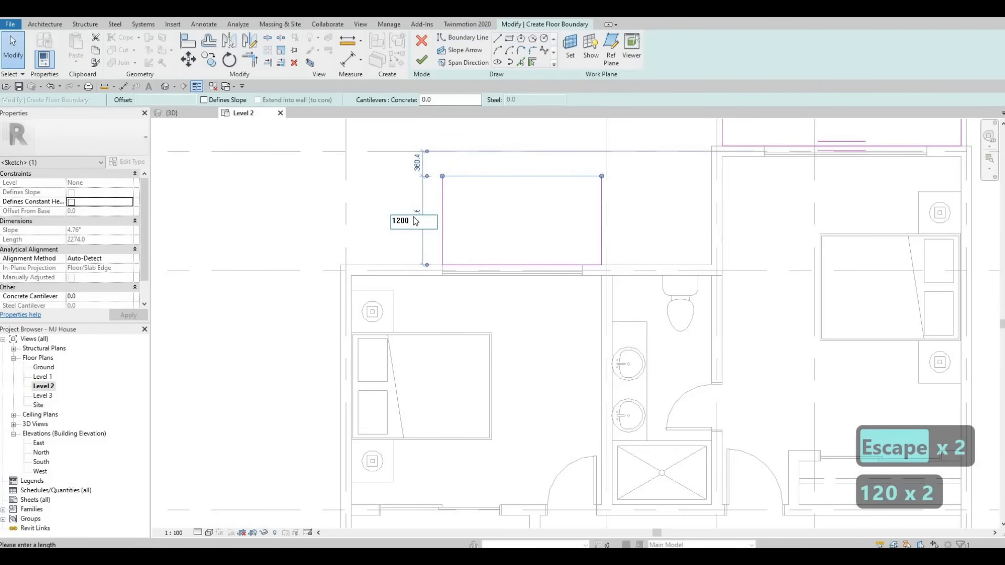
{"action": "key", "text": "Return"}
{"action": "key", "text": "Escape"}
{"action": "key", "text": "Escape"}
Step: Draw a third rectangle about 3579 mm wide outside the southwest bedroom's south wall, set its depth to 1200 mm, and finish the floor without attaching walls
{"action": "scroll", "coordinate": [478, 281], "scroll_direction": "down", "scroll_amount": 2}
{"action": "middle_click_drag", "start_coordinate": [479, 273], "coordinate": [455, 120]}
{"action": "scroll", "coordinate": [471, 121], "scroll_direction": "down", "scroll_amount": 1}
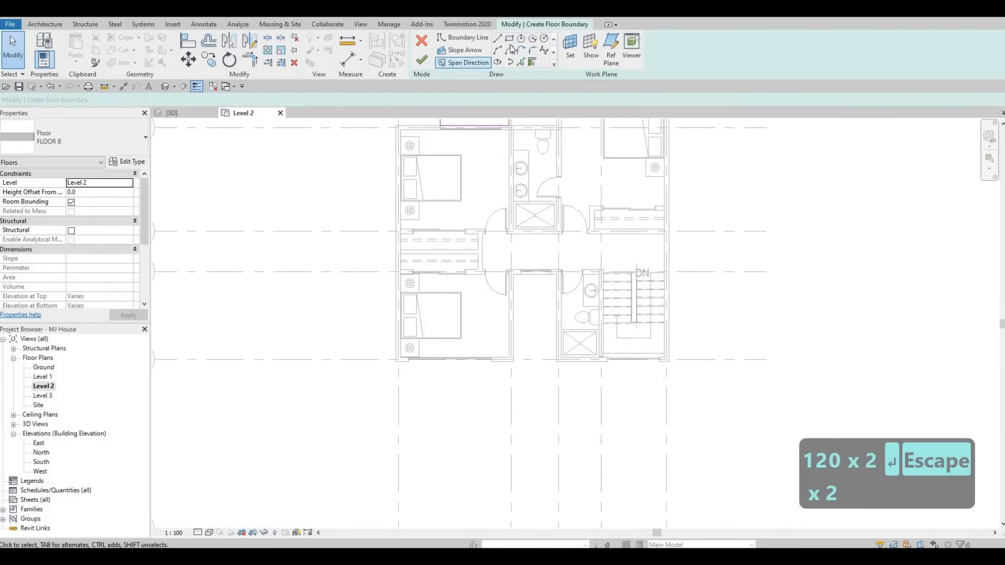
{"action": "scroll", "coordinate": [403, 346], "scroll_direction": "up", "scroll_amount": 4}
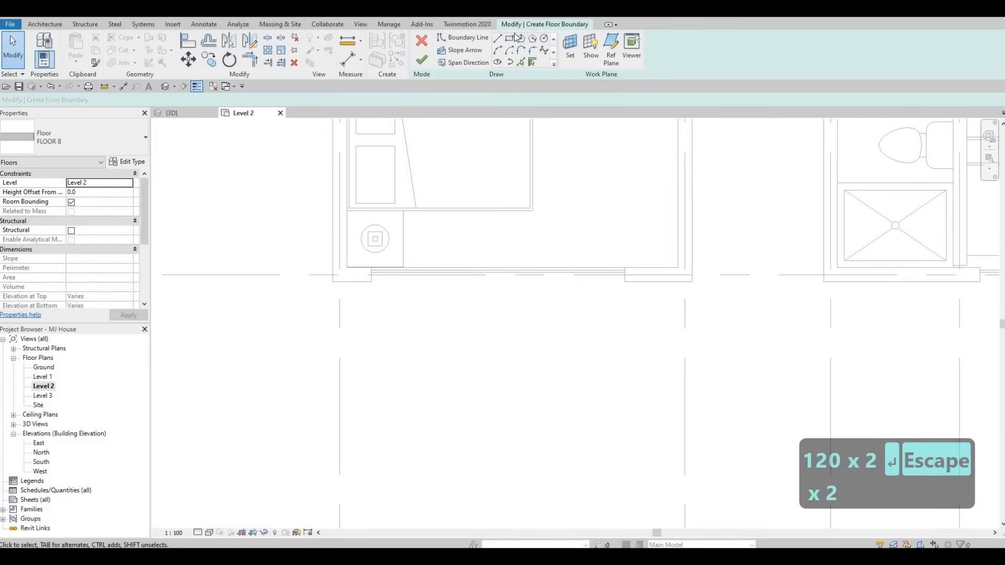
{"action": "left_click", "coordinate": [348, 281]}
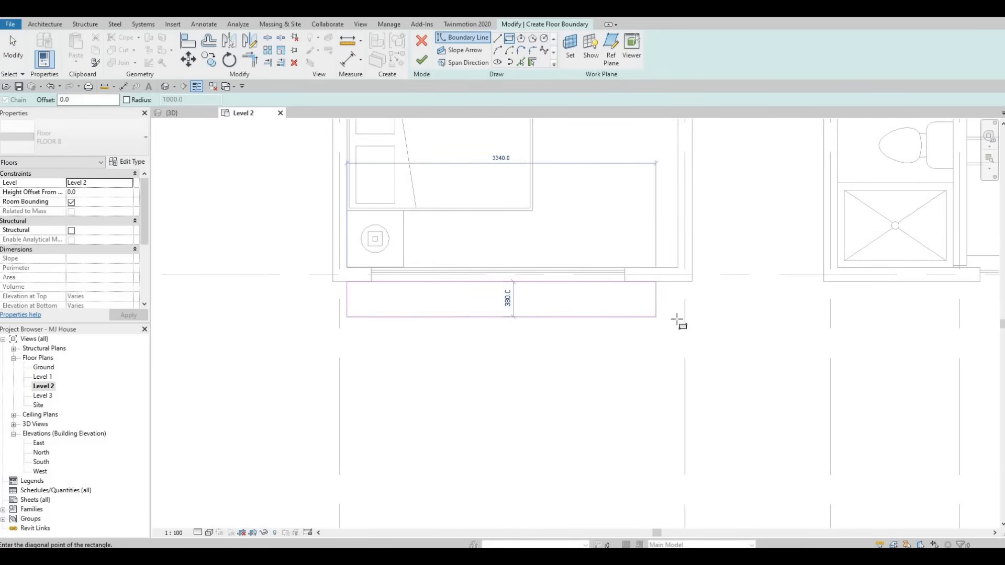
{"action": "left_click", "coordinate": [678, 336]}
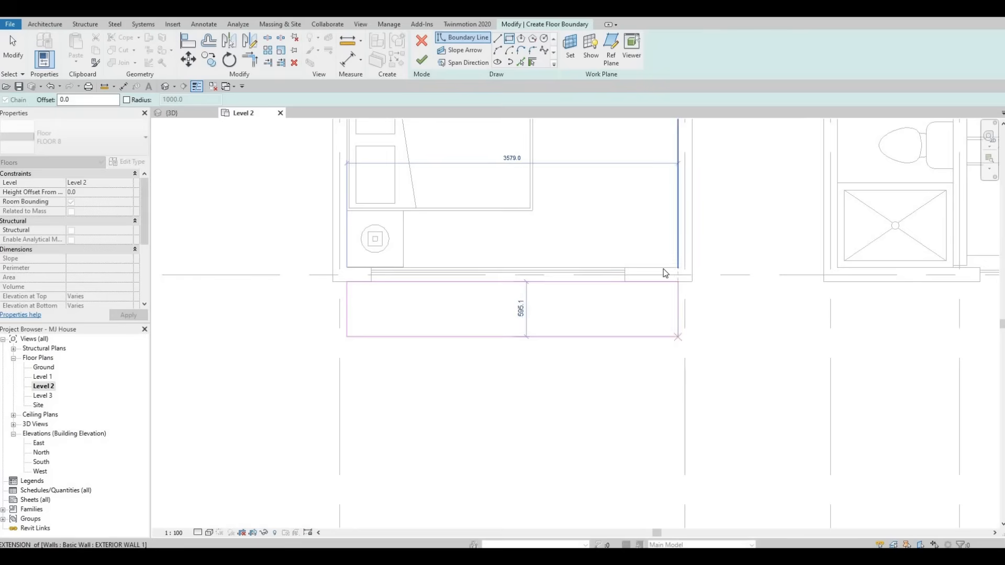
{"action": "key", "text": "Escape"}
{"action": "key", "text": "Escape"}
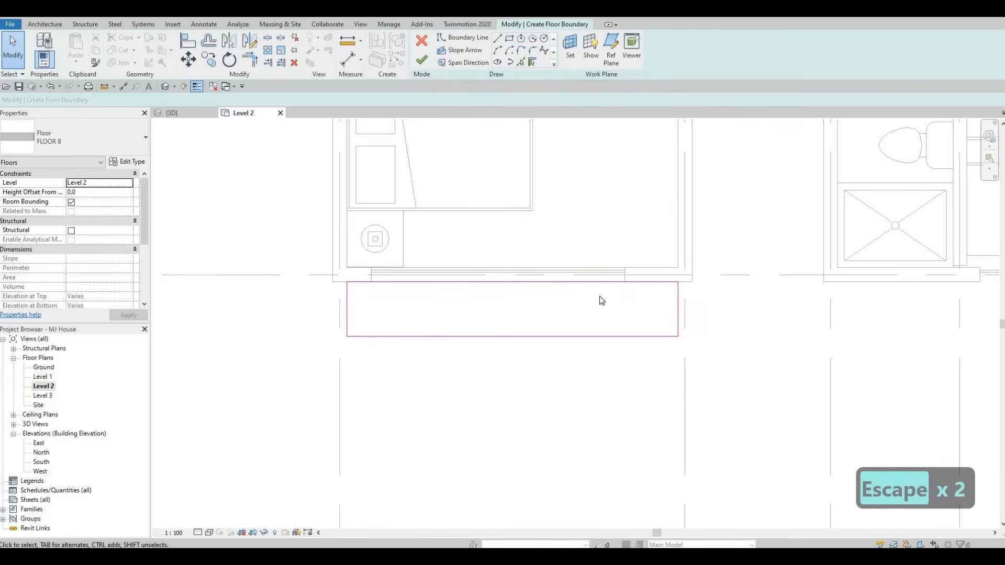
{"action": "left_click", "coordinate": [539, 337]}
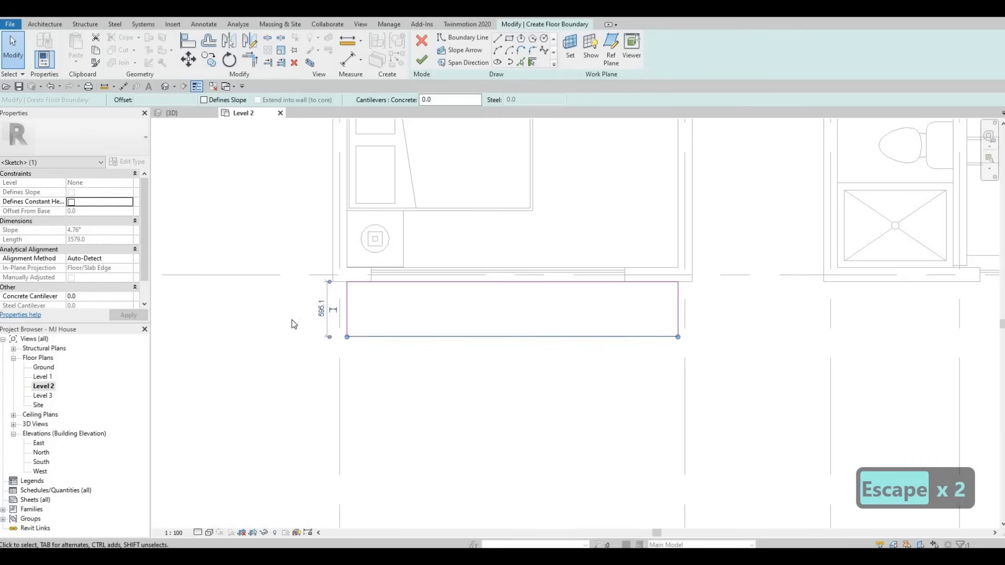
{"action": "left_click", "coordinate": [322, 309]}
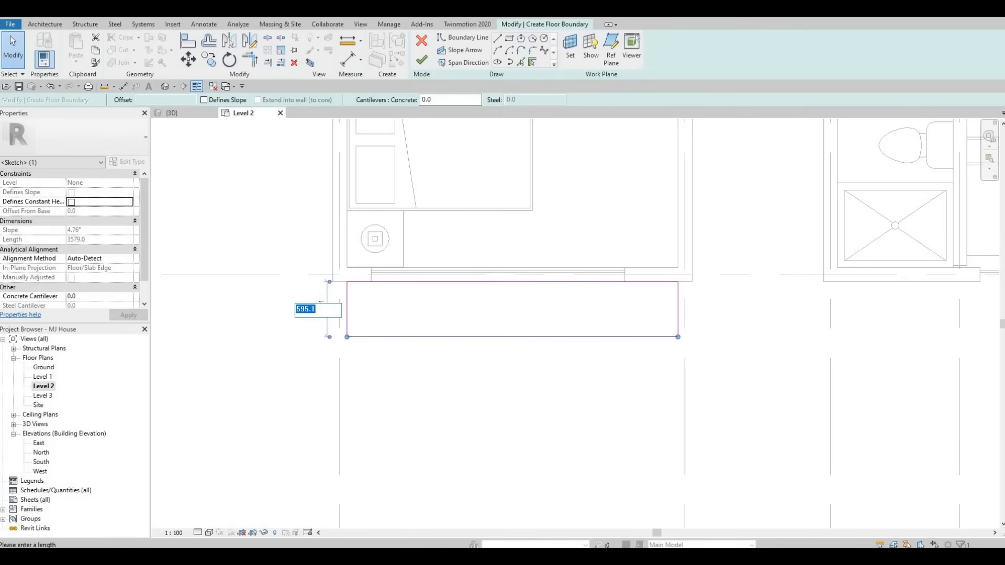
{"action": "type", "text": "1200"}
{"action": "key", "text": "Return"}
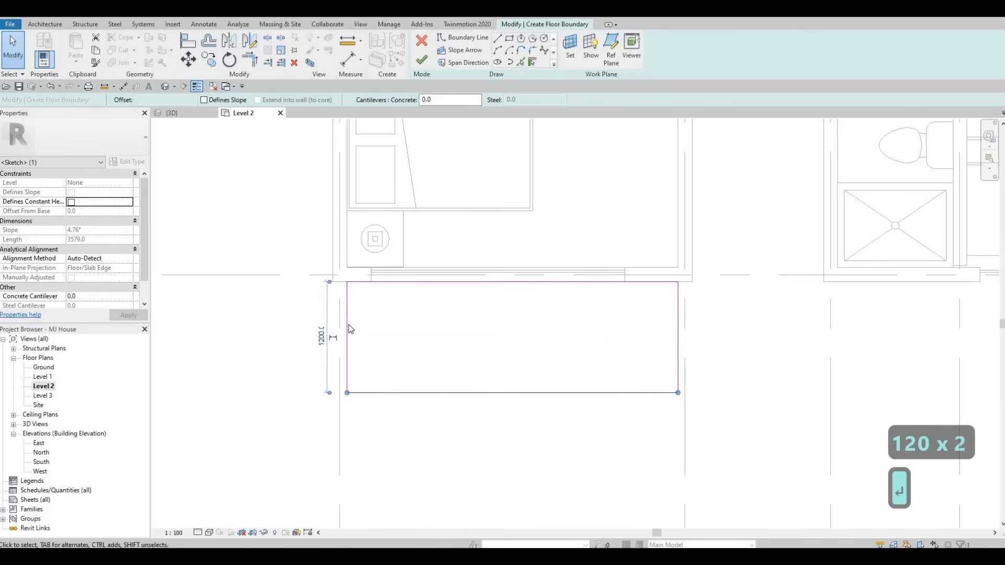
{"action": "scroll", "coordinate": [407, 311], "scroll_direction": "down", "scroll_amount": 2}
{"action": "key", "text": "Escape"}
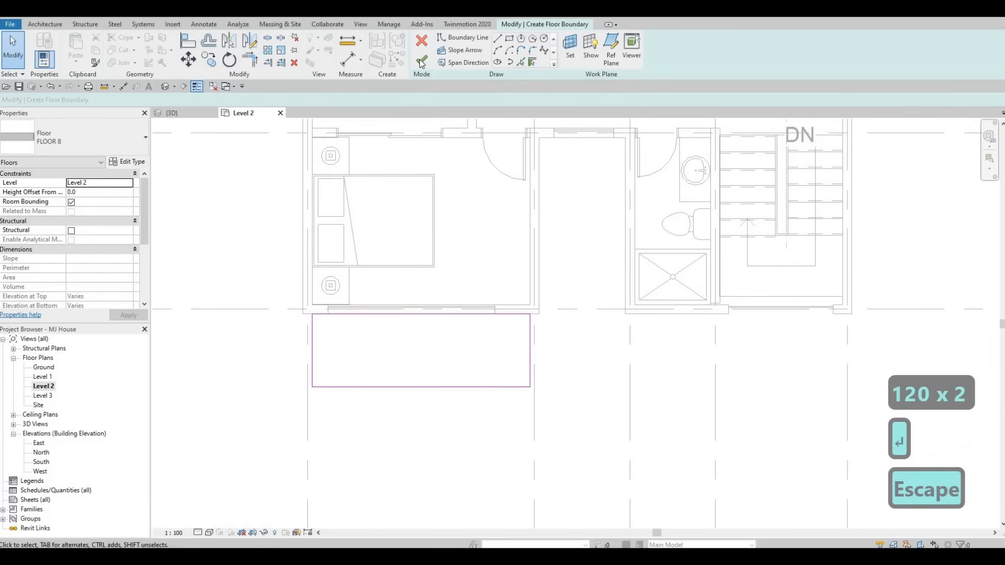
{"action": "left_click", "coordinate": [422, 60]}
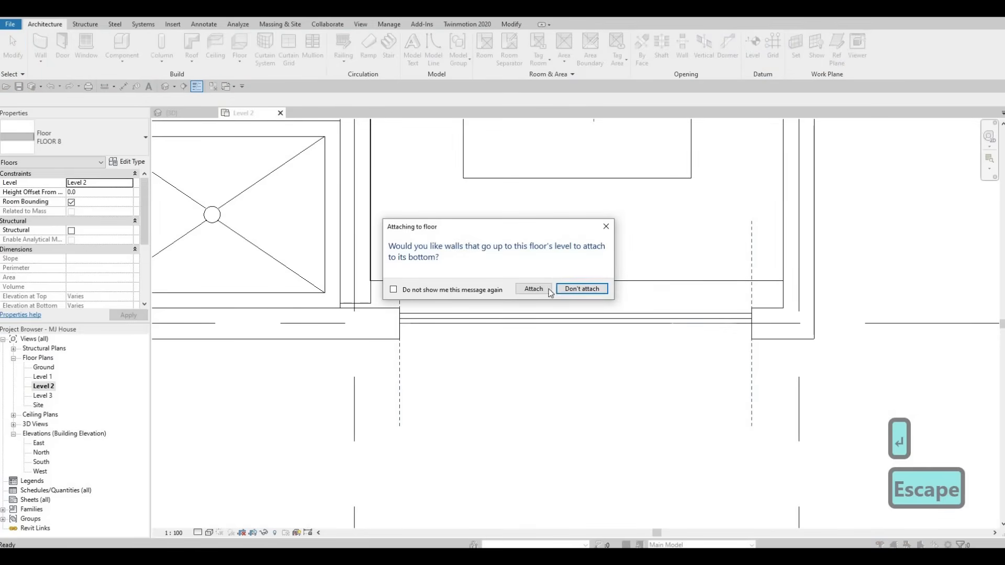
{"action": "left_click", "coordinate": [568, 289]}
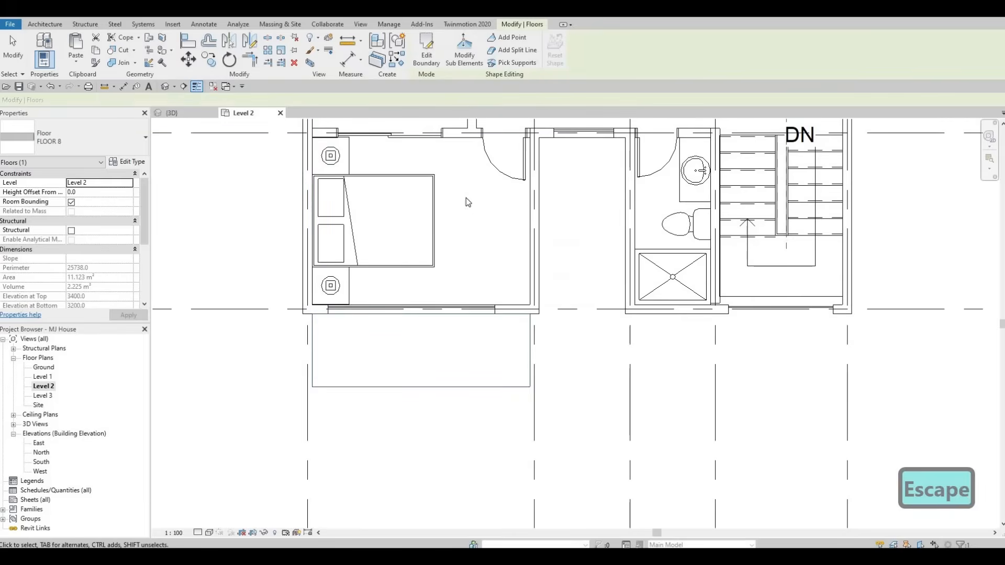
Step: Inspect the new balcony floors around the house in the 3D view
{"action": "left_click", "coordinate": [172, 113]}
{"action": "scroll", "coordinate": [498, 241], "scroll_direction": "down", "scroll_amount": 1}
{"action": "middle_click_drag", "start_coordinate": [566, 356], "coordinate": [670, 311], "text": "shift"}
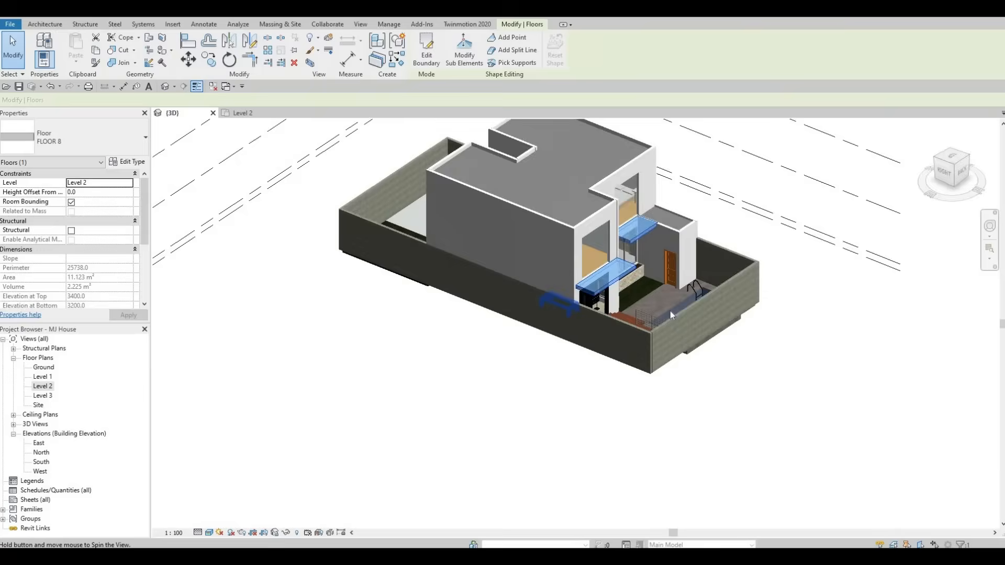
{"action": "middle_click_drag", "start_coordinate": [570, 314], "coordinate": [606, 265], "text": "shift"}
{"action": "key", "text": "Escape"}
{"action": "middle_click_drag", "start_coordinate": [532, 247], "coordinate": [595, 252], "text": "shift"}
{"action": "scroll", "coordinate": [595, 253], "scroll_direction": "up", "scroll_amount": 3}
{"action": "scroll", "coordinate": [608, 293], "scroll_direction": "up", "scroll_amount": 2}
{"action": "middle_click_drag", "start_coordinate": [723, 273], "coordinate": [597, 319], "text": "shift"}
{"action": "scroll", "coordinate": [571, 361], "scroll_direction": "up", "scroll_amount": 3}
{"action": "middle_click_drag", "start_coordinate": [569, 379], "coordinate": [648, 372], "text": "shift"}
{"action": "scroll", "coordinate": [648, 371], "scroll_direction": "up", "scroll_amount": 2}
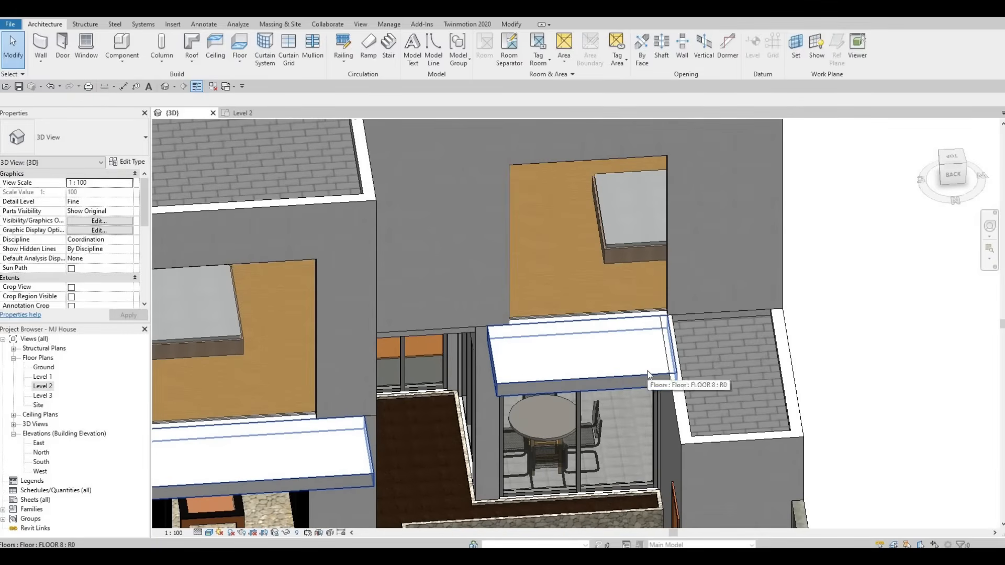
{"action": "left_click", "coordinate": [642, 347]}
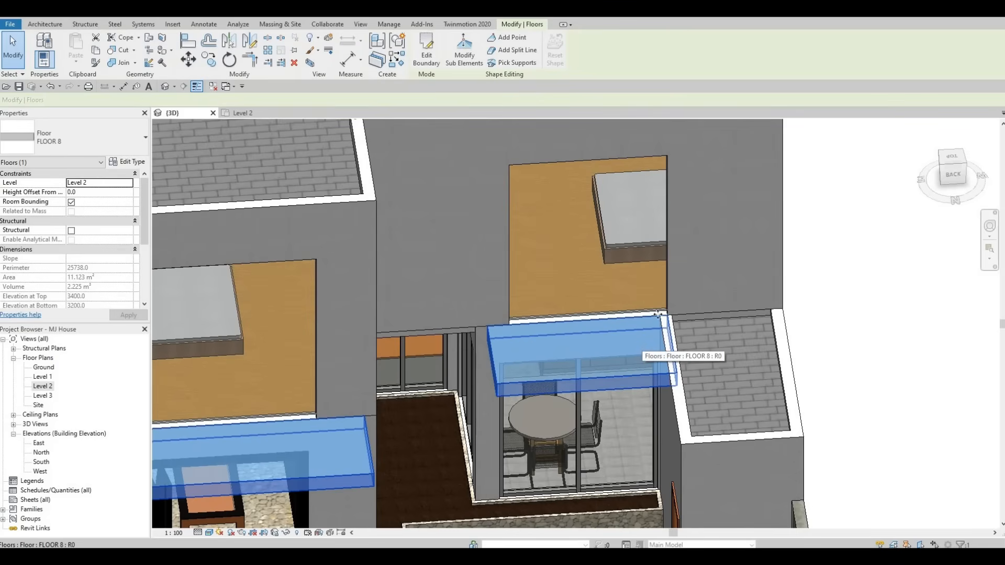
{"action": "left_click", "coordinate": [426, 56]}
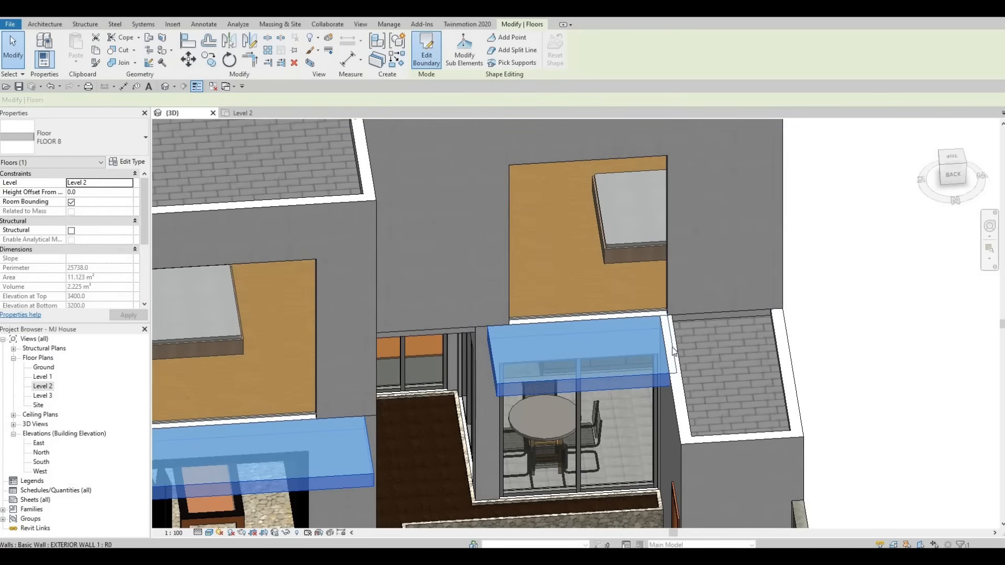
{"action": "scroll", "coordinate": [672, 346], "scroll_direction": "up", "scroll_amount": 3}
{"action": "left_click", "coordinate": [669, 345]}
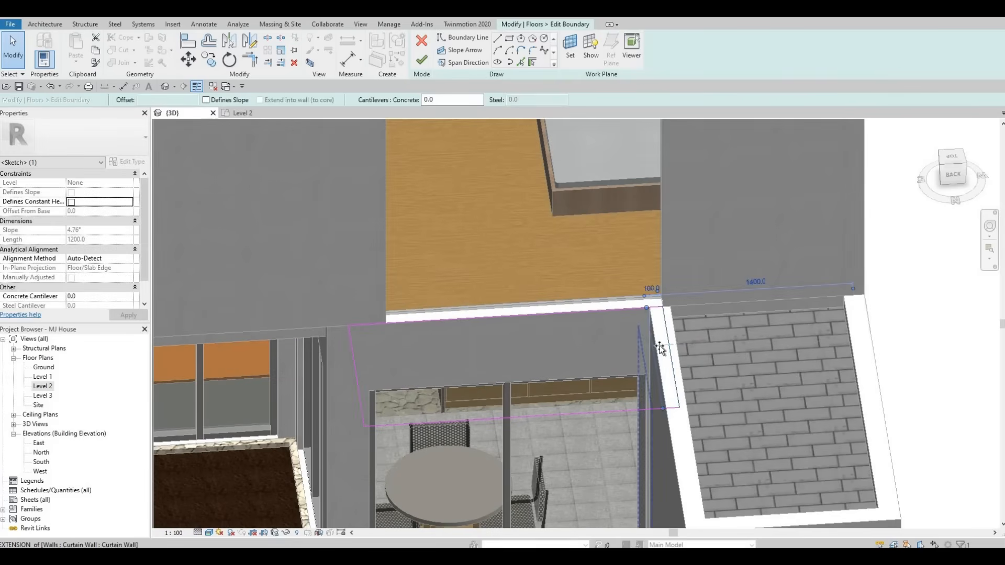
{"action": "key", "text": "Escape"}
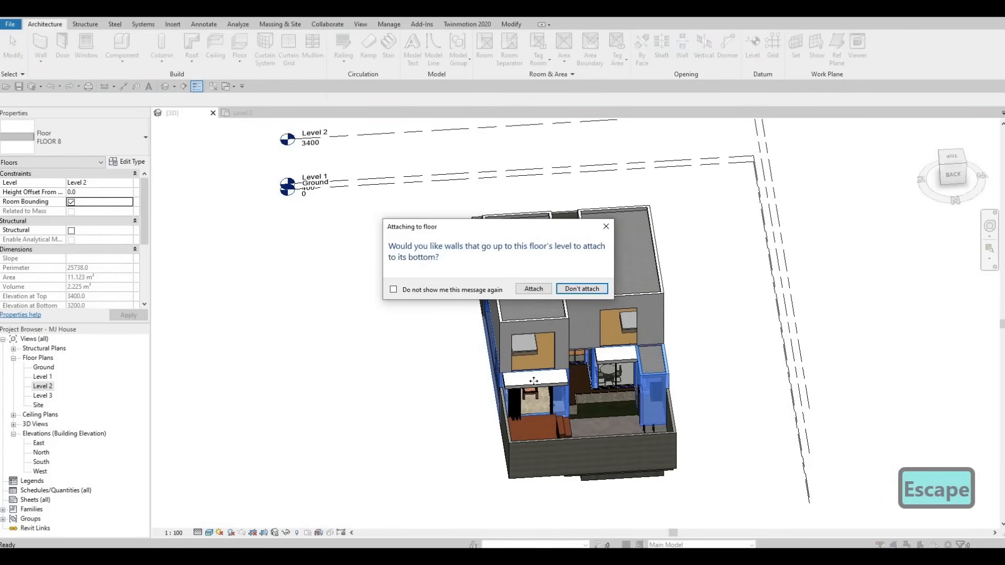
{"action": "key", "text": "Return"}
{"action": "key", "text": "Escape"}
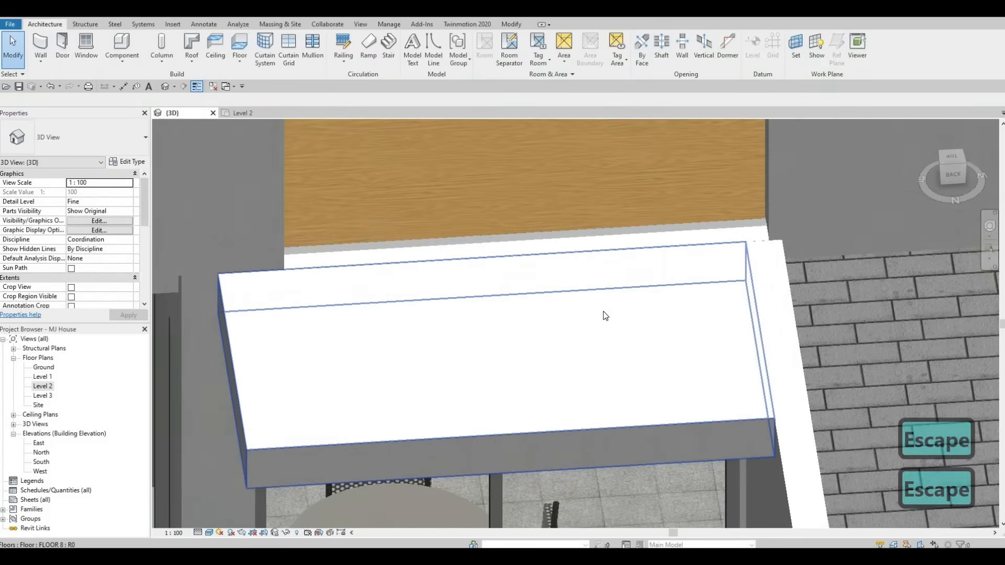
Step: Return to the Level 2 plan and drag the west end of the northwest bedroom's curtain wall window slightly eastward
{"action": "scroll", "coordinate": [606, 316], "scroll_direction": "down", "scroll_amount": 6}
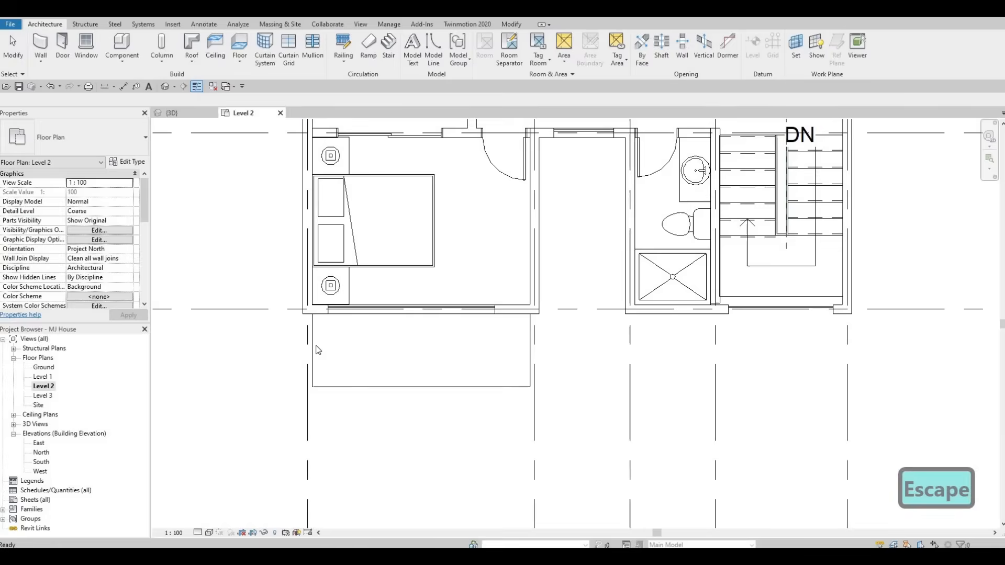
{"action": "middle_click_drag", "start_coordinate": [377, 130], "coordinate": [345, 249]}
{"action": "scroll", "coordinate": [326, 241], "scroll_direction": "down", "scroll_amount": 3}
{"action": "middle_click_drag", "start_coordinate": [331, 169], "coordinate": [329, 292]}
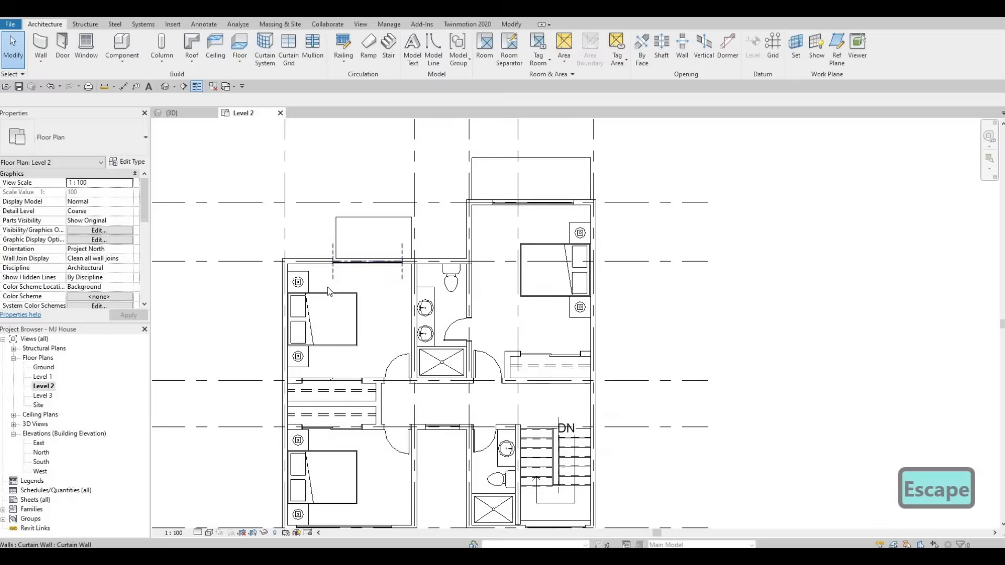
{"action": "scroll", "coordinate": [330, 292], "scroll_direction": "up", "scroll_amount": 5}
{"action": "left_click", "coordinate": [351, 309]}
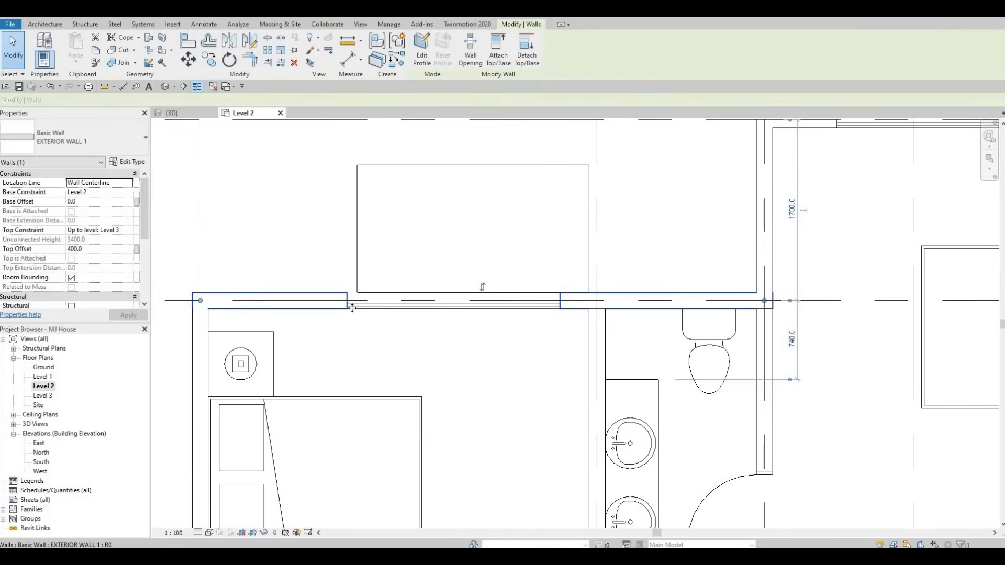
{"action": "key", "text": "Escape"}
{"action": "left_click", "coordinate": [351, 305]}
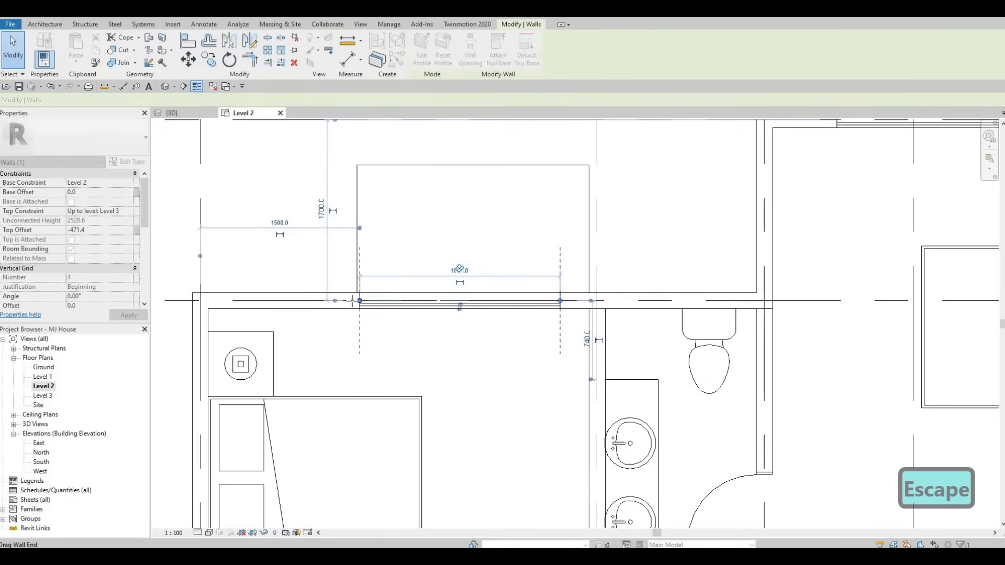
{"action": "left_click_drag", "start_coordinate": [360, 301], "coordinate": [374, 302]}
{"action": "key", "text": "Escape"}
{"action": "key", "text": "Escape"}
{"action": "scroll", "coordinate": [361, 313], "scroll_direction": "down", "scroll_amount": 1}
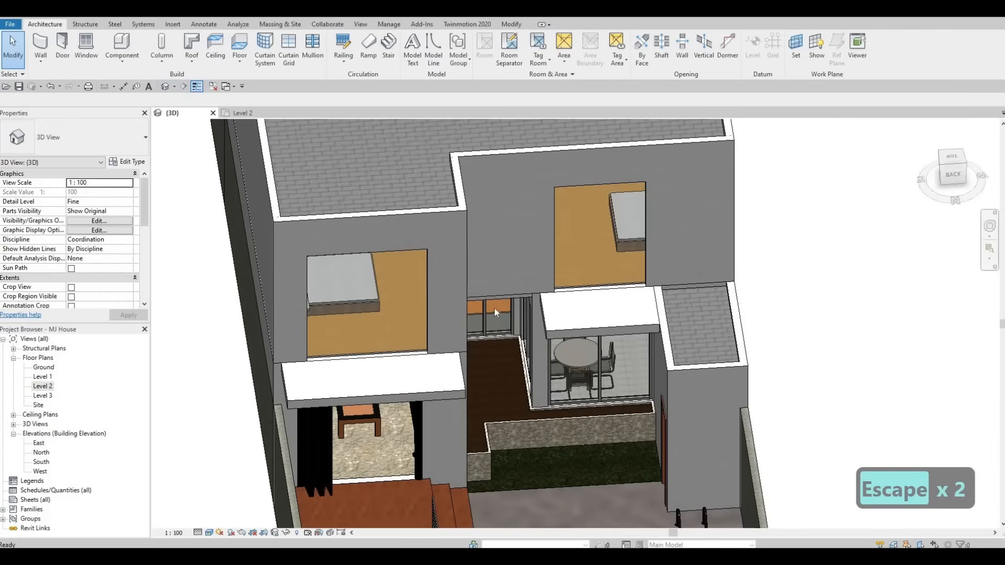
Step: Open the South elevation and drag the narrow curtain wall window's west edge slightly outward to about 1040 mm wide
{"action": "scroll", "coordinate": [388, 301], "scroll_direction": "down", "scroll_amount": 1}
{"action": "middle_click_drag", "start_coordinate": [382, 300], "coordinate": [387, 298], "text": "shift"}
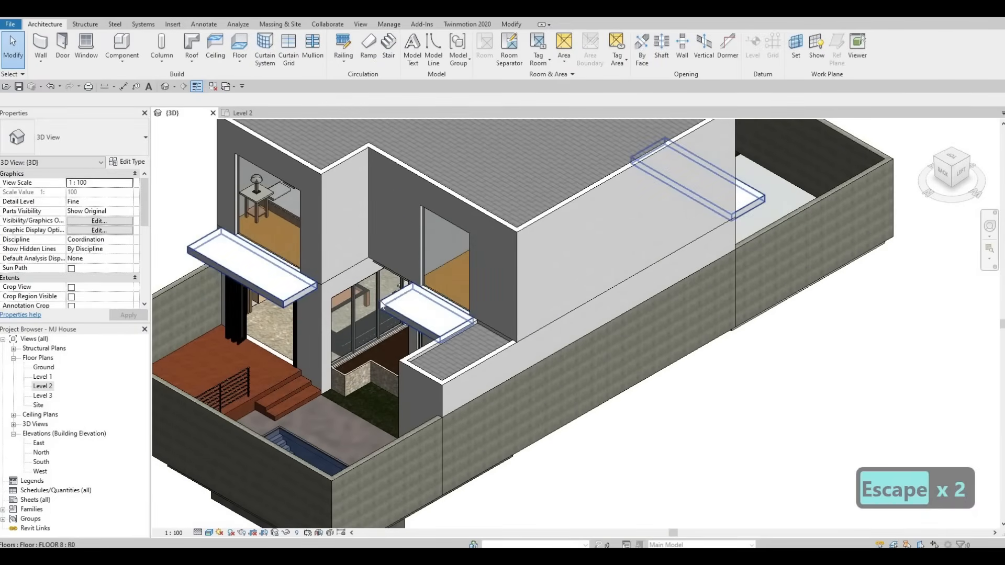
{"action": "middle_click_drag", "start_coordinate": [244, 384], "coordinate": [220, 382], "text": "shift"}
{"action": "double_click", "coordinate": [42, 462]}
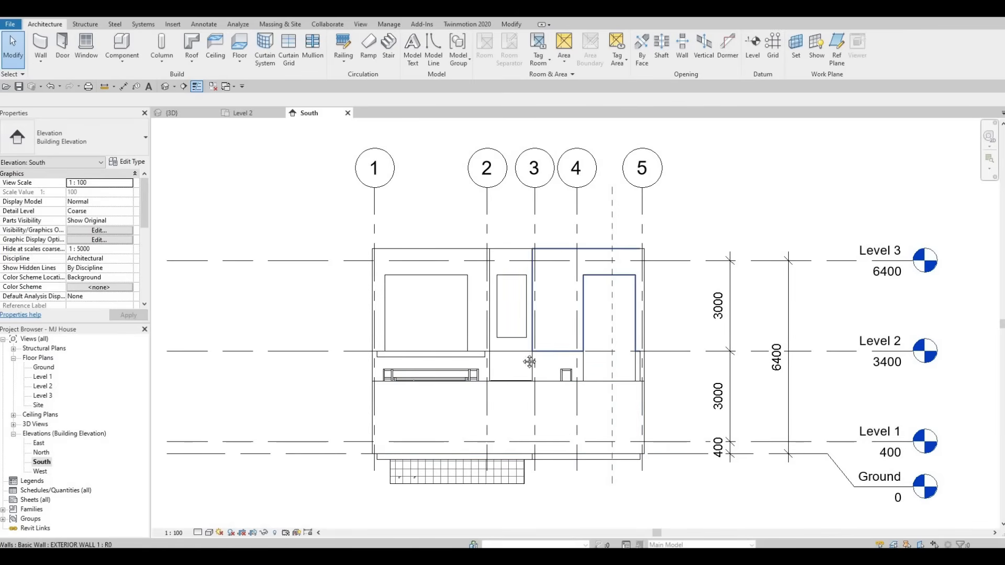
{"action": "scroll", "coordinate": [528, 362], "scroll_direction": "up", "scroll_amount": 1}
{"action": "middle_click_drag", "start_coordinate": [529, 361], "coordinate": [498, 348]}
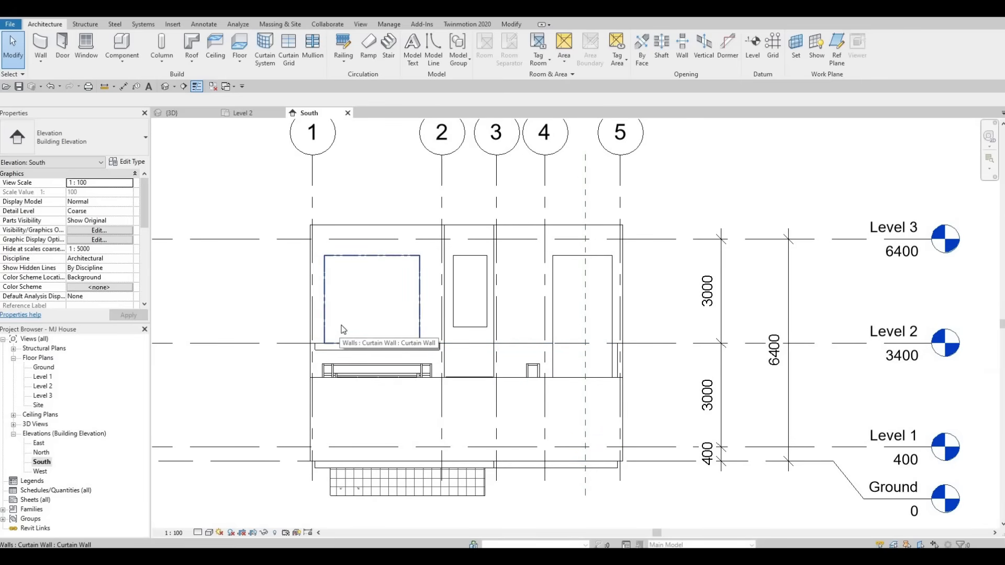
{"action": "scroll", "coordinate": [479, 310], "scroll_direction": "up", "scroll_amount": 5}
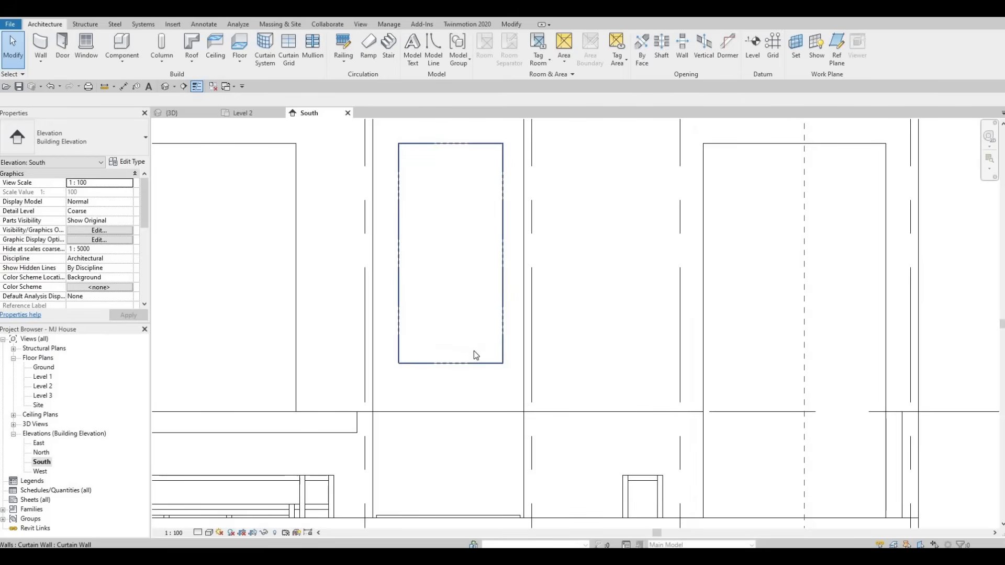
{"action": "left_click", "coordinate": [398, 261]}
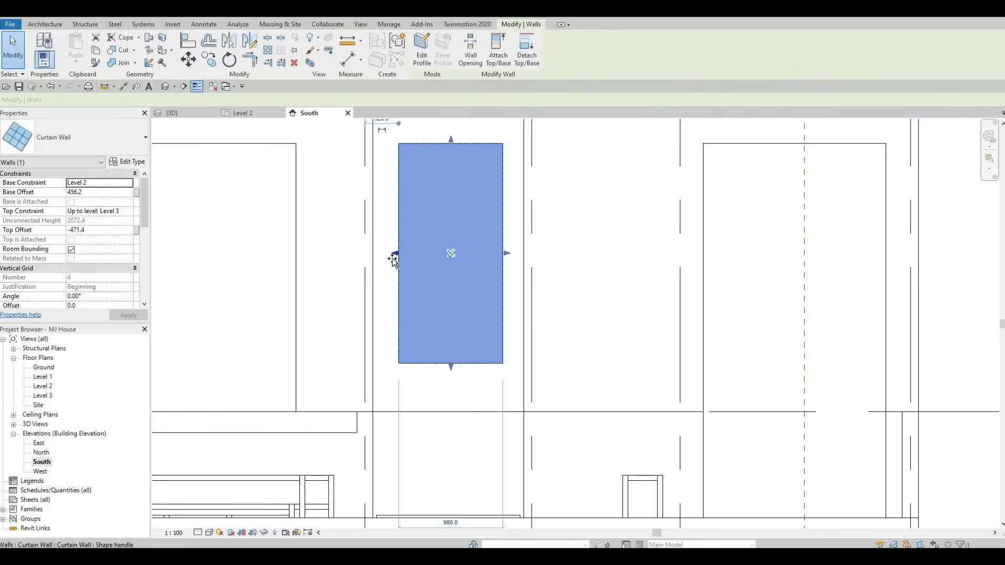
{"action": "left_click_drag", "start_coordinate": [393, 259], "coordinate": [392, 259]}
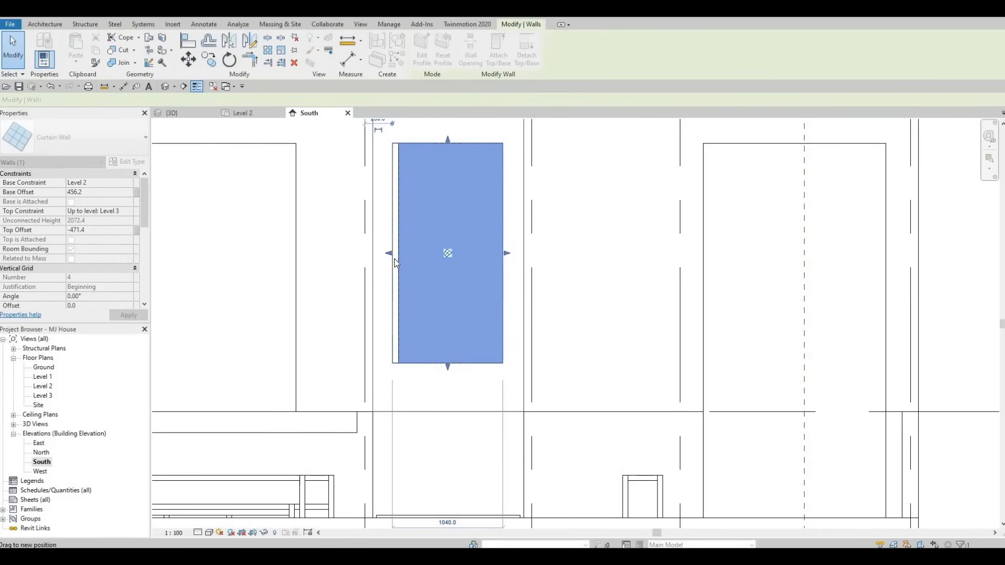
{"action": "key", "text": "Escape"}
{"action": "key", "text": "Escape"}
Step: Drag the same curtain wall window's east edge slightly inward
{"action": "scroll", "coordinate": [397, 240], "scroll_direction": "up", "scroll_amount": 2}
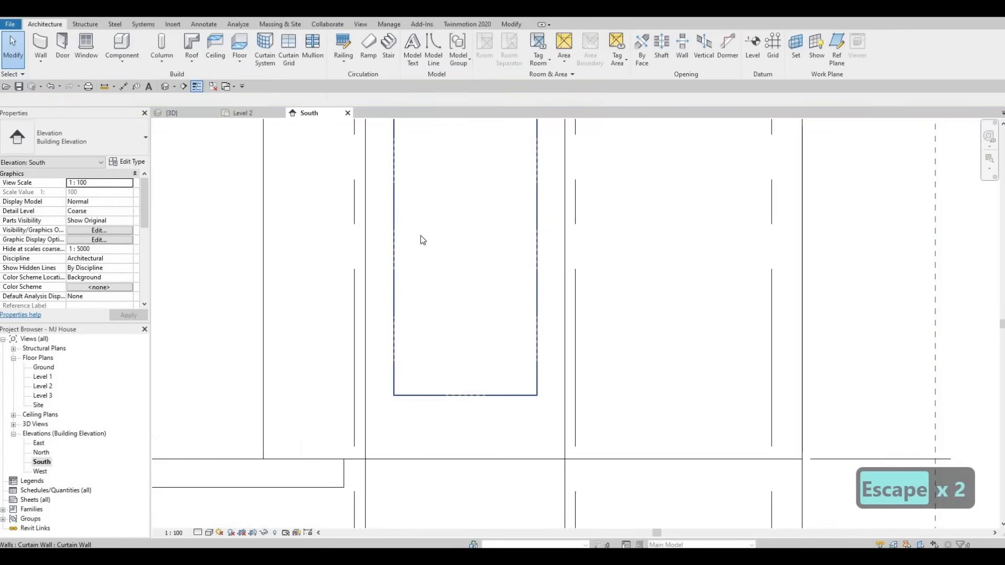
{"action": "scroll", "coordinate": [423, 240], "scroll_direction": "down", "scroll_amount": 3}
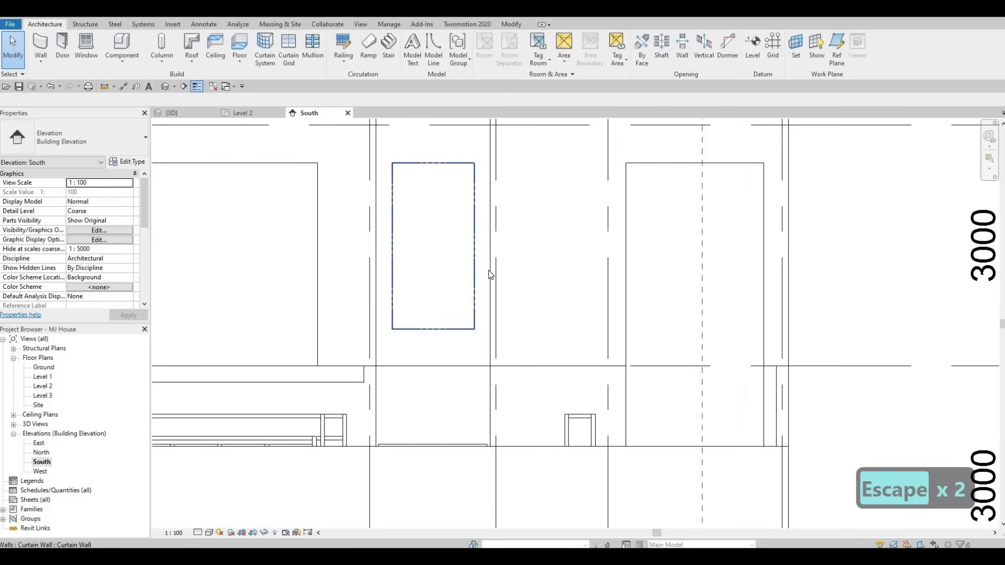
{"action": "left_click", "coordinate": [475, 264]}
{"action": "scroll", "coordinate": [474, 259], "scroll_direction": "up", "scroll_amount": 4}
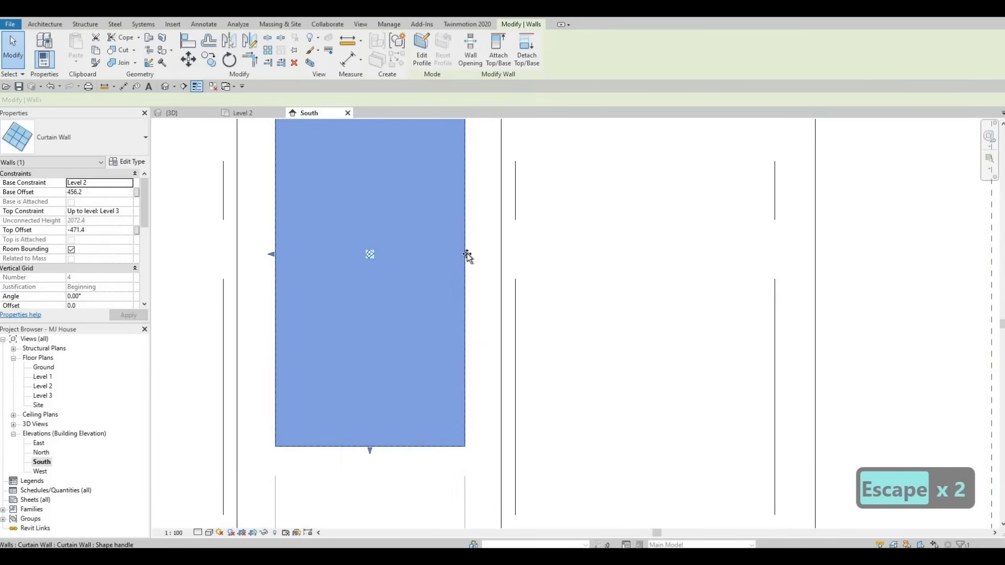
{"action": "left_click_drag", "start_coordinate": [466, 255], "coordinate": [459, 253]}
{"action": "key", "text": "Escape"}
{"action": "scroll", "coordinate": [394, 304], "scroll_direction": "down", "scroll_amount": 5}
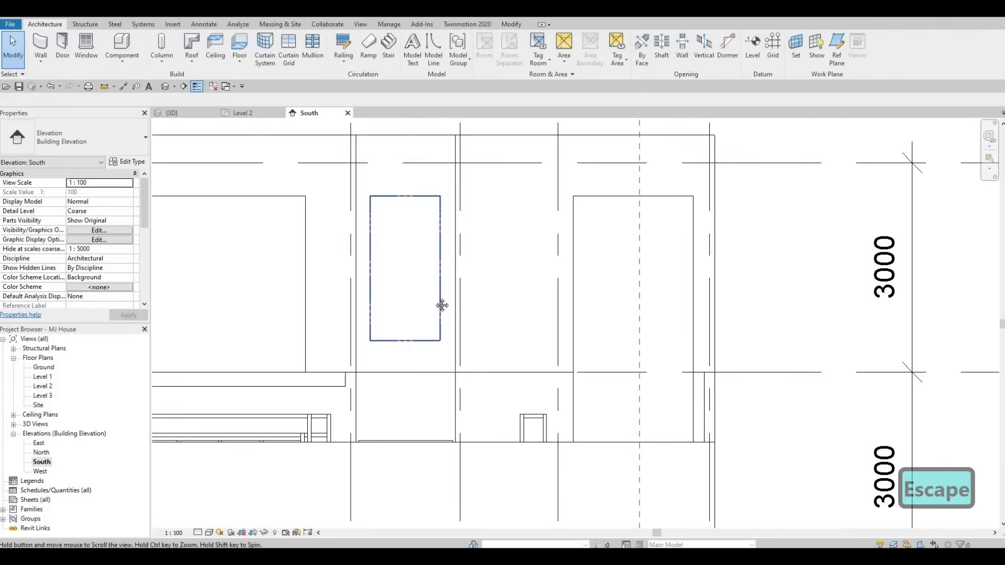
{"action": "key", "text": "Escape"}
{"action": "scroll", "coordinate": [433, 249], "scroll_direction": "down", "scroll_amount": 3}
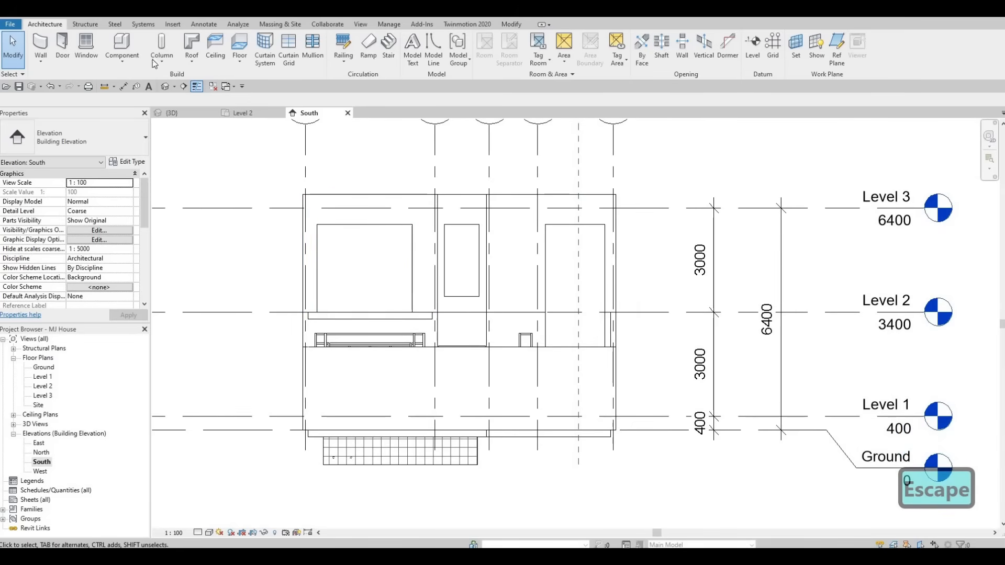
Step: Start a new in-place Generic Models component, keeping the default category and name
{"action": "left_click", "coordinate": [122, 61]}
{"action": "left_click", "coordinate": [135, 103]}
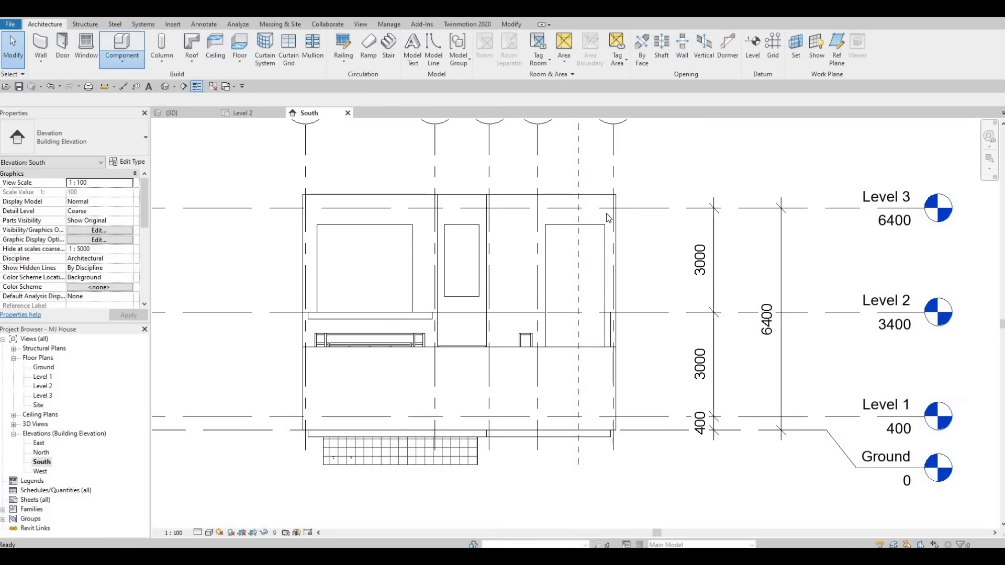
{"action": "scroll", "coordinate": [491, 253], "scroll_direction": "down", "scroll_amount": 4}
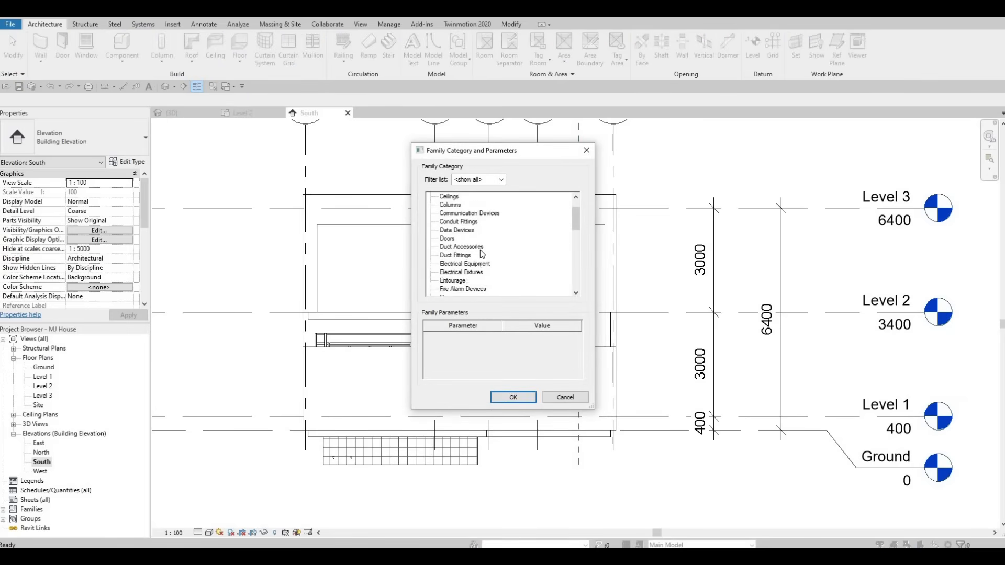
{"action": "left_click", "coordinate": [516, 397]}
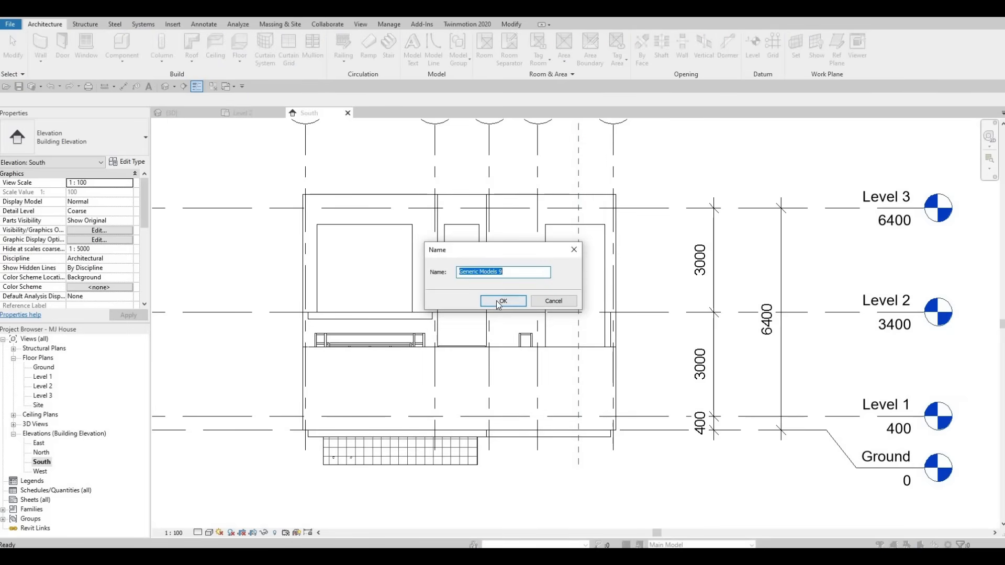
{"action": "left_click", "coordinate": [497, 301]}
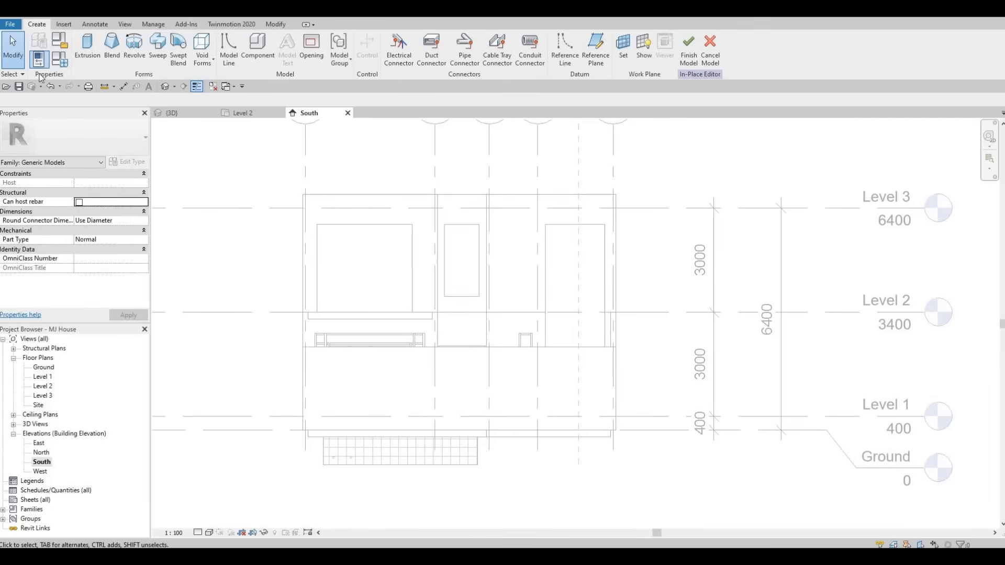
Step: Start an extrusion on the south exterior wall's face and pick the window's top edge and the wall's west edge as sketch lines
{"action": "left_click", "coordinate": [87, 49]}
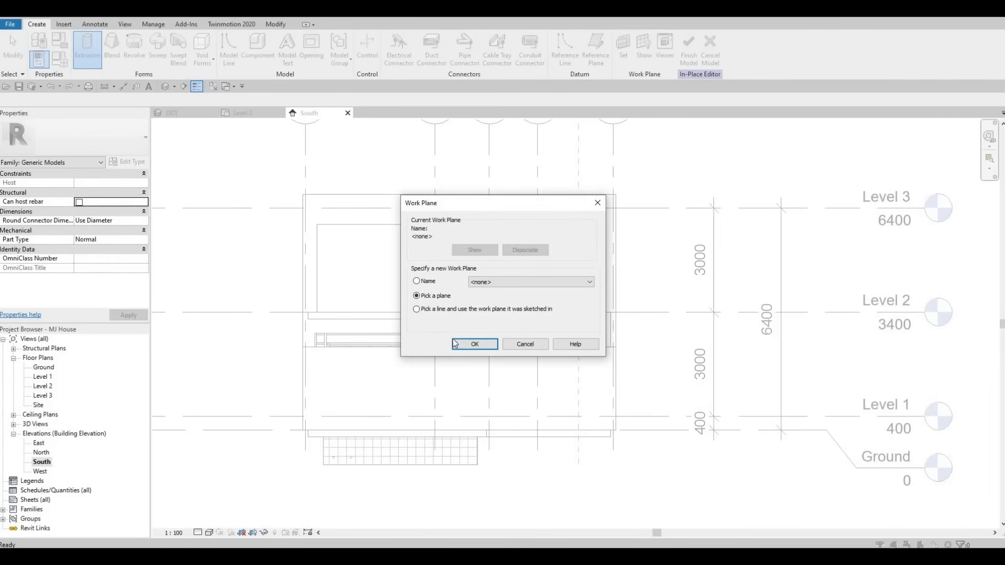
{"action": "key", "text": "Return"}
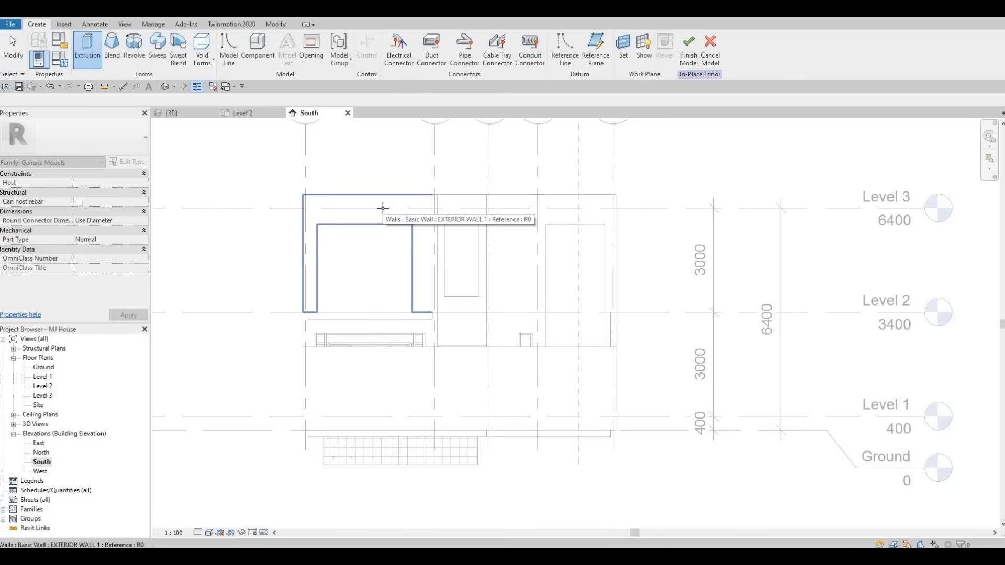
{"action": "left_click", "coordinate": [383, 207]}
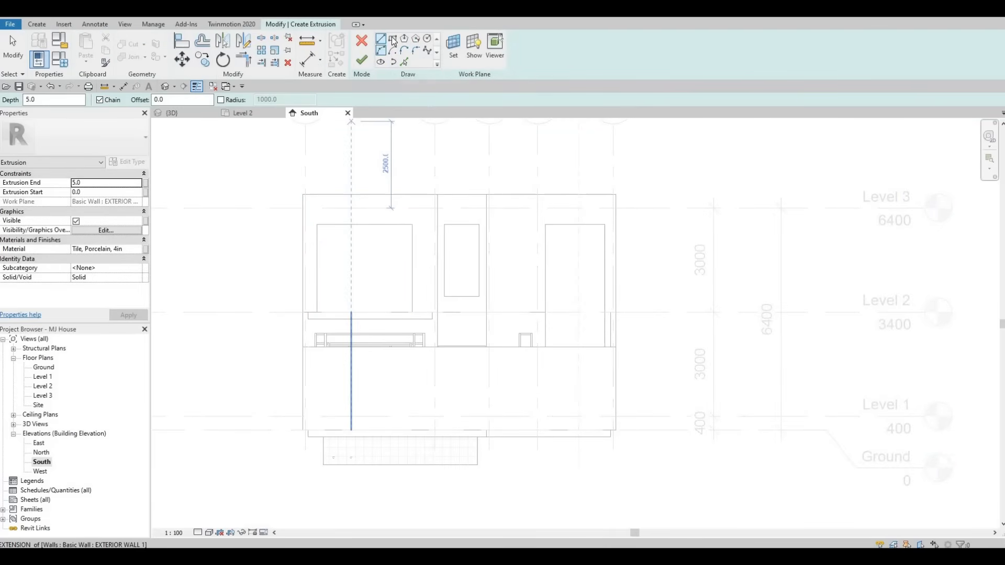
{"action": "key", "text": "p"}
{"action": "key", "text": "l"}
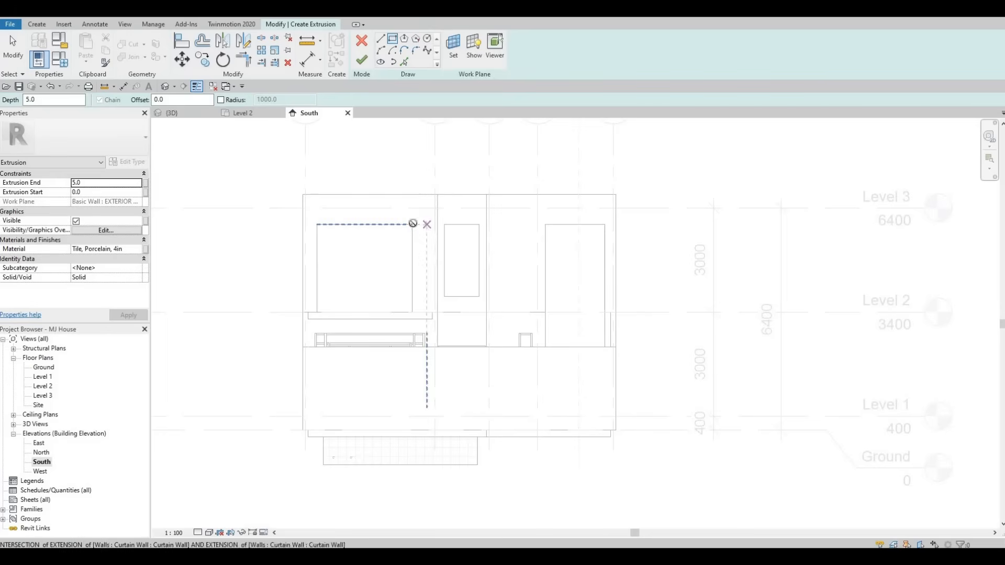
{"action": "left_click", "coordinate": [350, 214]}
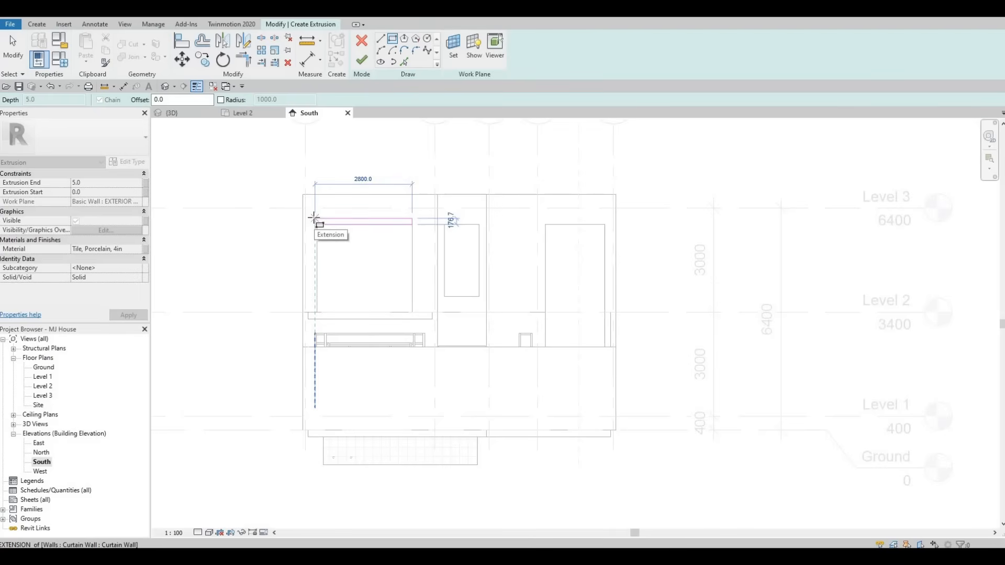
{"action": "left_click", "coordinate": [314, 218]}
{"action": "key", "text": "Escape"}
{"action": "scroll", "coordinate": [322, 241], "scroll_direction": "up", "scroll_amount": 2}
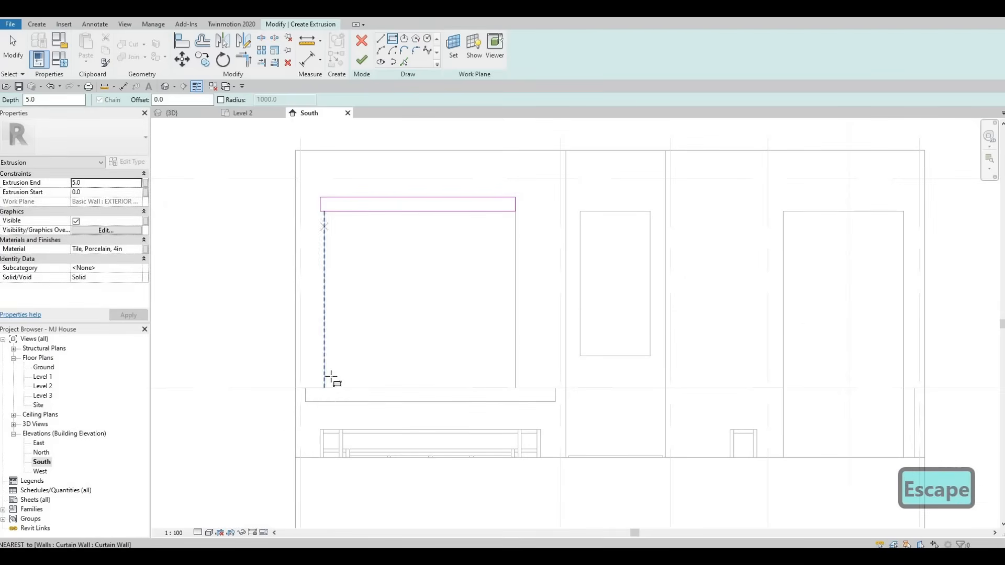
{"action": "left_click", "coordinate": [309, 323]}
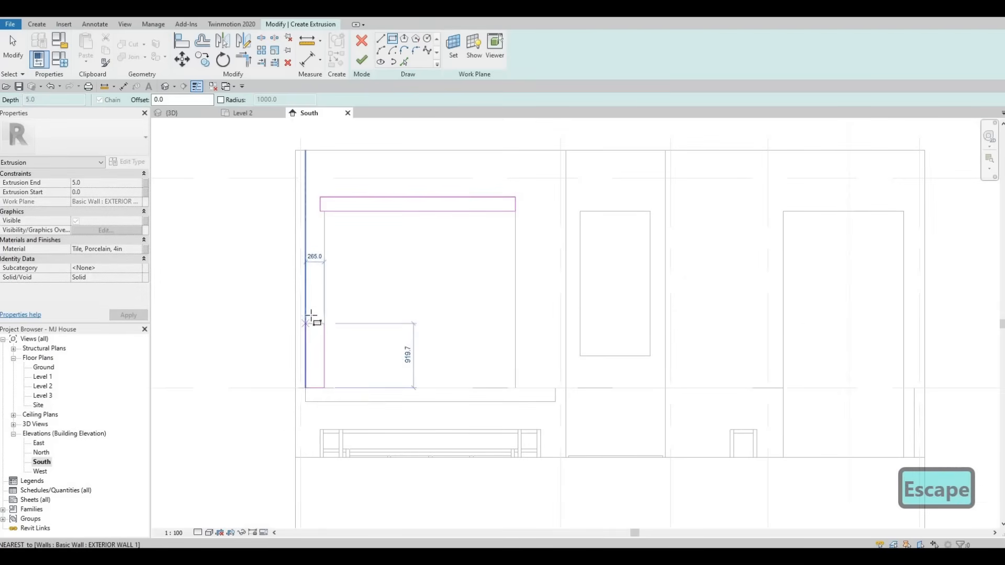
{"action": "left_click", "coordinate": [311, 317]}
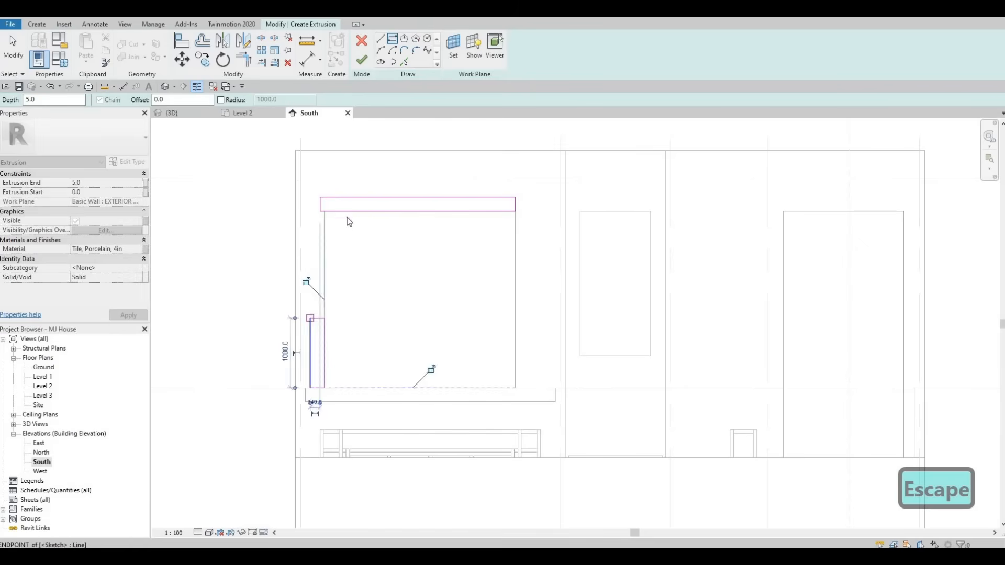
{"action": "key", "text": "Escape"}
{"action": "key", "text": "Escape"}
Step: Set the top sketch line's dimension to 200 mm
{"action": "left_click", "coordinate": [354, 198]}
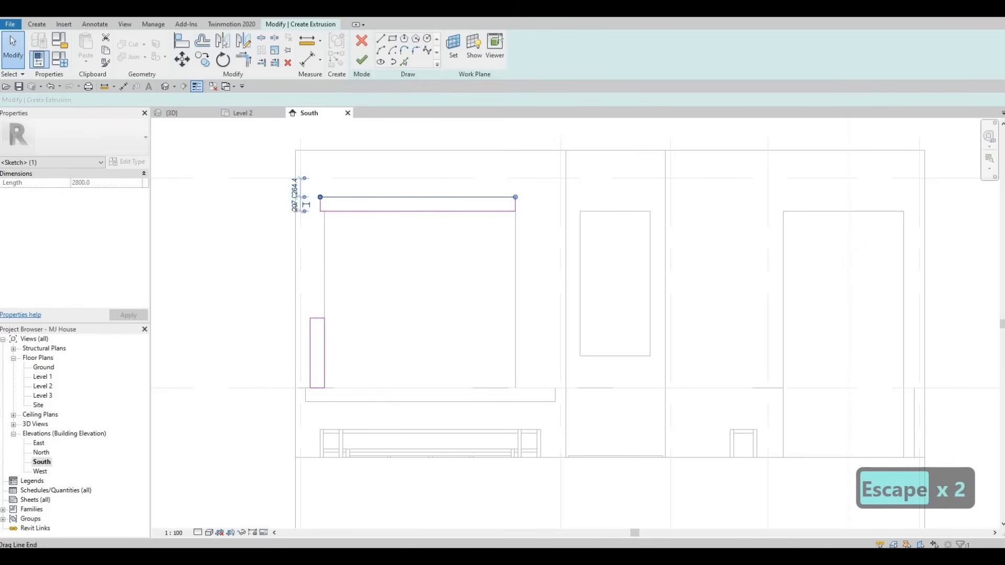
{"action": "type", "text": "200"}
{"action": "key", "text": "Return"}
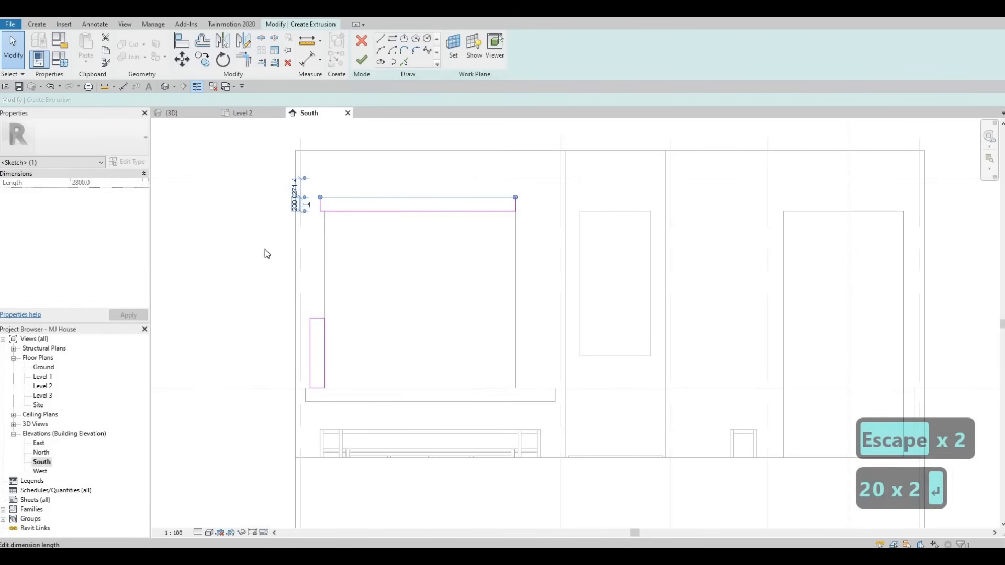
{"action": "key", "text": "Escape"}
{"action": "key", "text": "Escape"}
{"action": "key", "text": "Escape"}
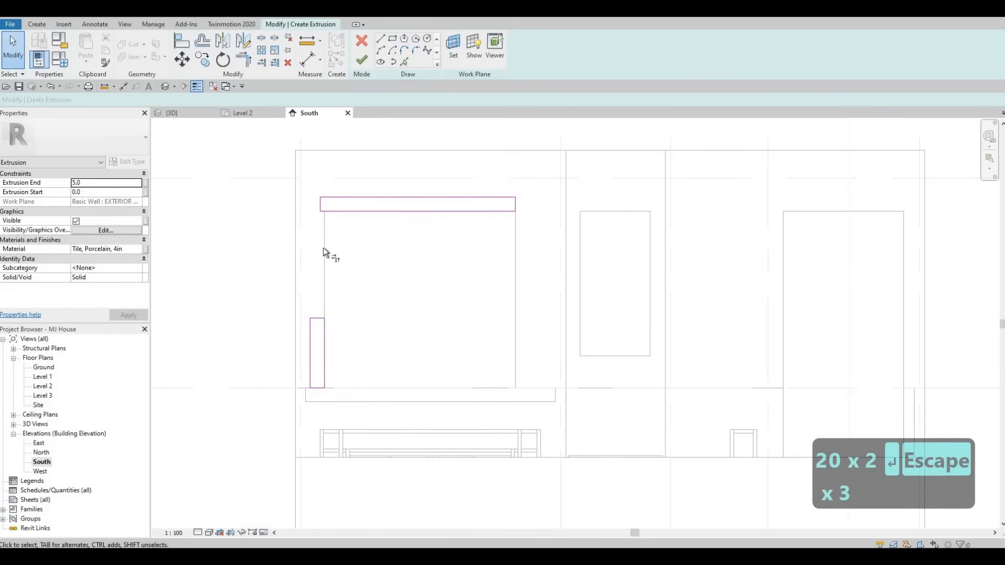
Step: Trim the top and west sketch lines into a corner and delete the leftover short segments
{"action": "key", "text": "t"}
{"action": "key", "text": "r"}
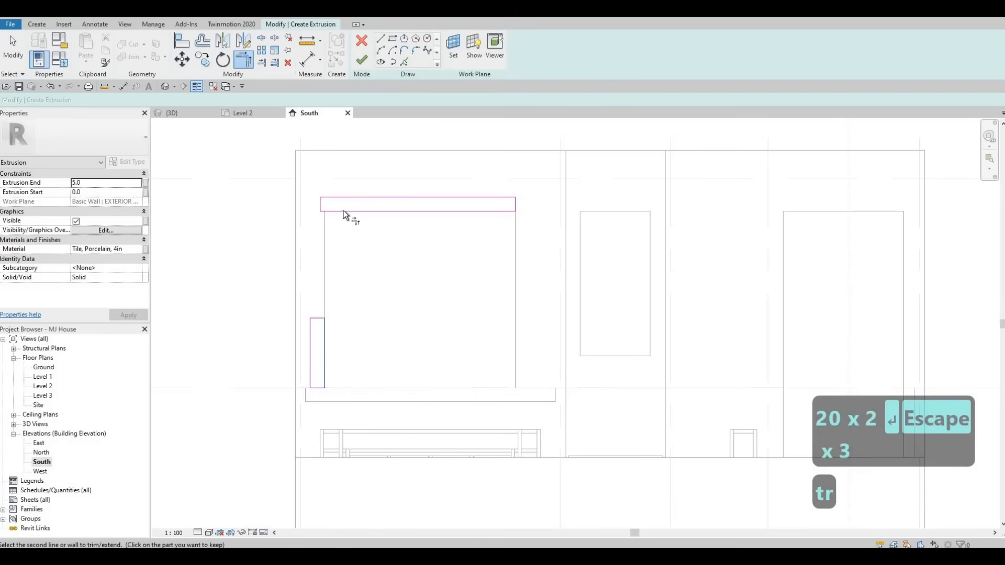
{"action": "left_click", "coordinate": [346, 210]}
{"action": "left_click", "coordinate": [324, 322]}
{"action": "left_click", "coordinate": [312, 337]}
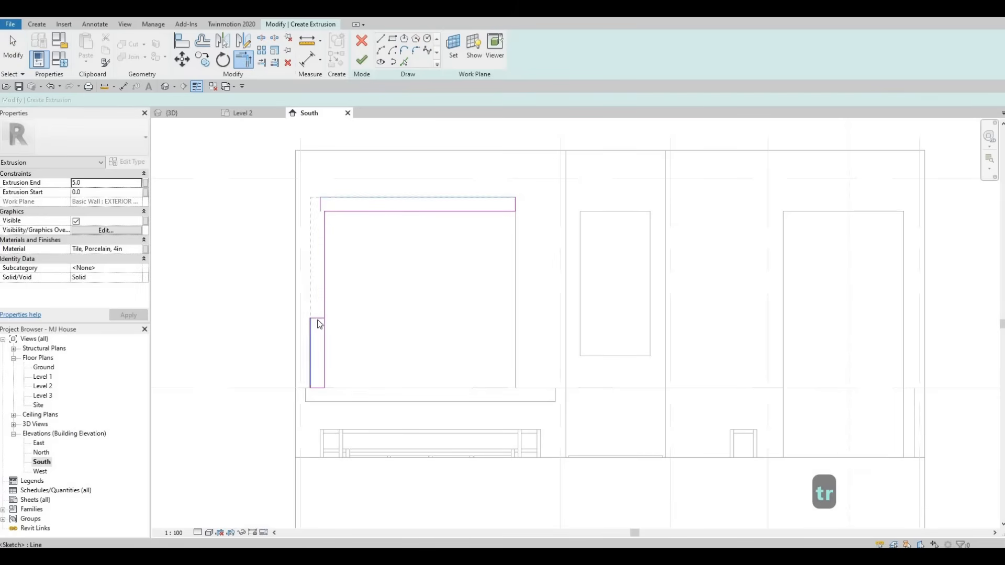
{"action": "key", "text": "Escape"}
{"action": "key", "text": "Escape"}
{"action": "left_click", "coordinate": [317, 319]}
{"action": "key", "text": "Delete"}
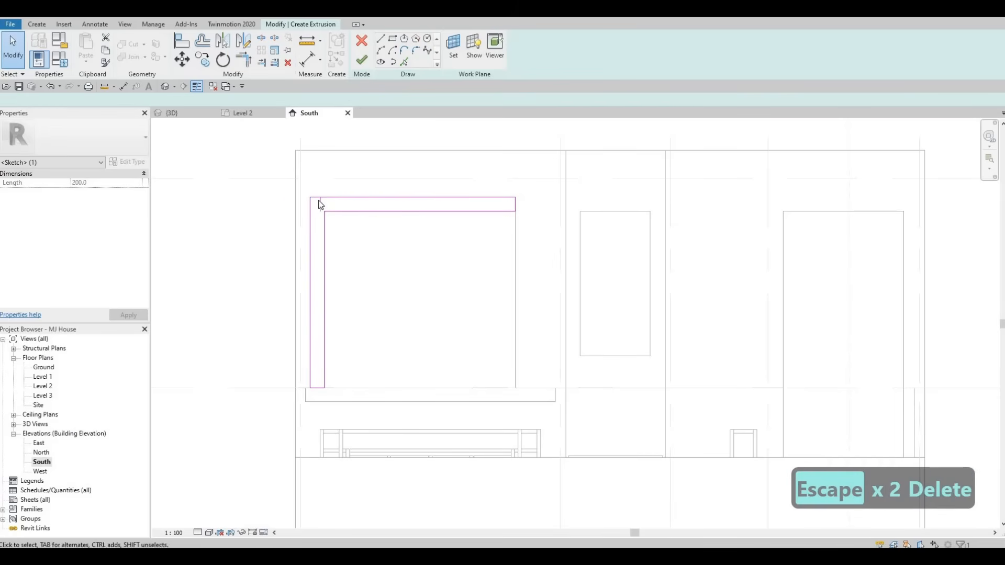
{"action": "key", "text": "Delete"}
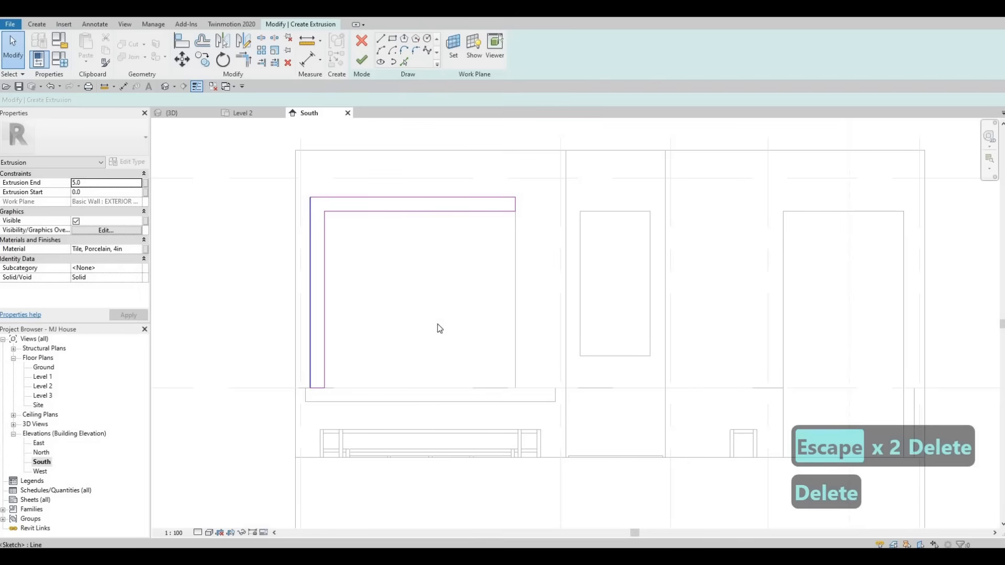
{"action": "key", "text": "F1"}
{"action": "scroll", "coordinate": [378, 343], "scroll_direction": "down", "scroll_amount": 2}
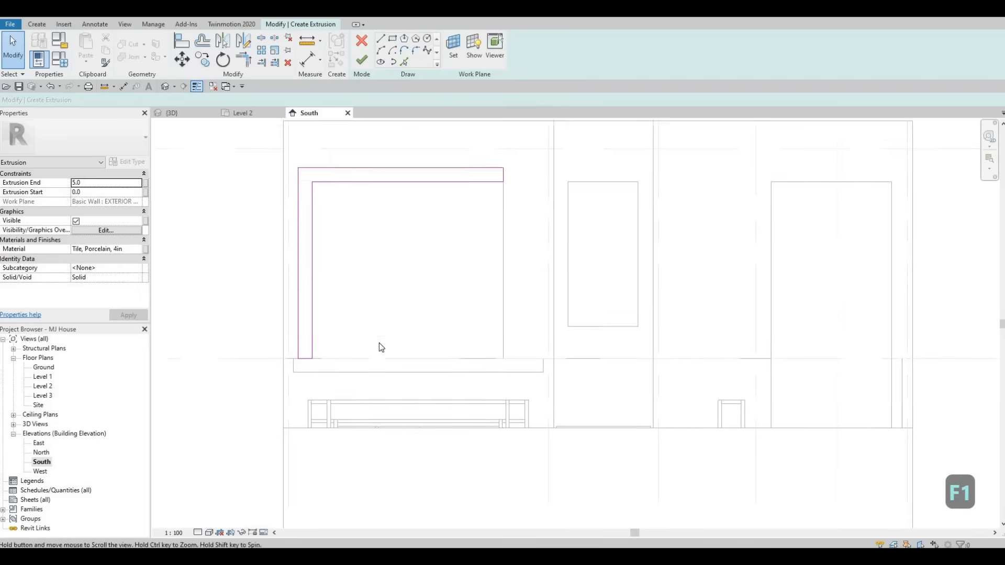
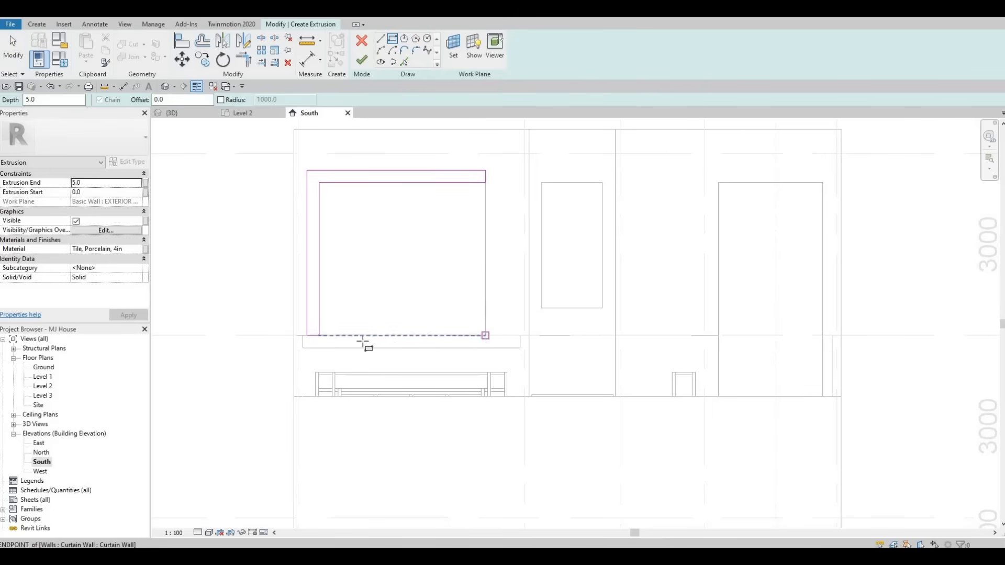
Step: Pick the window's bottom edge and east edge as additional sketch lines for the frame profile
{"action": "left_click", "coordinate": [485, 336]}
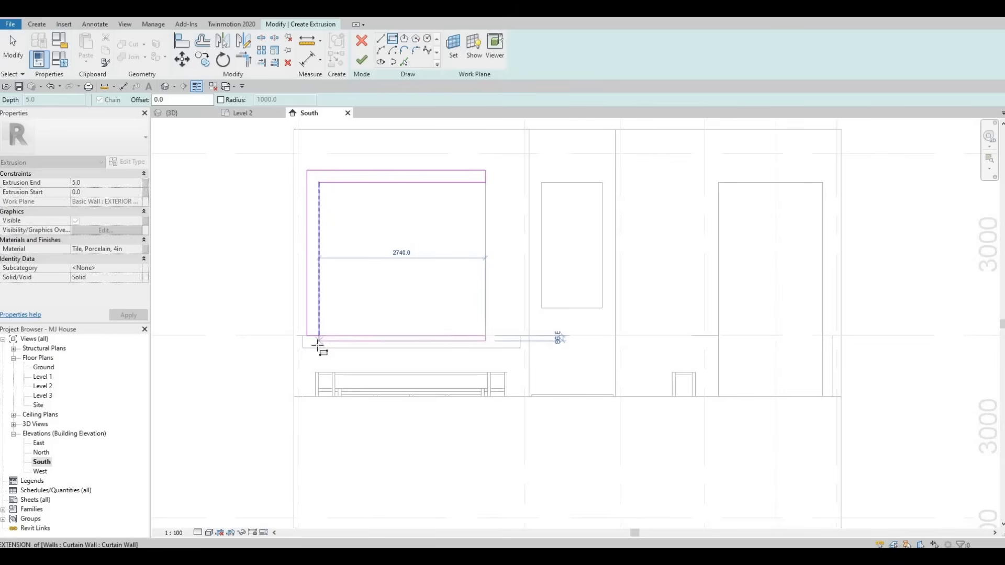
{"action": "scroll", "coordinate": [318, 346], "scroll_direction": "up", "scroll_amount": 1}
{"action": "left_click", "coordinate": [335, 348]}
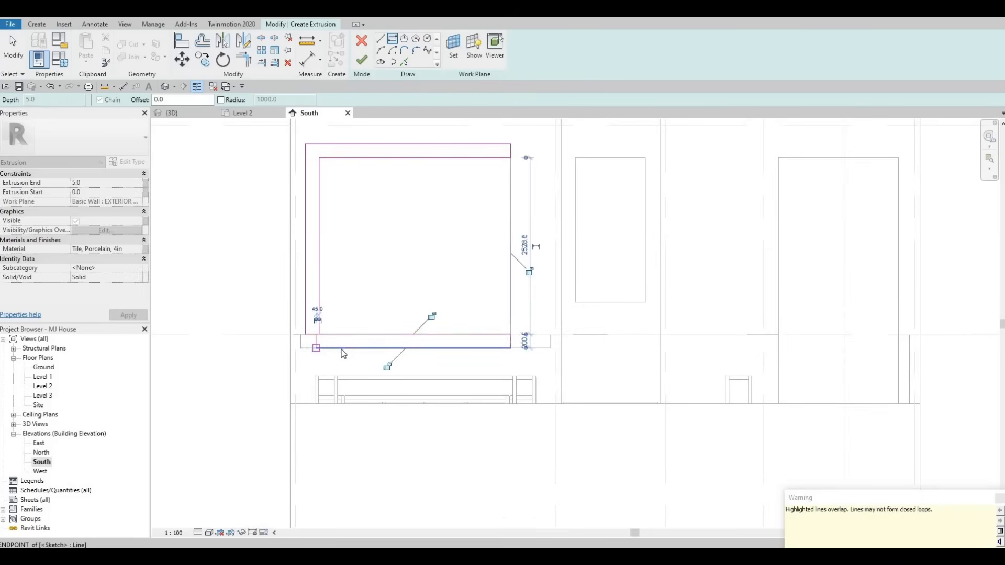
{"action": "key", "text": "Escape"}
{"action": "key", "text": "Escape"}
{"action": "key", "text": "Escape"}
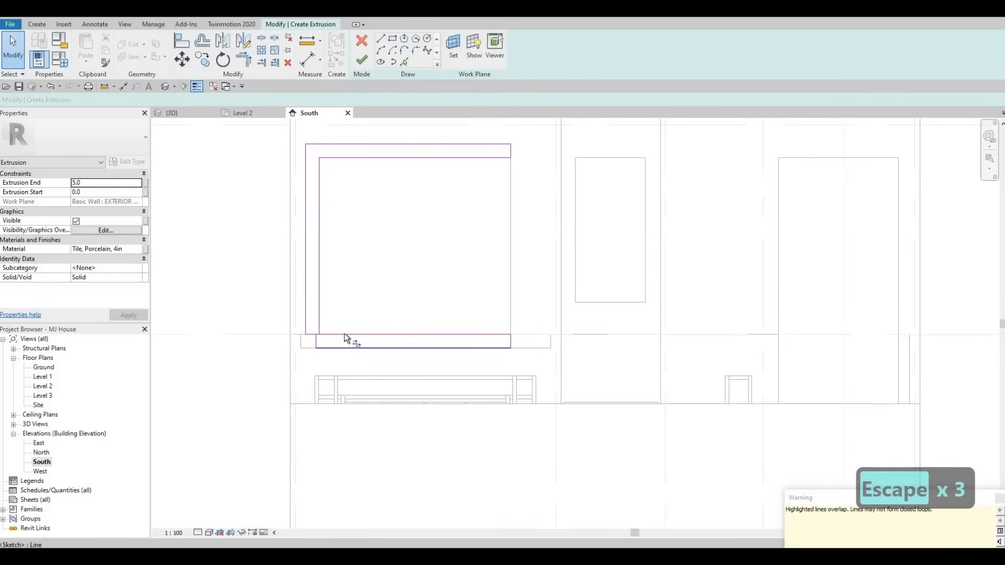
Step: Trim the west and bottom sketch lines into a corner and delete the leftover overlapping segments
{"action": "key", "text": "t"}
{"action": "key", "text": "r"}
{"action": "left_click", "coordinate": [328, 348]}
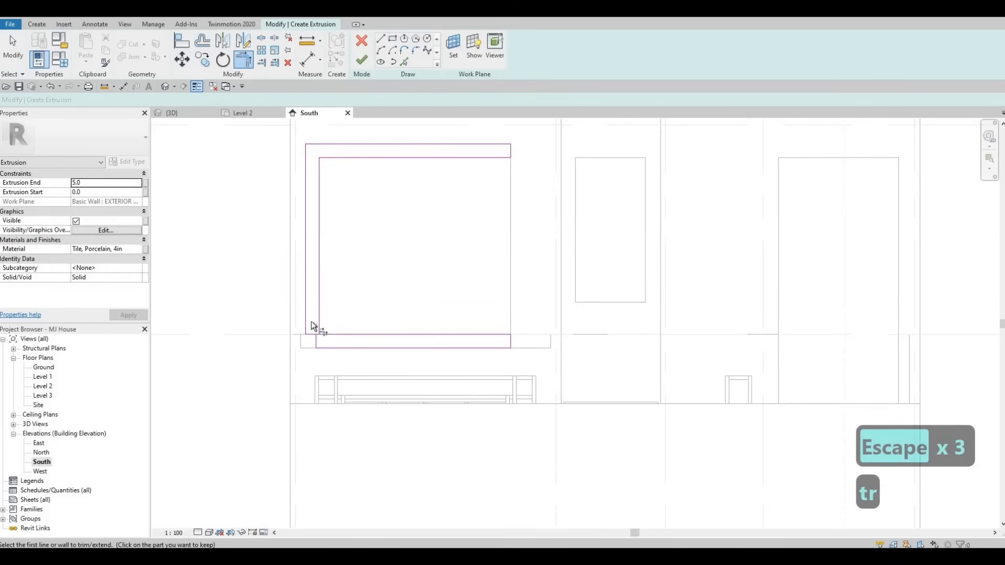
{"action": "left_click", "coordinate": [314, 341]}
{"action": "key", "text": "Escape"}
{"action": "key", "text": "Escape"}
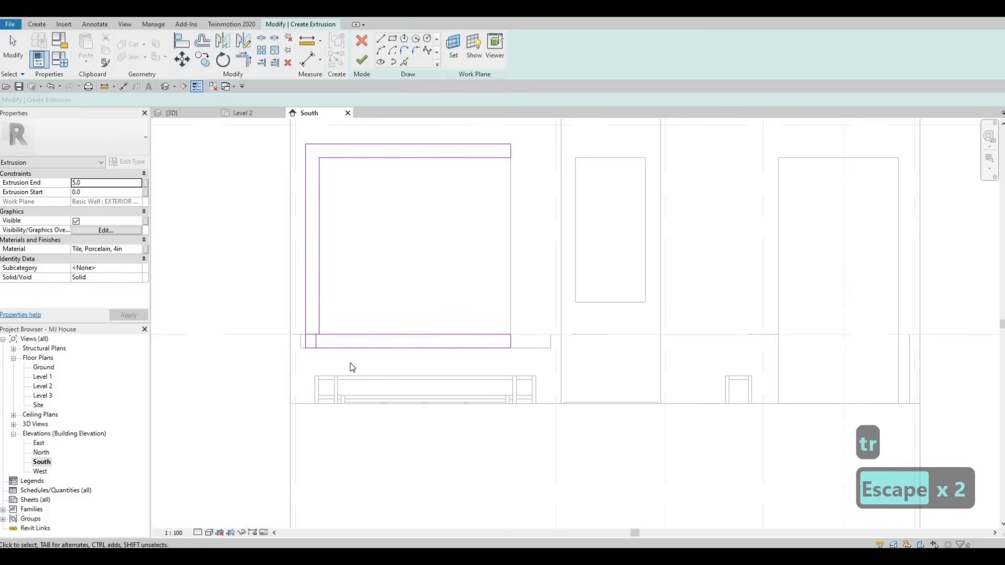
{"action": "left_click_drag", "start_coordinate": [262, 308], "coordinate": [355, 362]}
{"action": "key", "text": "Delete"}
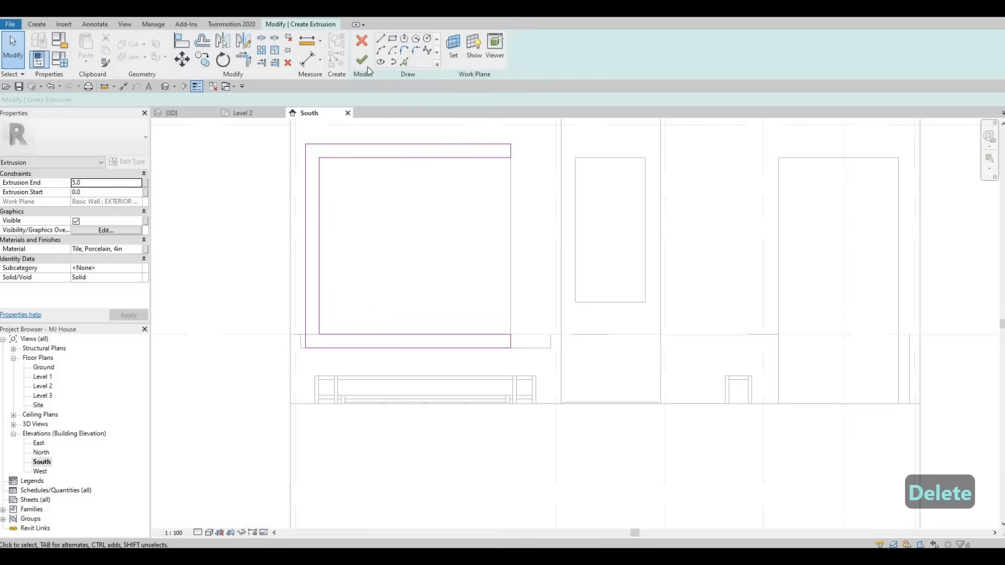
Step: Set the extrusion end to 600 and the material to Glulam 28c from AEC Wood materials, then finish the in-place model
{"action": "left_click", "coordinate": [96, 183]}
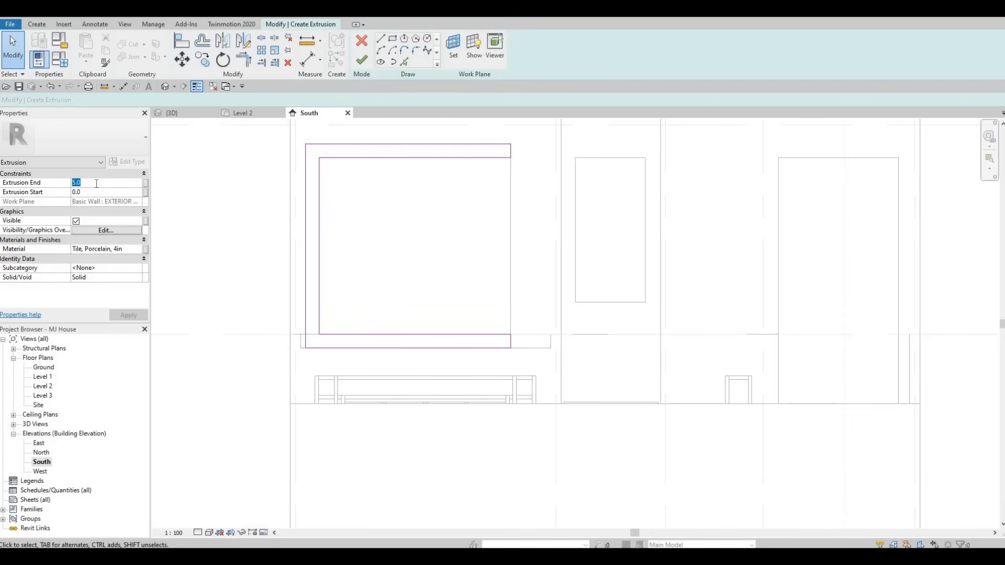
{"action": "type", "text": "600"}
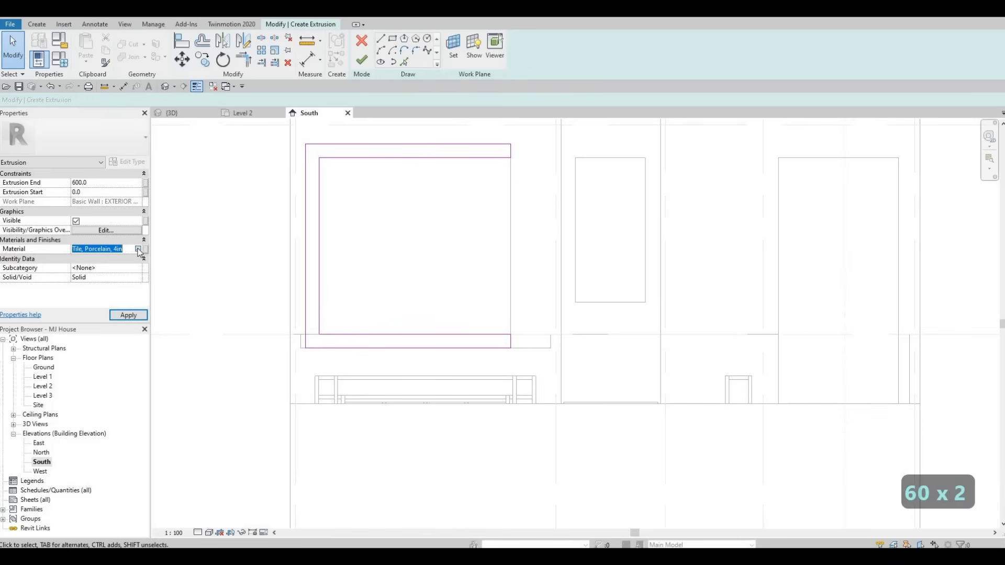
{"action": "left_click", "coordinate": [138, 249]}
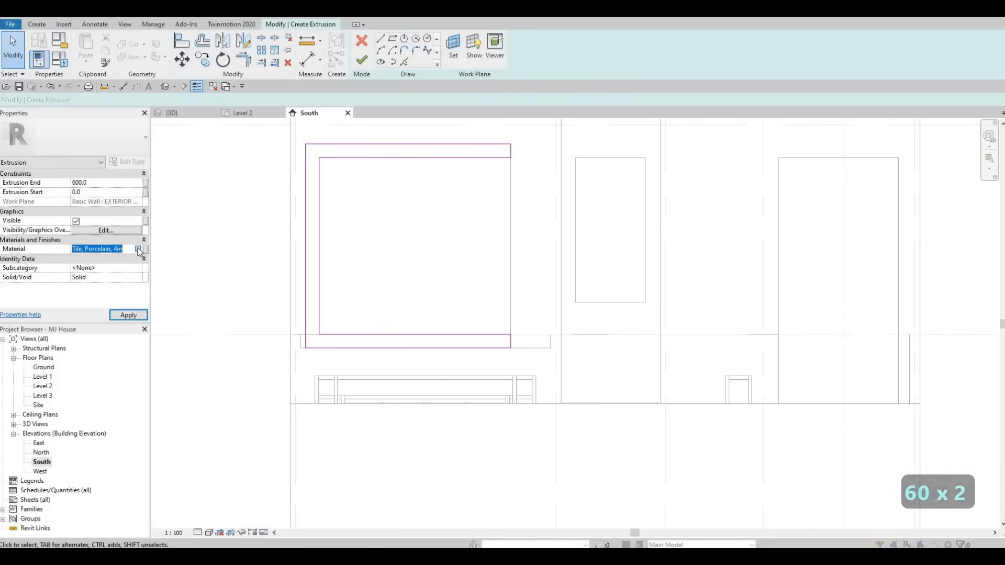
{"action": "scroll", "coordinate": [303, 183], "scroll_direction": "up", "scroll_amount": 1}
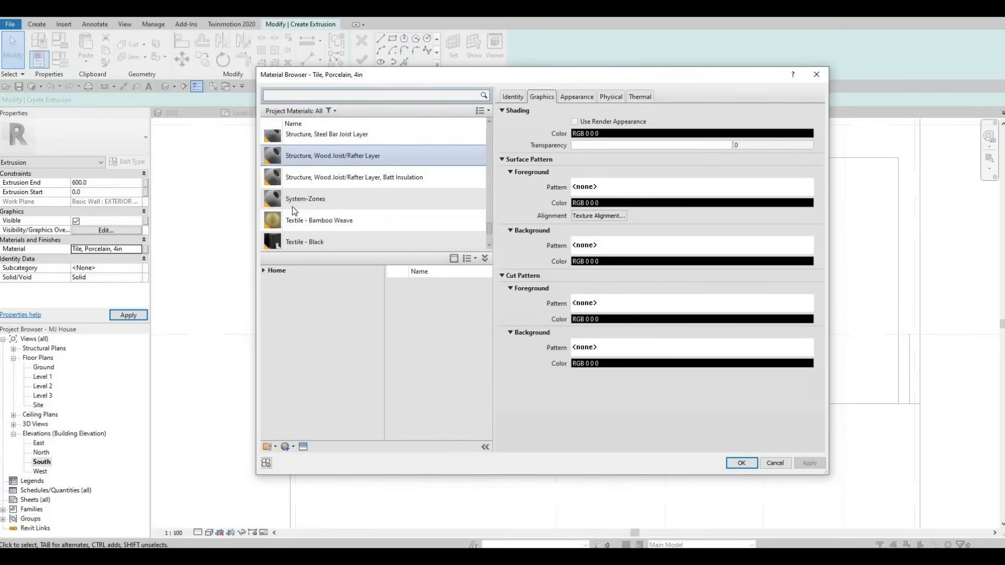
{"action": "scroll", "coordinate": [311, 204], "scroll_direction": "down", "scroll_amount": 1}
{"action": "scroll", "coordinate": [335, 183], "scroll_direction": "down", "scroll_amount": 5}
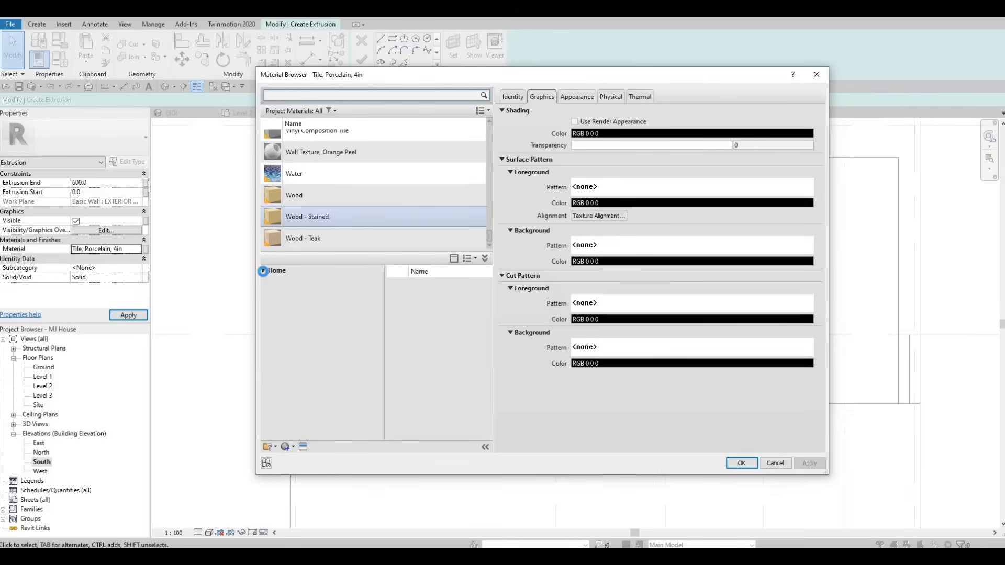
{"action": "left_click", "coordinate": [263, 270]}
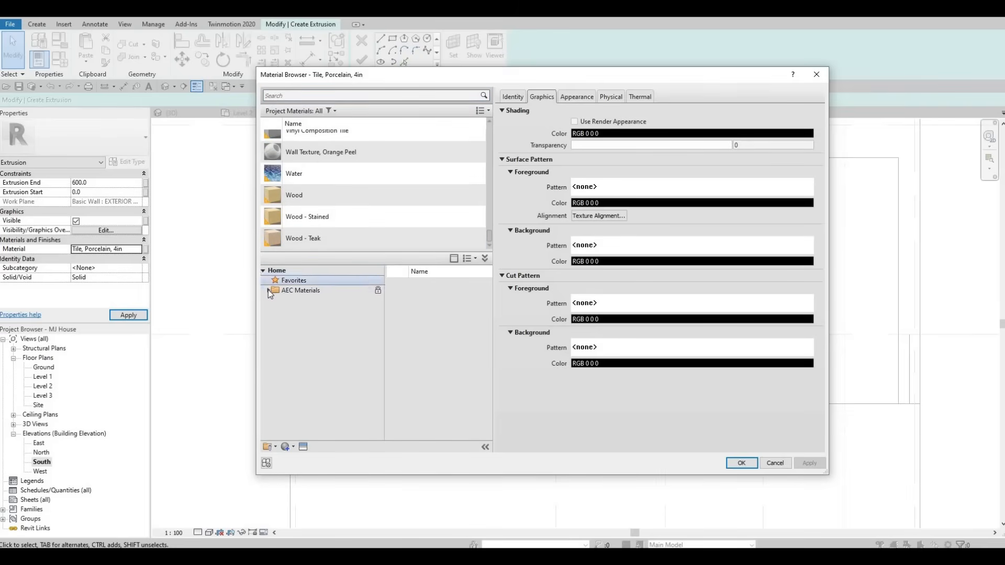
{"action": "left_click", "coordinate": [269, 290]}
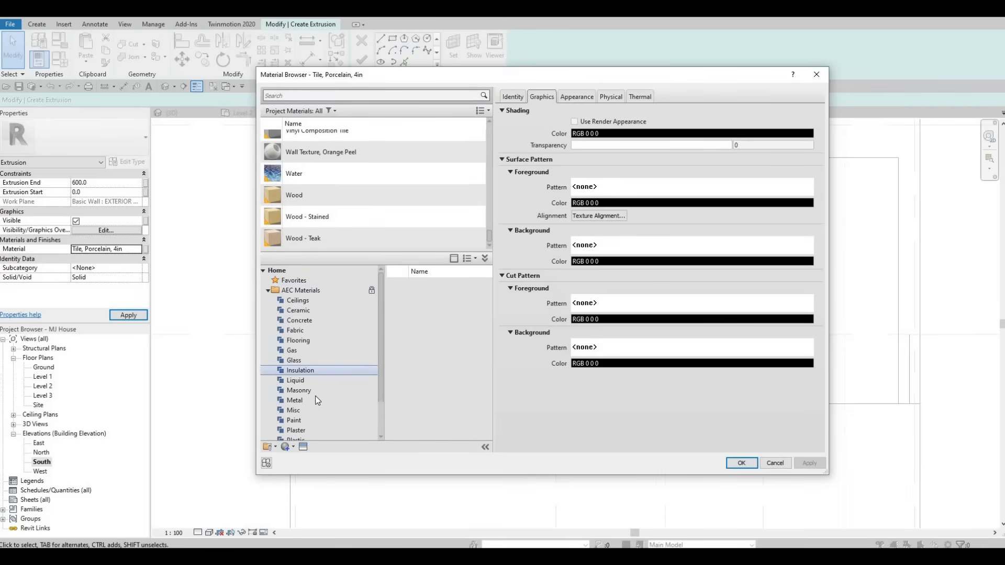
{"action": "scroll", "coordinate": [309, 408], "scroll_direction": "down", "scroll_amount": 2}
{"action": "left_click", "coordinate": [293, 431]}
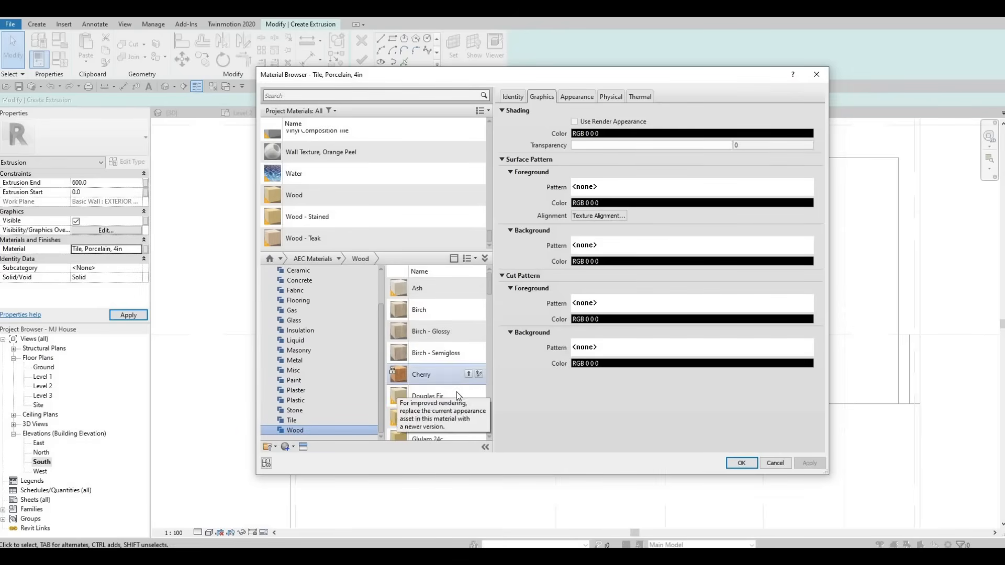
{"action": "scroll", "coordinate": [454, 394], "scroll_direction": "down", "scroll_amount": 3}
{"action": "scroll", "coordinate": [454, 387], "scroll_direction": "down", "scroll_amount": 3}
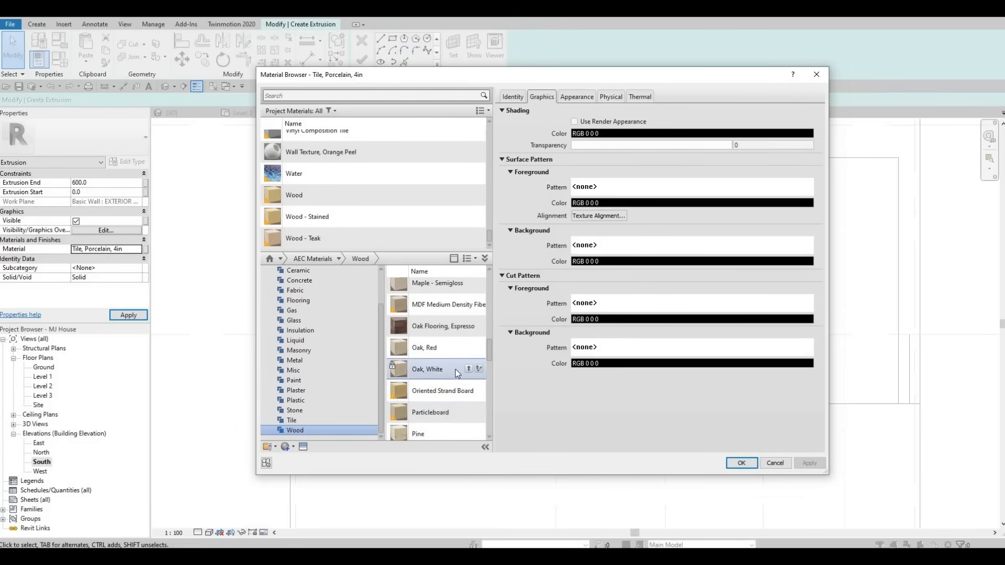
{"action": "scroll", "coordinate": [456, 369], "scroll_direction": "up", "scroll_amount": 4}
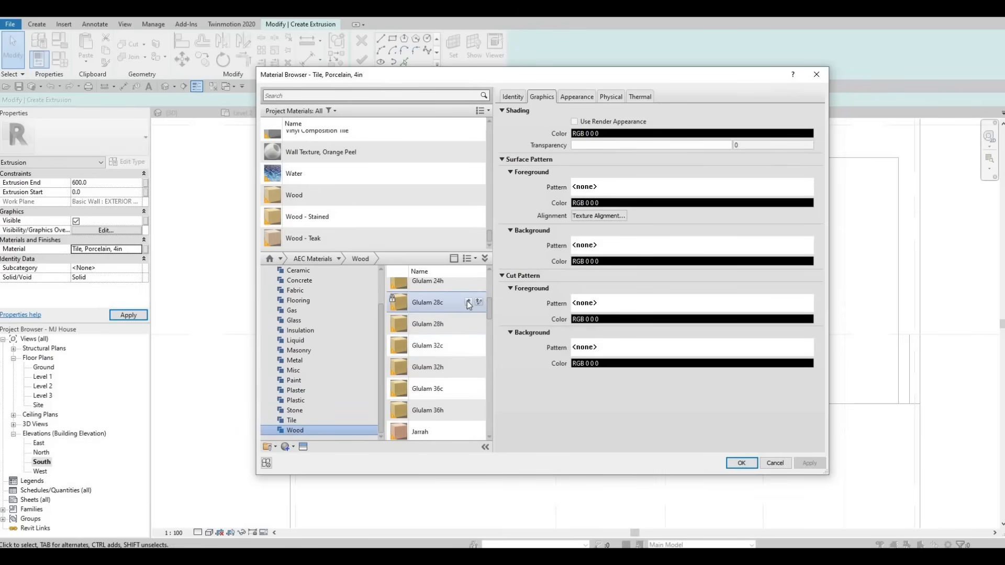
{"action": "left_click", "coordinate": [740, 466]}
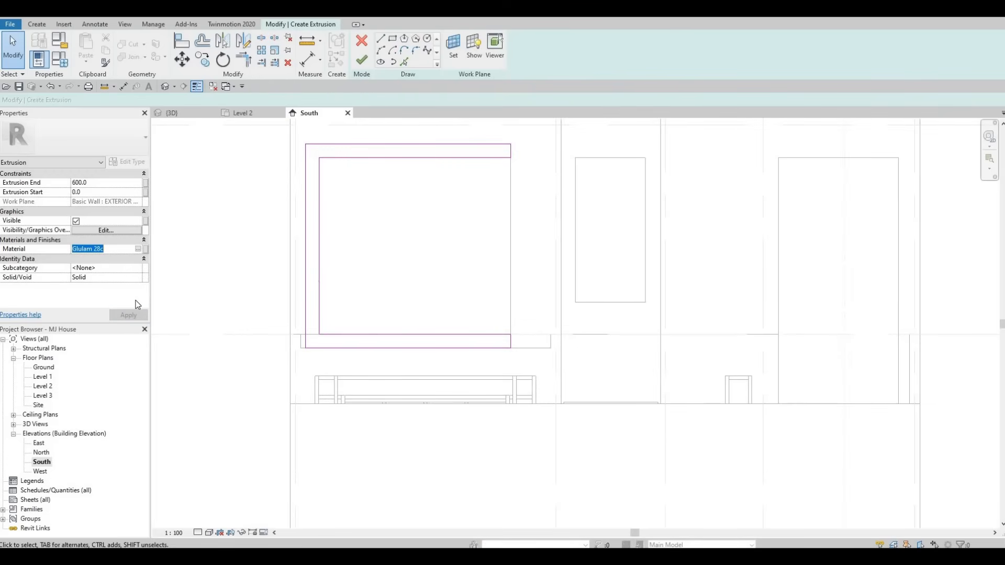
{"action": "key", "text": "ctrl+c"}
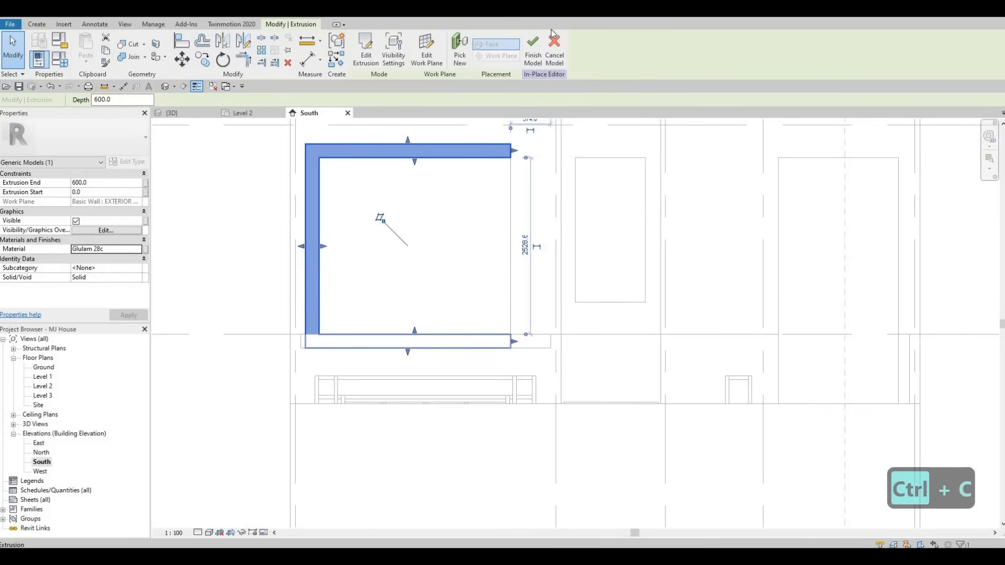
{"action": "left_click", "coordinate": [539, 44]}
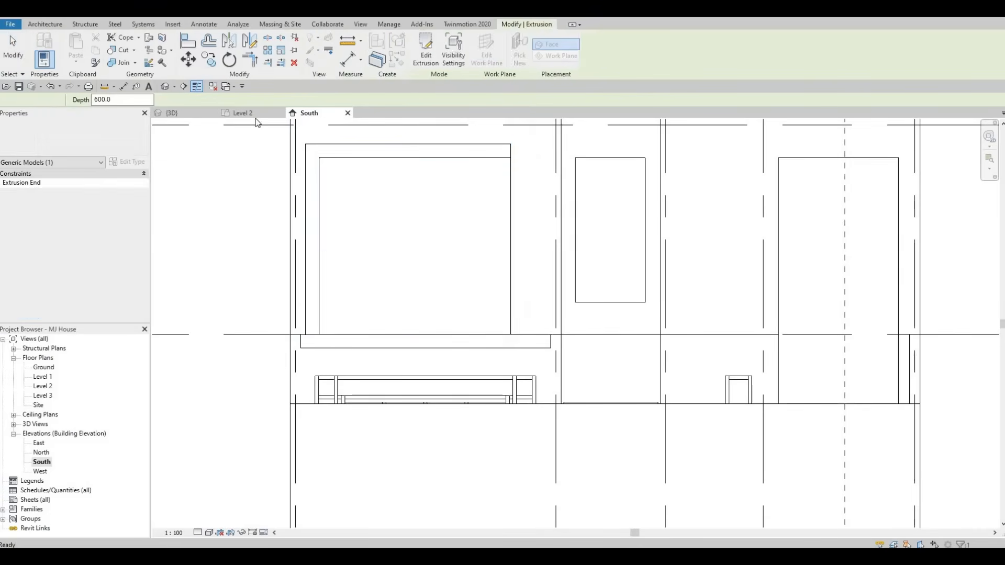
Step: On the Level 2 plan, delete the rectangular element projecting outside the north bedroom's exterior wall
{"action": "left_click", "coordinate": [237, 114]}
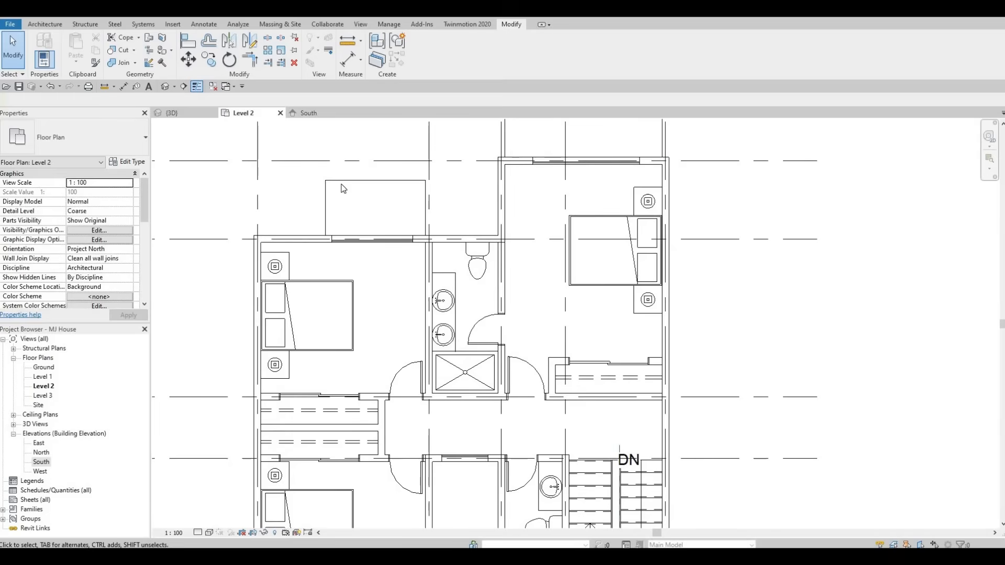
{"action": "left_click", "coordinate": [340, 184]}
{"action": "scroll", "coordinate": [342, 185], "scroll_direction": "down", "scroll_amount": 3}
{"action": "key", "text": "Delete"}
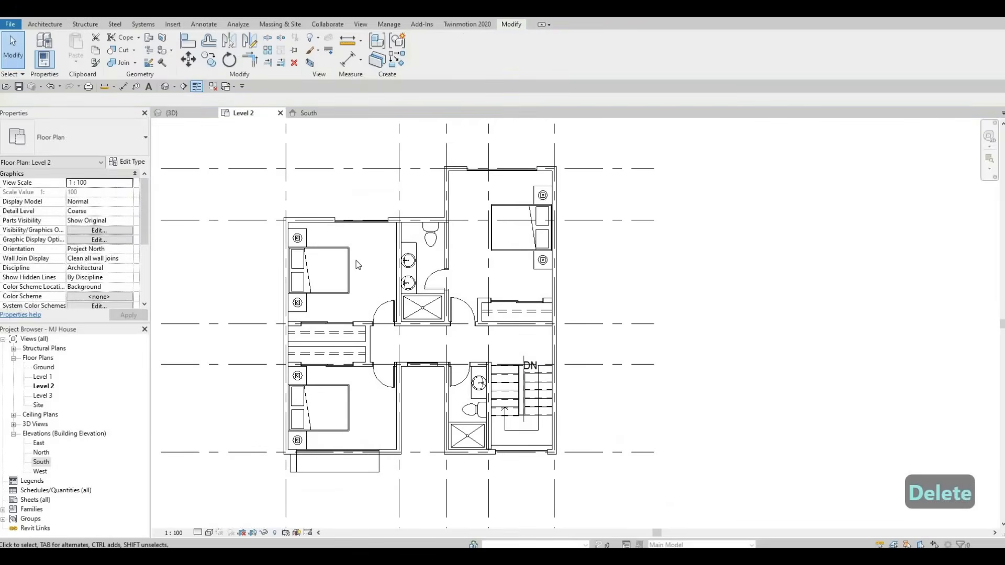
Step: Inspect the new frame around the south bedroom window in the plan and 3D views
{"action": "scroll", "coordinate": [366, 319], "scroll_direction": "down", "scroll_amount": 1}
{"action": "middle_click_drag", "start_coordinate": [384, 381], "coordinate": [381, 313]}
{"action": "scroll", "coordinate": [381, 314], "scroll_direction": "up", "scroll_amount": 2}
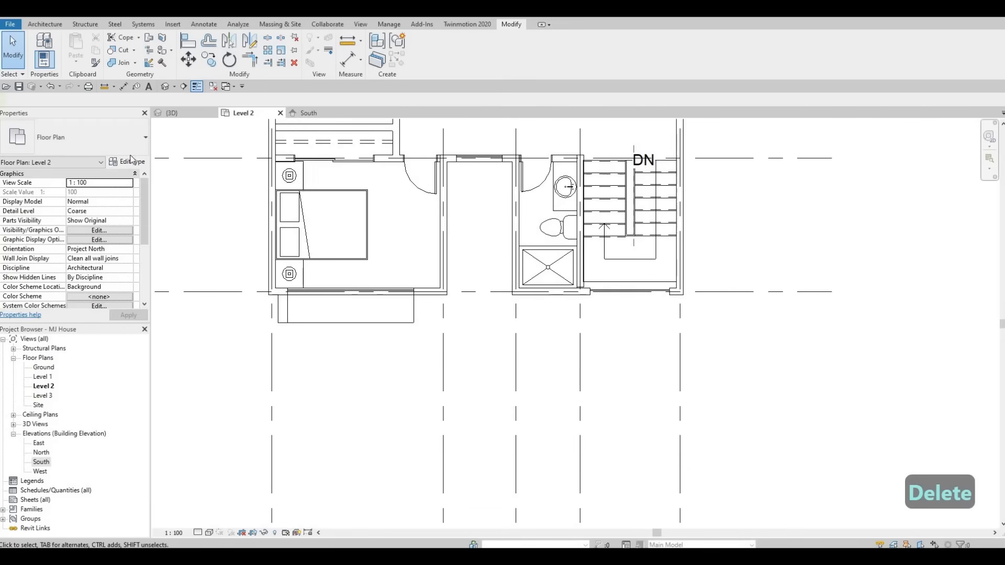
{"action": "left_click", "coordinate": [172, 112]}
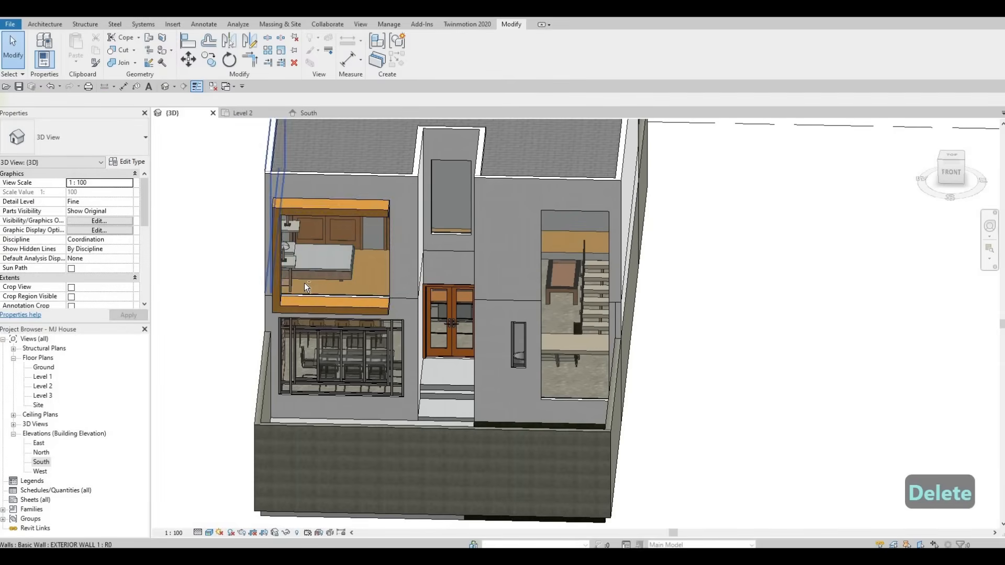
{"action": "middle_click_drag", "start_coordinate": [448, 285], "coordinate": [435, 284], "text": "shift"}
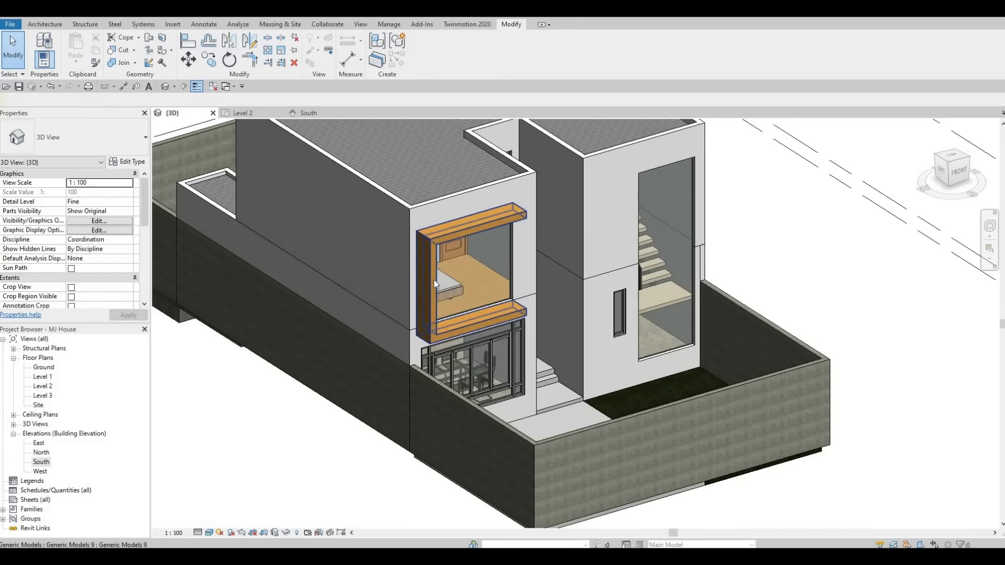
{"action": "left_click", "coordinate": [483, 282]}
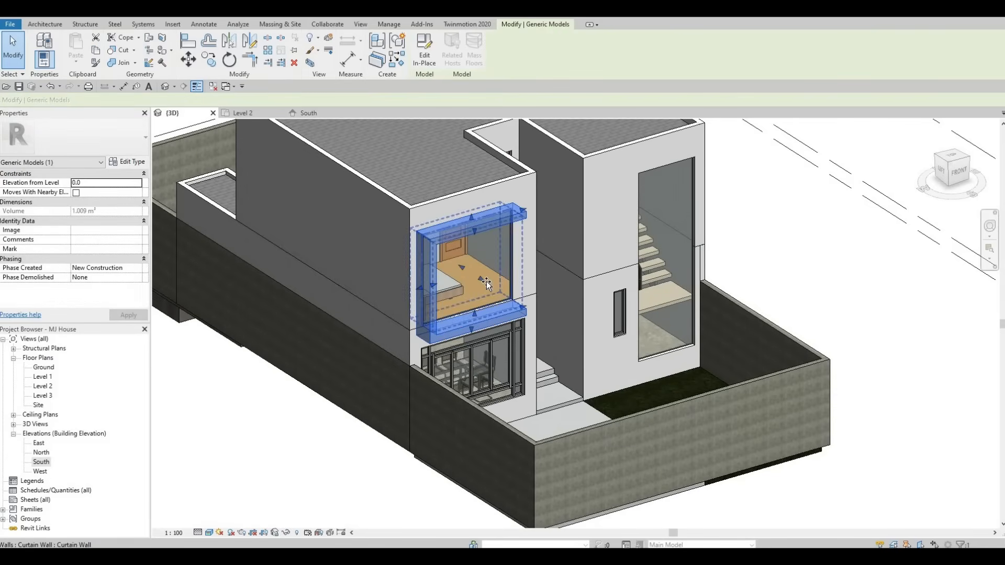
{"action": "left_click_drag", "start_coordinate": [482, 280], "coordinate": [493, 286]}
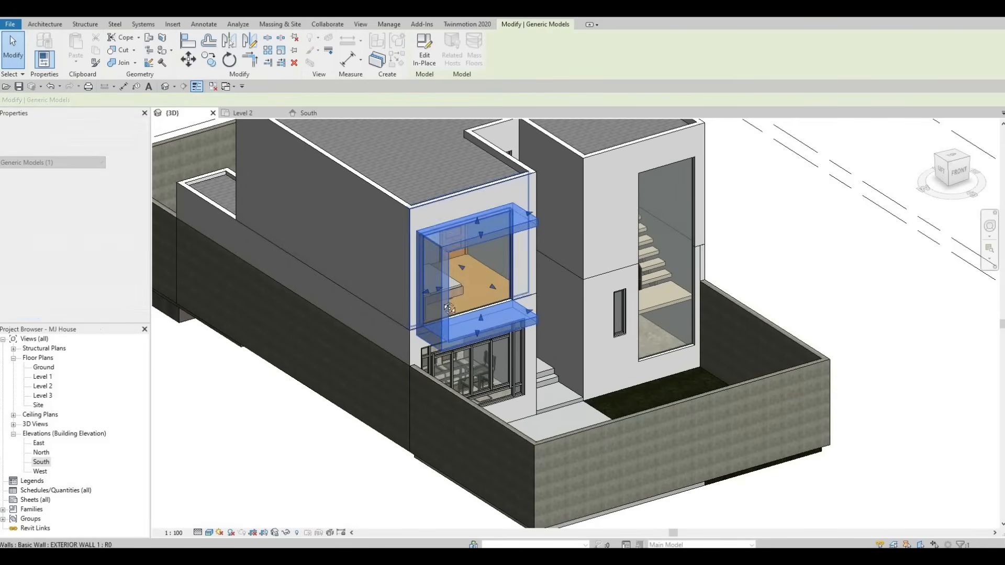
{"action": "middle_click_drag", "start_coordinate": [449, 307], "coordinate": [231, 325], "text": "shift"}
{"action": "key", "text": "Escape"}
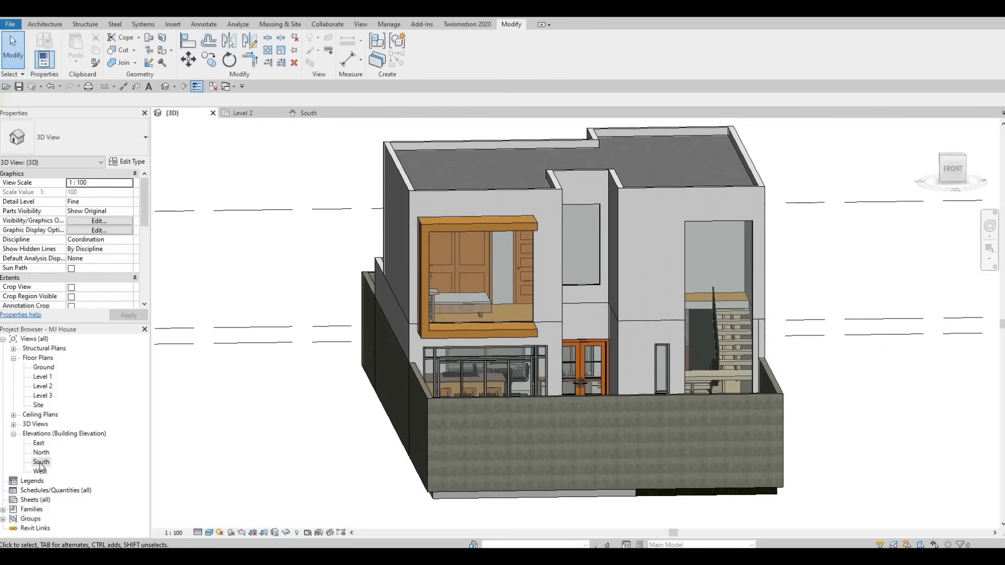
{"action": "middle_click_drag", "start_coordinate": [435, 148], "coordinate": [359, 148]}
{"action": "key", "text": "Escape"}
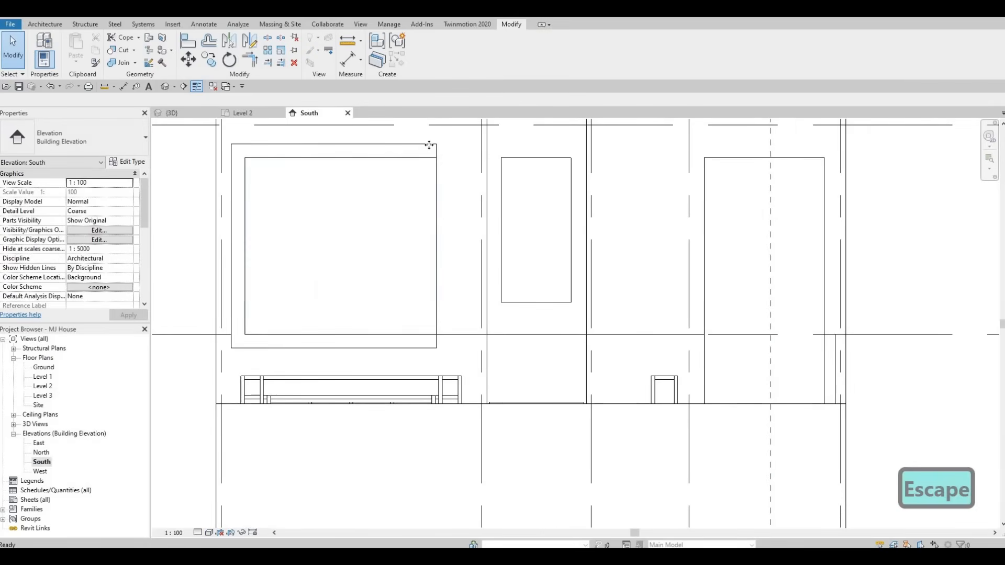
Step: Extend the frame's open east end past the window and align it to the adjacent edge in the South elevation
{"action": "left_click", "coordinate": [445, 154]}
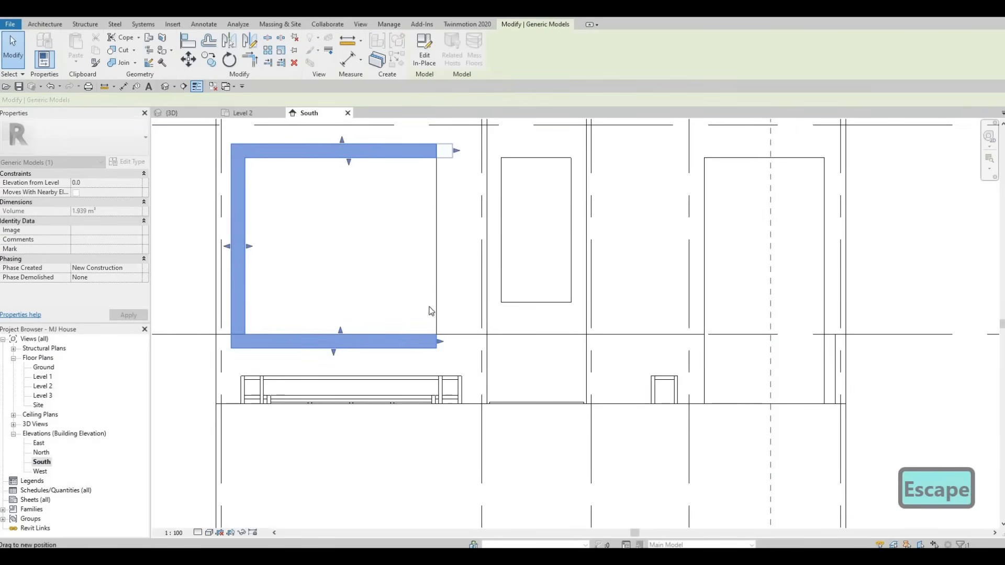
{"action": "left_click_drag", "start_coordinate": [443, 347], "coordinate": [466, 323]}
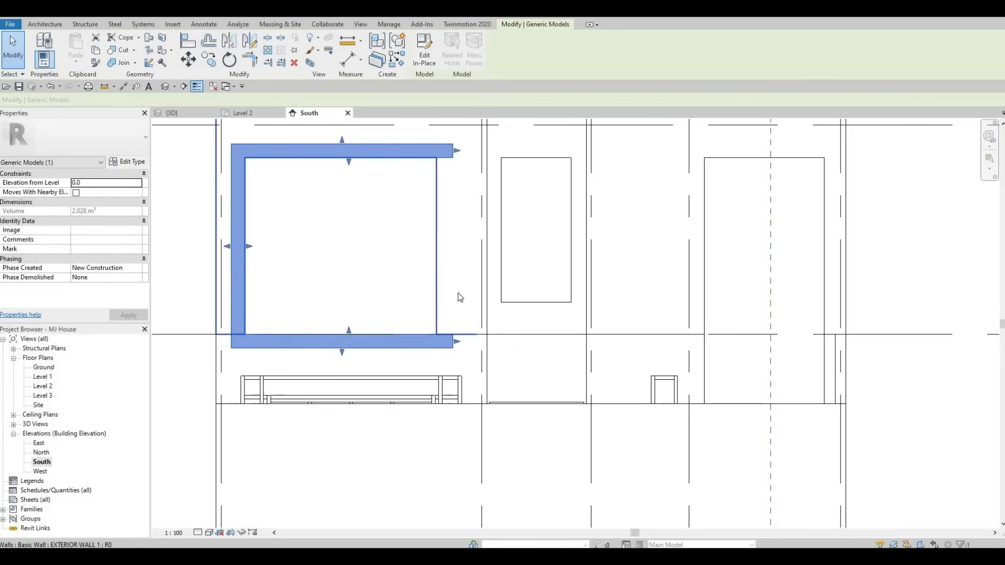
{"action": "key", "text": "a"}
{"action": "key", "text": "l"}
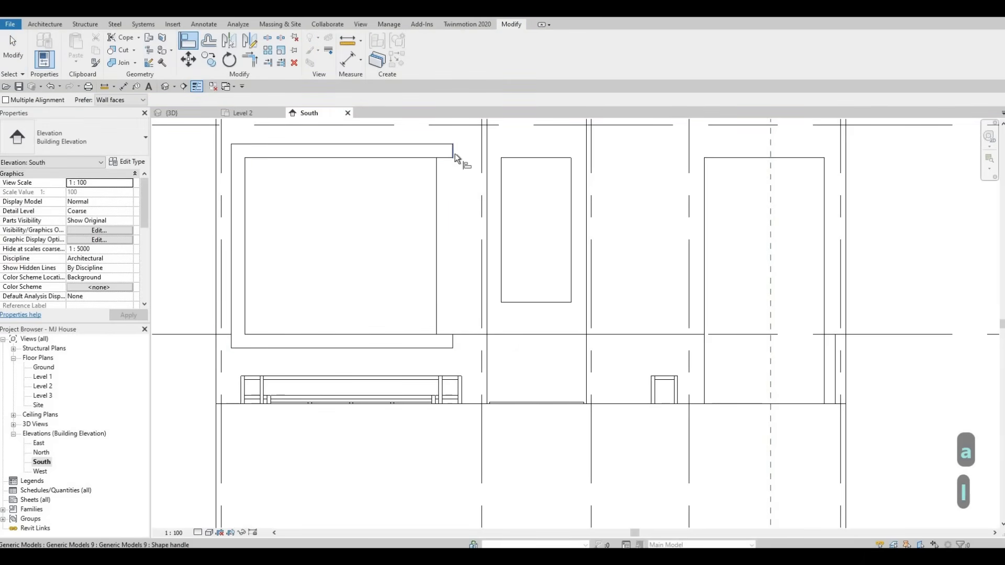
{"action": "left_click", "coordinate": [454, 153]}
{"action": "left_click", "coordinate": [454, 341]}
{"action": "key", "text": "Escape"}
{"action": "key", "text": "Escape"}
Step: Select the frame and reopen it for in-place editing
{"action": "scroll", "coordinate": [394, 277], "scroll_direction": "down", "scroll_amount": 2}
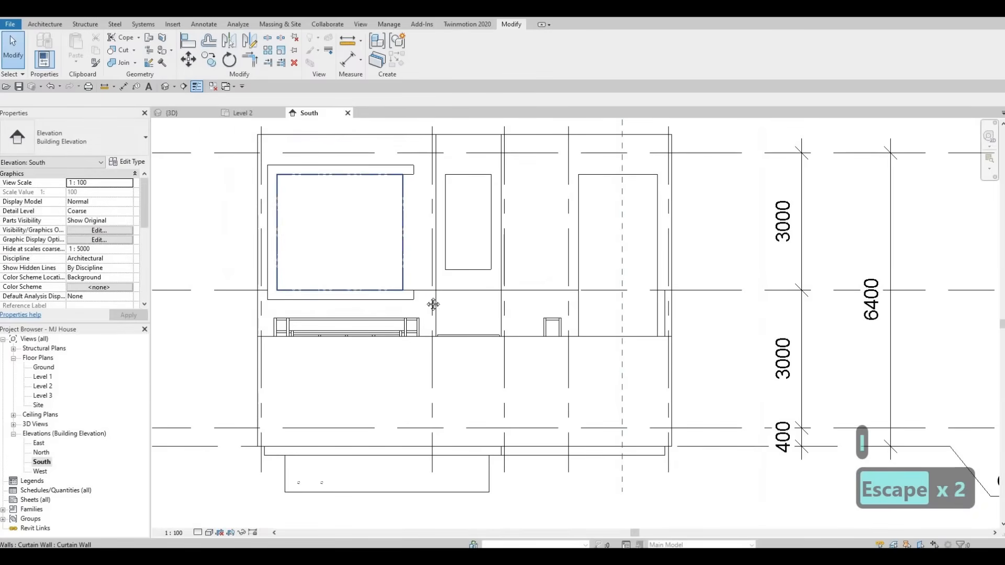
{"action": "middle_click_drag", "start_coordinate": [505, 230], "coordinate": [480, 242]}
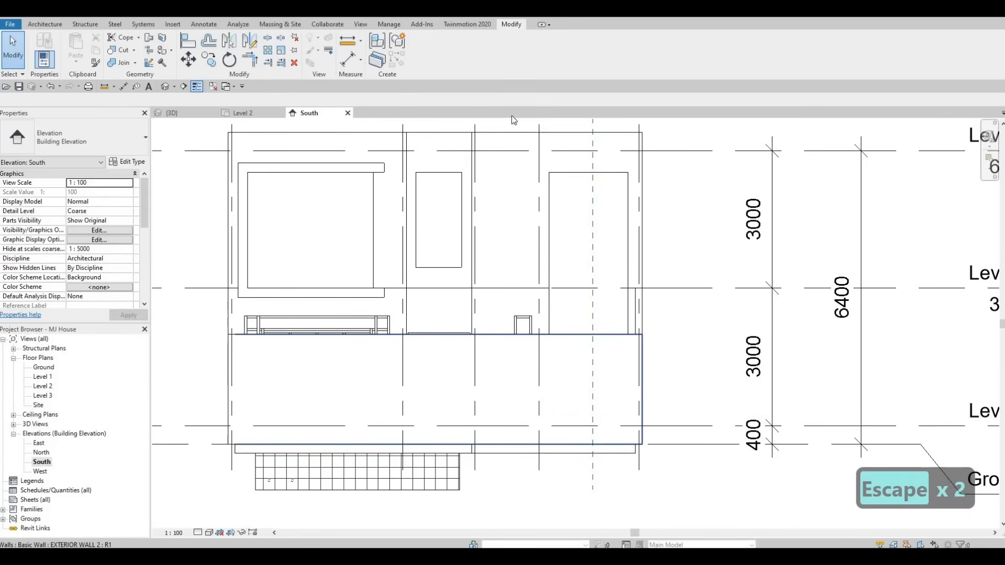
{"action": "left_click", "coordinate": [382, 170]}
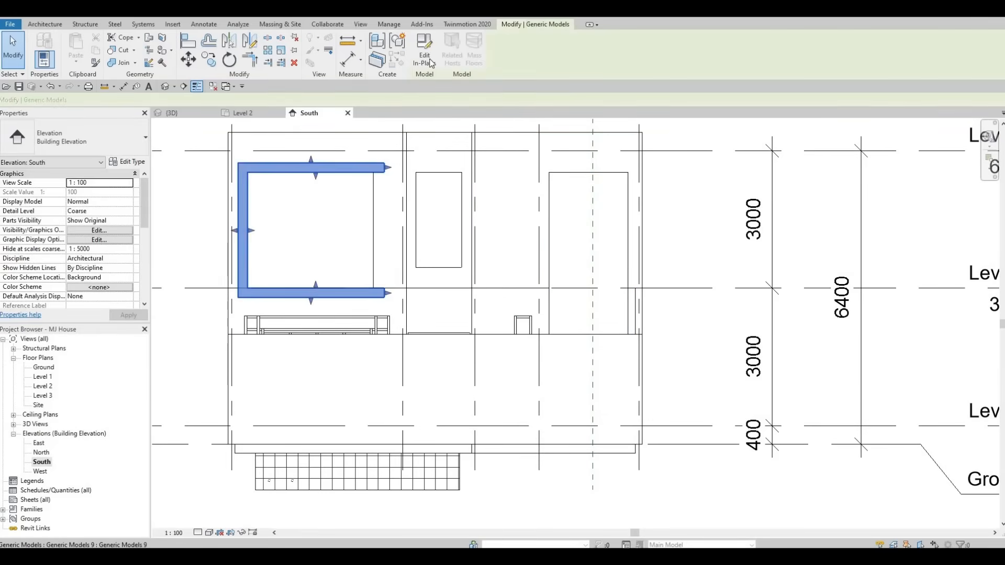
{"action": "left_click", "coordinate": [425, 67]}
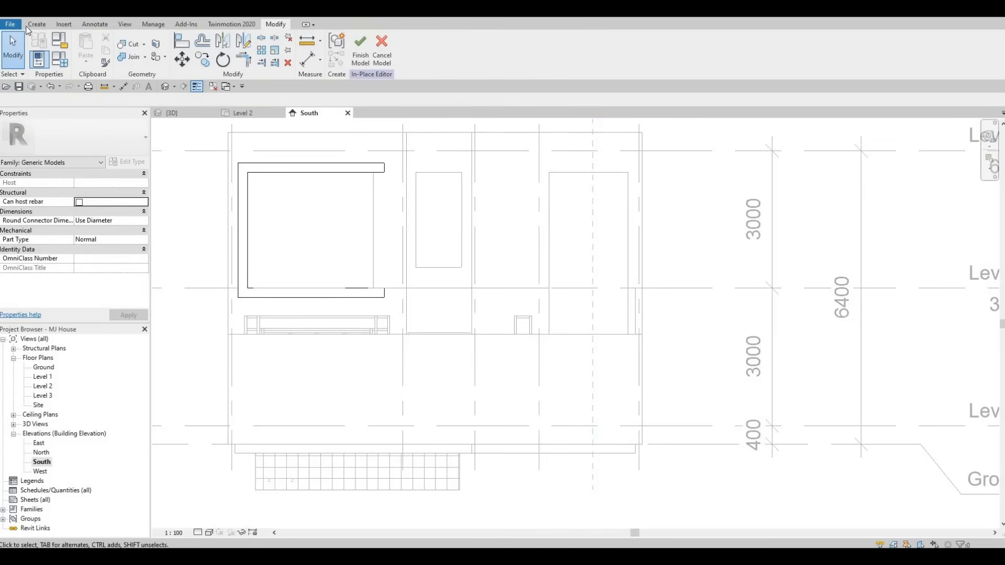
Step: Start a new extrusion on the exterior wall's plane and sketch a rectangle along the tall east window opening in the South elevation
{"action": "left_click", "coordinate": [85, 46]}
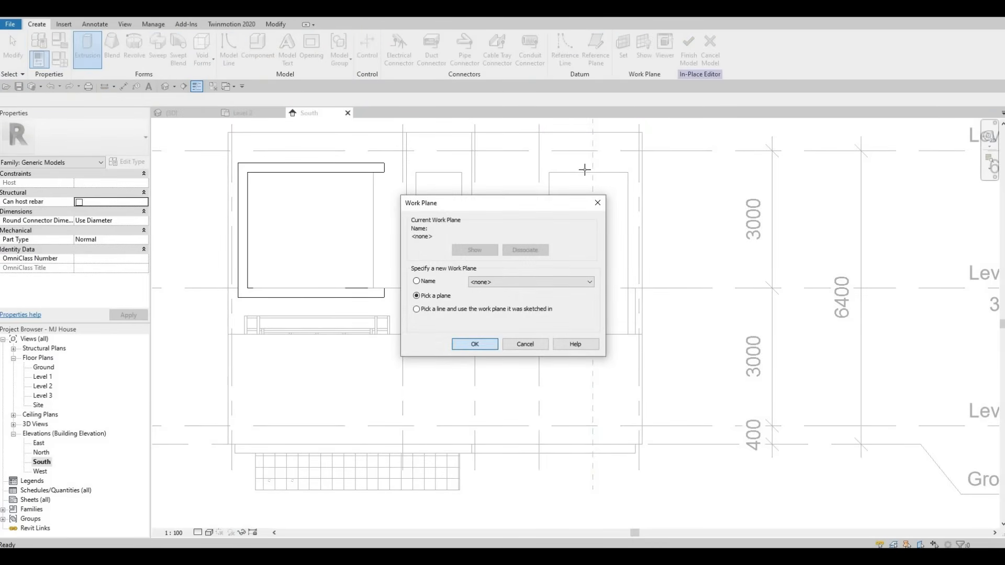
{"action": "key", "text": "Return"}
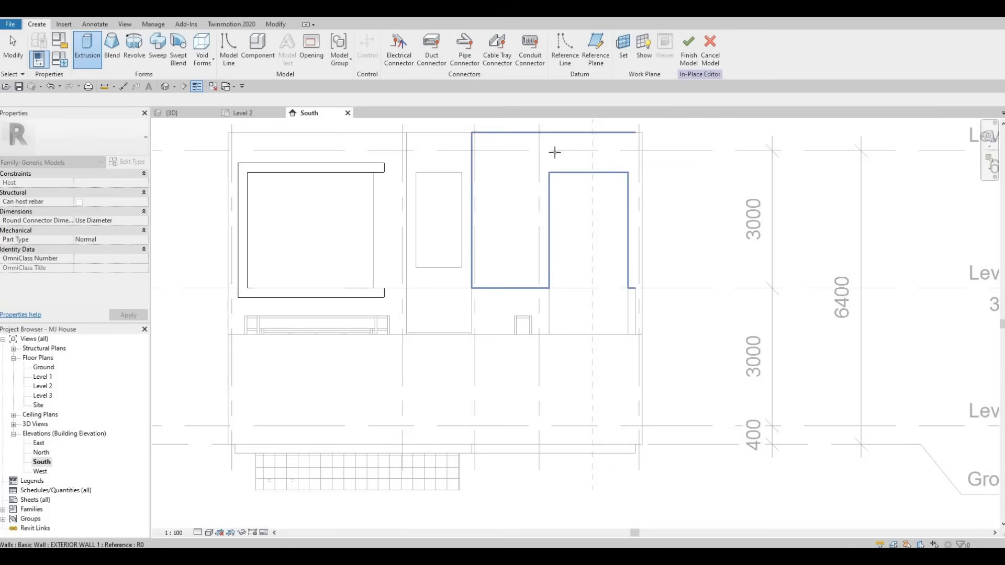
{"action": "left_click", "coordinate": [203, 133]}
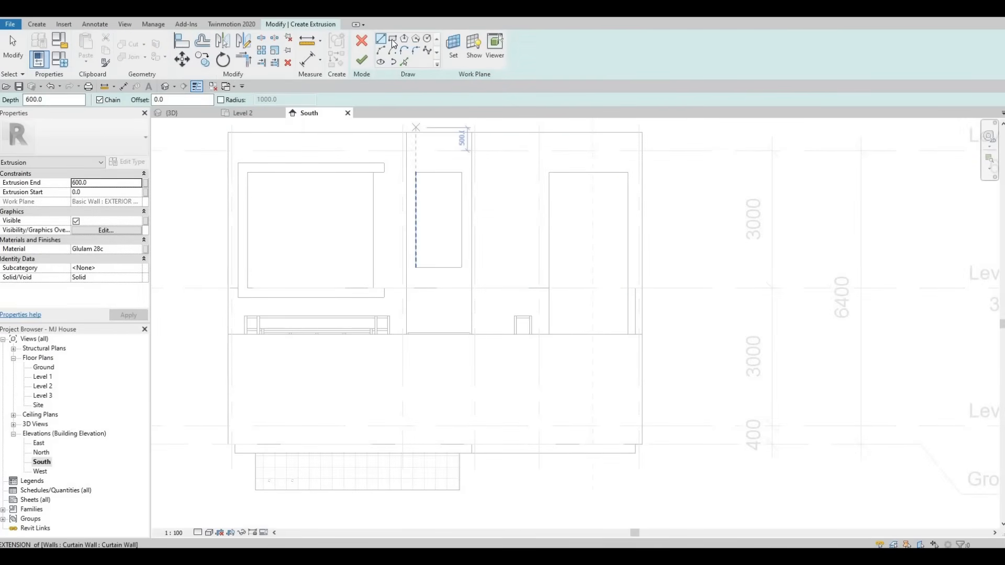
{"action": "left_click", "coordinate": [550, 172]}
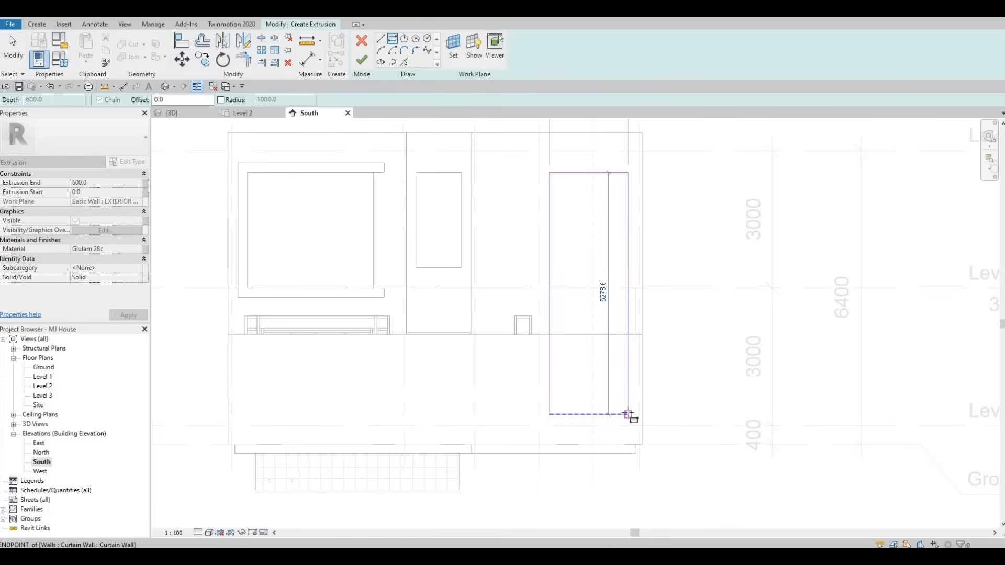
{"action": "left_click", "coordinate": [628, 414]}
{"action": "key", "text": "Escape"}
{"action": "key", "text": "Escape"}
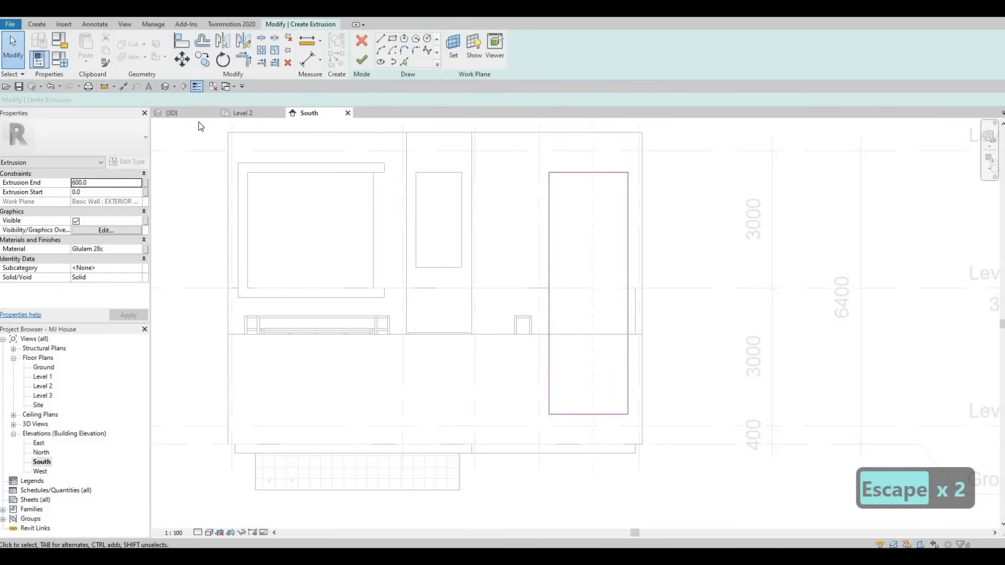
Step: Check the sketched rectangle's position against the window in the 3D view, then return to the South elevation
{"action": "left_click", "coordinate": [181, 114]}
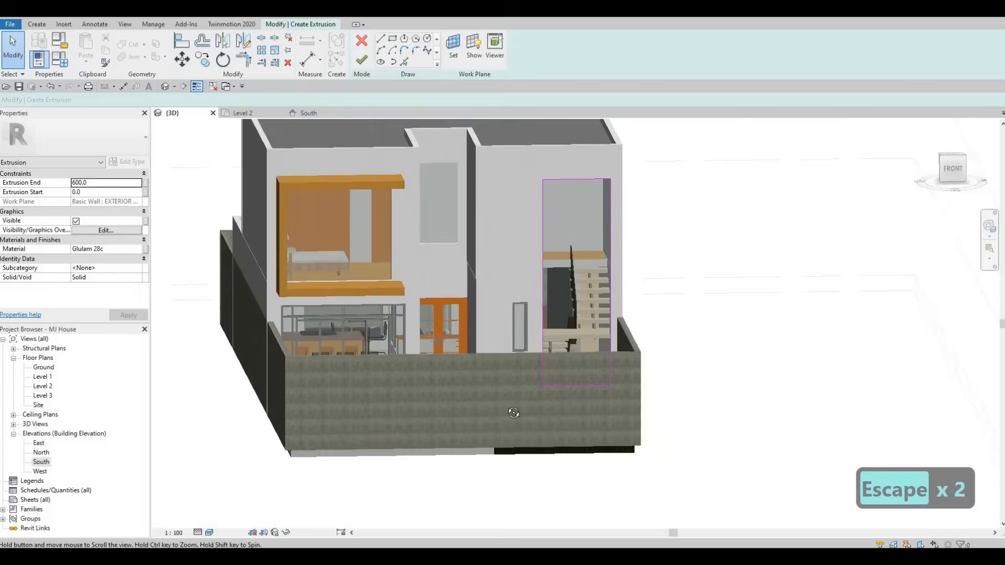
{"action": "middle_click_drag", "start_coordinate": [513, 413], "coordinate": [583, 280], "text": "shift"}
{"action": "scroll", "coordinate": [585, 277], "scroll_direction": "up", "scroll_amount": 5}
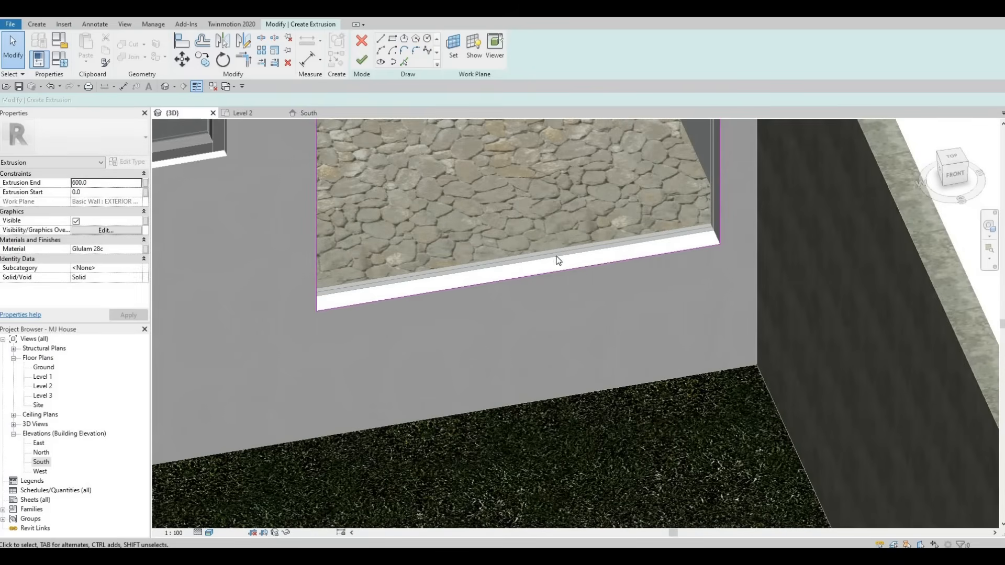
{"action": "scroll", "coordinate": [369, 262], "scroll_direction": "down", "scroll_amount": 3}
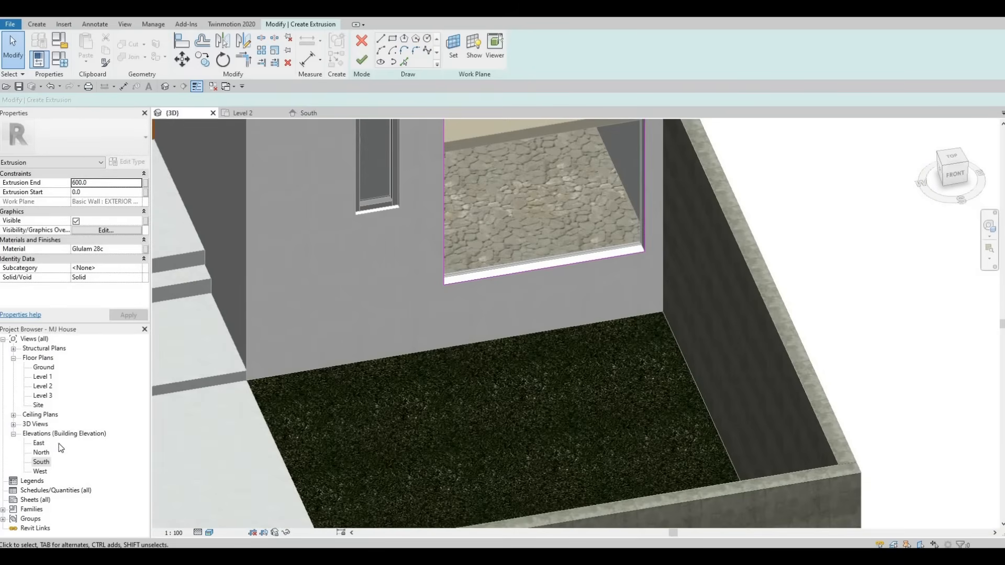
{"action": "double_click", "coordinate": [42, 462]}
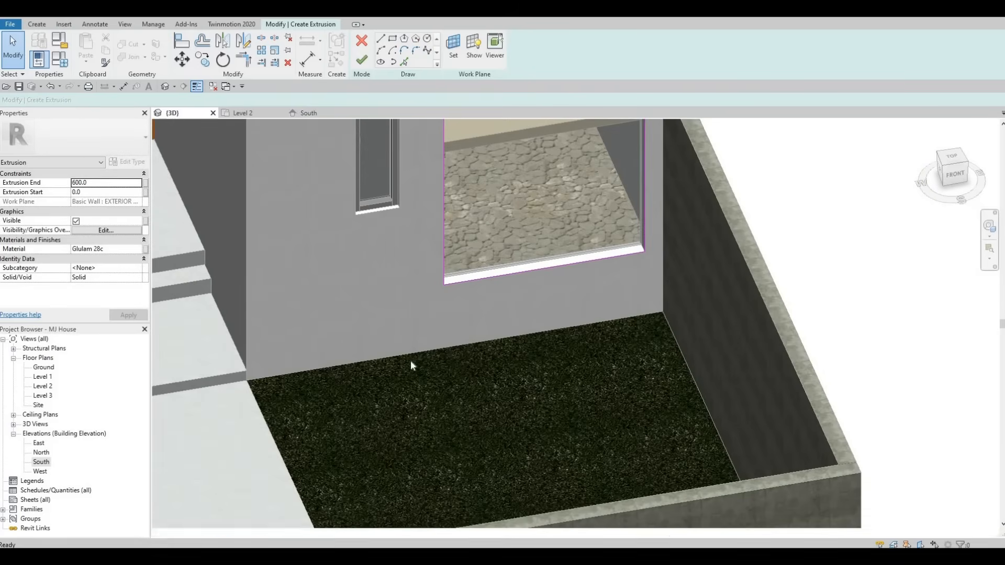
{"action": "scroll", "coordinate": [394, 347], "scroll_direction": "up", "scroll_amount": 4}
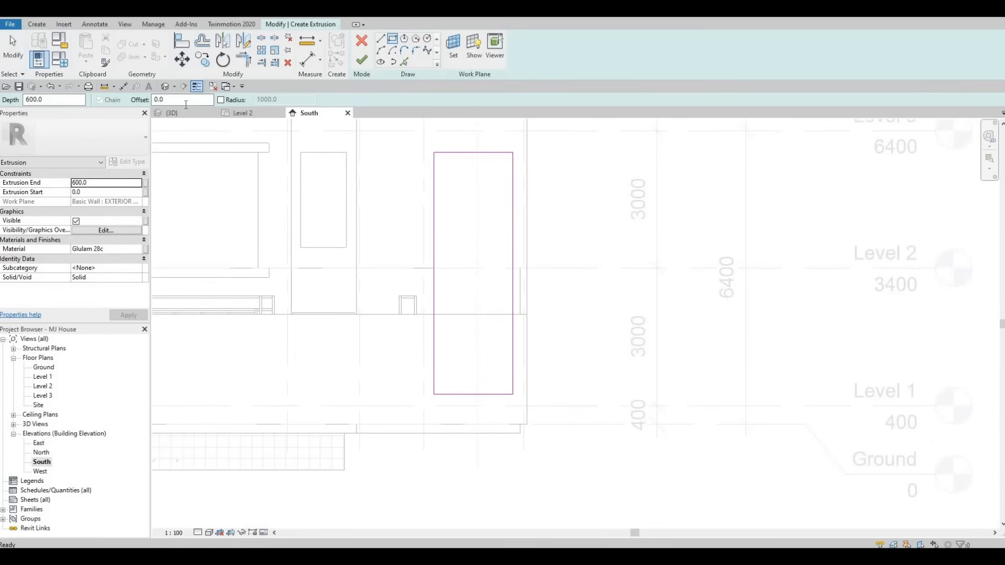
Step: Sketch a second rectangle offset 200 mm outside the first one around the window
{"action": "double_click", "coordinate": [160, 99]}
{"action": "type", "text": "20"}
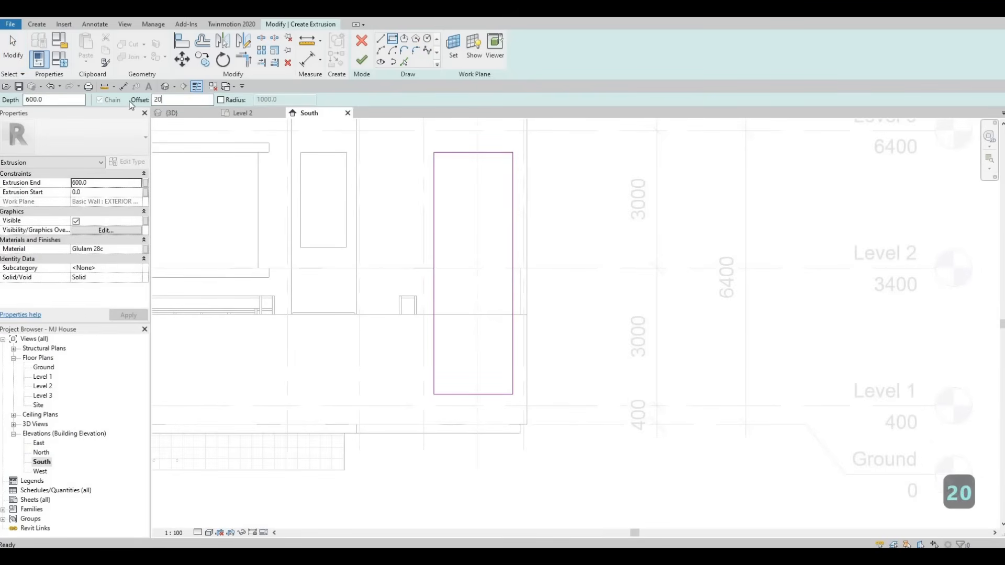
{"action": "type", "text": "0"}
{"action": "left_click", "coordinate": [435, 153]}
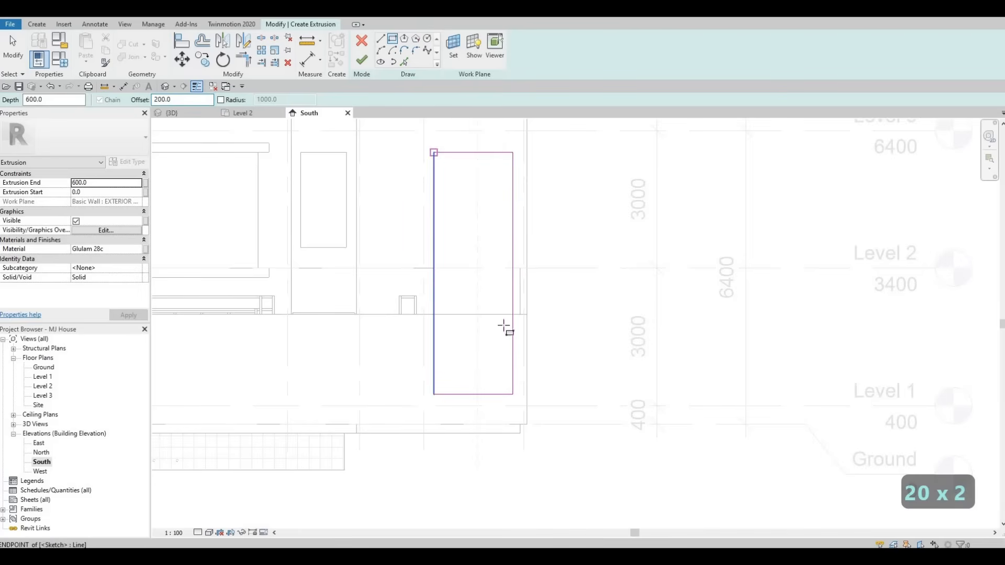
{"action": "left_click", "coordinate": [513, 394]}
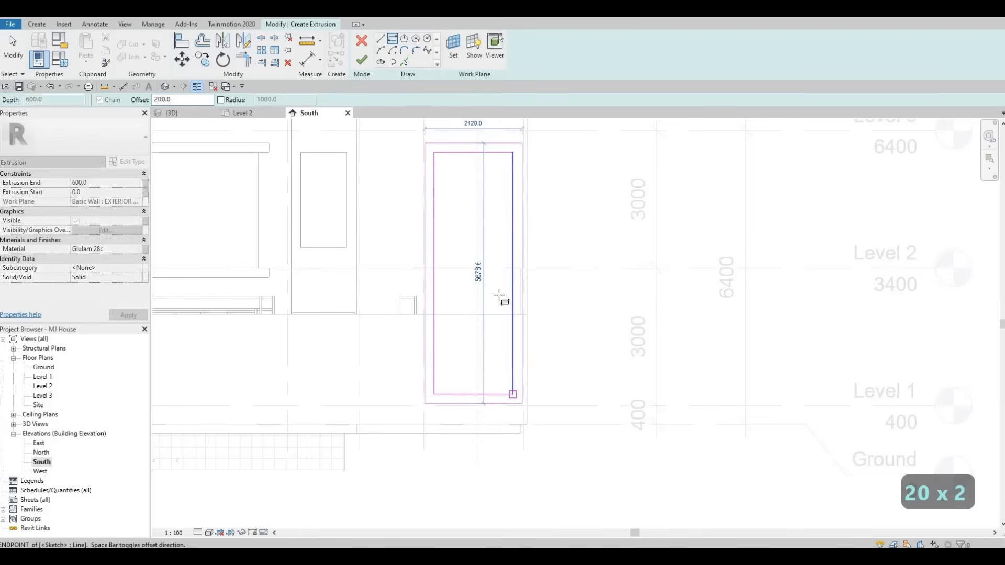
{"action": "key", "text": "Escape"}
Step: Finish the extrusion sketch for the tall window frame
{"action": "scroll", "coordinate": [438, 191], "scroll_direction": "down", "scroll_amount": 2}
{"action": "middle_click_drag", "start_coordinate": [425, 344], "coordinate": [455, 305]}
{"action": "scroll", "coordinate": [456, 209], "scroll_direction": "down", "scroll_amount": 1}
{"action": "mouse_move", "coordinate": [463, 201]}
{"action": "middle_mouse_down"}
{"action": "mouse_move", "coordinate": [475, 262]}
{"action": "mouse_move", "coordinate": [535, 297]}
{"action": "mouse_move", "coordinate": [585, 309]}
{"action": "middle_mouse_up"}
{"action": "scroll", "coordinate": [476, 265], "scroll_direction": "up", "scroll_amount": 1}
{"action": "key", "text": "Escape"}
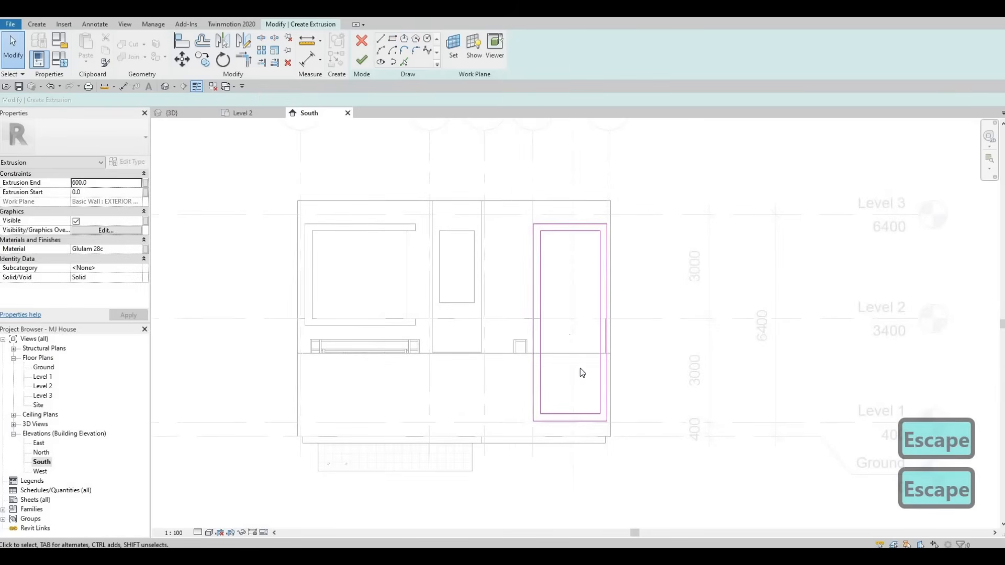
{"action": "left_click", "coordinate": [361, 59]}
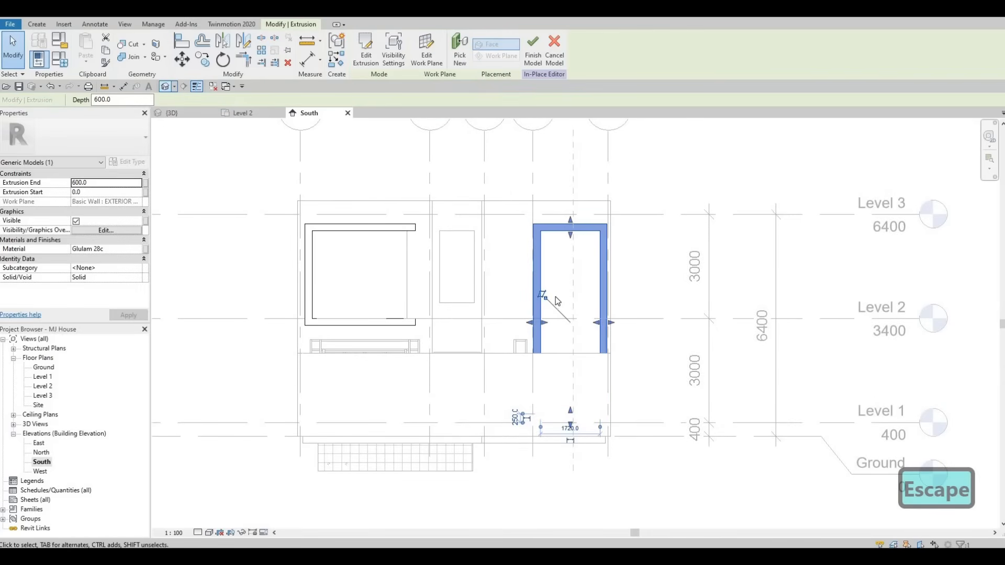
Step: Review the new tall window frame in 3D and finish the in-place model
{"action": "key", "text": "Escape"}
{"action": "key", "text": "ctrl+Tab"}
{"action": "scroll", "coordinate": [528, 307], "scroll_direction": "down", "scroll_amount": 4}
{"action": "middle_click_drag", "start_coordinate": [461, 271], "coordinate": [705, 237], "text": "shift"}
{"action": "scroll", "coordinate": [705, 237], "scroll_direction": "up", "scroll_amount": 2}
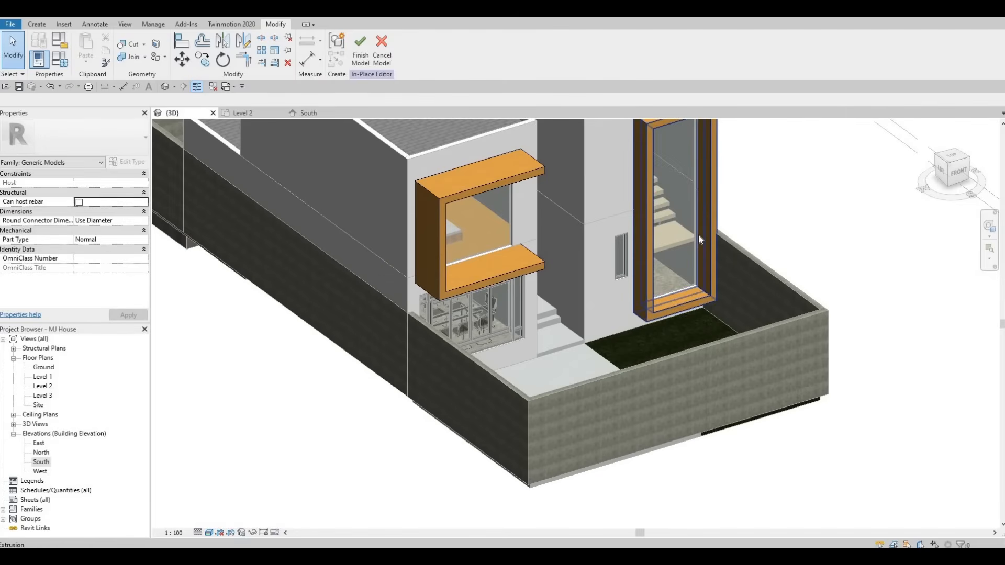
{"action": "double_click", "coordinate": [43, 377]}
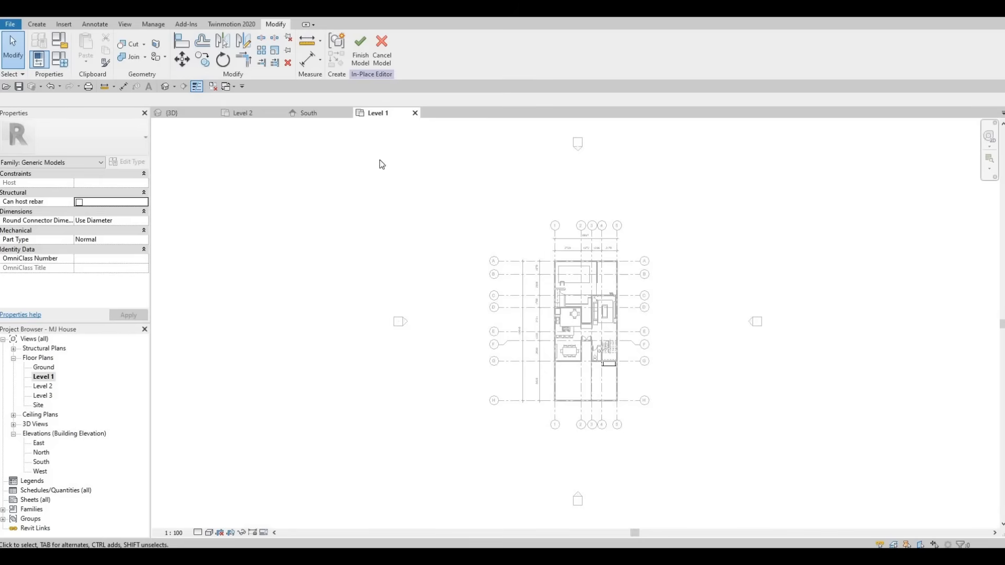
{"action": "scroll", "coordinate": [618, 383], "scroll_direction": "up", "scroll_amount": 10}
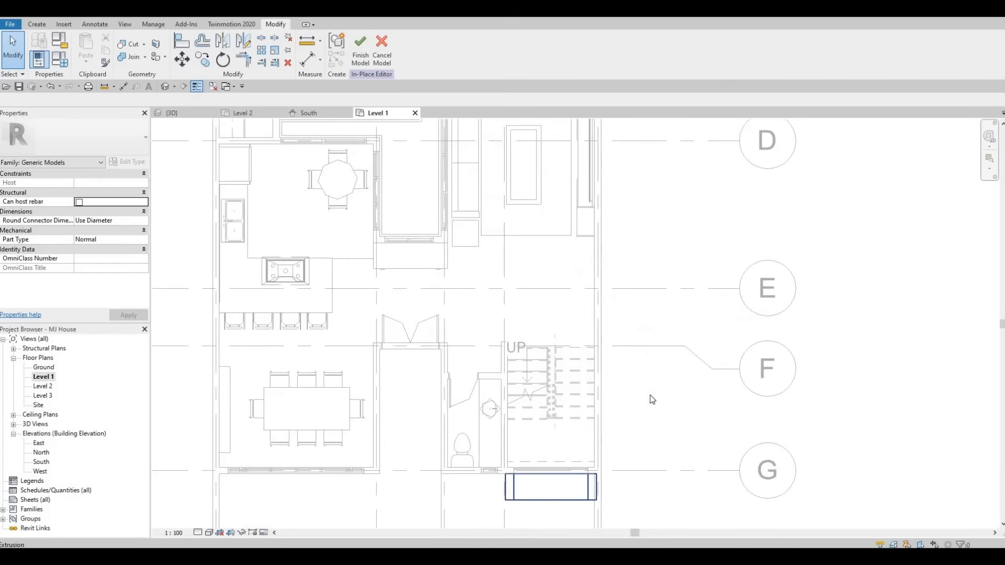
{"action": "key", "text": "Escape"}
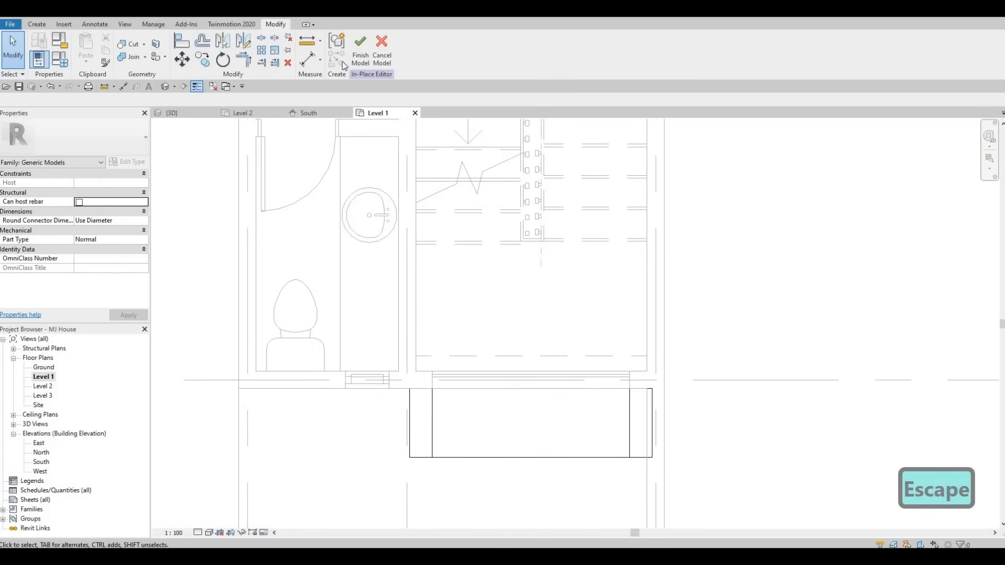
{"action": "key", "text": "Escape"}
{"action": "left_click", "coordinate": [360, 52]}
{"action": "key", "text": "Escape"}
Step: On the Level 1 plan, shorten the south curtain wall from both ends to about 1560 mm long
{"action": "scroll", "coordinate": [636, 363], "scroll_direction": "up", "scroll_amount": 3}
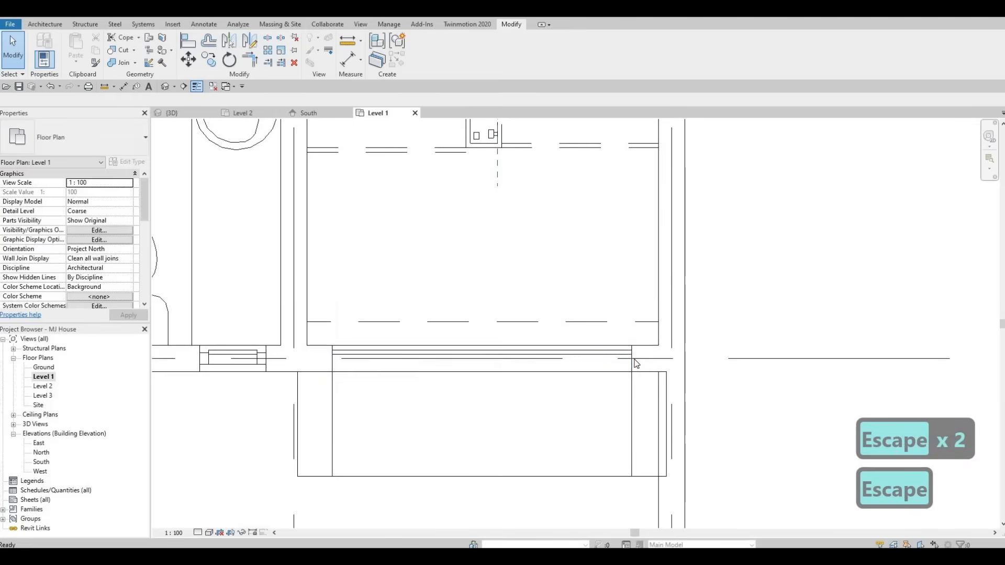
{"action": "left_click", "coordinate": [634, 362]}
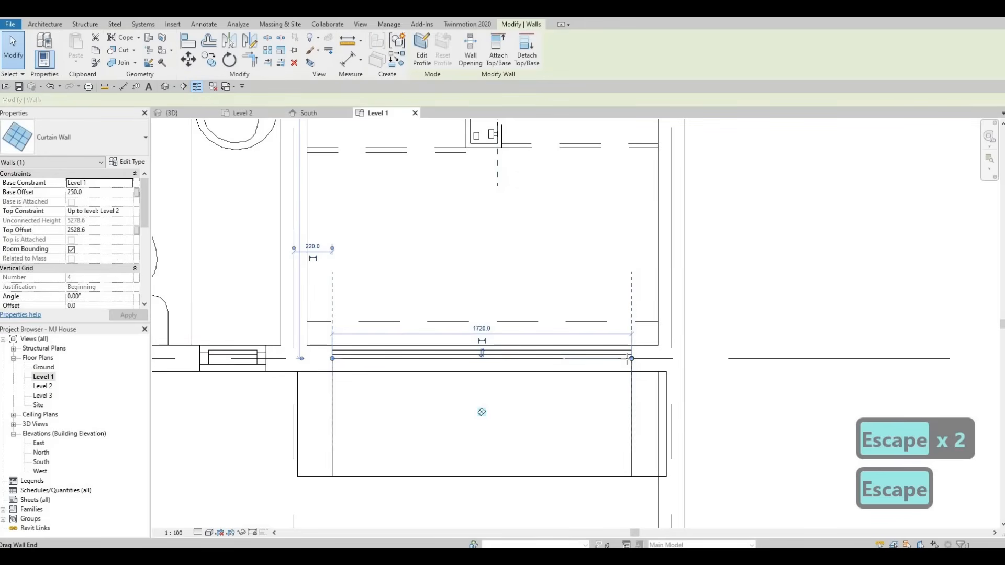
{"action": "mouse_move", "coordinate": [628, 359]}
{"action": "left_mouse_down"}
{"action": "mouse_move", "coordinate": [612, 365]}
{"action": "mouse_move", "coordinate": [618, 359]}
{"action": "left_mouse_up"}
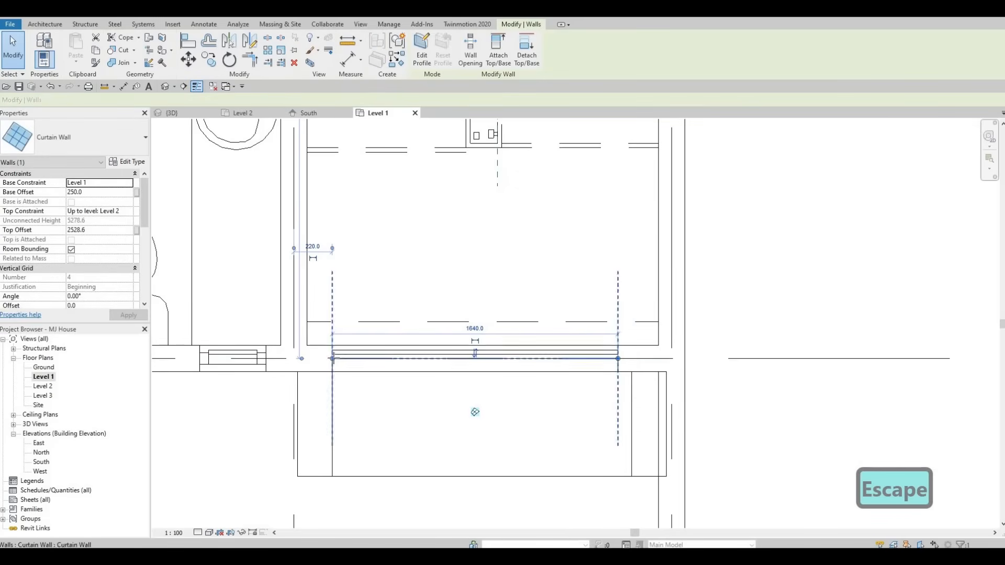
{"action": "left_click_drag", "start_coordinate": [332, 359], "coordinate": [346, 358]}
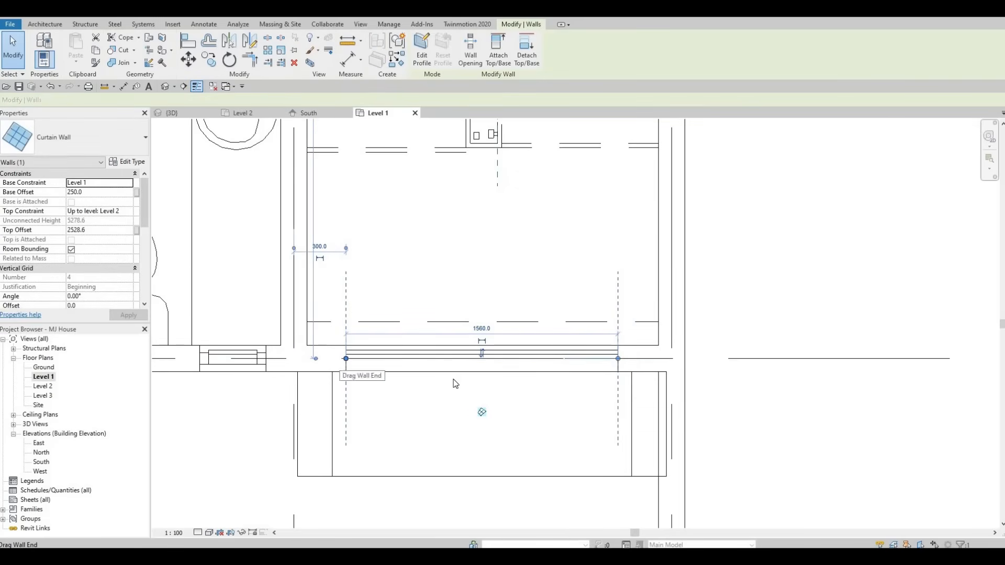
{"action": "key", "text": "Escape"}
{"action": "key", "text": "Escape"}
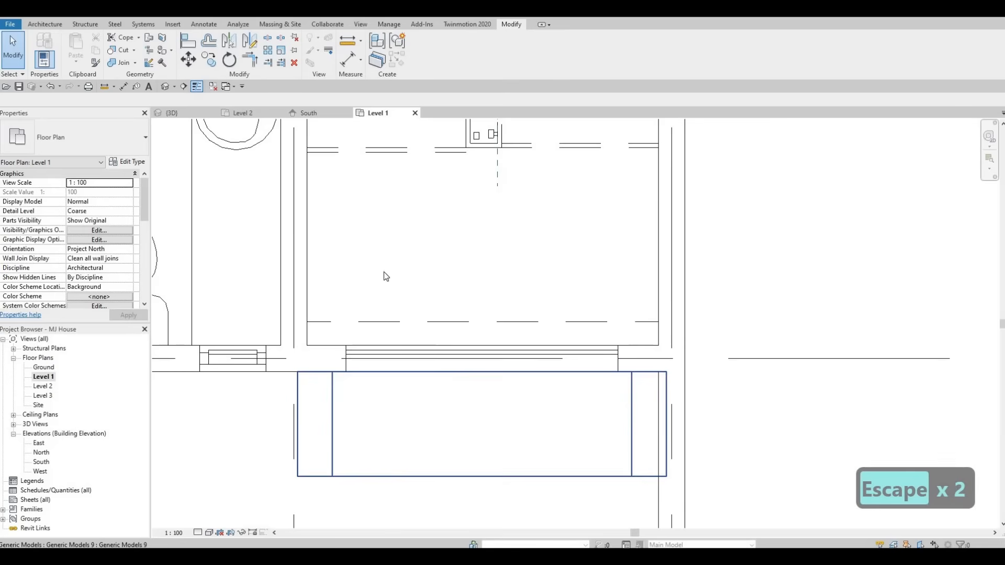
Step: Reopen the tall frame for in-place editing and edit its extrusion sketch in the South elevation
{"action": "left_click", "coordinate": [312, 111]}
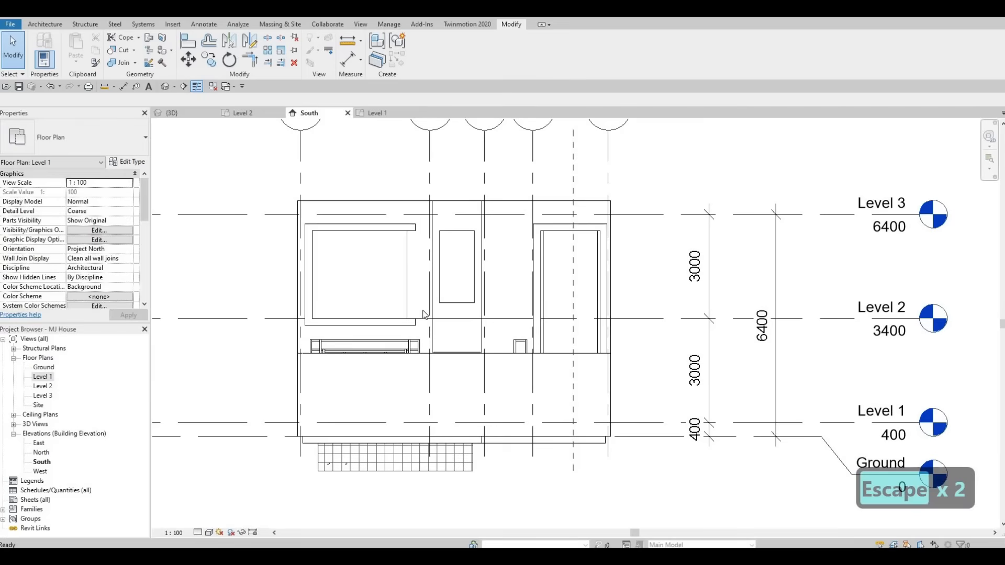
{"action": "key", "text": "F1"}
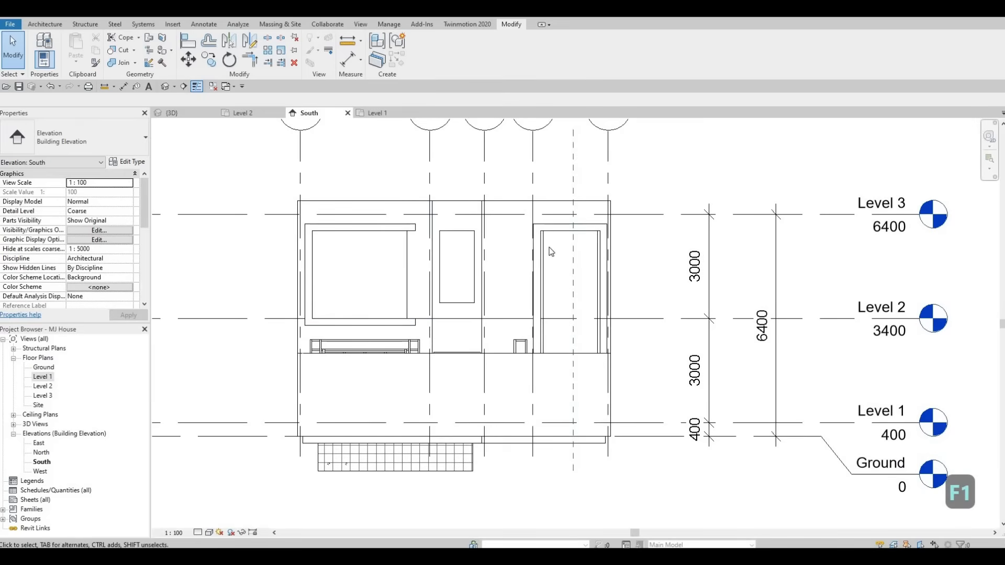
{"action": "left_click", "coordinate": [315, 226]}
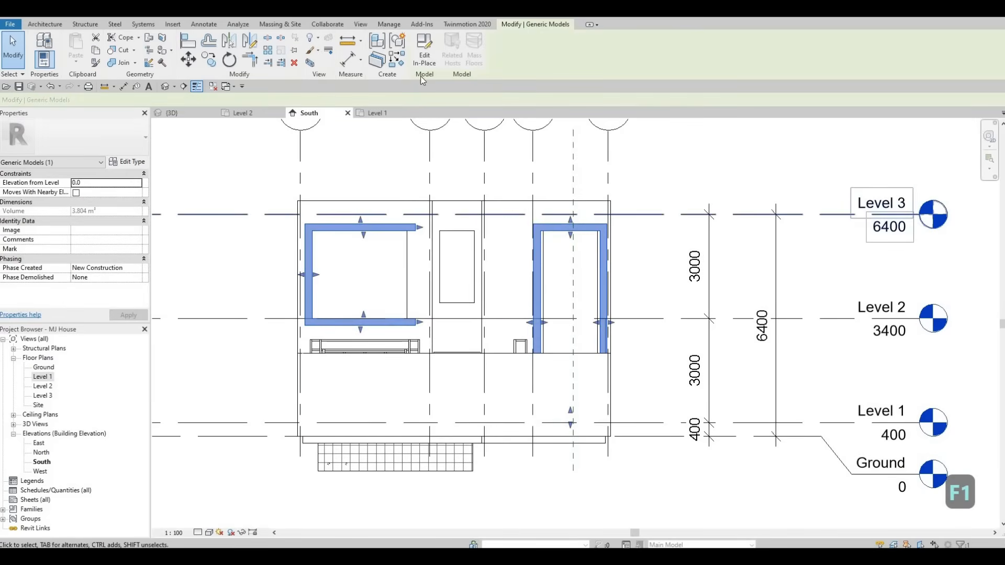
{"action": "double_click", "coordinate": [603, 305]}
{"action": "scroll", "coordinate": [597, 296], "scroll_direction": "up", "scroll_amount": 2}
{"action": "key", "text": "Escape"}
{"action": "key", "text": "Escape"}
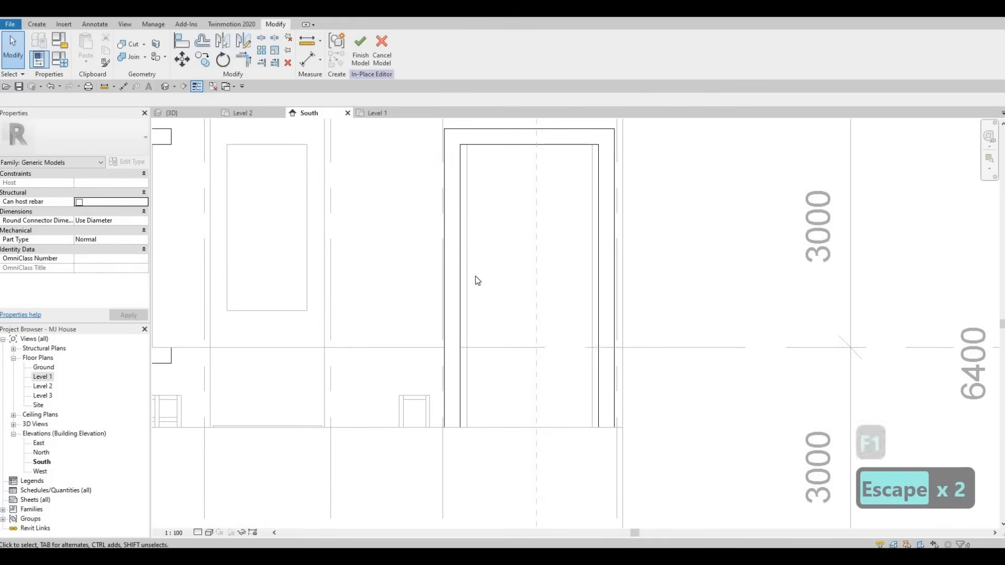
{"action": "left_click", "coordinate": [461, 262]}
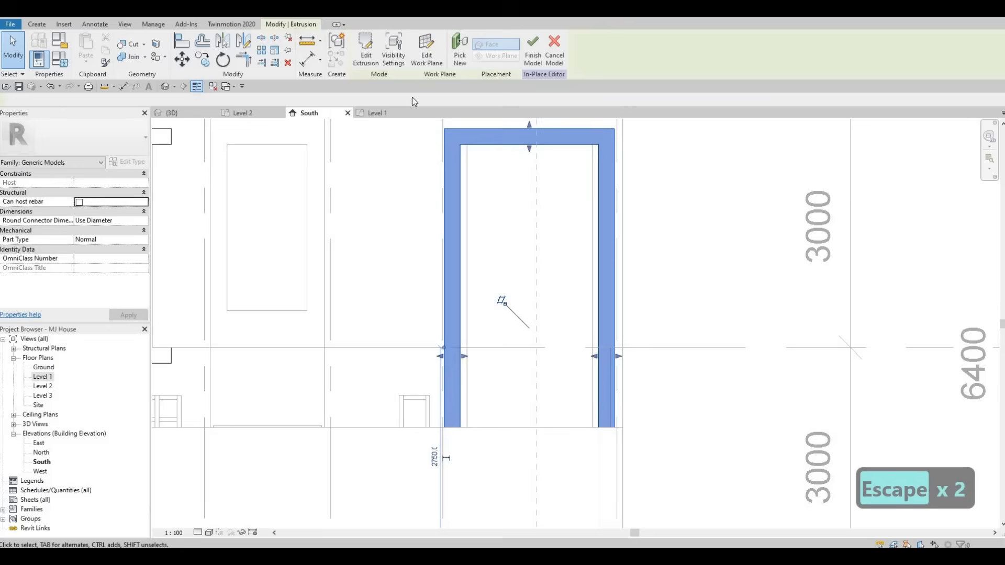
{"action": "double_click", "coordinate": [473, 219]}
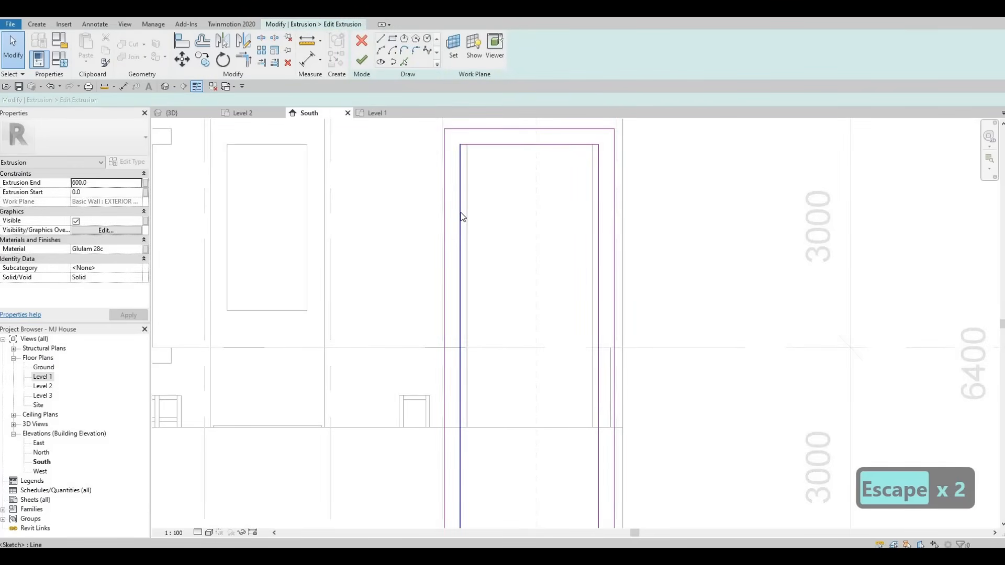
Step: Move the inner rectangle's side lines inward to match the shortened curtain wall edges
{"action": "left_click", "coordinate": [467, 211]}
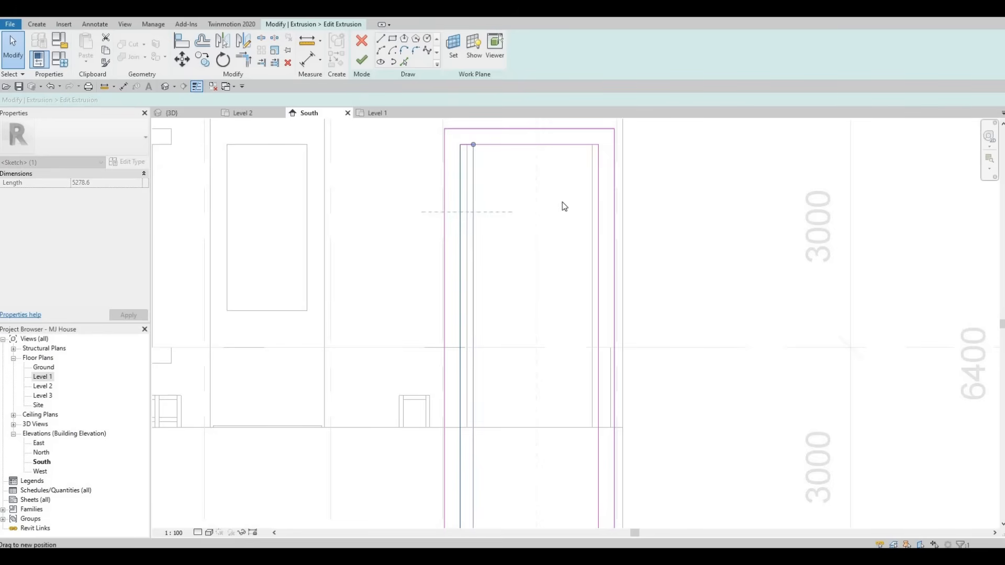
{"action": "left_click", "coordinate": [599, 189]}
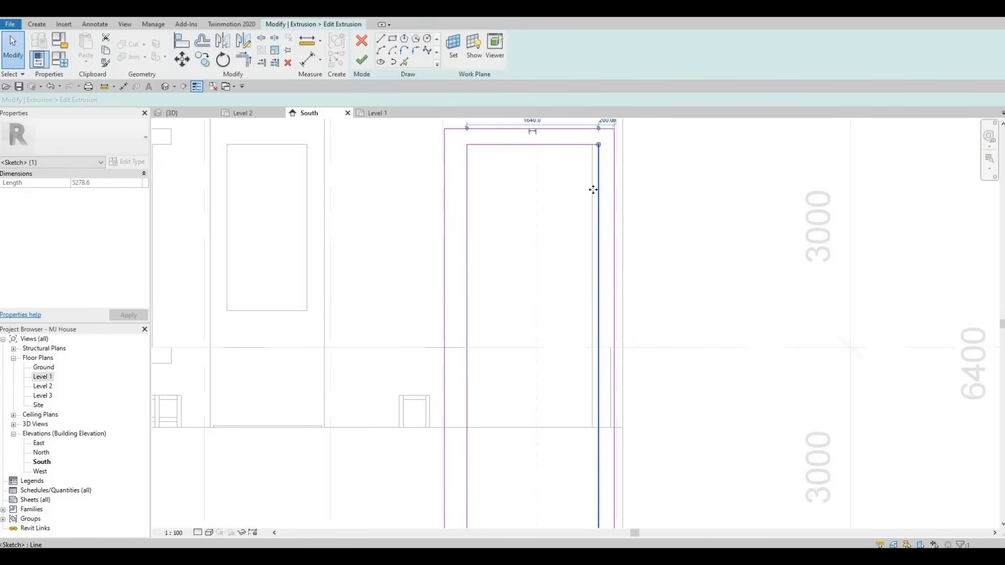
{"action": "mouse_move", "coordinate": [591, 190]}
{"action": "left_mouse_down"}
{"action": "mouse_move", "coordinate": [593, 180]}
{"action": "mouse_move", "coordinate": [586, 187]}
{"action": "left_mouse_up"}
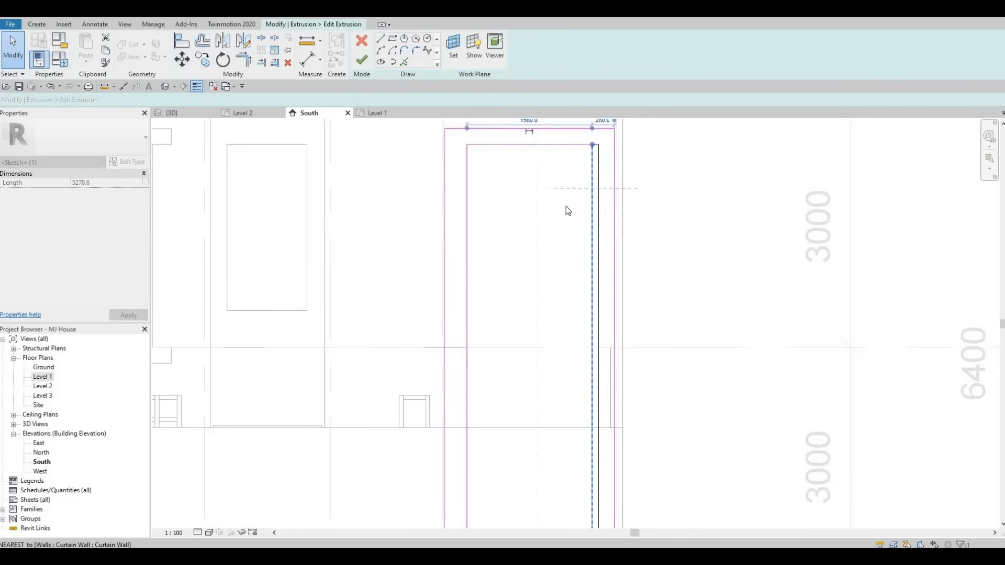
{"action": "middle_click_drag", "start_coordinate": [590, 154], "coordinate": [572, 192]}
Step: Set the gap between the inner and outer right sketch lines to 200 mm
{"action": "left_click", "coordinate": [585, 158]}
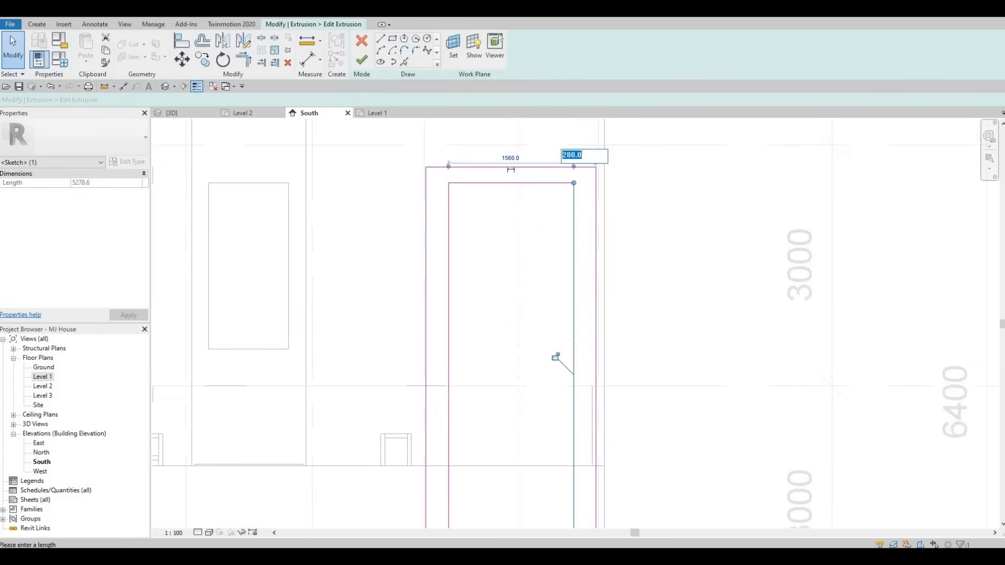
{"action": "type", "text": "800"}
{"action": "key", "text": "BackSpace"}
{"action": "key", "text": "BackSpace"}
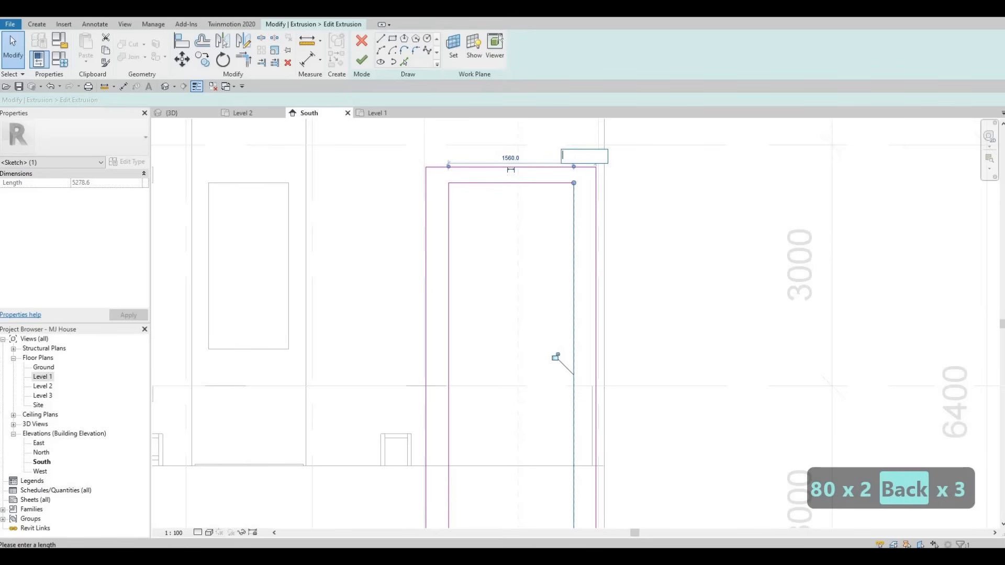
{"action": "type", "text": "200"}
{"action": "key", "text": "Escape"}
{"action": "key", "text": "Escape"}
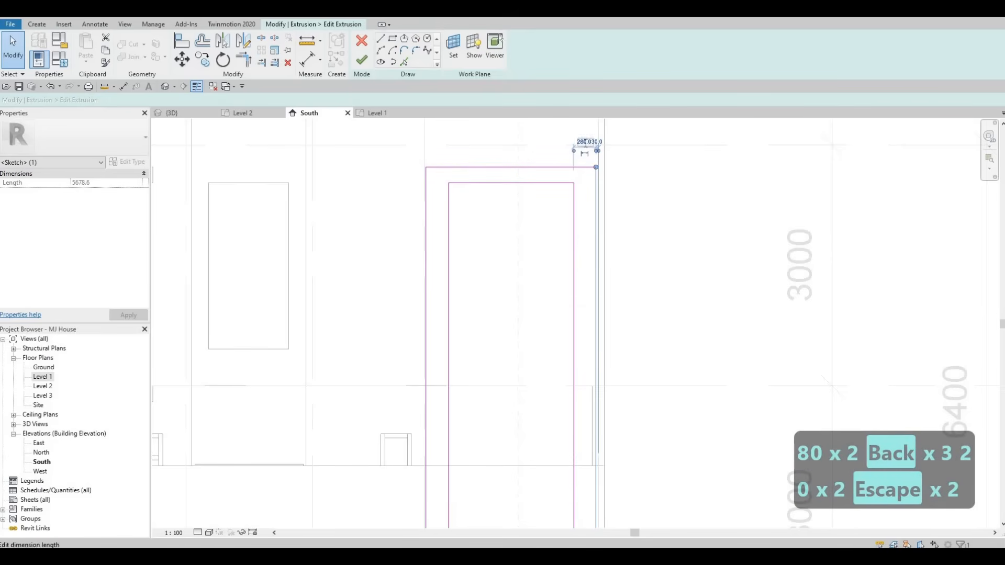
Step: Apply the 200 mm right gap, then set the gap between the inner and outer left sketch lines to 200 mm as well
{"action": "type", "text": "200"}
{"action": "key", "text": "Return"}
{"action": "key", "text": "Escape"}
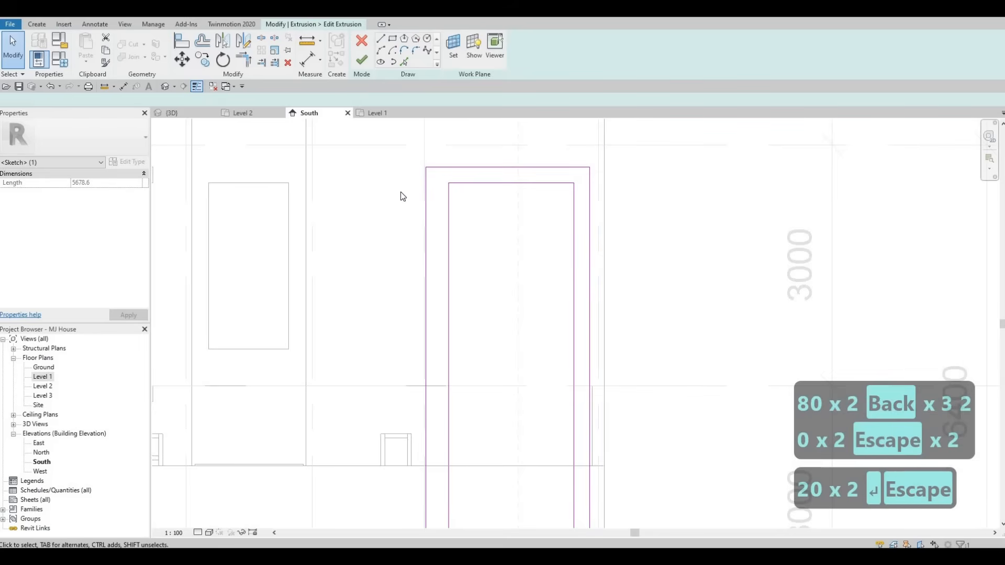
{"action": "key", "text": "Escape"}
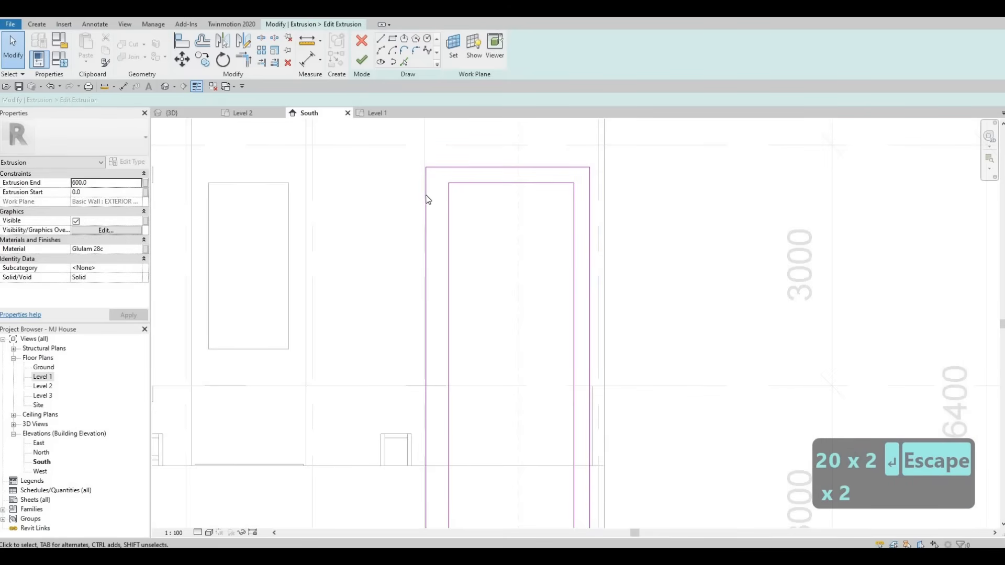
{"action": "left_click", "coordinate": [426, 197]}
{"action": "scroll", "coordinate": [402, 224], "scroll_direction": "down", "scroll_amount": 2}
{"action": "middle_click_drag", "start_coordinate": [443, 445], "coordinate": [444, 323]}
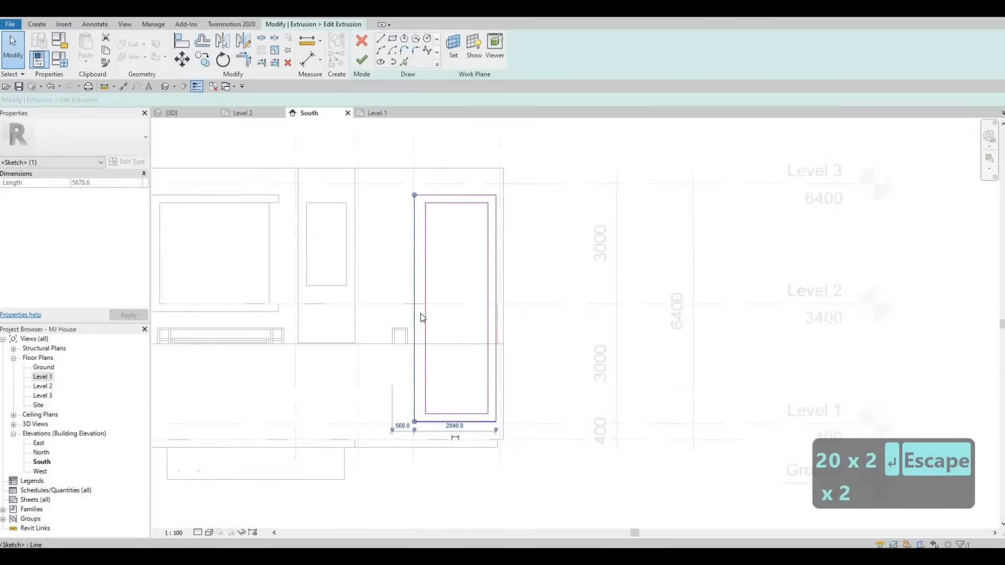
{"action": "scroll", "coordinate": [394, 305], "scroll_direction": "up", "scroll_amount": 2}
{"action": "left_click", "coordinate": [401, 303]}
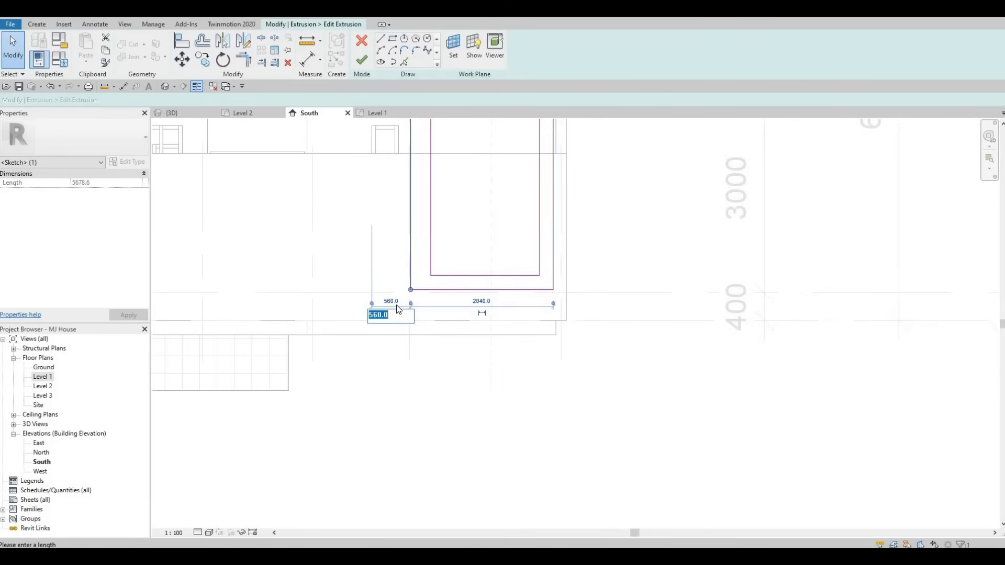
{"action": "key", "text": "Escape"}
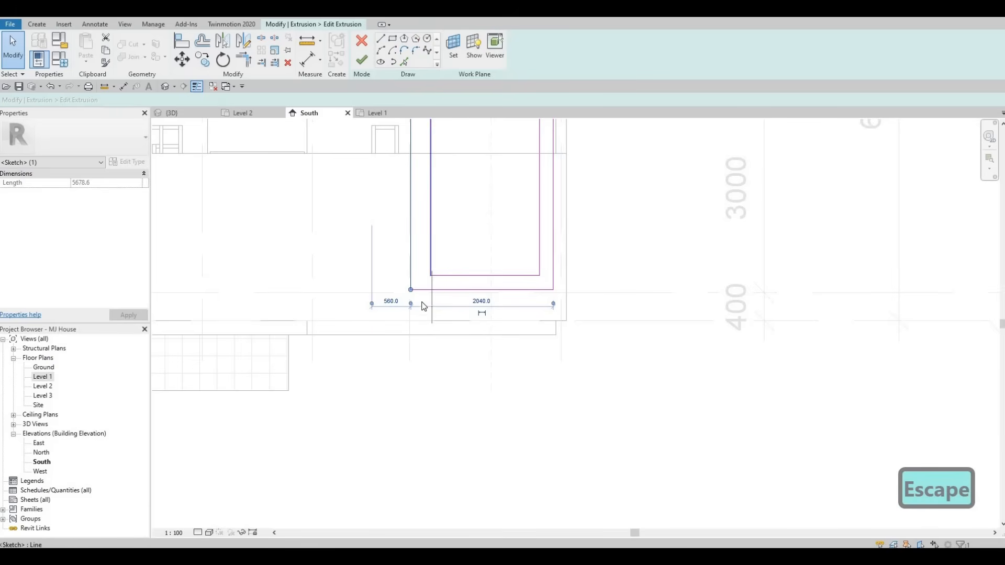
{"action": "left_click_drag", "start_coordinate": [422, 302], "coordinate": [421, 302]}
{"action": "type", "text": "200"}
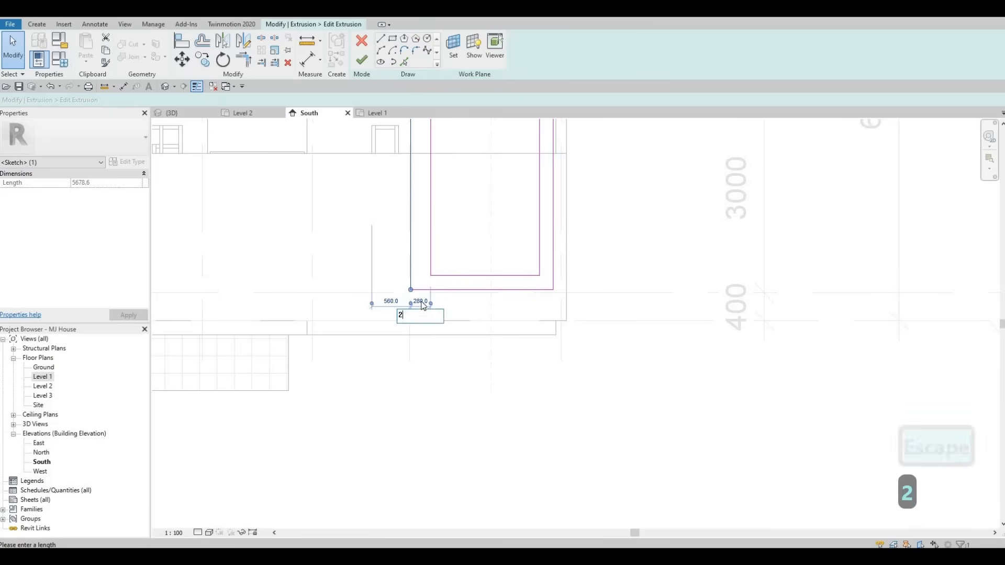
{"action": "key", "text": "Return"}
{"action": "key", "text": "Escape"}
{"action": "key", "text": "Escape"}
Step: Finish the extrusion sketch edit and finish the tall frame's in-place model
{"action": "scroll", "coordinate": [432, 218], "scroll_direction": "down", "scroll_amount": 1}
{"action": "scroll", "coordinate": [433, 218], "scroll_direction": "down", "scroll_amount": 4}
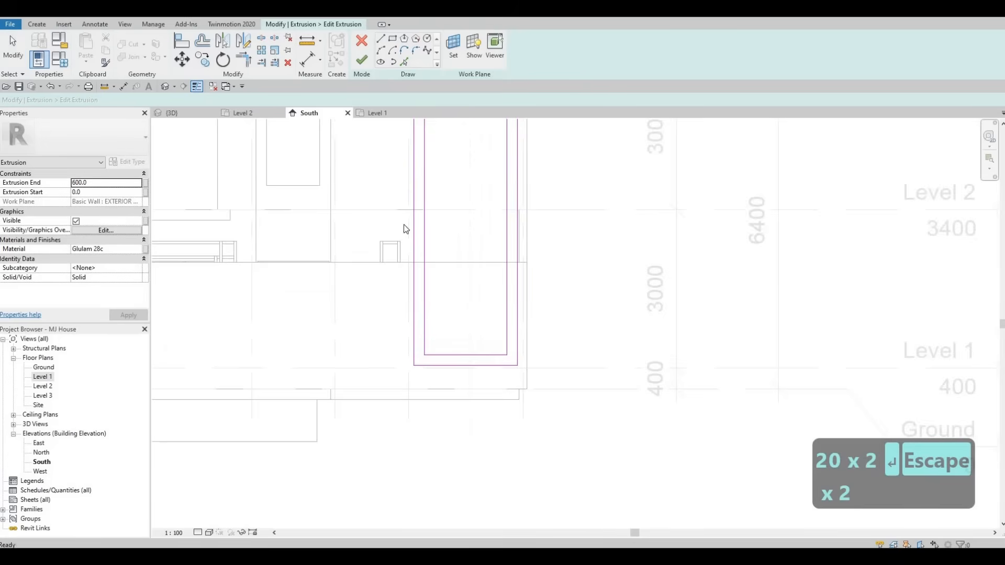
{"action": "left_click", "coordinate": [362, 62]}
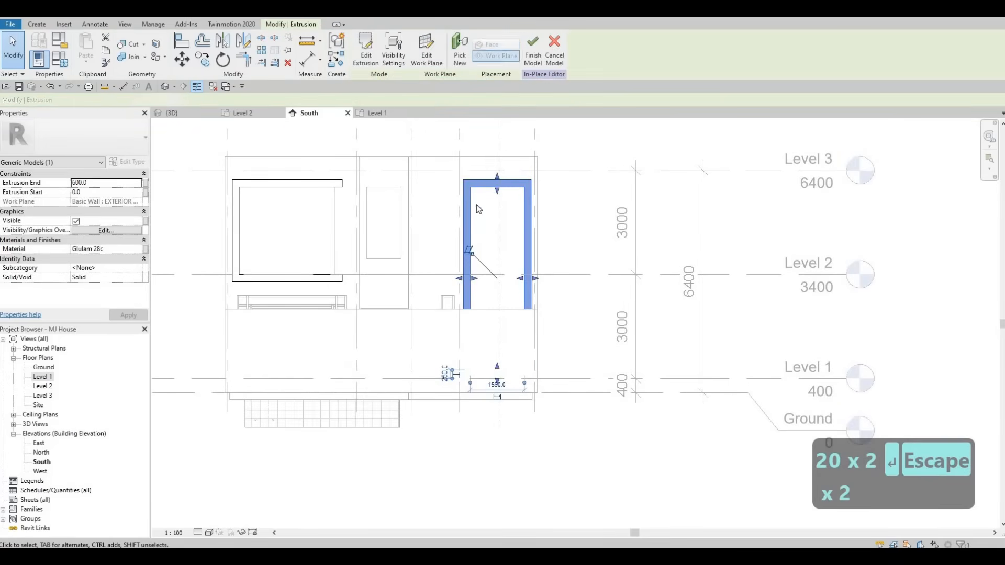
{"action": "key", "text": "Escape"}
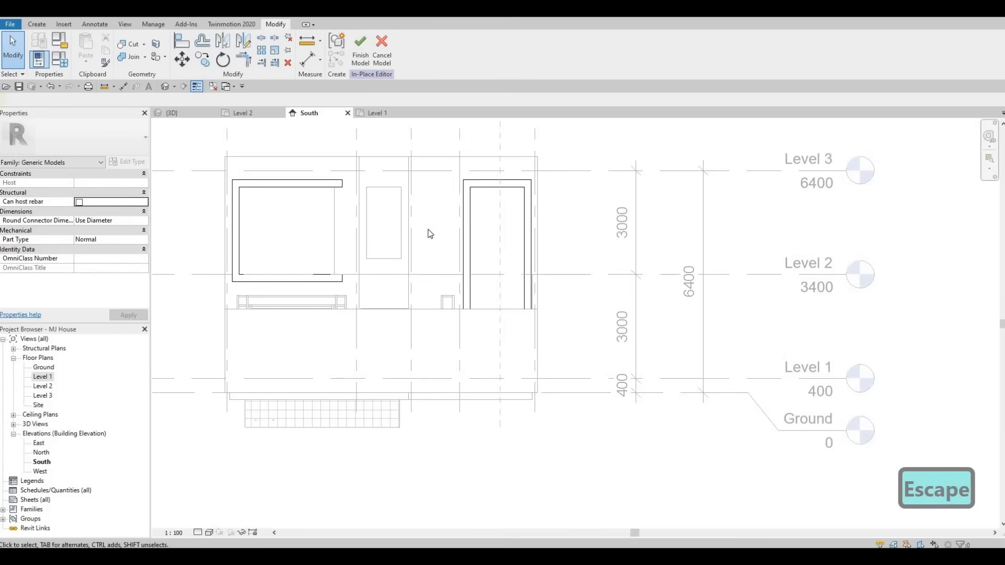
{"action": "scroll", "coordinate": [457, 243], "scroll_direction": "down", "scroll_amount": 1}
{"action": "mouse_move", "coordinate": [436, 270]}
{"action": "middle_mouse_down"}
{"action": "mouse_move", "coordinate": [457, 242]}
{"action": "mouse_move", "coordinate": [422, 276]}
{"action": "middle_mouse_up"}
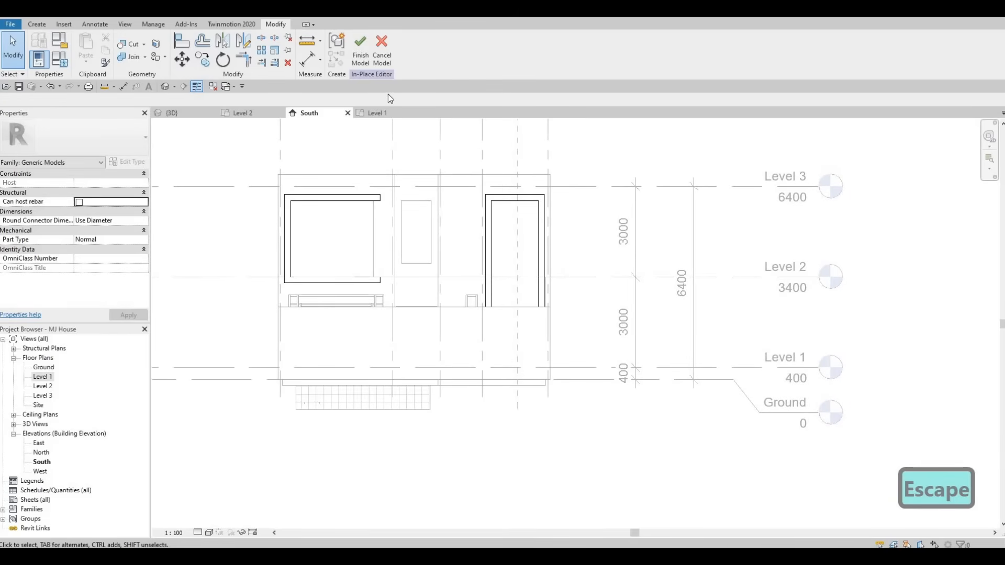
{"action": "left_click", "coordinate": [360, 50]}
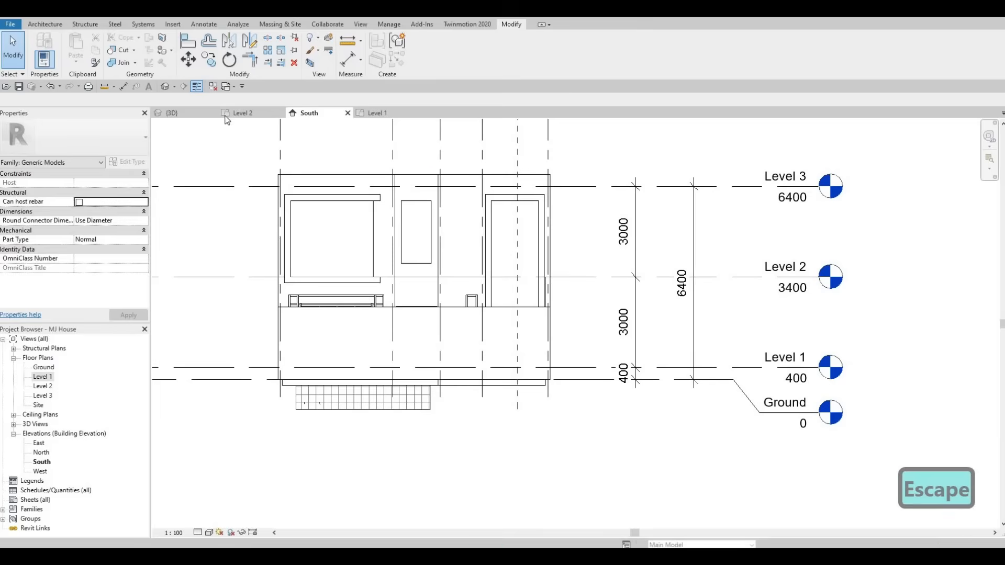
Step: Orbit the 3D view to inspect the finished frames around the windows
{"action": "left_click", "coordinate": [190, 112]}
{"action": "middle_click_drag", "start_coordinate": [456, 267], "coordinate": [437, 293], "text": "shift"}
{"action": "middle_click_drag", "start_coordinate": [446, 253], "coordinate": [431, 228], "text": "shift"}
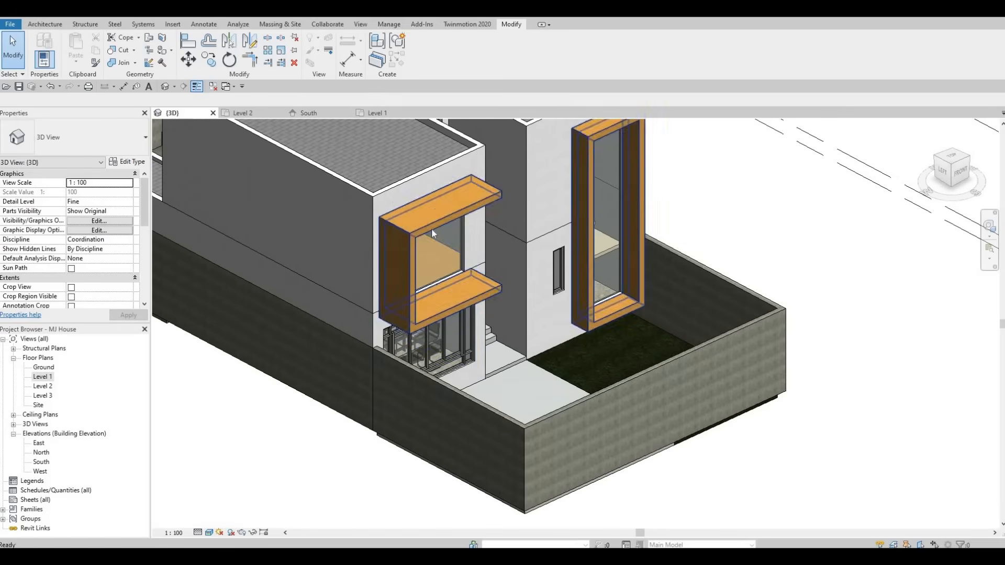
{"action": "scroll", "coordinate": [409, 277], "scroll_direction": "down", "scroll_amount": 3}
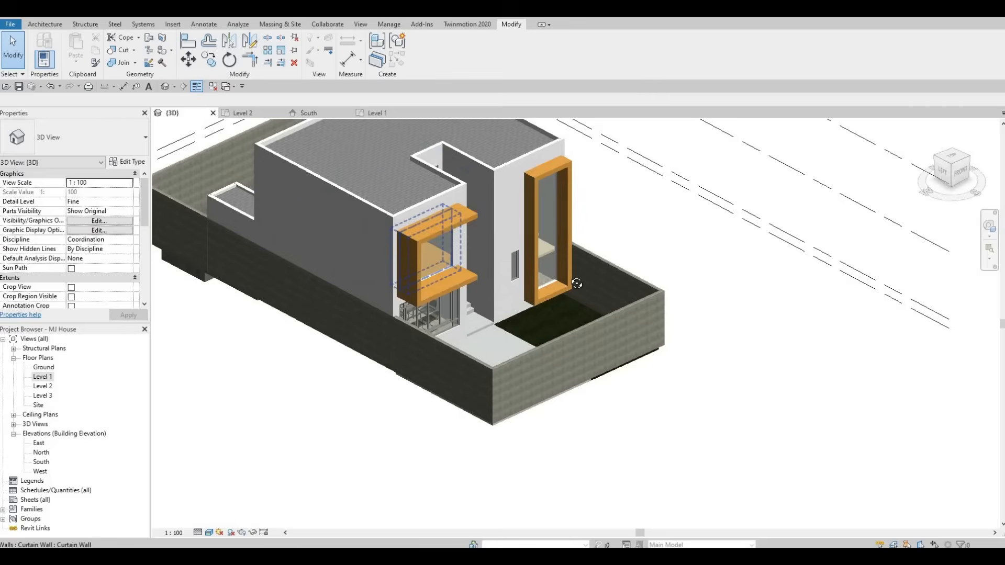
{"action": "middle_click_drag", "start_coordinate": [410, 277], "coordinate": [212, 395], "text": "shift"}
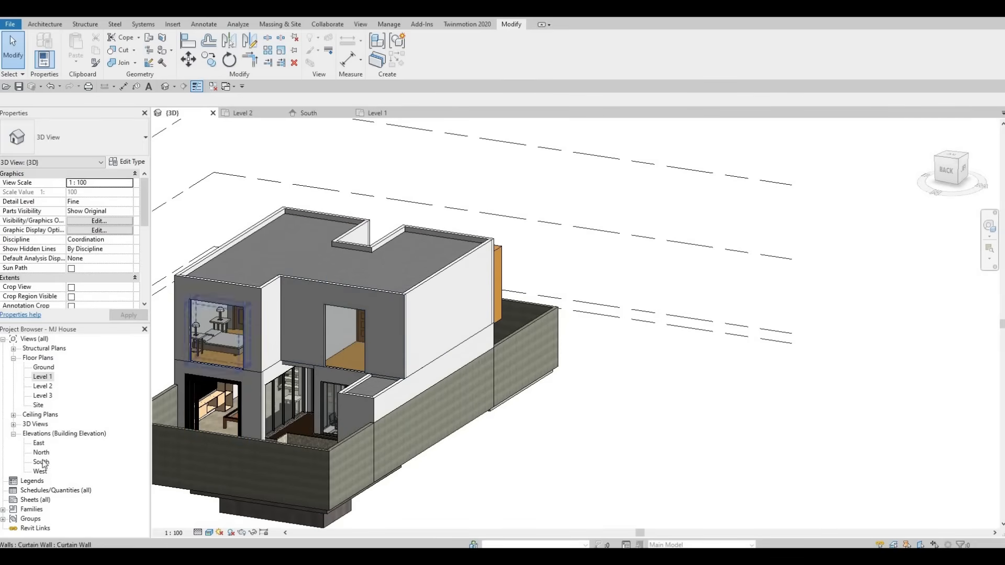
Step: Open the North elevation and start a new in-place Generic Models component there
{"action": "double_click", "coordinate": [40, 453]}
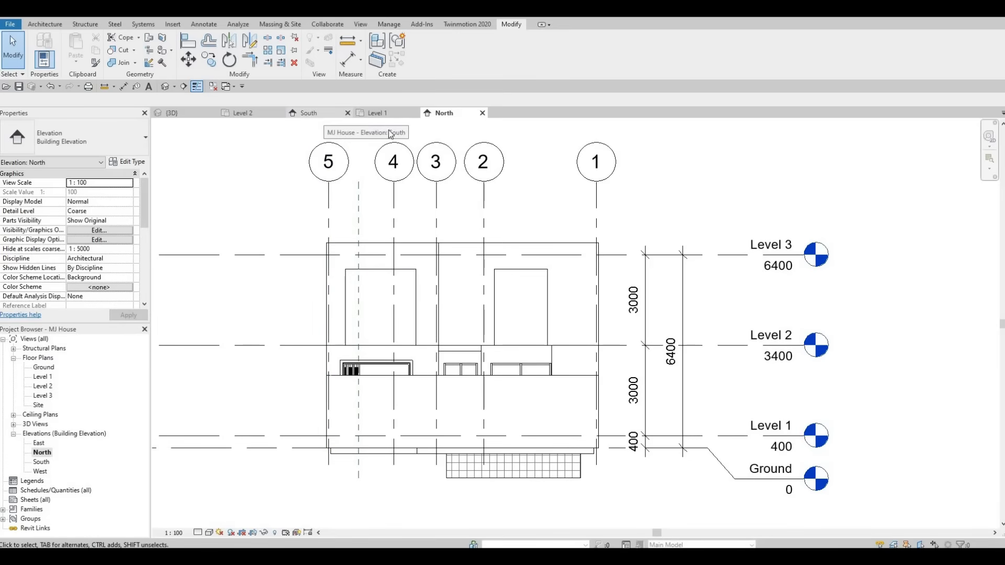
{"action": "left_click", "coordinate": [323, 113]}
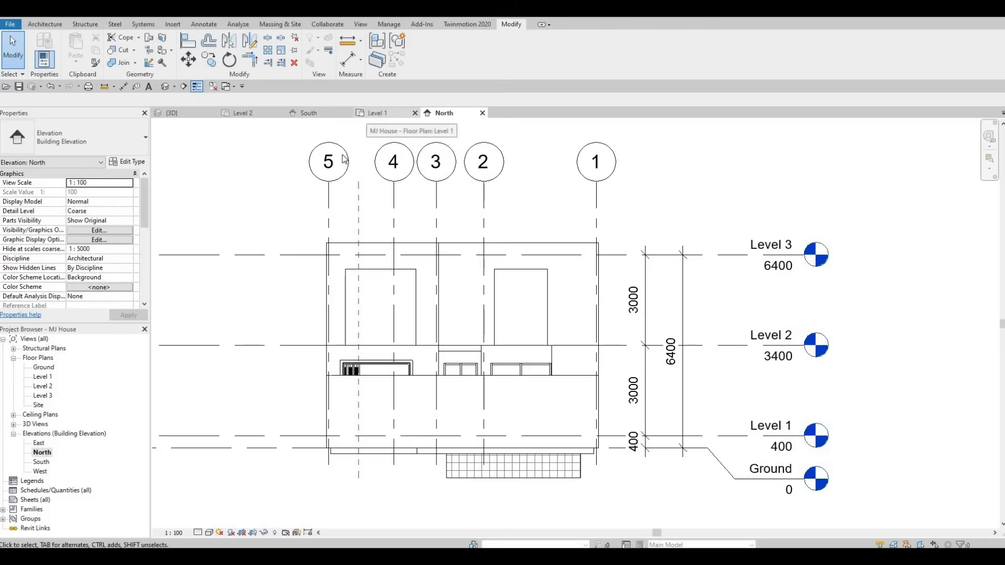
{"action": "left_click", "coordinate": [341, 184]}
{"action": "key", "text": "Escape"}
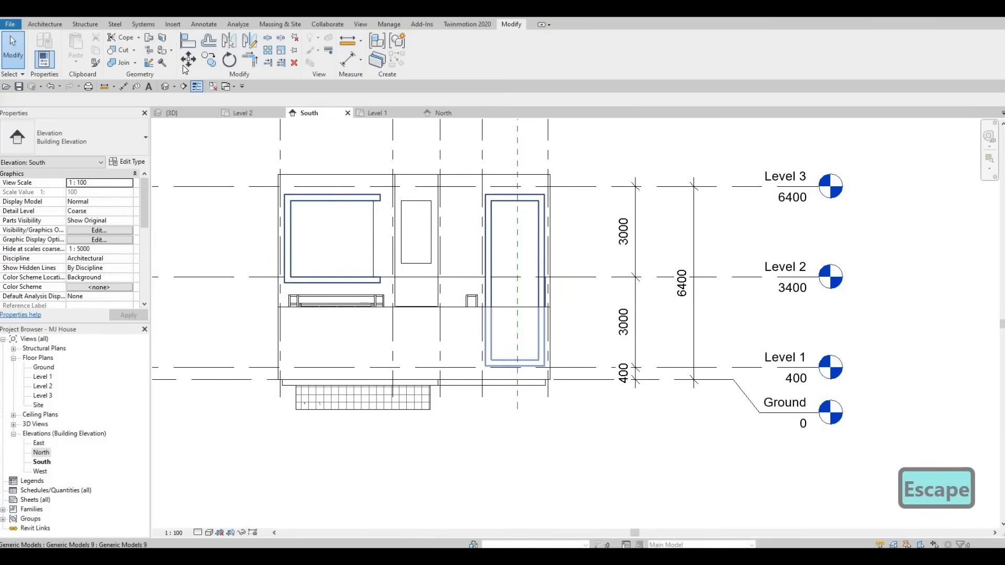
{"action": "left_click", "coordinate": [341, 184]}
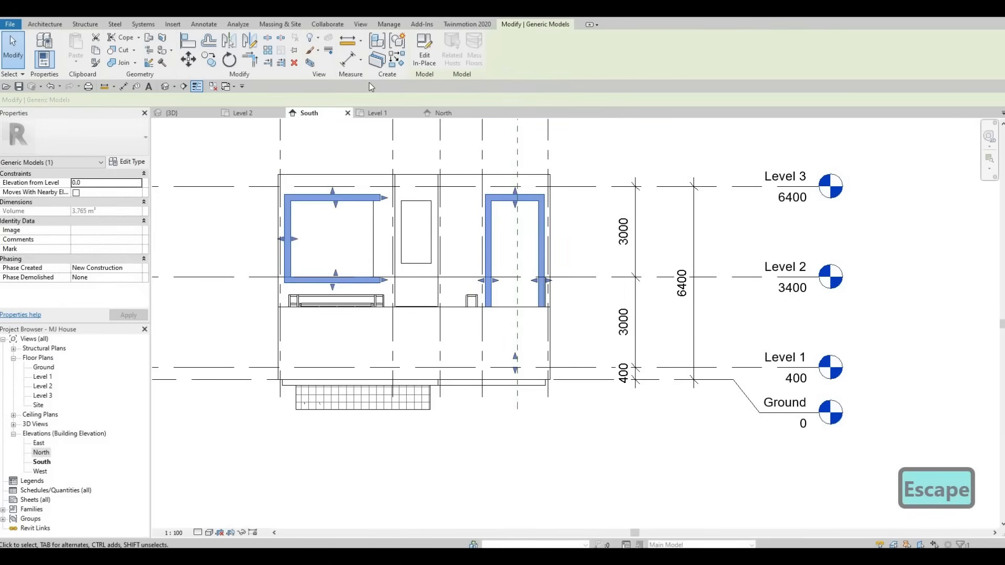
{"action": "left_click", "coordinate": [458, 115]}
{"action": "middle_click_drag", "start_coordinate": [313, 169], "coordinate": [71, 68]}
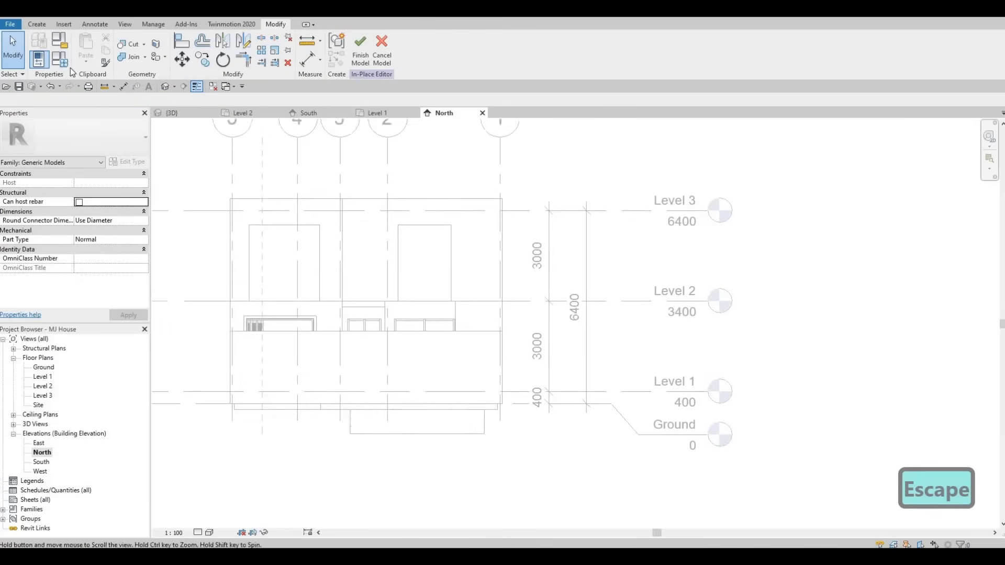
Step: Start an extrusion and pick the north exterior wall face as its work plane
{"action": "left_click", "coordinate": [37, 24]}
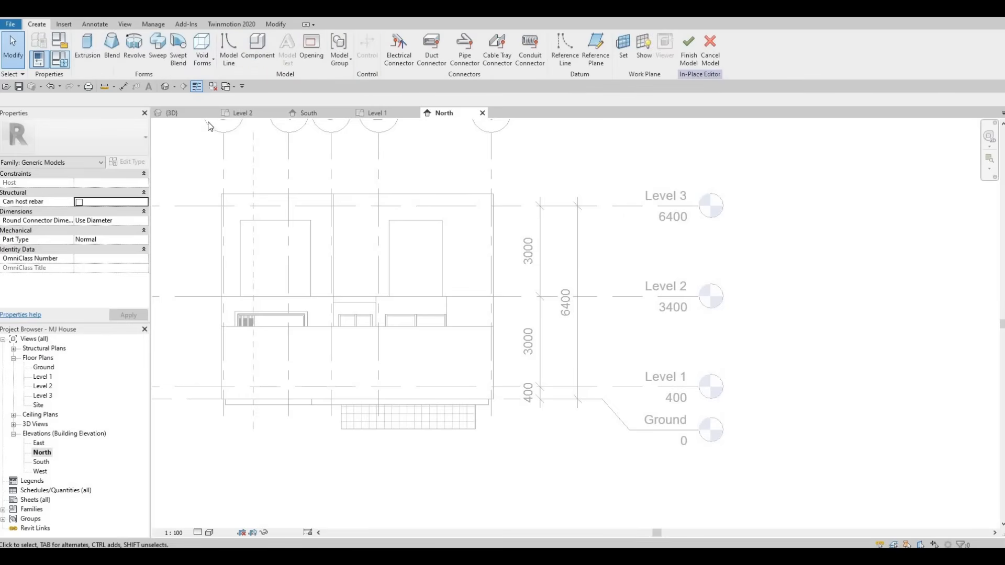
{"action": "left_click", "coordinate": [88, 47]}
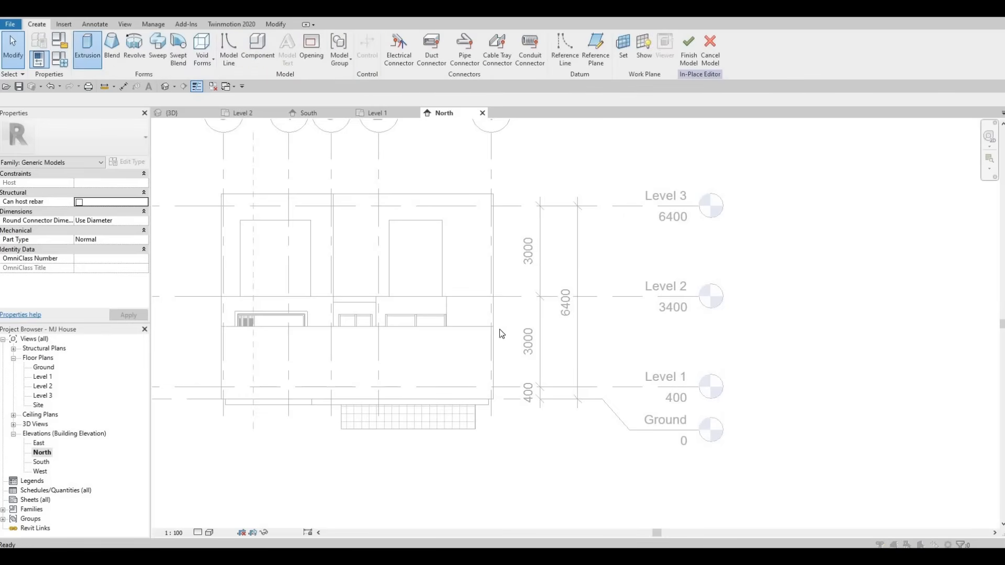
{"action": "key", "text": "Return"}
{"action": "left_click", "coordinate": [268, 220]}
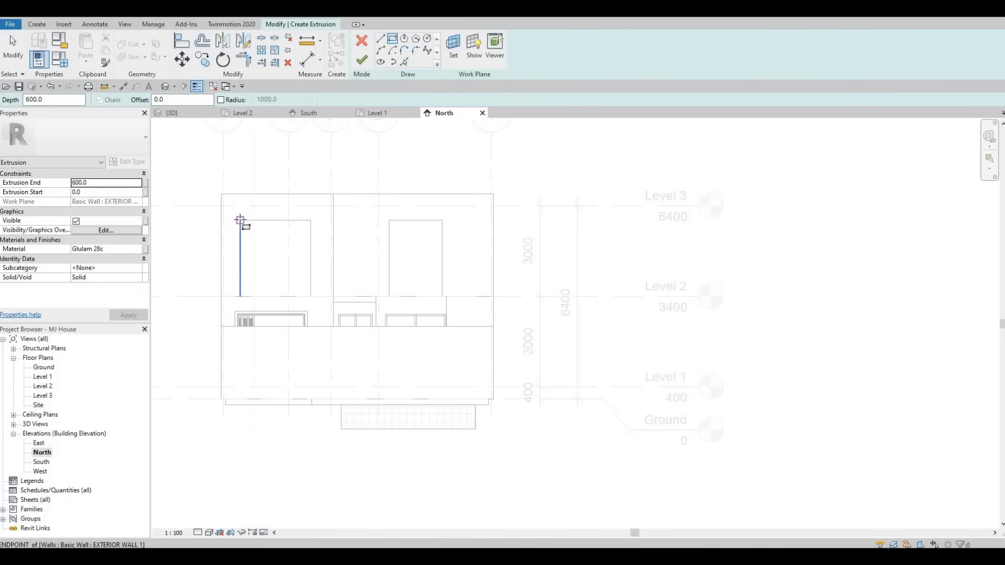
Step: Sketch a rectangle over the upper-left north window opening as the frame's inner boundary
{"action": "left_click", "coordinate": [242, 222]}
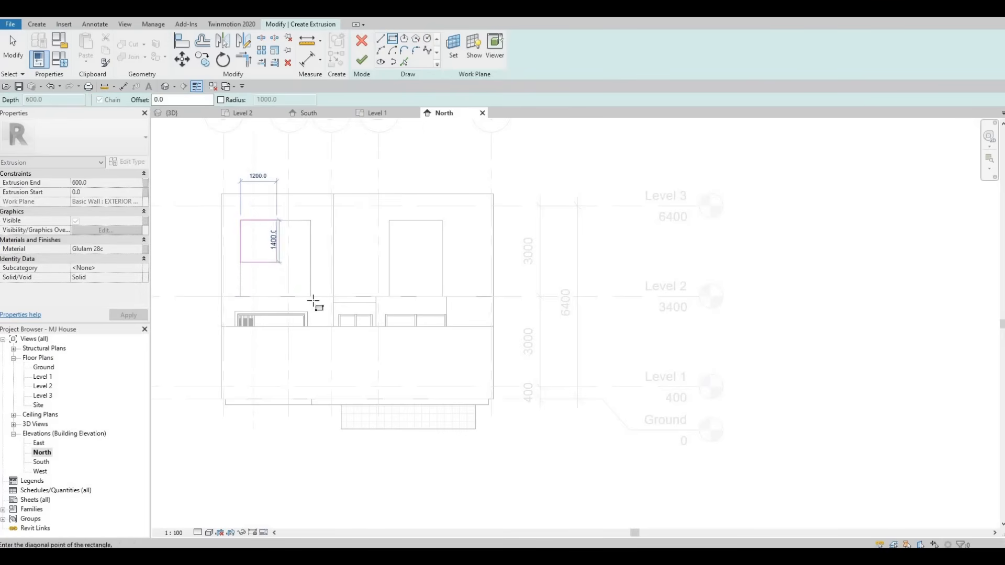
{"action": "left_click", "coordinate": [311, 300]}
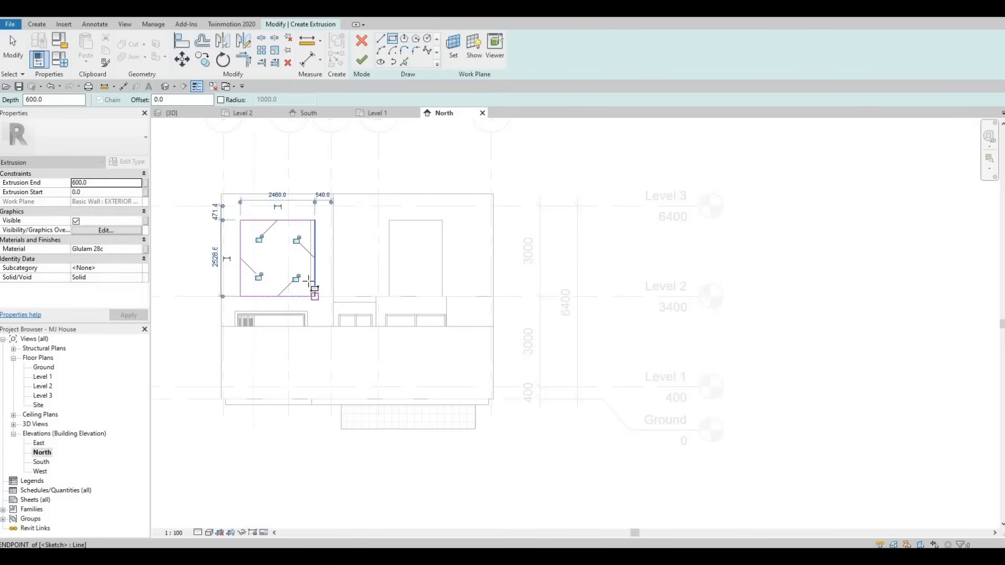
{"action": "key", "text": "Escape"}
{"action": "key", "text": "Escape"}
{"action": "scroll", "coordinate": [321, 256], "scroll_direction": "up", "scroll_amount": 3}
{"action": "key", "text": "Escape"}
{"action": "left_click", "coordinate": [314, 243]}
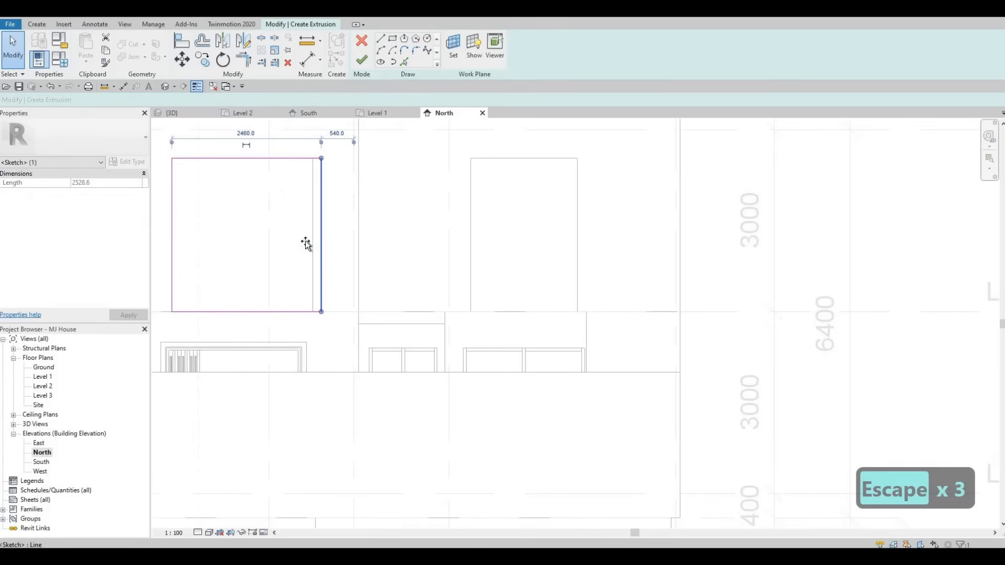
{"action": "key", "text": "Escape"}
{"action": "key", "text": "Escape"}
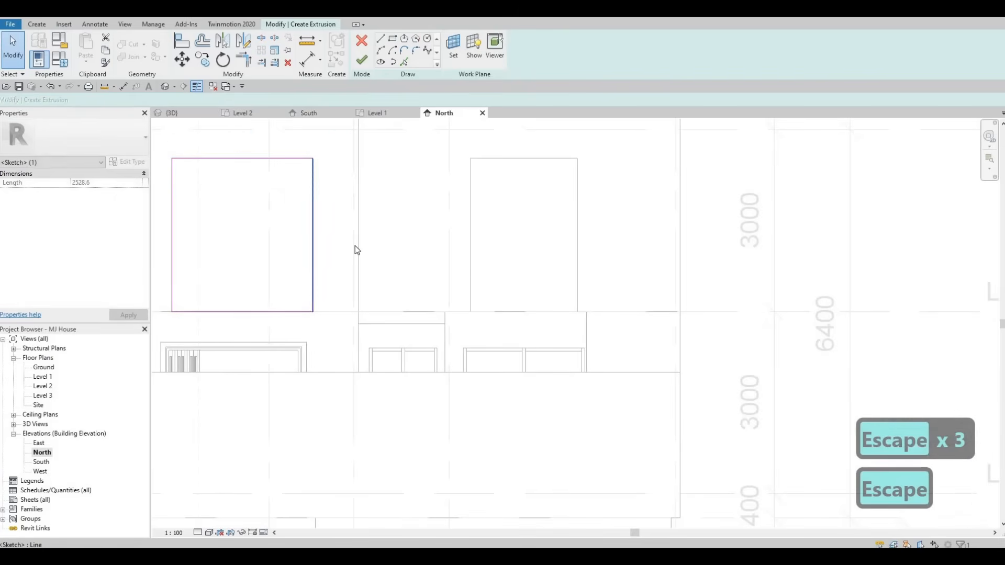
{"action": "middle_click_drag", "start_coordinate": [325, 199], "coordinate": [355, 196]}
{"action": "scroll", "coordinate": [354, 202], "scroll_direction": "down", "scroll_amount": 2}
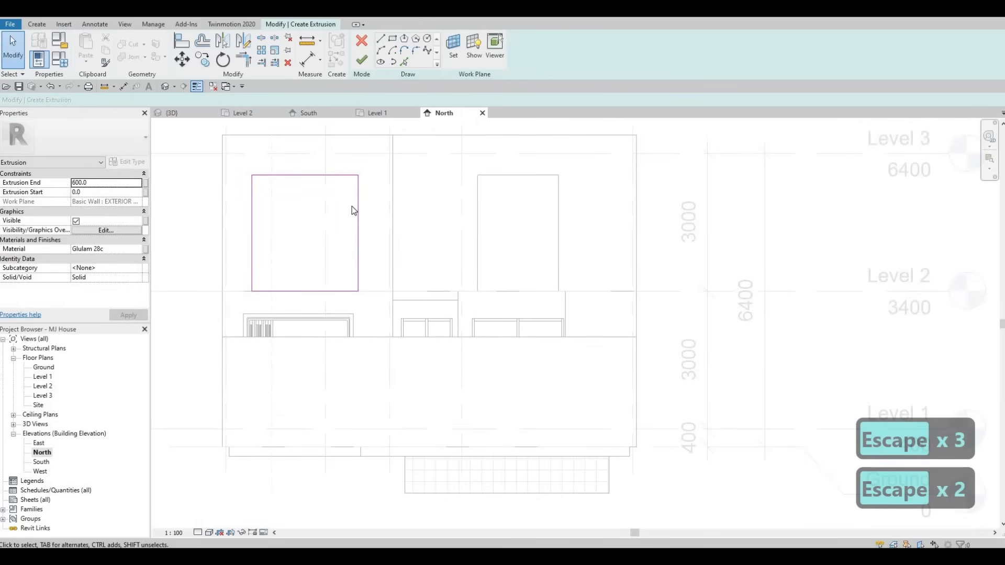
Step: Sketch an outer rectangle offset 200 mm around the inner one and finish the extrusion sketch
{"action": "left_click", "coordinate": [393, 41]}
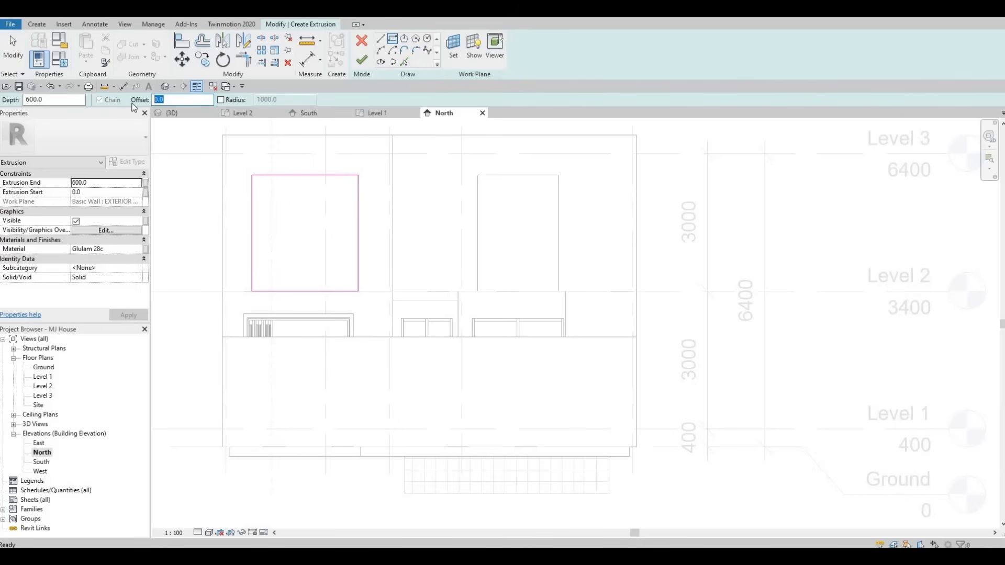
{"action": "type", "text": "2"}
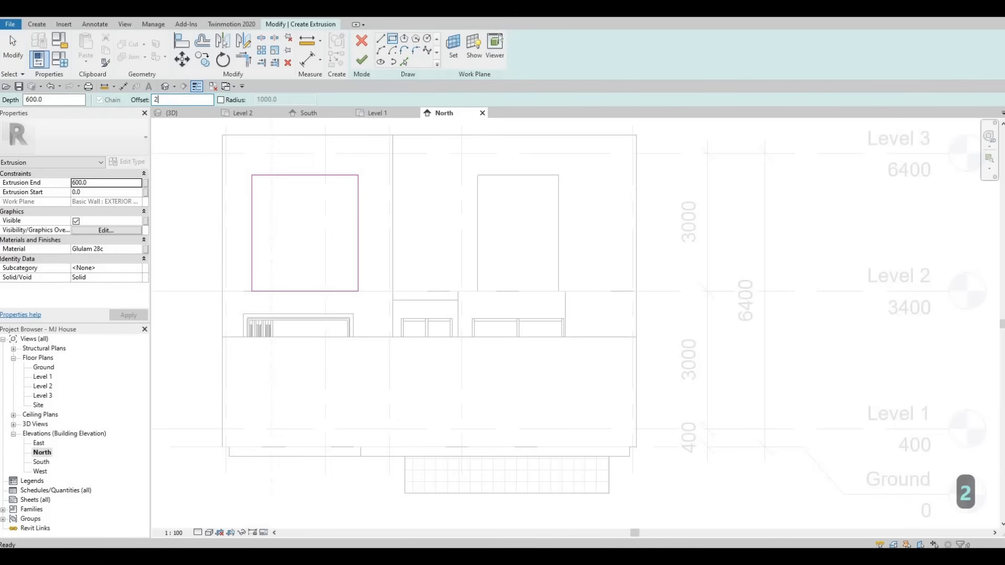
{"action": "type", "text": "00"}
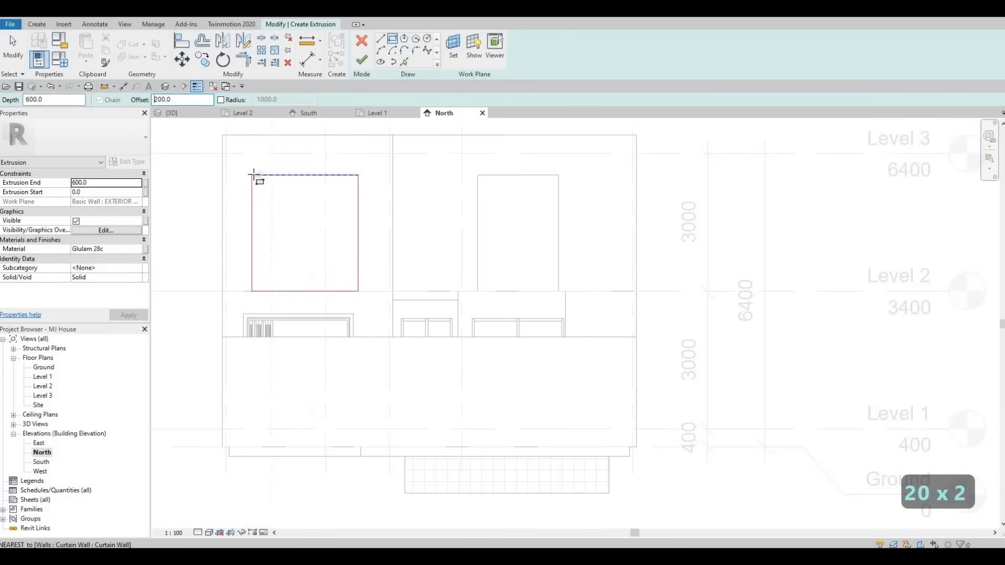
{"action": "left_click", "coordinate": [252, 175]}
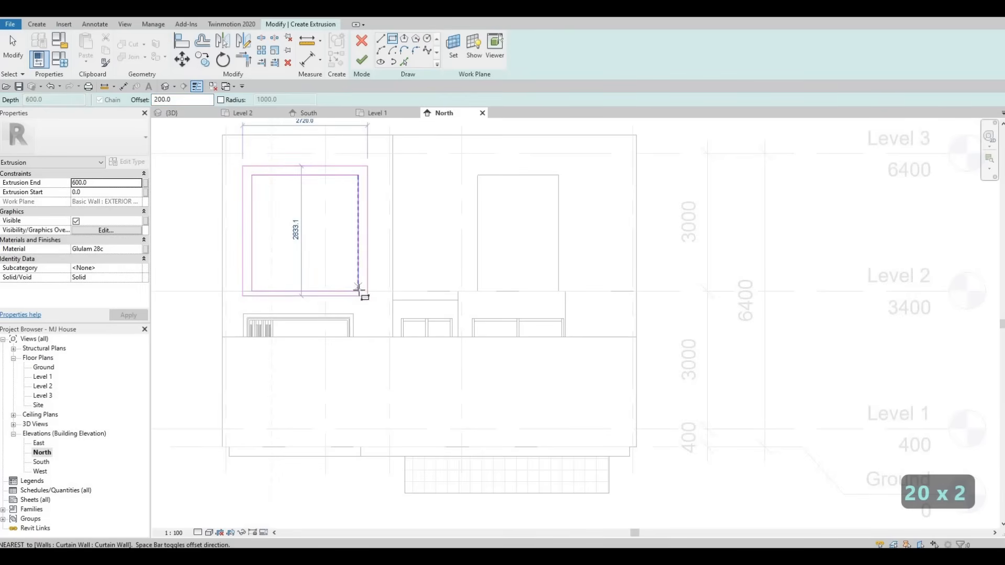
{"action": "left_click", "coordinate": [358, 292]}
{"action": "key", "text": "Escape"}
{"action": "key", "text": "Escape"}
{"action": "key", "text": "Escape"}
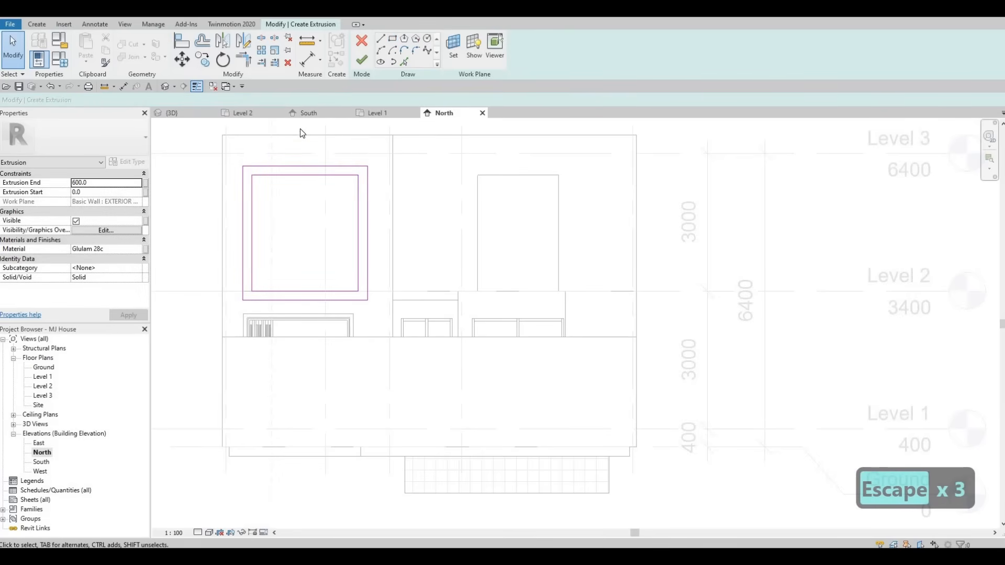
{"action": "left_click", "coordinate": [360, 63]}
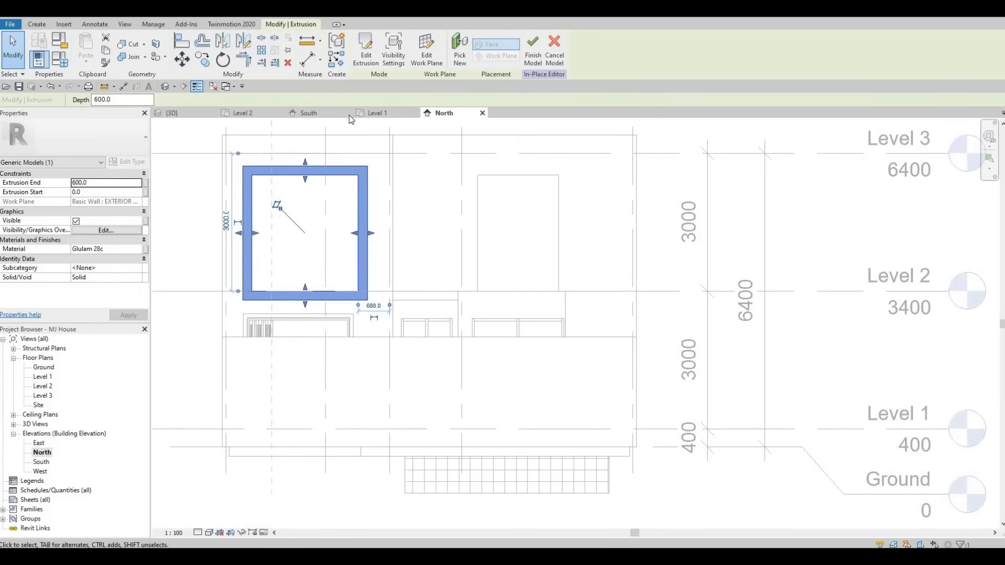
Step: Orbit the 3D view to check the new north window frame
{"action": "left_click", "coordinate": [187, 114]}
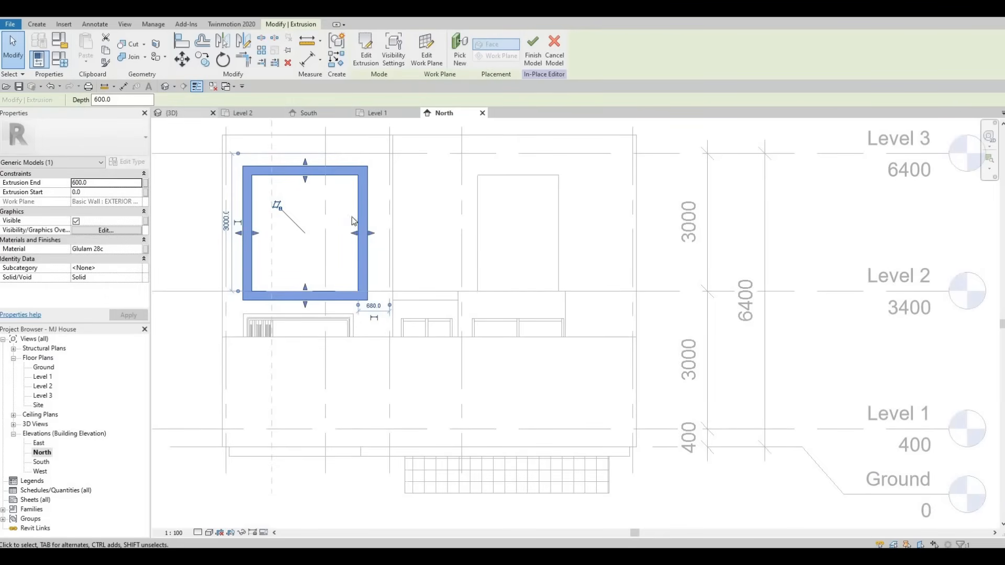
{"action": "key", "text": "Escape"}
{"action": "middle_click_drag", "start_coordinate": [461, 352], "coordinate": [499, 245], "text": "shift"}
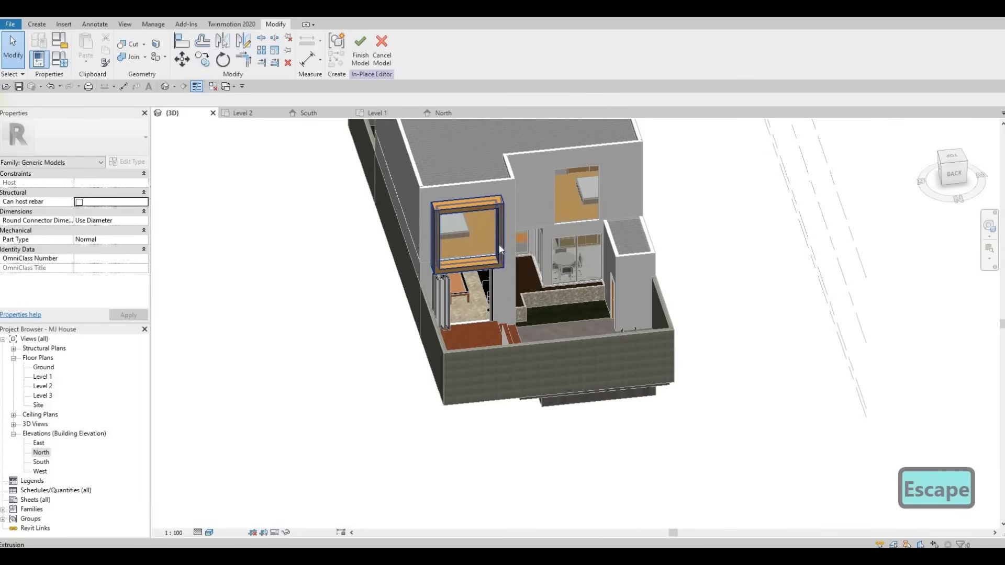
Step: Extend the north frame extrusion's depth outward by dragging its depth shape handle
{"action": "left_click", "coordinate": [476, 246]}
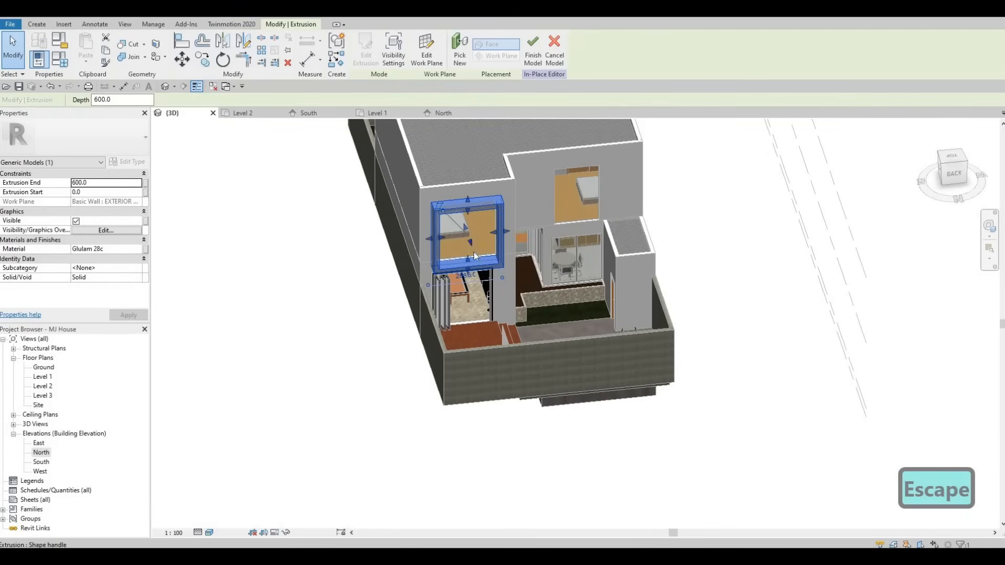
{"action": "left_click_drag", "start_coordinate": [471, 244], "coordinate": [475, 256]}
{"action": "key", "text": "Escape"}
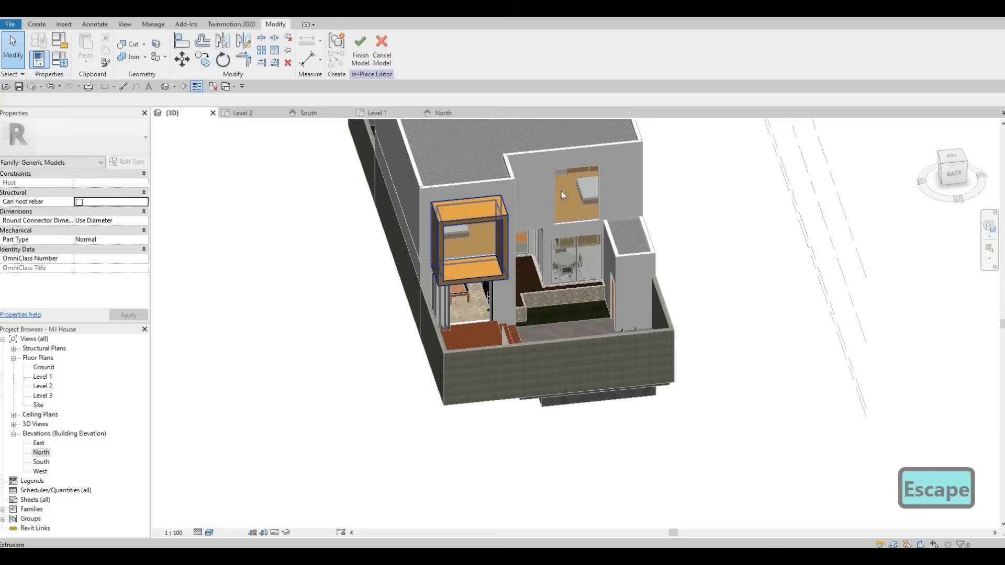
{"action": "middle_click_drag", "start_coordinate": [561, 191], "coordinate": [562, 183], "text": "shift"}
{"action": "key", "text": "Escape"}
{"action": "left_click", "coordinate": [578, 223]}
{"action": "scroll", "coordinate": [578, 215], "scroll_direction": "up", "scroll_amount": 1}
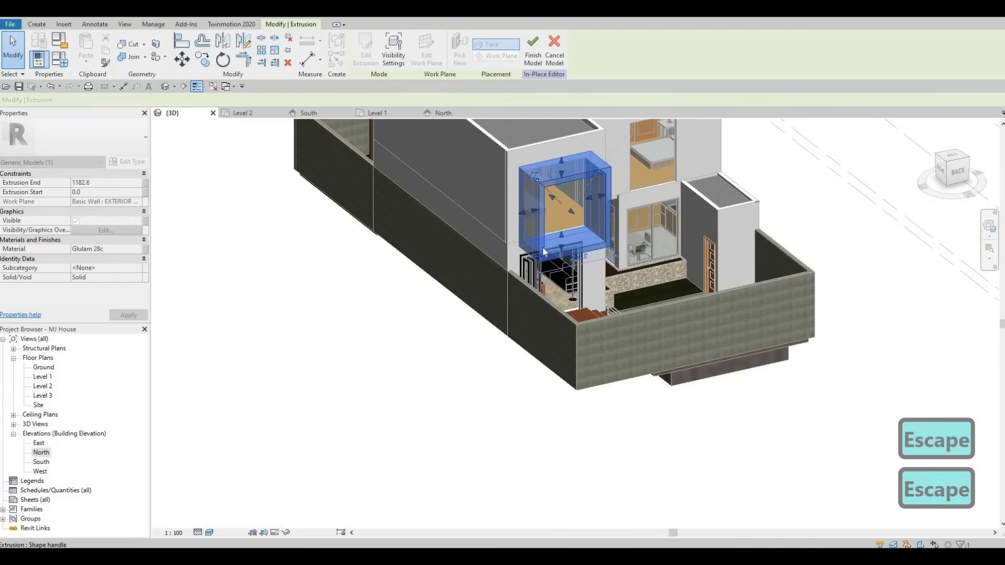
{"action": "key", "text": "Escape"}
Step: Open the north frame's extrusion sketch for editing and split its outer right edge
{"action": "middle_click_drag", "start_coordinate": [795, 285], "coordinate": [664, 366], "text": "shift"}
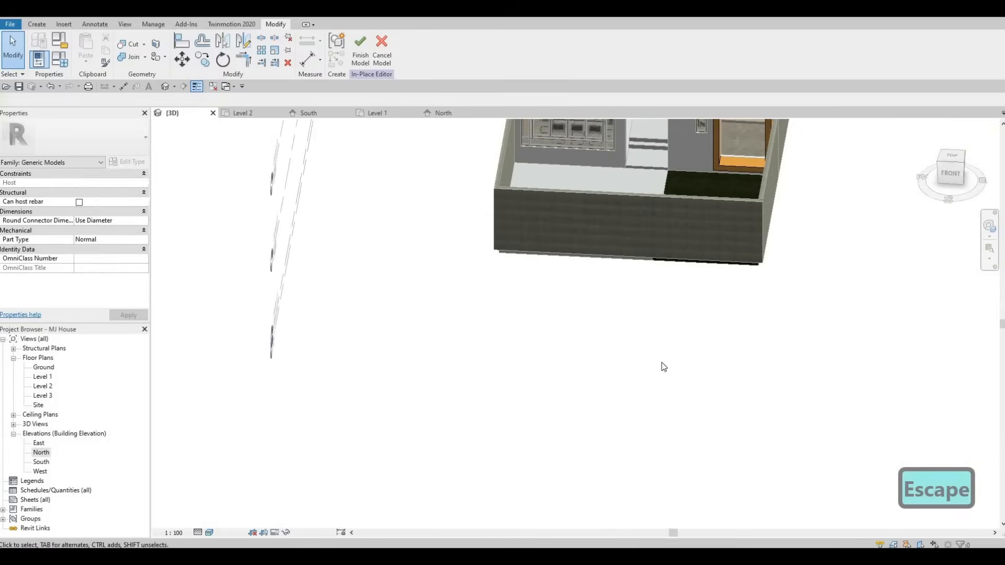
{"action": "scroll", "coordinate": [591, 356], "scroll_direction": "up", "scroll_amount": 2}
{"action": "scroll", "coordinate": [704, 396], "scroll_direction": "up", "scroll_amount": 2}
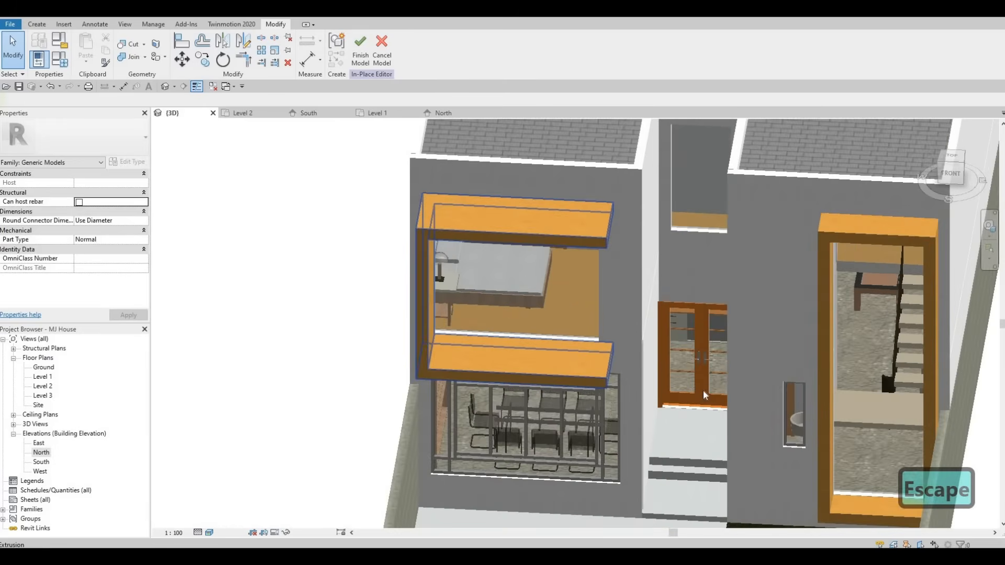
{"action": "middle_click_drag", "start_coordinate": [704, 396], "coordinate": [529, 217], "text": "shift"}
{"action": "left_click", "coordinate": [547, 335]}
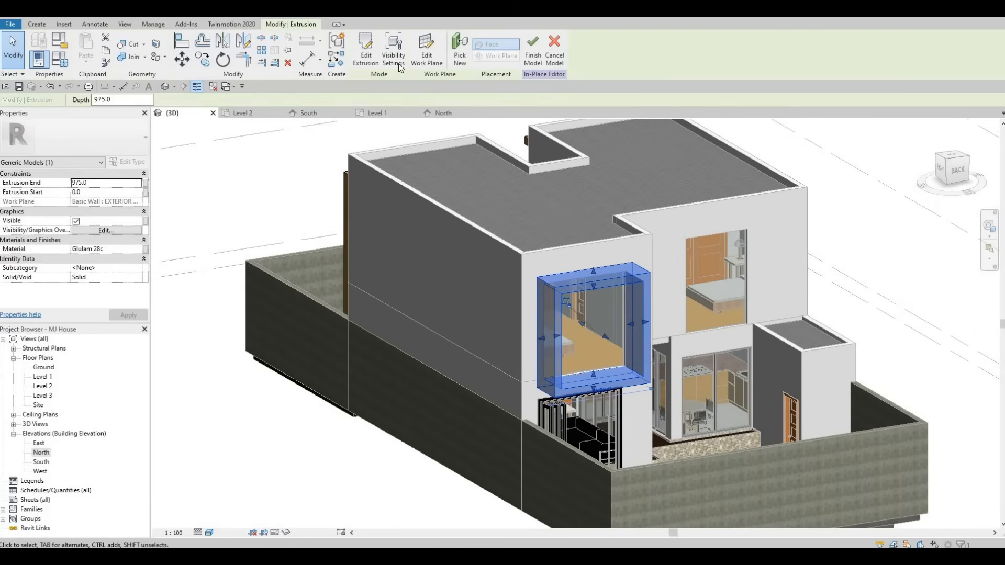
{"action": "left_click", "coordinate": [366, 51]}
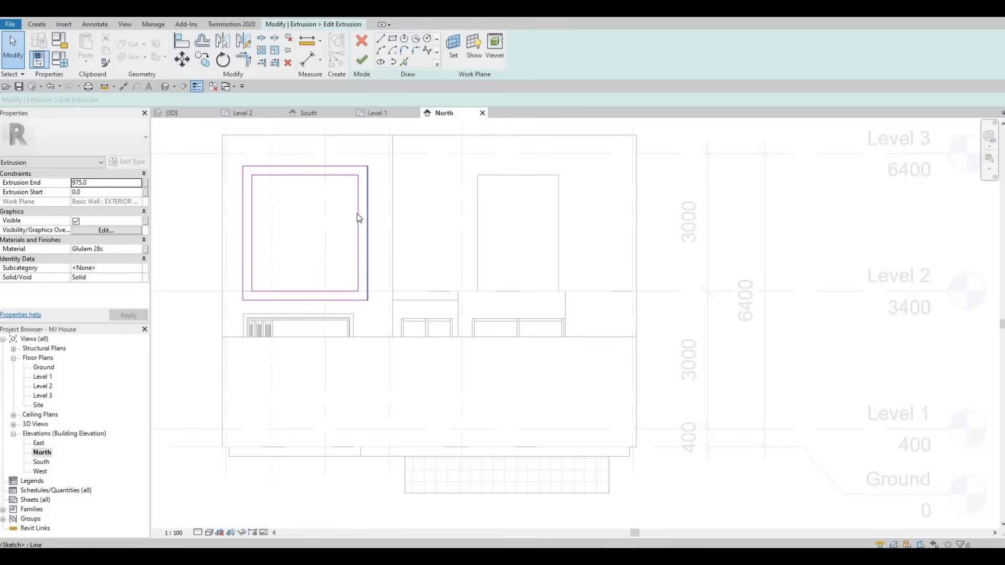
{"action": "key", "text": "Escape"}
{"action": "left_click", "coordinate": [358, 214]}
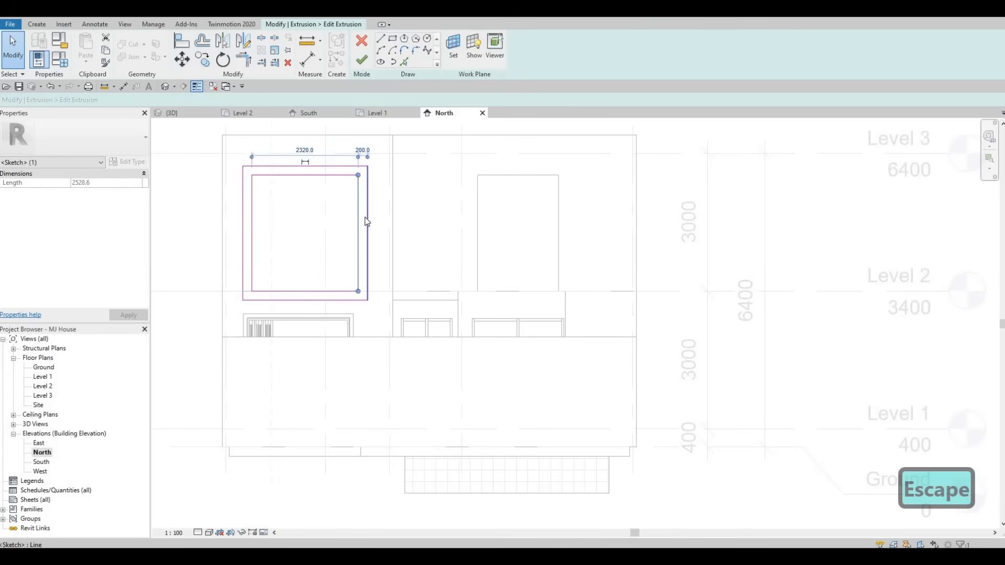
{"action": "key", "text": "Escape"}
{"action": "key", "text": "Escape"}
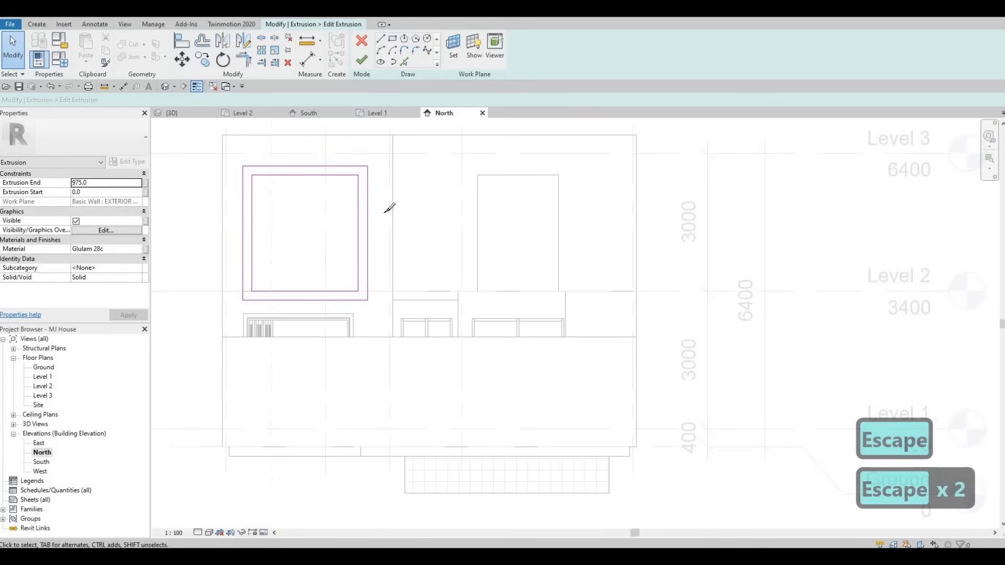
{"action": "key", "text": "s"}
{"action": "key", "text": "l"}
{"action": "left_click", "coordinate": [368, 225]}
{"action": "key", "text": "Escape"}
{"action": "key", "text": "Escape"}
{"action": "key", "text": "Escape"}
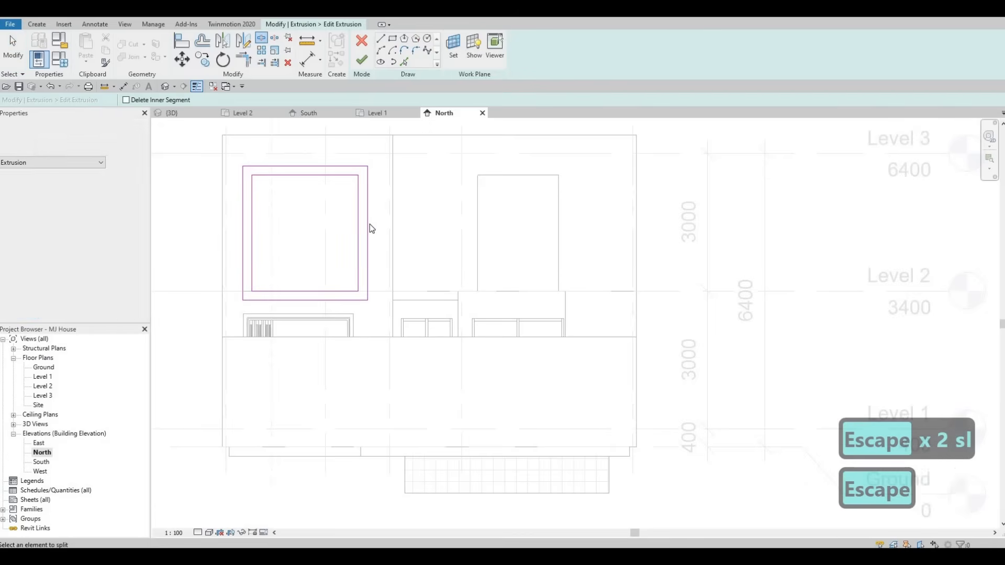
Step: Trim the split outer right edge back to the frame's bottom edge
{"action": "key", "text": "t"}
{"action": "key", "text": "r"}
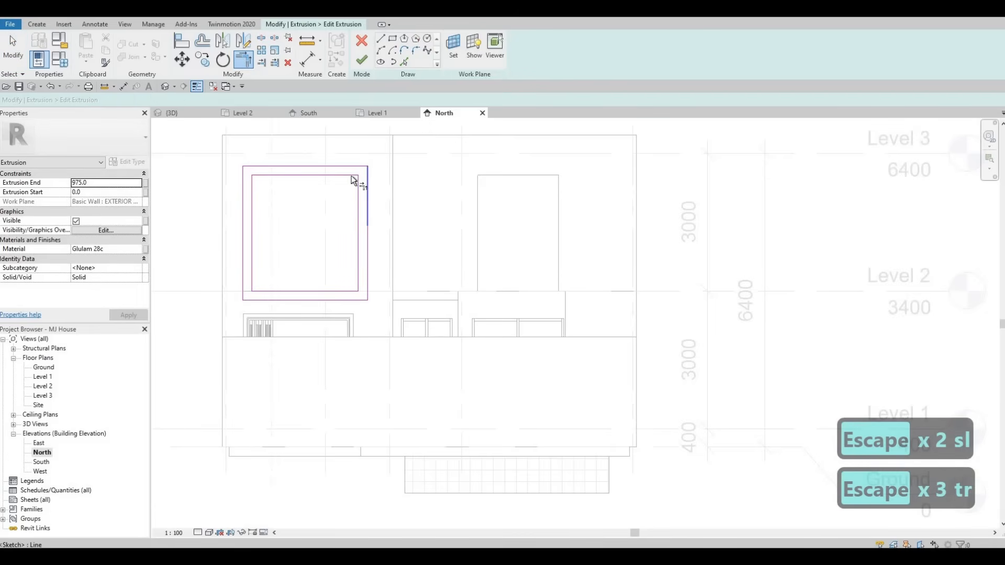
{"action": "left_click", "coordinate": [356, 291]}
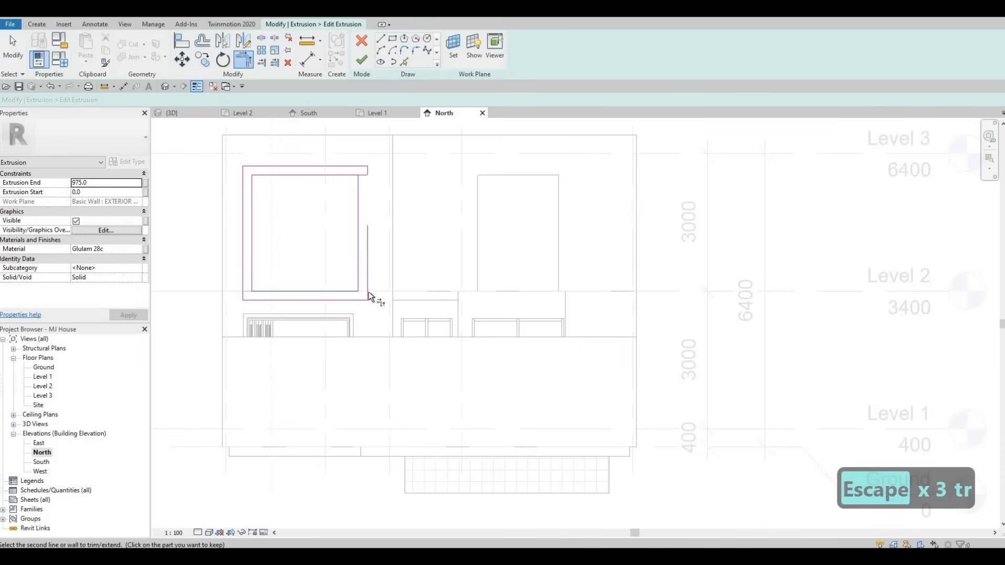
{"action": "key", "text": "Escape"}
{"action": "key", "text": "Escape"}
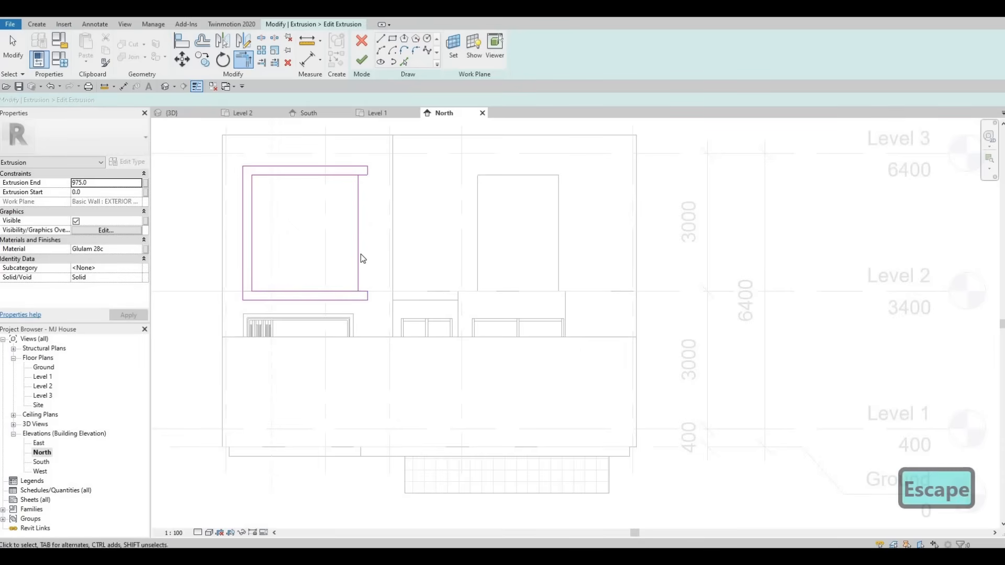
Step: Delete the inner right edge to leave the frame open on its right side and finish the sketch
{"action": "left_click", "coordinate": [359, 256]}
{"action": "key", "text": "Delete"}
{"action": "key", "text": "Escape"}
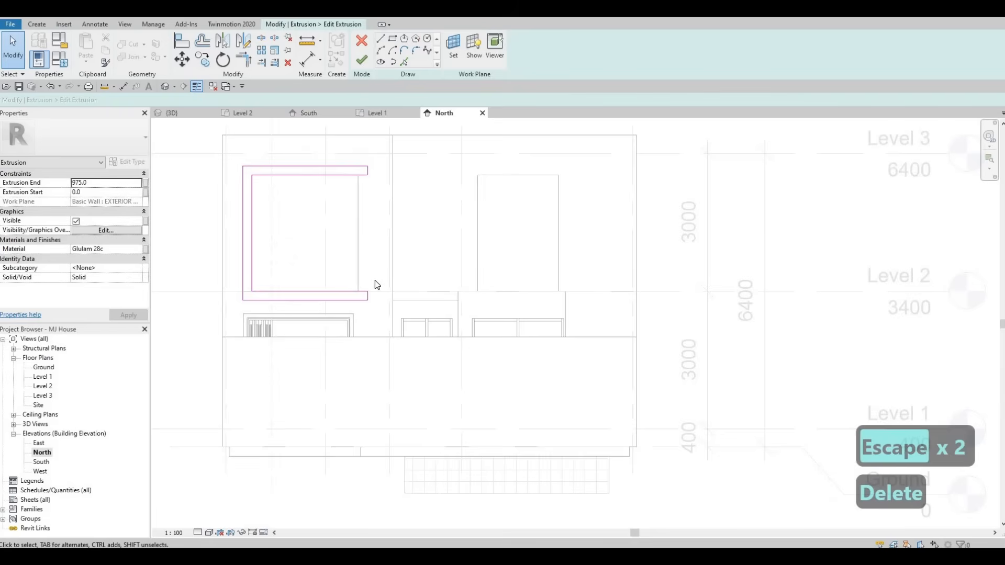
{"action": "middle_click_drag", "start_coordinate": [451, 305], "coordinate": [385, 272]}
{"action": "left_click", "coordinate": [363, 65]}
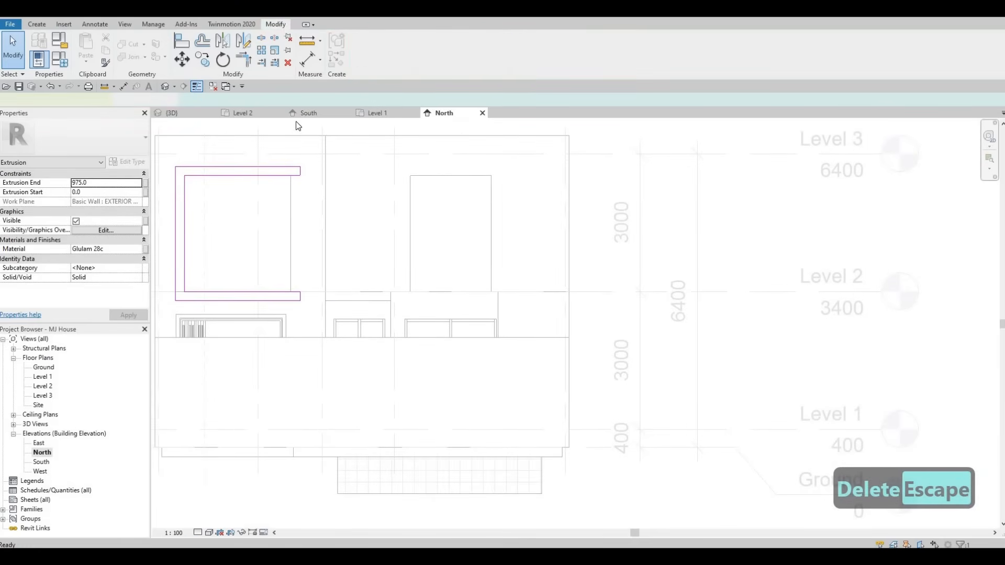
Step: Finish the in-place model containing the open north window frame
{"action": "left_click", "coordinate": [171, 112]}
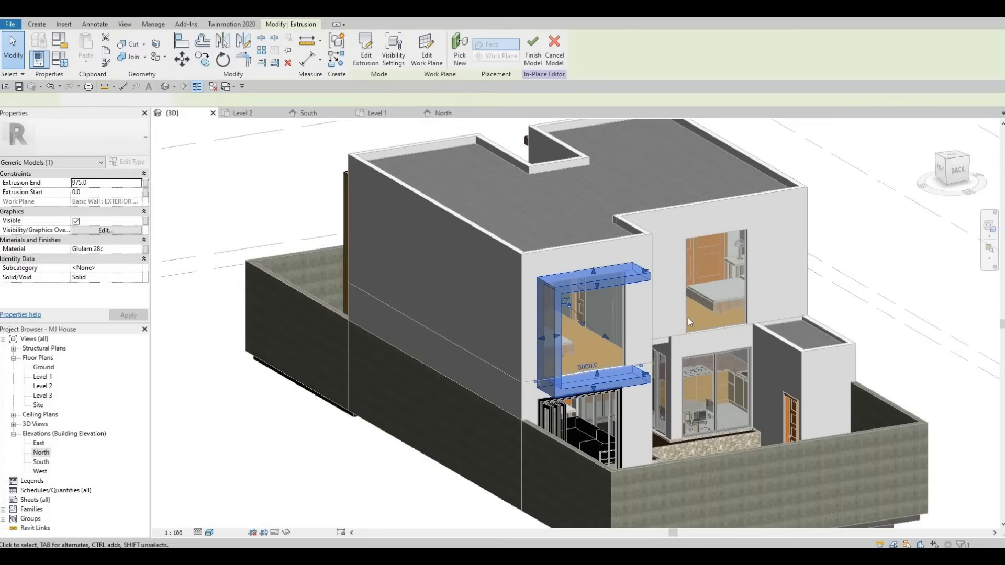
{"action": "scroll", "coordinate": [532, 278], "scroll_direction": "up", "scroll_amount": 5}
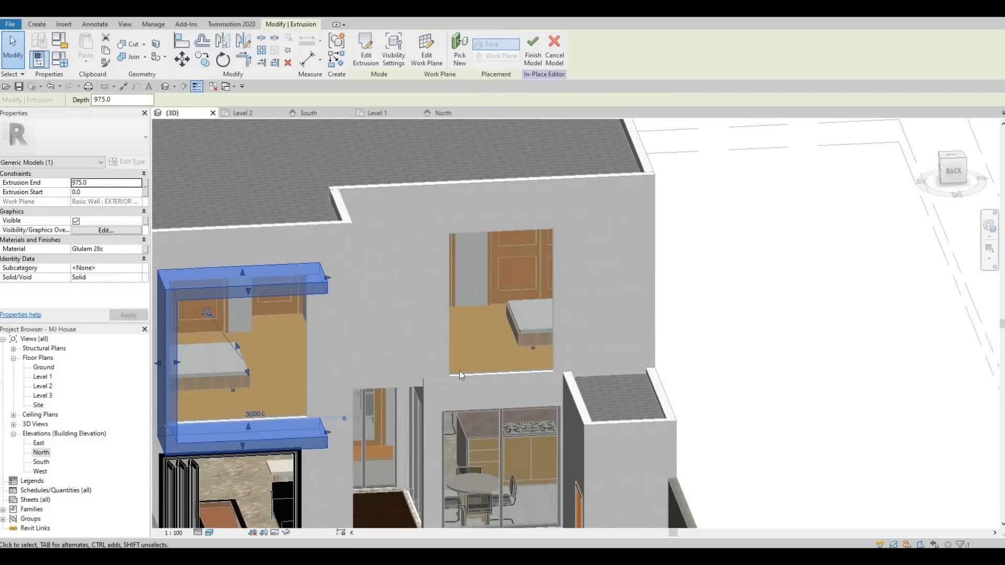
{"action": "middle_click_drag", "start_coordinate": [482, 321], "coordinate": [560, 131], "text": "shift"}
{"action": "left_click", "coordinate": [533, 50]}
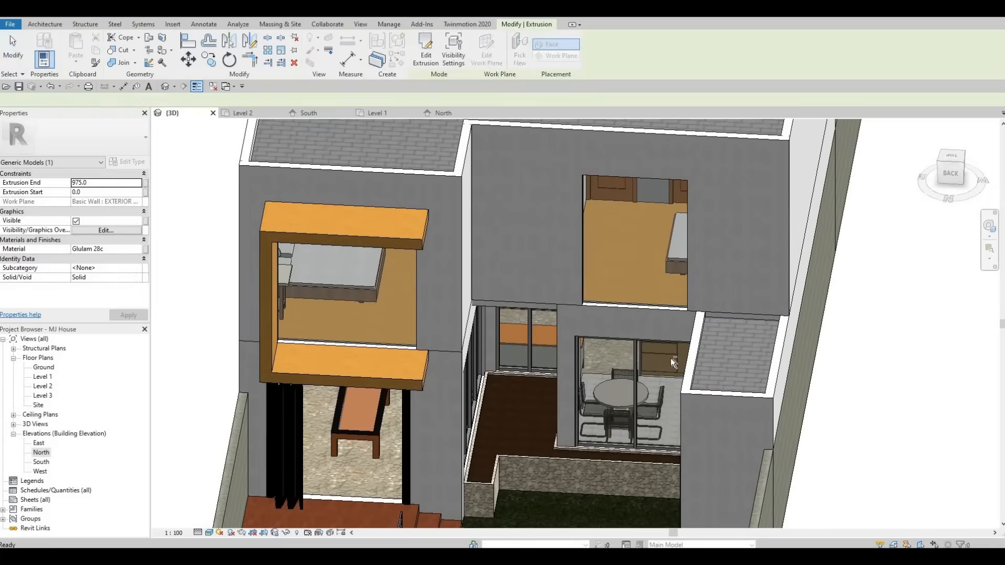
Step: Shorten the Level 2 north curtain wall to about 1600 mm so it fits within the frame opening
{"action": "middle_click_drag", "start_coordinate": [717, 366], "coordinate": [367, 419], "text": "shift"}
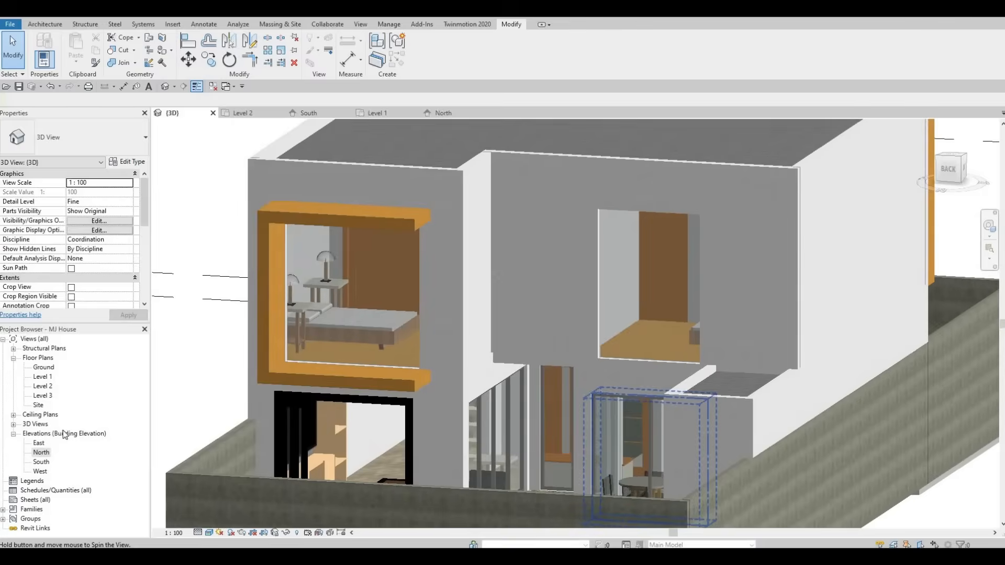
{"action": "double_click", "coordinate": [44, 453]}
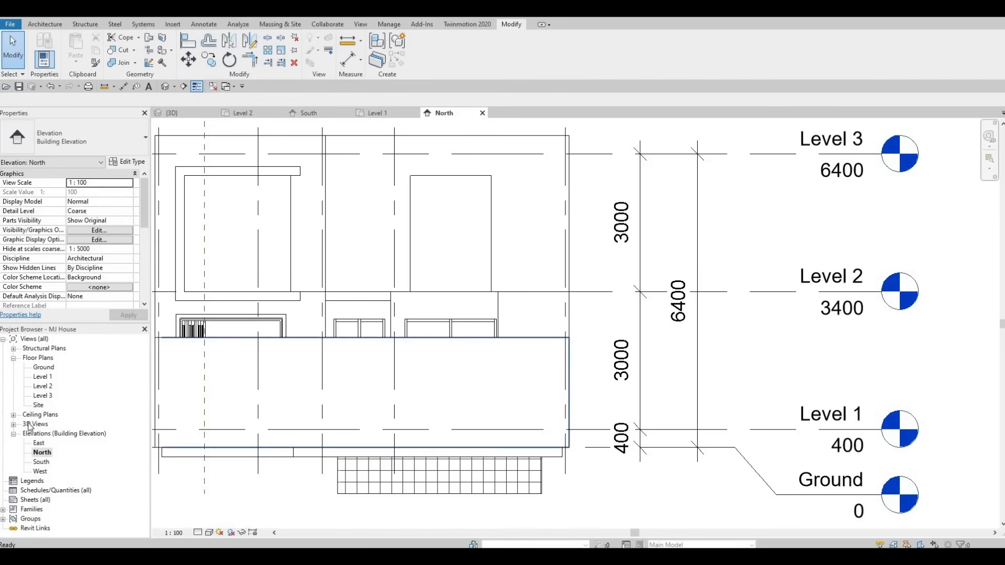
{"action": "double_click", "coordinate": [44, 386]}
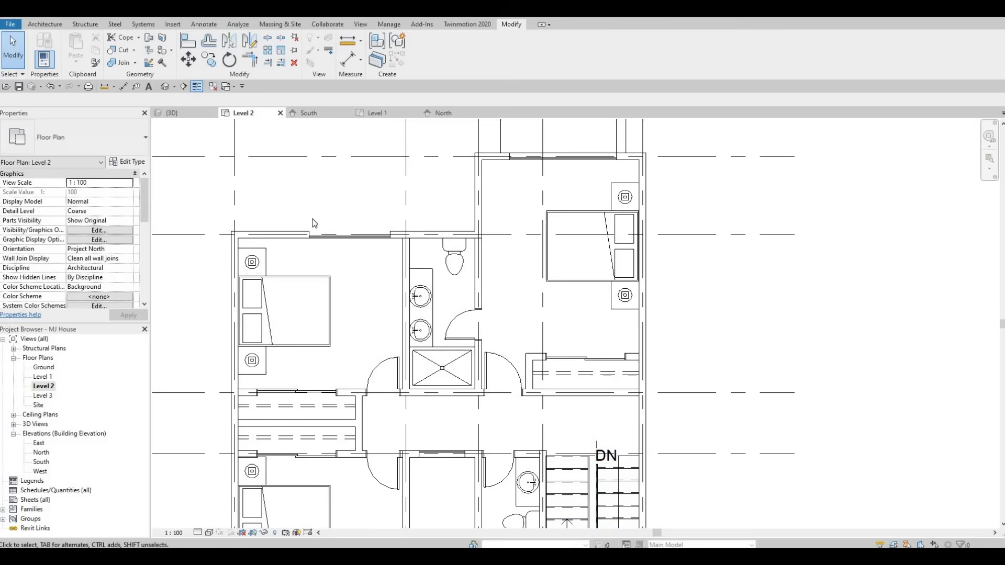
{"action": "scroll", "coordinate": [335, 304], "scroll_direction": "up", "scroll_amount": 3}
{"action": "left_click", "coordinate": [277, 131]}
{"action": "scroll", "coordinate": [310, 263], "scroll_direction": "up", "scroll_amount": 1}
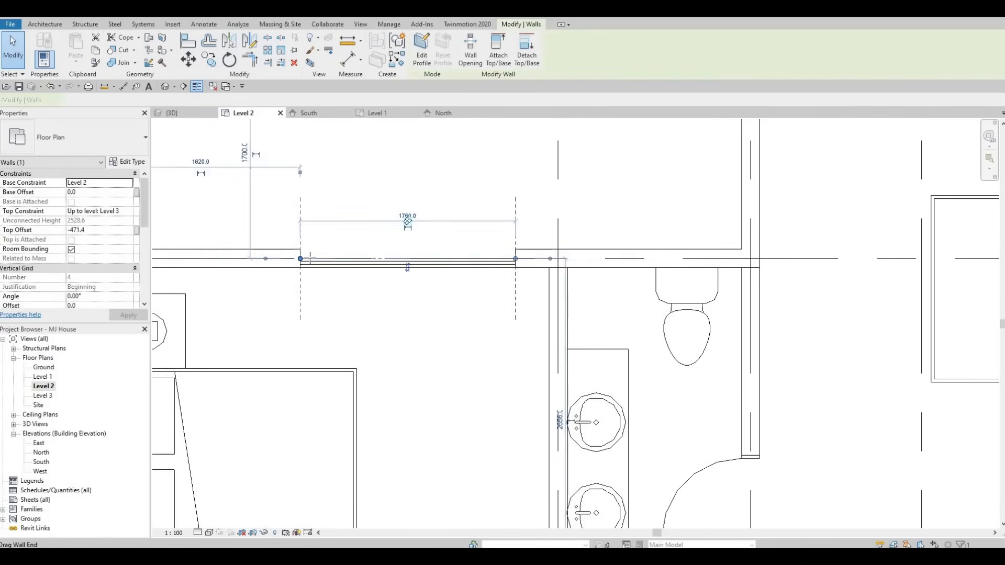
{"action": "left_click", "coordinate": [310, 263]}
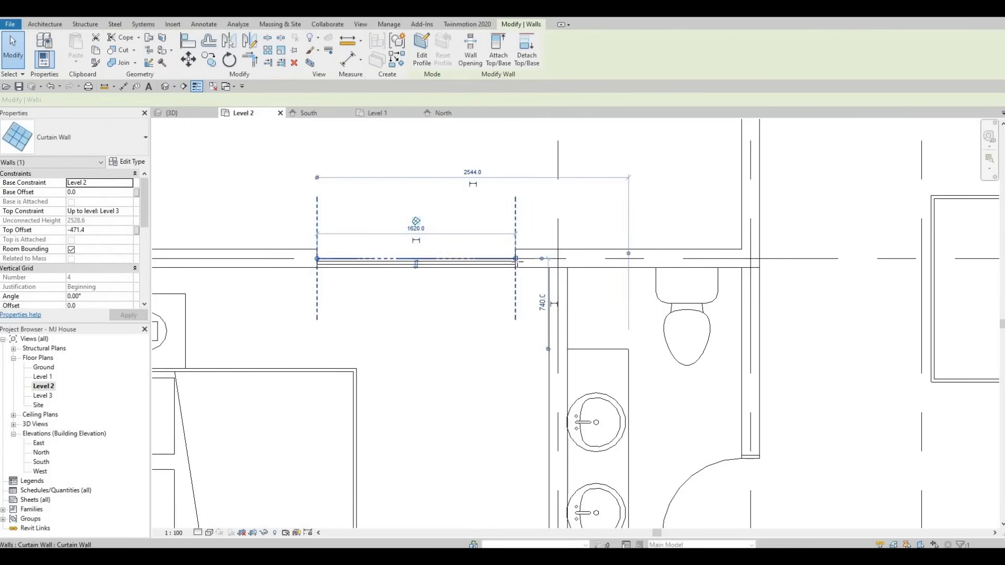
{"action": "left_click_drag", "start_coordinate": [526, 260], "coordinate": [334, 259]}
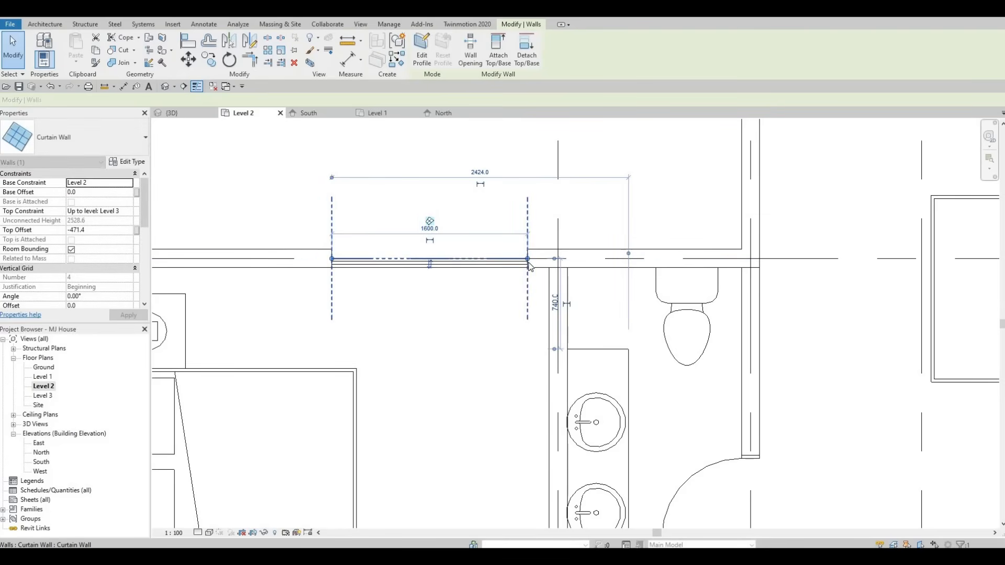
{"action": "left_click_drag", "start_coordinate": [527, 260], "coordinate": [521, 265]}
{"action": "key", "text": "Escape"}
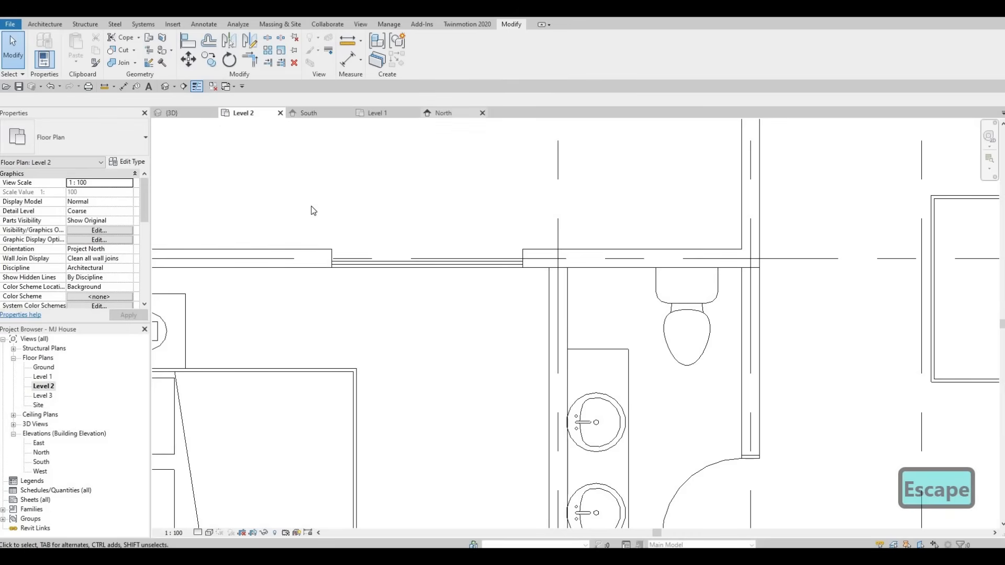
Step: Start a new in-place extrusion and pick the north exterior wall face as its work plane
{"action": "left_click", "coordinate": [443, 113]}
{"action": "key", "text": "Escape"}
{"action": "left_click", "coordinate": [290, 170]}
{"action": "key", "text": "Escape"}
{"action": "left_click", "coordinate": [290, 171]}
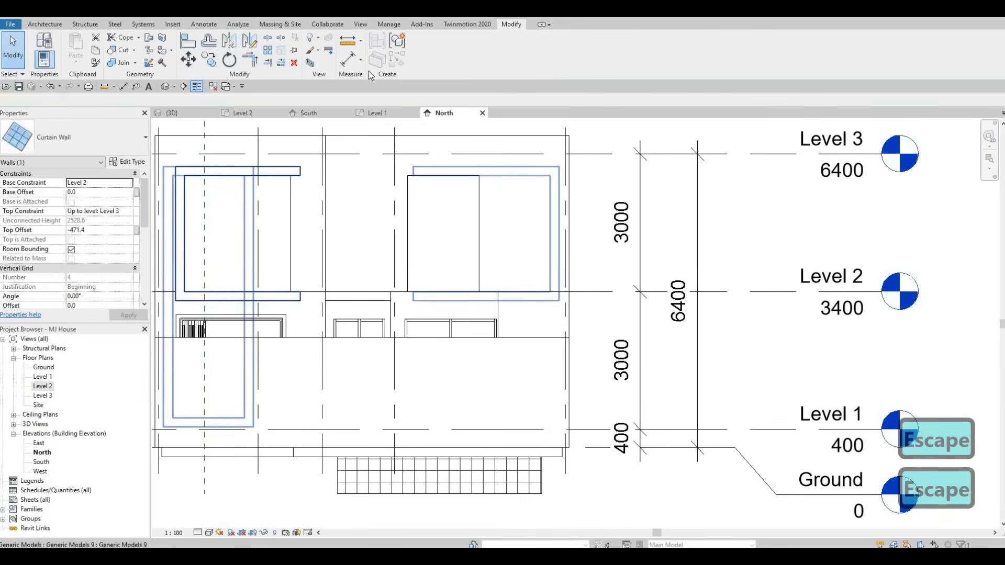
{"action": "left_click", "coordinate": [424, 51]}
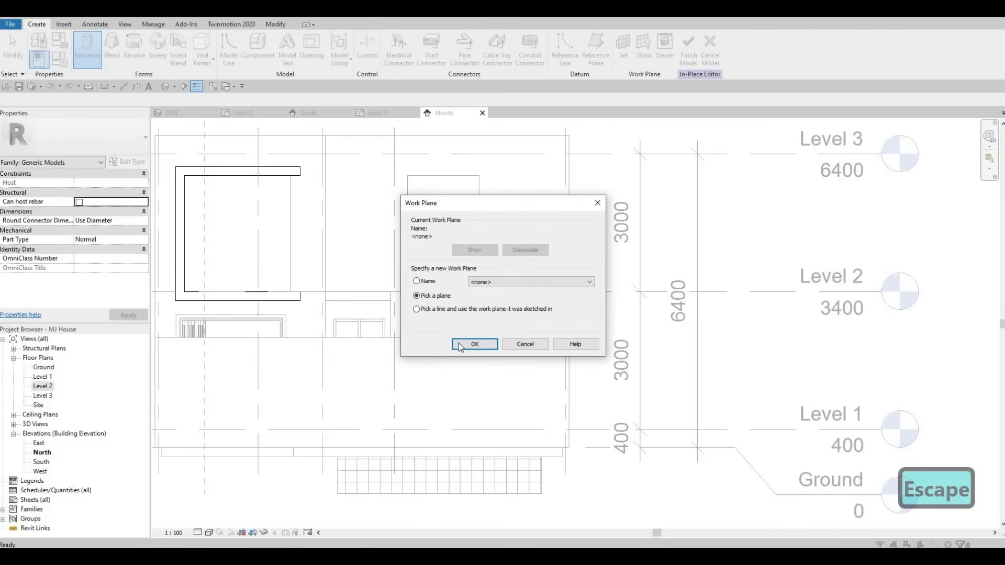
{"action": "left_click", "coordinate": [495, 172]}
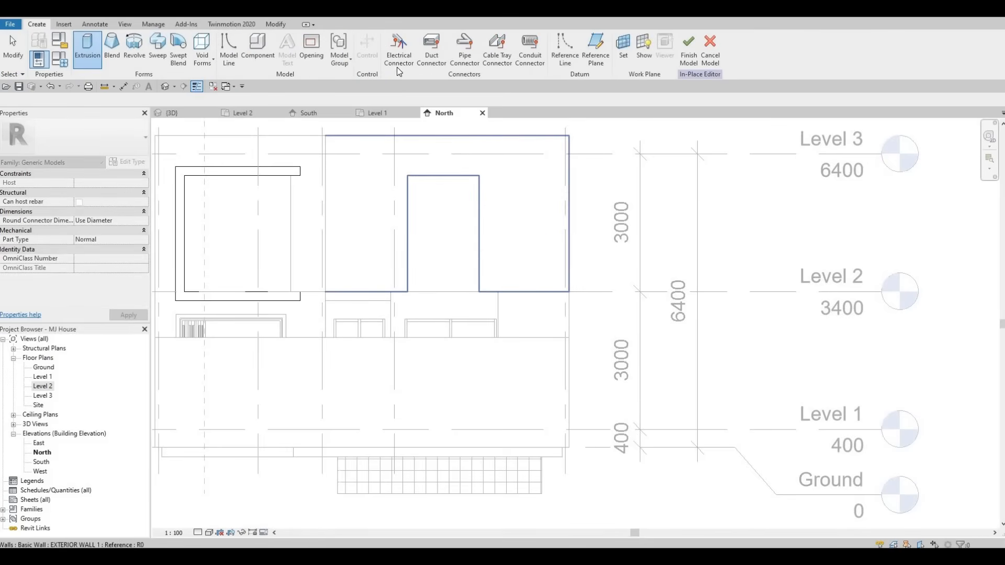
Step: Sketch a rectangle over the upper-right north window opening as the frame's inner boundary
{"action": "left_click", "coordinate": [393, 39]}
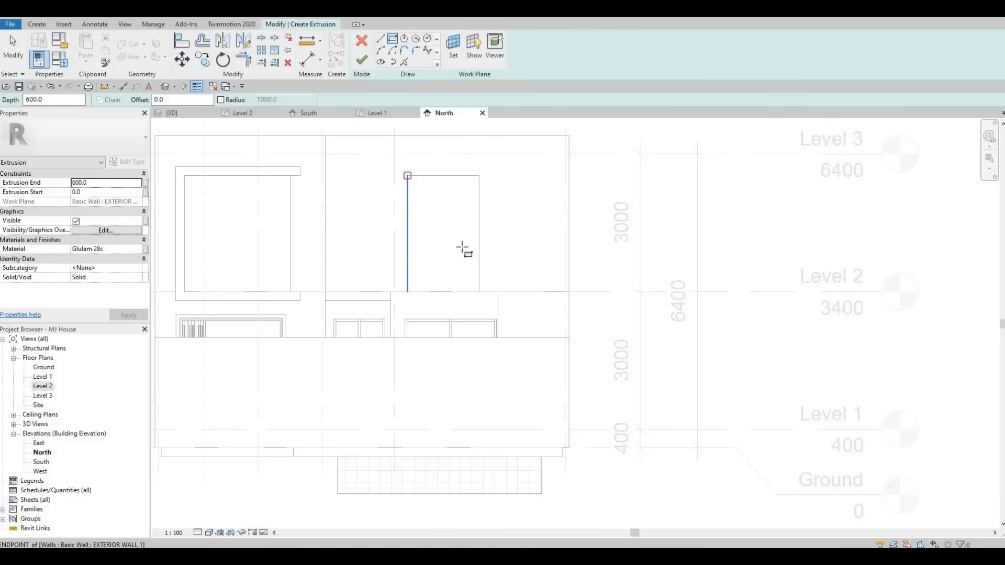
{"action": "left_click", "coordinate": [408, 175]}
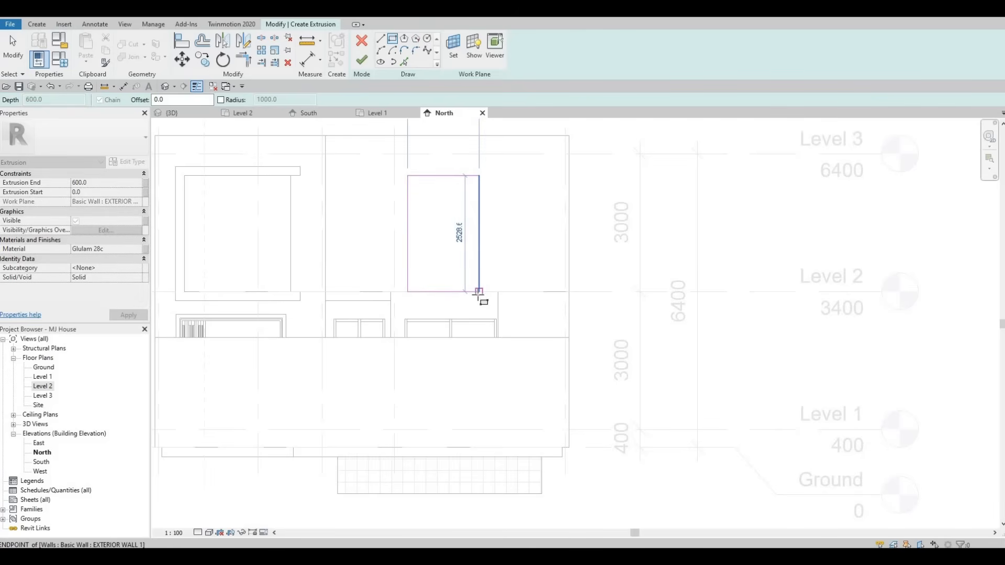
{"action": "key", "text": "Escape"}
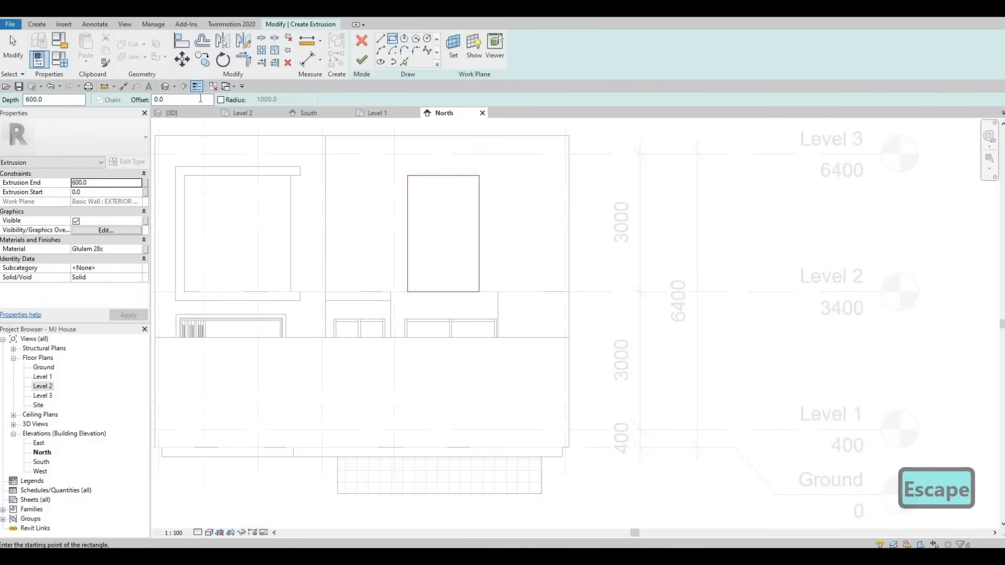
Step: Sketch an outer rectangle offset 200 mm around the inner one and finish the extrusion sketch
{"action": "key", "text": "Escape"}
{"action": "type", "text": "20"}
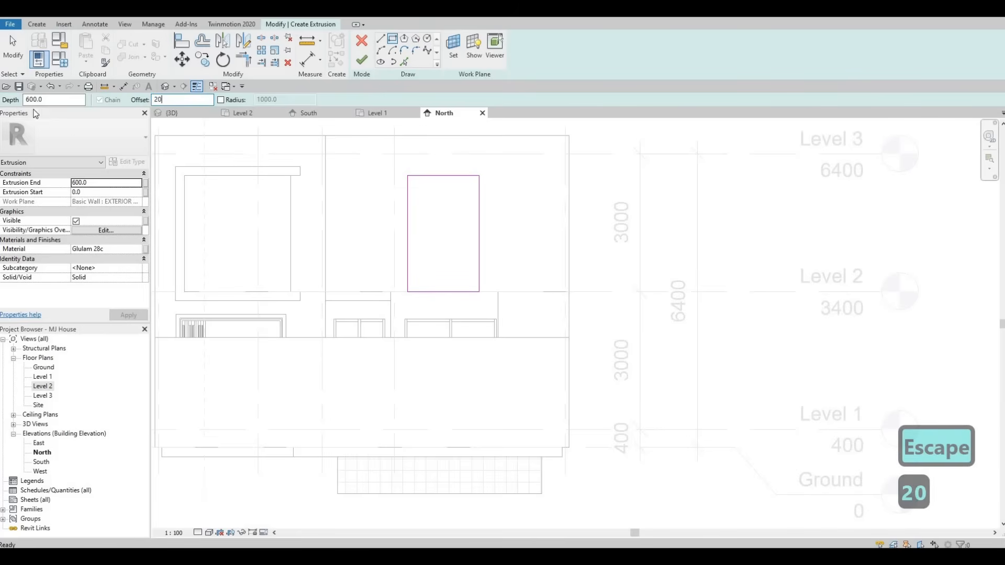
{"action": "left_click", "coordinate": [408, 175]}
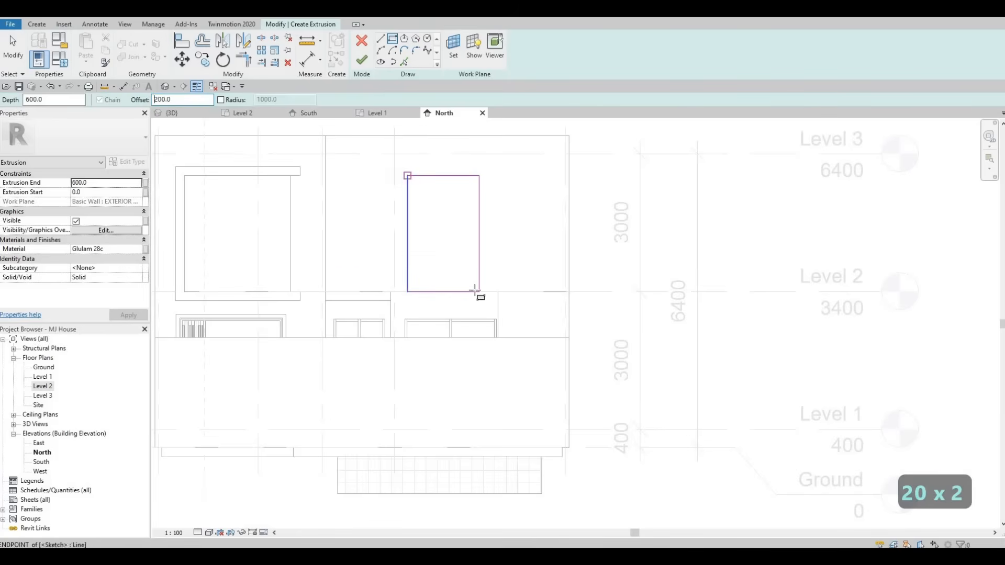
{"action": "left_click", "coordinate": [479, 292]}
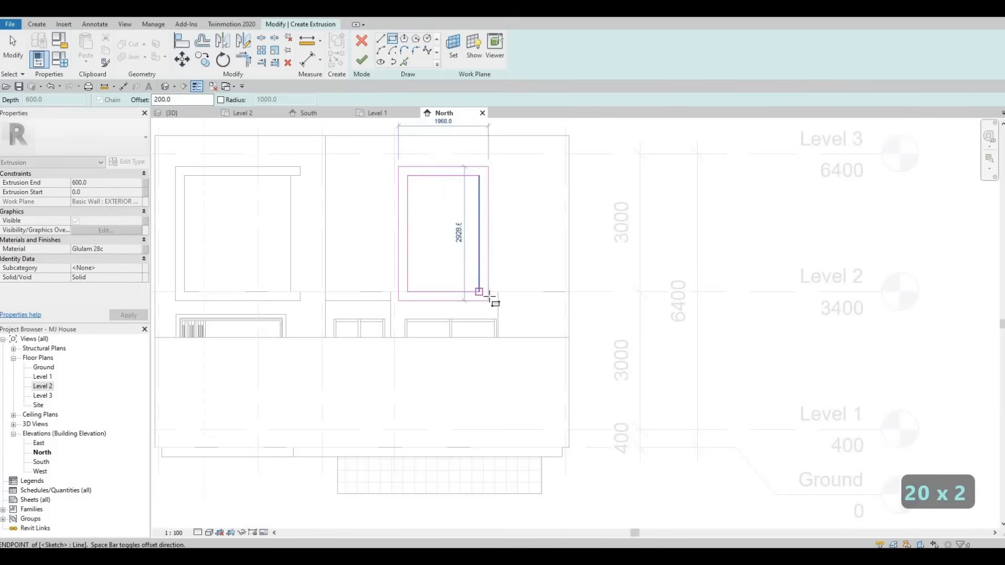
{"action": "key", "text": "Escape"}
{"action": "left_click", "coordinate": [361, 60]}
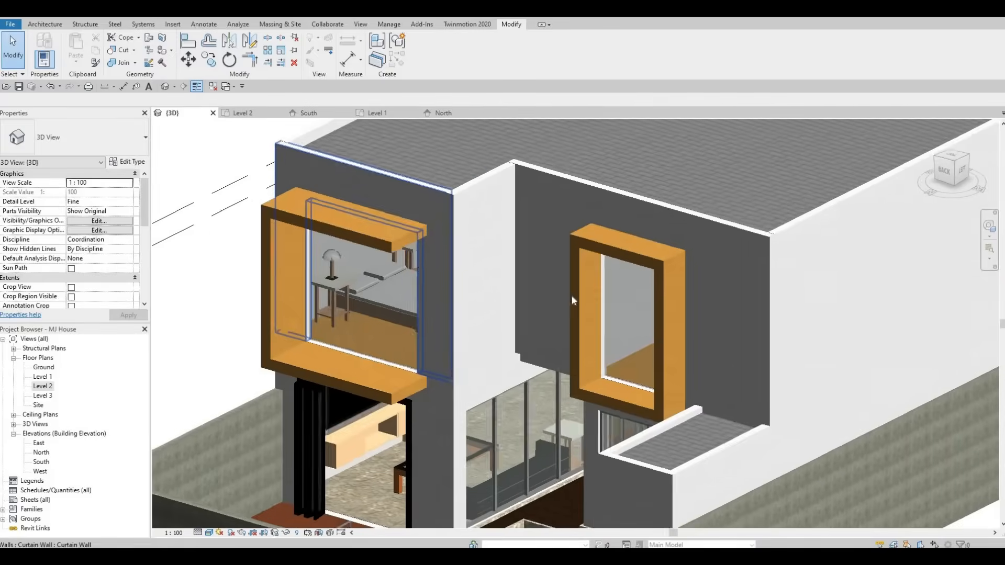
Step: Inspect the finished window frames in the 3D view, then open the Level 2 floor plan
{"action": "middle_click_drag", "start_coordinate": [572, 301], "coordinate": [524, 328], "text": "shift"}
{"action": "left_click", "coordinate": [587, 331]}
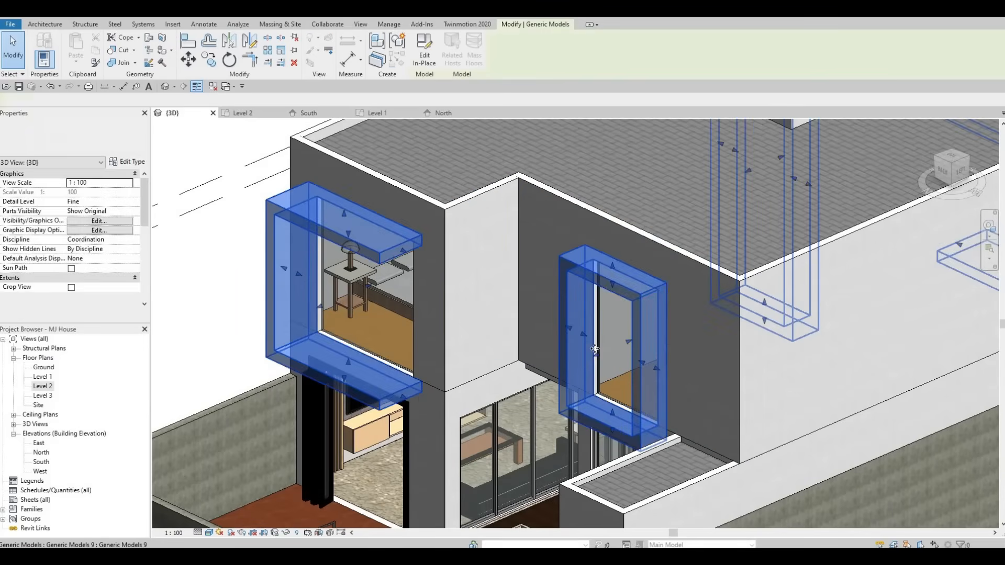
{"action": "key", "text": "Escape"}
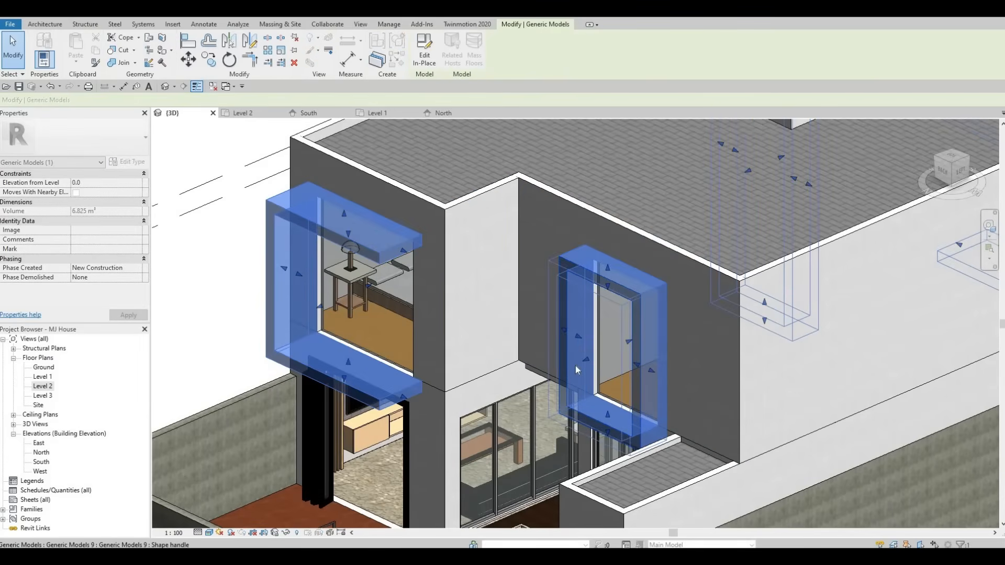
{"action": "middle_click_drag", "start_coordinate": [723, 323], "coordinate": [610, 314], "text": "shift"}
{"action": "key", "text": "Escape"}
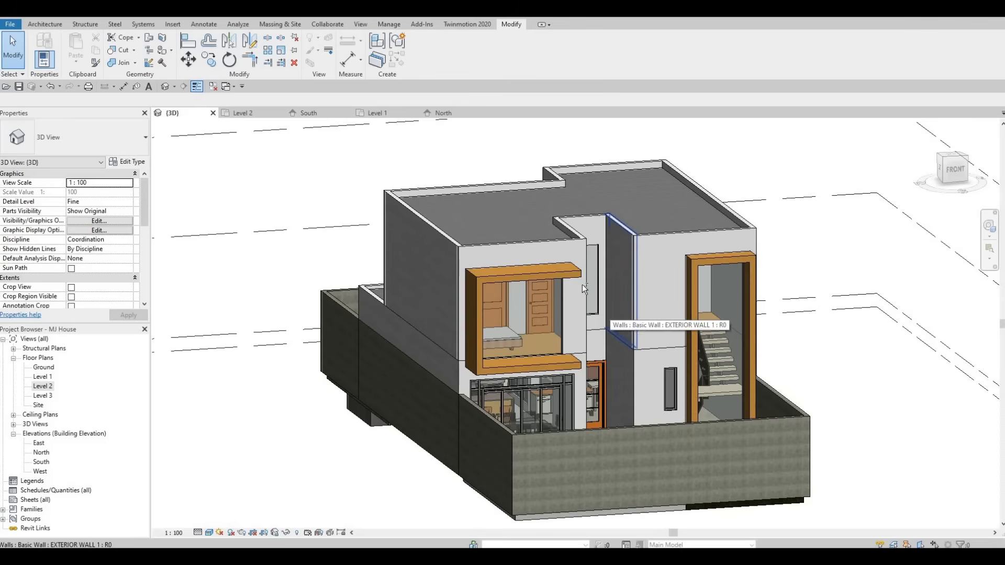
{"action": "middle_click_drag", "start_coordinate": [503, 327], "coordinate": [645, 232], "text": "shift"}
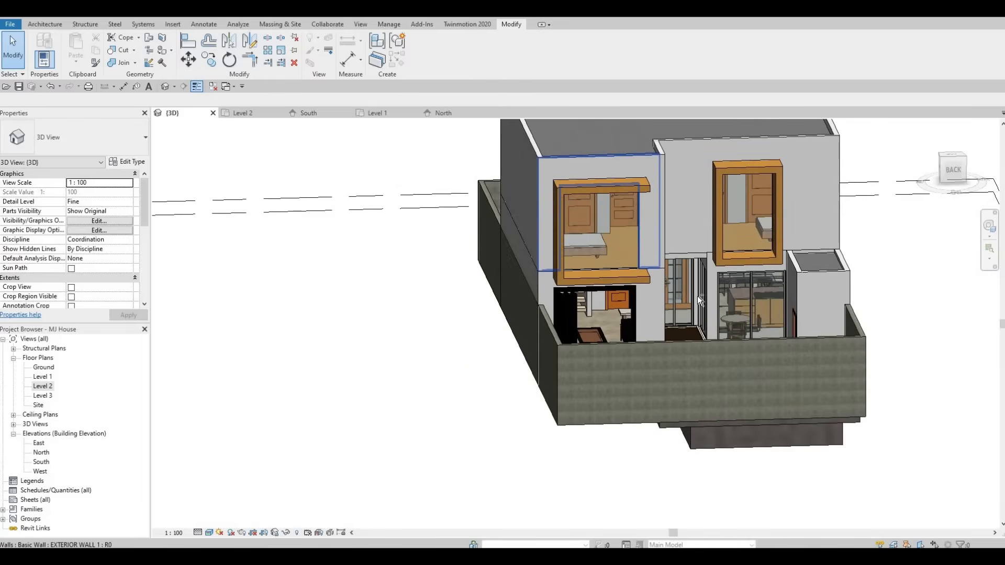
{"action": "middle_click_drag", "start_coordinate": [810, 276], "coordinate": [655, 198], "text": "shift"}
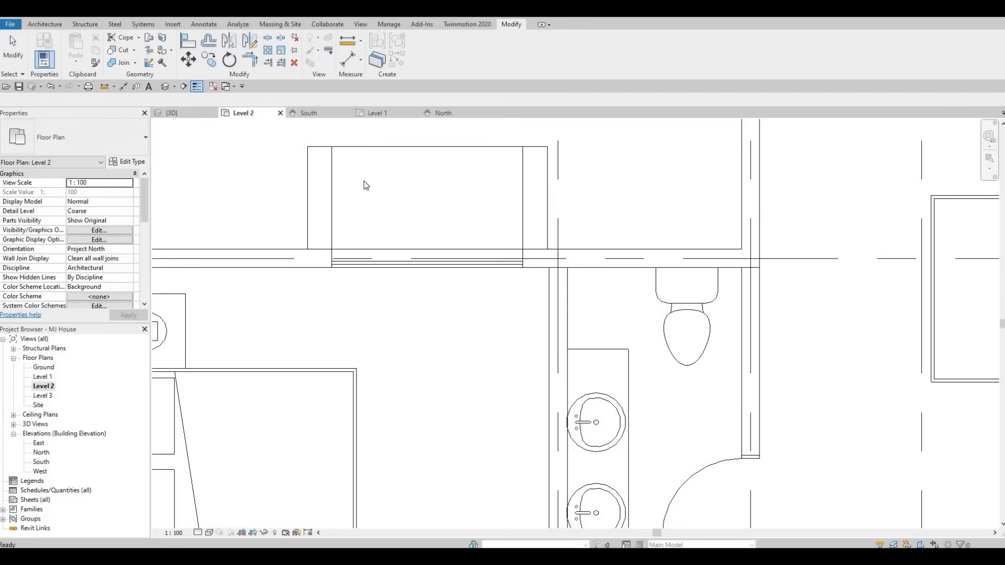
{"action": "scroll", "coordinate": [370, 203], "scroll_direction": "down", "scroll_amount": 5}
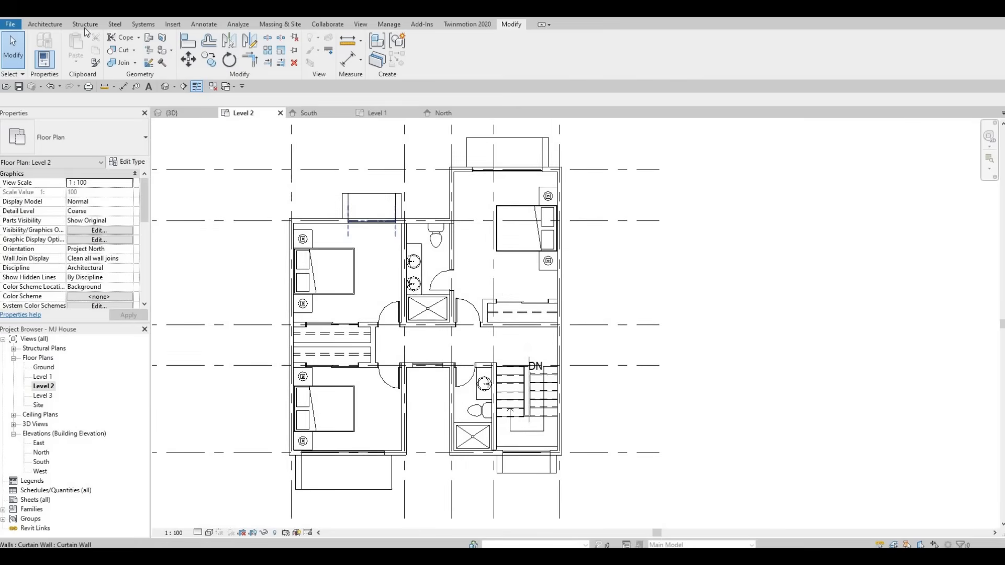
{"action": "left_click", "coordinate": [45, 24]}
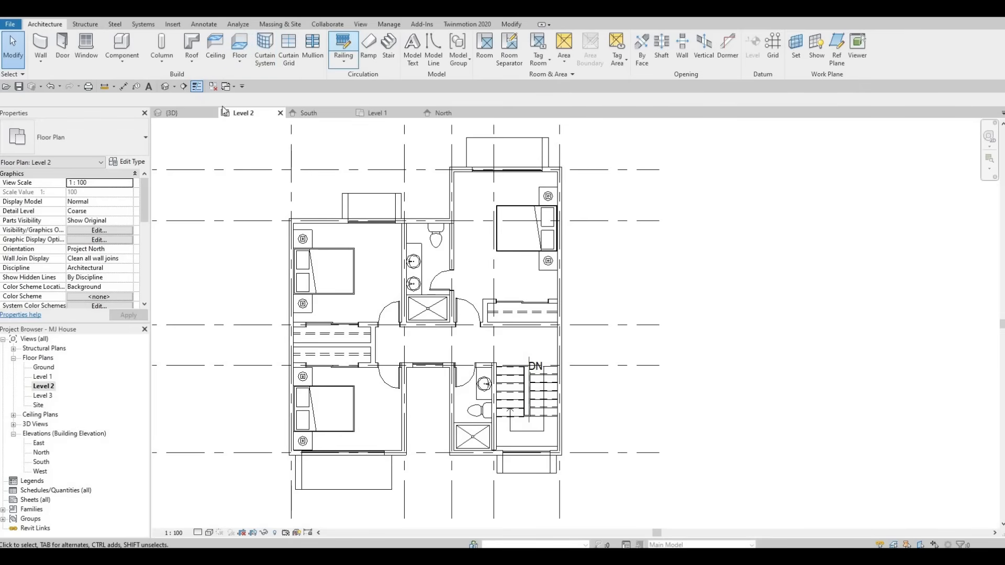
{"action": "left_click", "coordinate": [110, 134]}
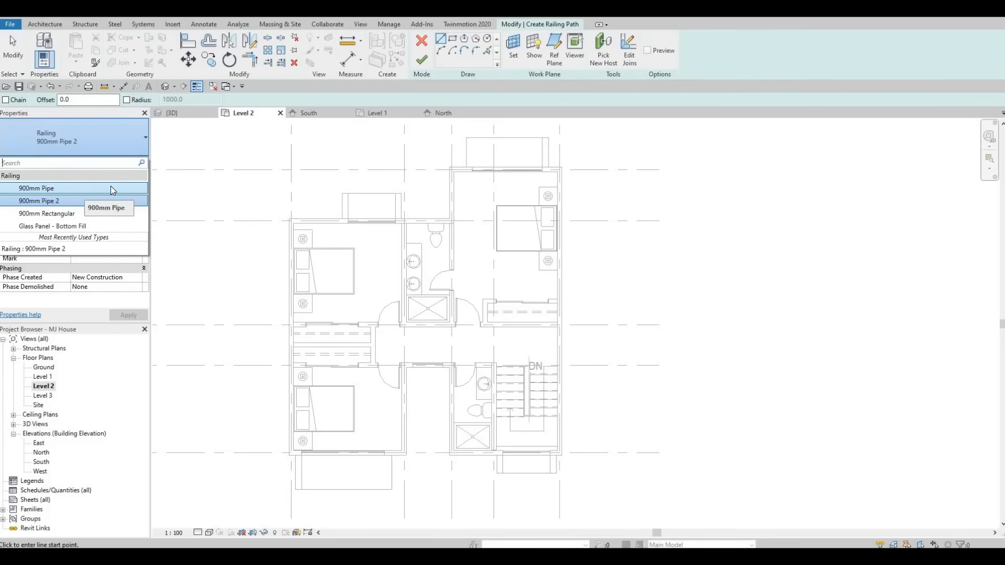
{"action": "key", "text": "Escape"}
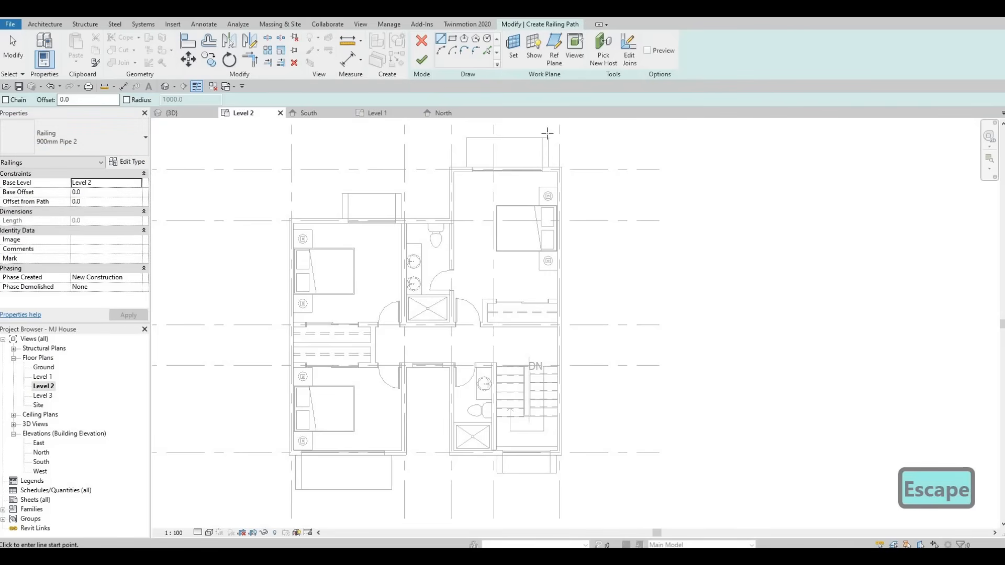
{"action": "scroll", "coordinate": [482, 181], "scroll_direction": "up", "scroll_amount": 2}
{"action": "middle_click_drag", "start_coordinate": [481, 181], "coordinate": [466, 259]}
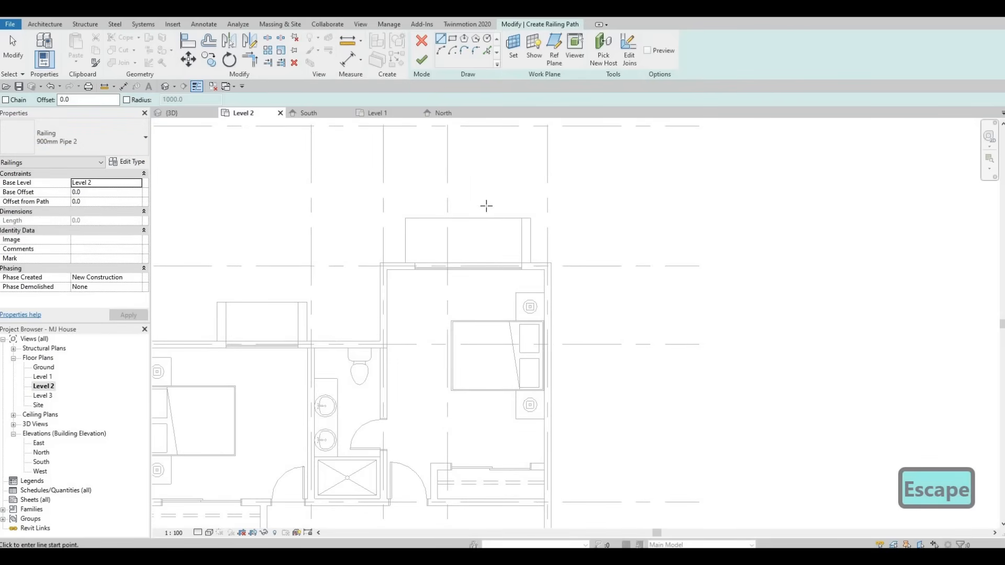
{"action": "scroll", "coordinate": [510, 216], "scroll_direction": "up", "scroll_amount": 2}
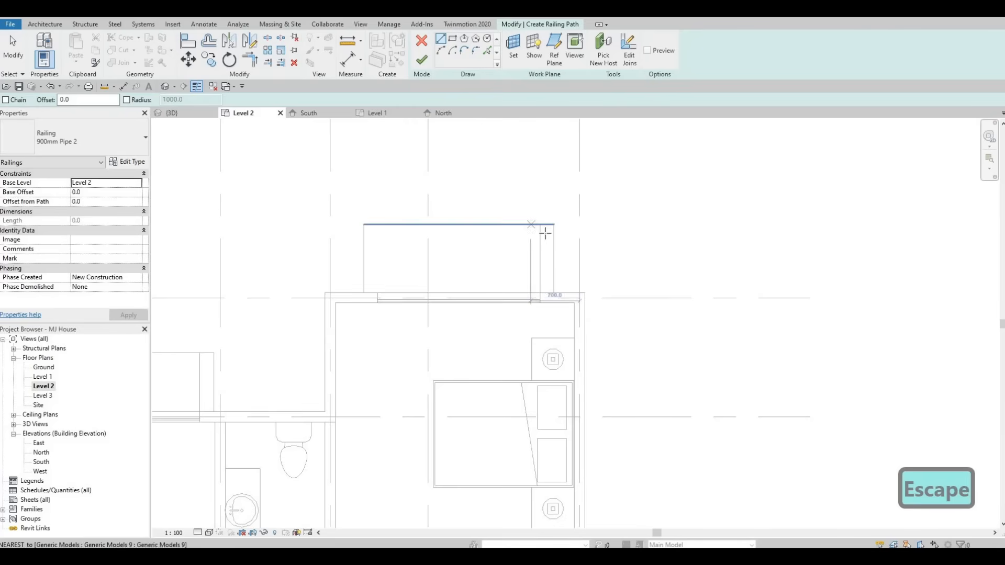
{"action": "key", "text": "Escape"}
{"action": "key", "text": "Escape"}
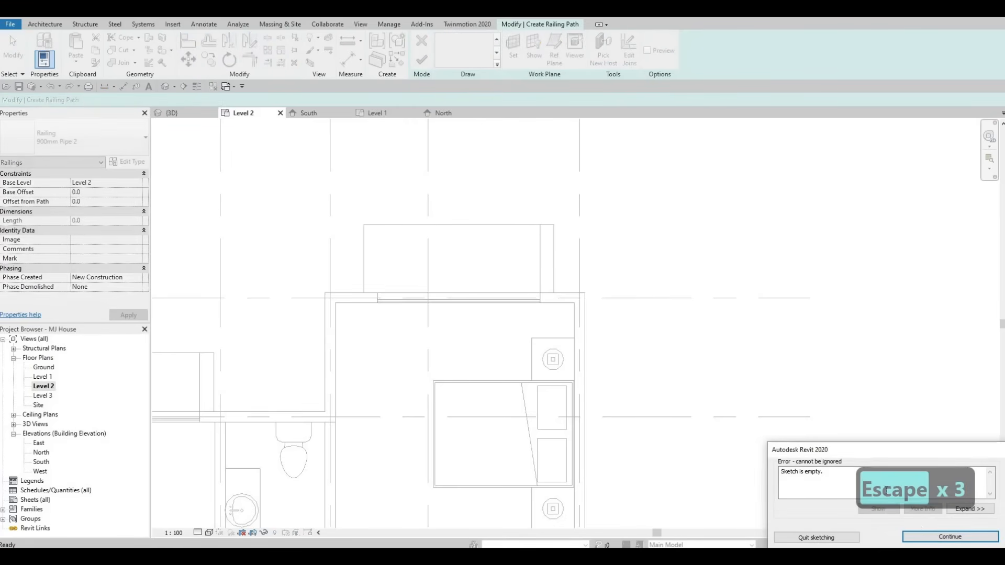
{"action": "key", "text": "Escape"}
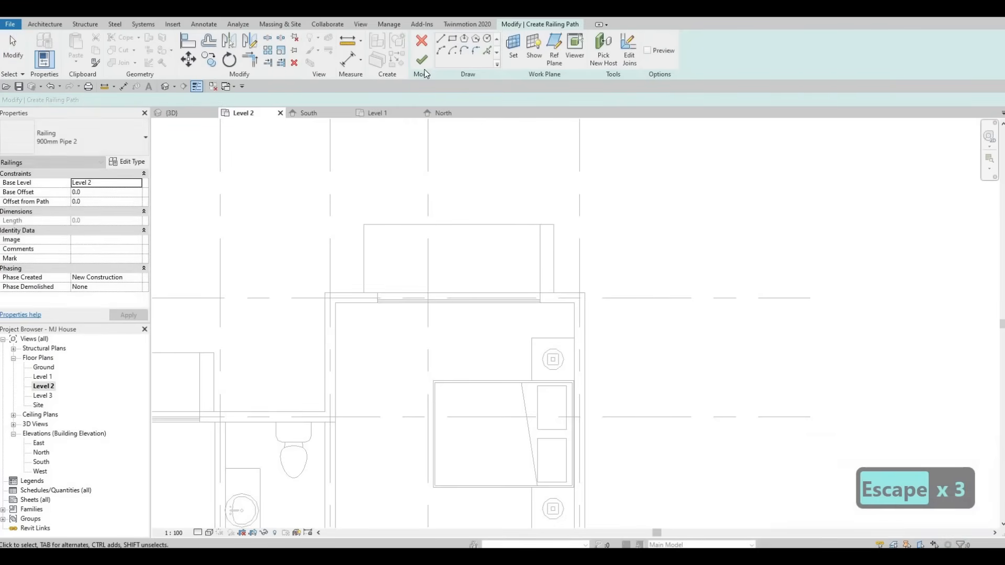
{"action": "key", "text": "Escape"}
{"action": "key", "text": "Escape"}
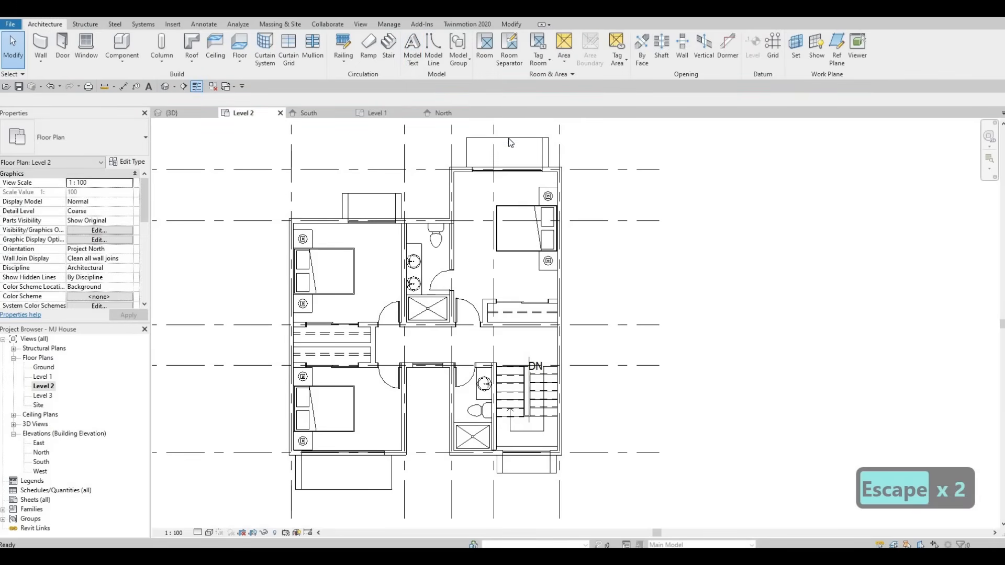
Step: Drag the outer edge handles of both north window frames slightly outward in the Level 2 plan
{"action": "key", "text": "Escape"}
{"action": "left_click", "coordinate": [510, 142]}
{"action": "scroll", "coordinate": [506, 134], "scroll_direction": "up", "scroll_amount": 1}
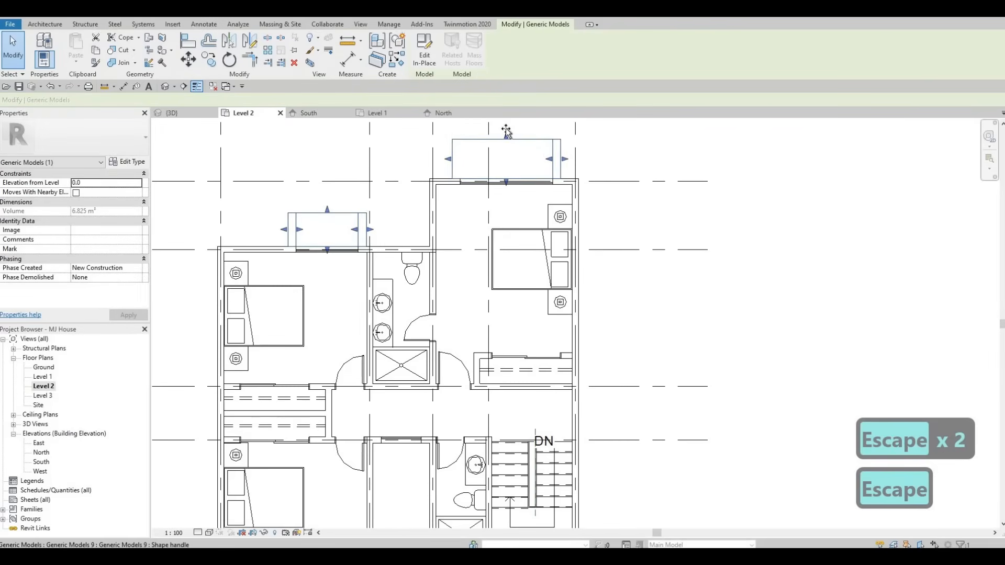
{"action": "left_click_drag", "start_coordinate": [507, 131], "coordinate": [506, 125]}
{"action": "middle_click_drag", "start_coordinate": [311, 288], "coordinate": [290, 370]}
{"action": "key", "text": "Escape"}
{"action": "left_click", "coordinate": [307, 298]}
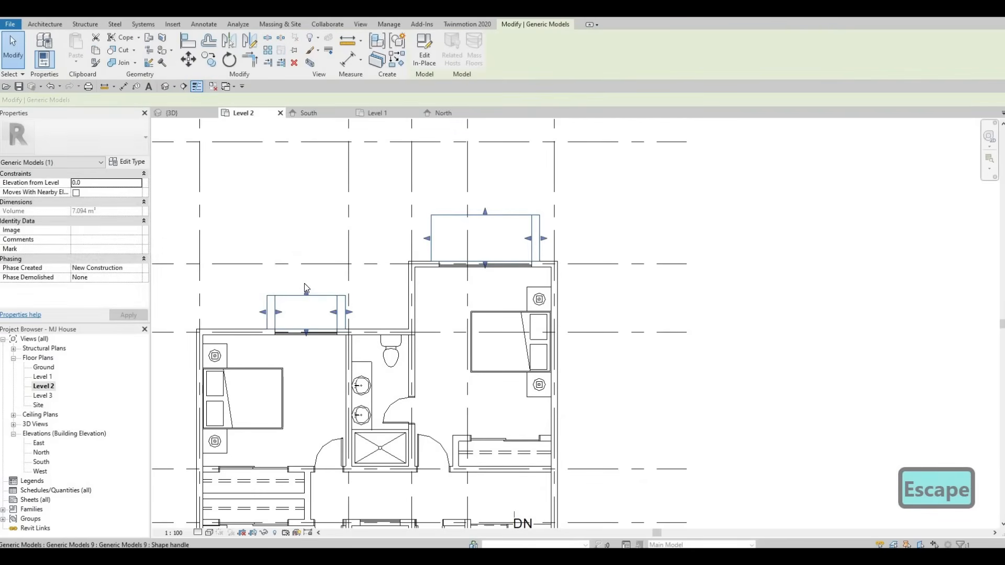
{"action": "left_click_drag", "start_coordinate": [305, 284], "coordinate": [305, 278]}
{"action": "key", "text": "Escape"}
Step: Drag the outer edge handles of the two south window frames outward to extend their projection
{"action": "middle_click_drag", "start_coordinate": [464, 479], "coordinate": [475, 347]}
{"action": "scroll", "coordinate": [475, 348], "scroll_direction": "down", "scroll_amount": 1}
{"action": "middle_click_drag", "start_coordinate": [495, 444], "coordinate": [475, 343]}
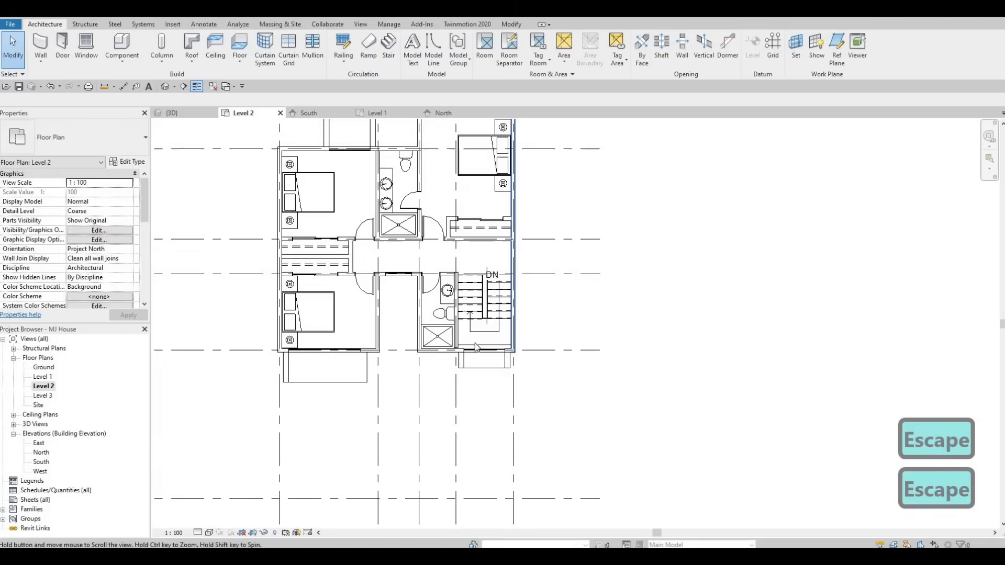
{"action": "scroll", "coordinate": [476, 347], "scroll_direction": "up", "scroll_amount": 1}
{"action": "left_click", "coordinate": [487, 343]}
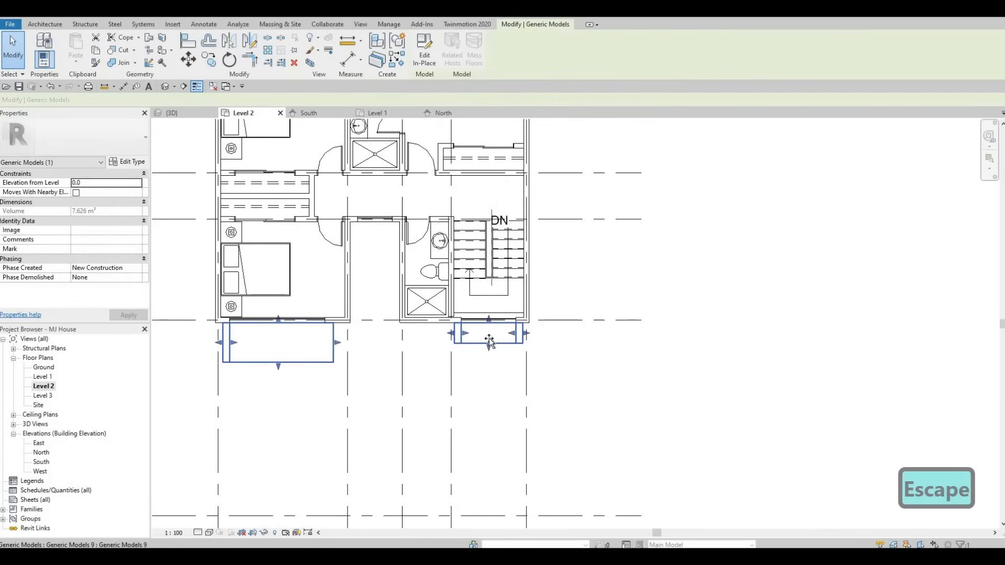
{"action": "left_click_drag", "start_coordinate": [488, 347], "coordinate": [450, 343]}
{"action": "middle_click_drag", "start_coordinate": [281, 366], "coordinate": [388, 362]}
{"action": "key", "text": "Escape"}
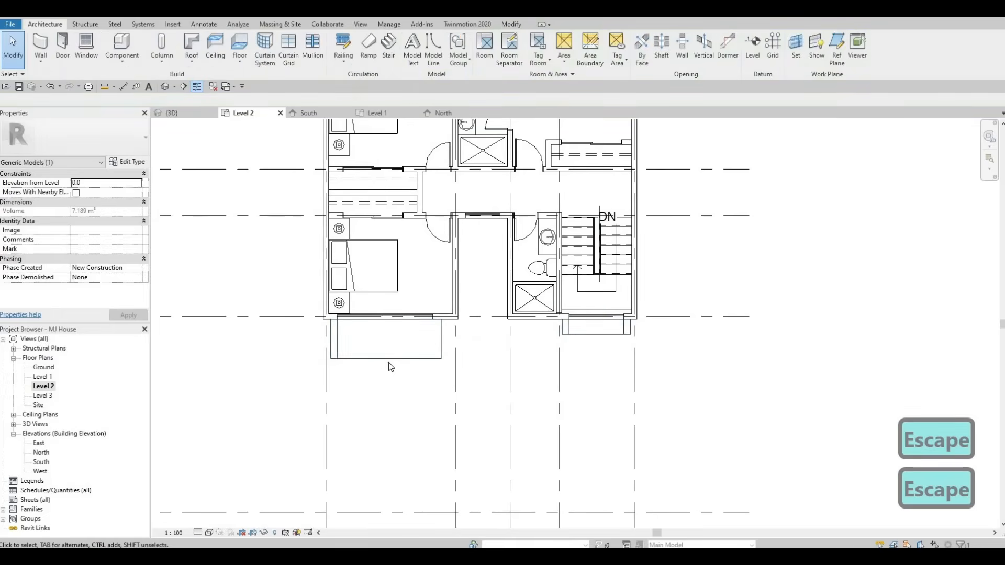
{"action": "left_click", "coordinate": [388, 360]}
{"action": "left_click_drag", "start_coordinate": [387, 359], "coordinate": [385, 369]}
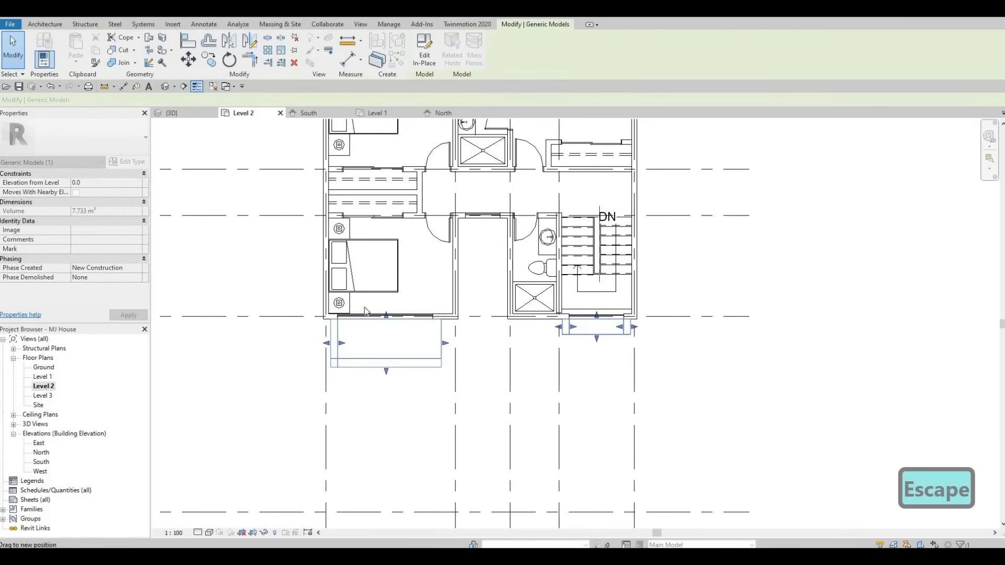
{"action": "key", "text": "Escape"}
{"action": "key", "text": "Escape"}
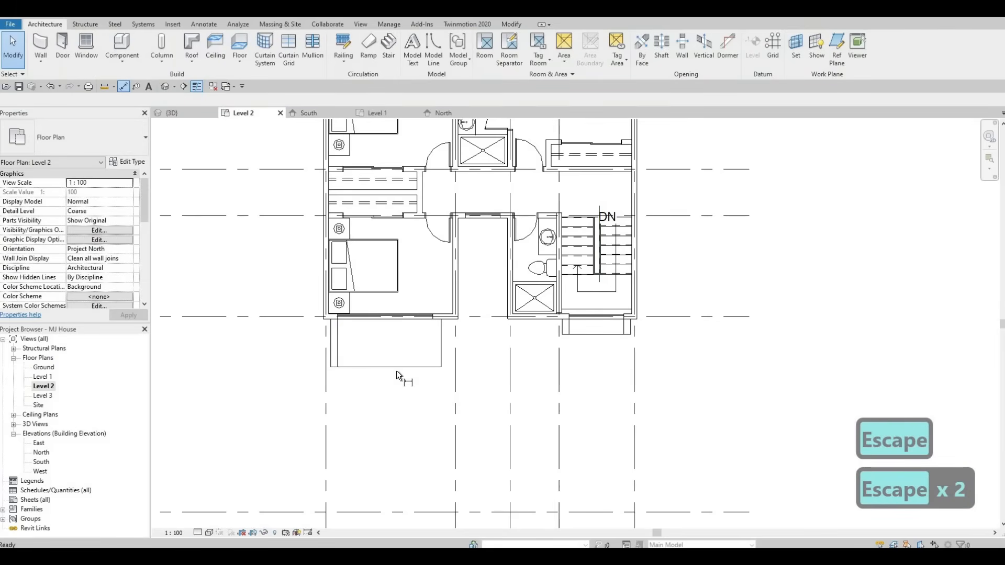
Step: Measure the projection depths of the south-west frame and both north frames with aligned dimensions
{"action": "left_click", "coordinate": [397, 368]}
{"action": "left_click", "coordinate": [405, 321]}
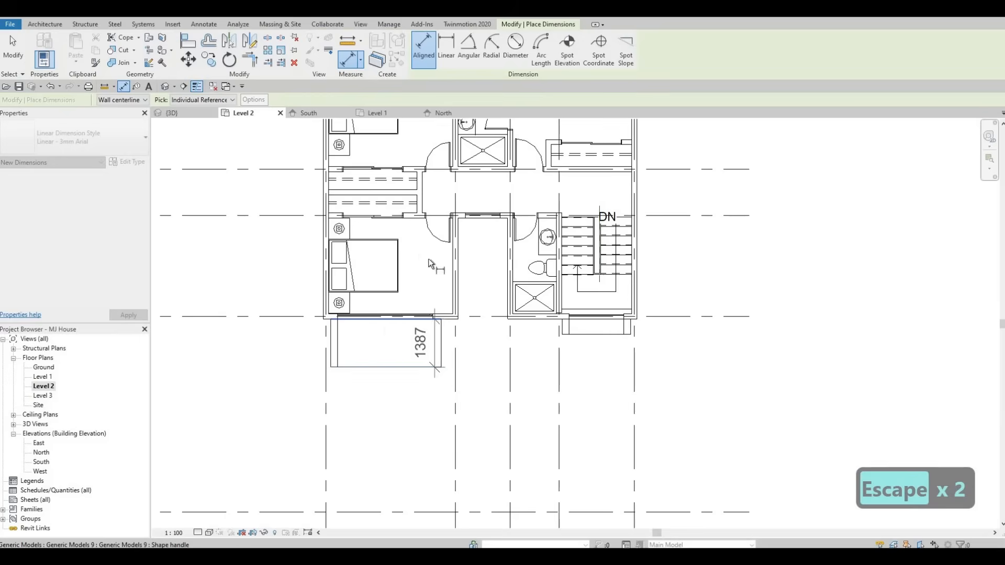
{"action": "key", "text": "Escape"}
{"action": "scroll", "coordinate": [409, 243], "scroll_direction": "down", "scroll_amount": 1}
{"action": "middle_click_drag", "start_coordinate": [410, 243], "coordinate": [400, 380]}
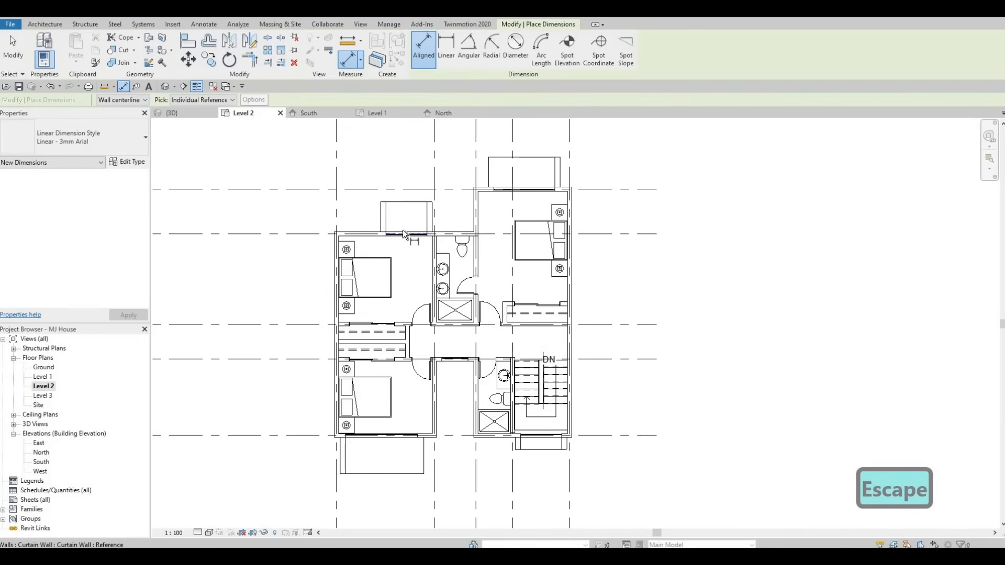
{"action": "left_click", "coordinate": [403, 231]}
{"action": "left_click", "coordinate": [400, 203]}
{"action": "left_click", "coordinate": [419, 203]}
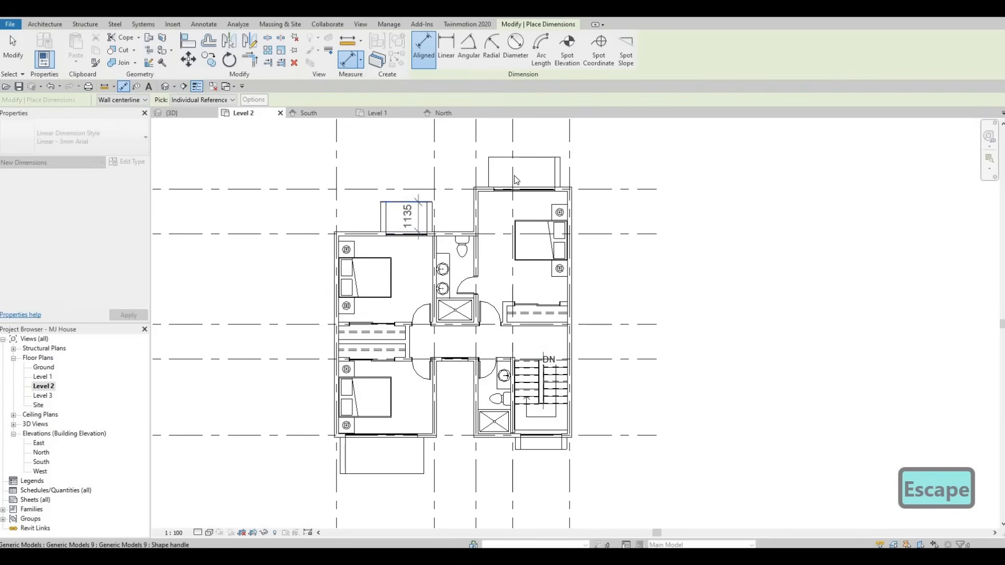
{"action": "key", "text": "Escape"}
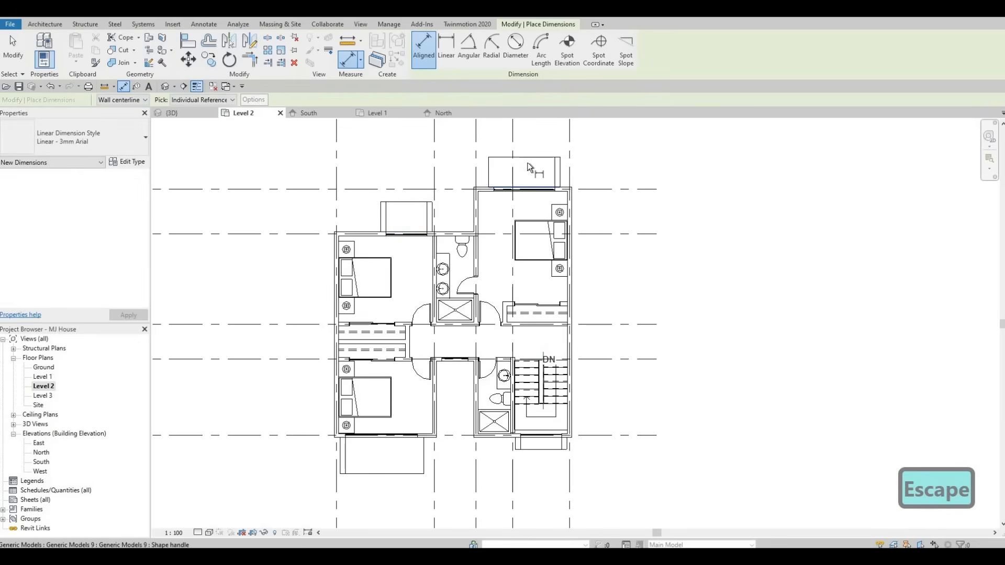
{"action": "left_click", "coordinate": [527, 159]}
{"action": "key", "text": "Escape"}
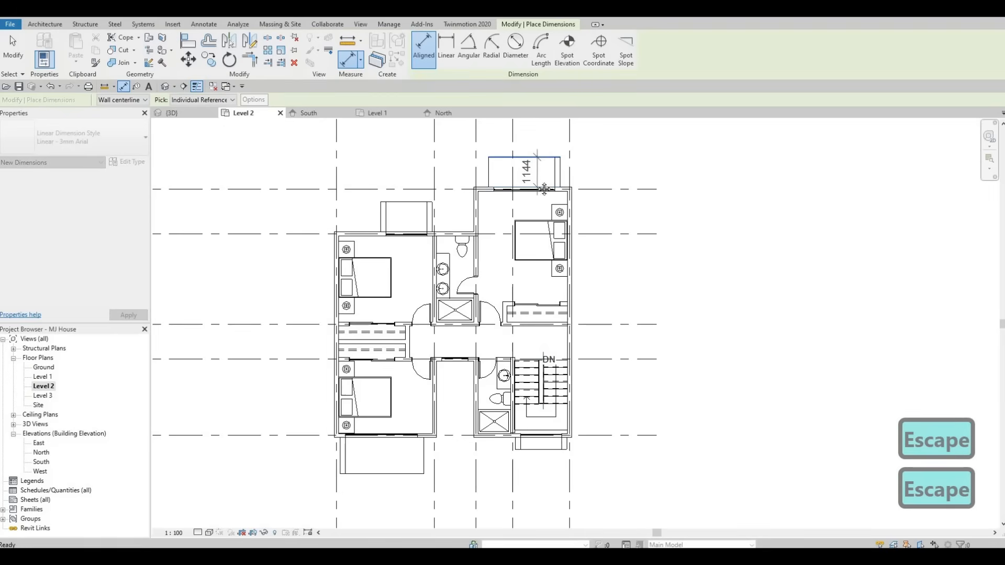
{"action": "key", "text": "Escape"}
Step: Fine-tune the projection depths of the north-west and south-west frames by dragging their outer handles
{"action": "scroll", "coordinate": [545, 188], "scroll_direction": "up", "scroll_amount": 3}
{"action": "left_click", "coordinate": [507, 223]}
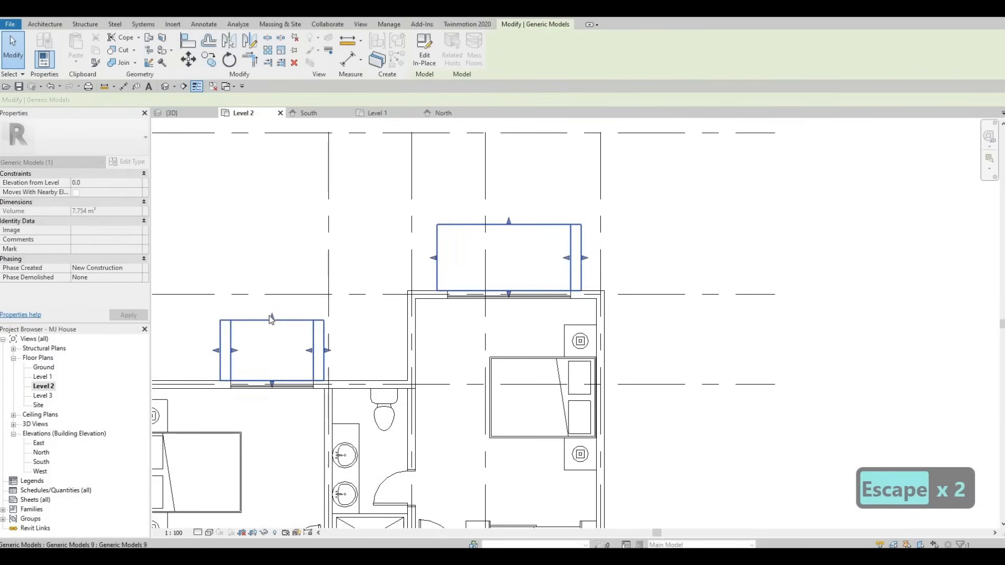
{"action": "left_click_drag", "start_coordinate": [269, 315], "coordinate": [270, 316]}
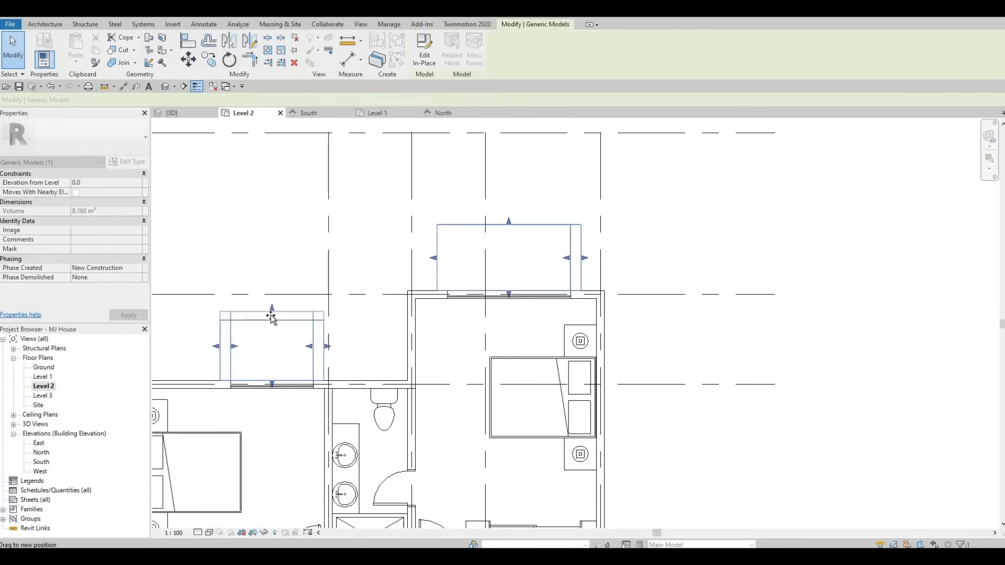
{"action": "scroll", "coordinate": [298, 334], "scroll_direction": "down", "scroll_amount": 4}
{"action": "middle_click_drag", "start_coordinate": [333, 389], "coordinate": [410, 228]}
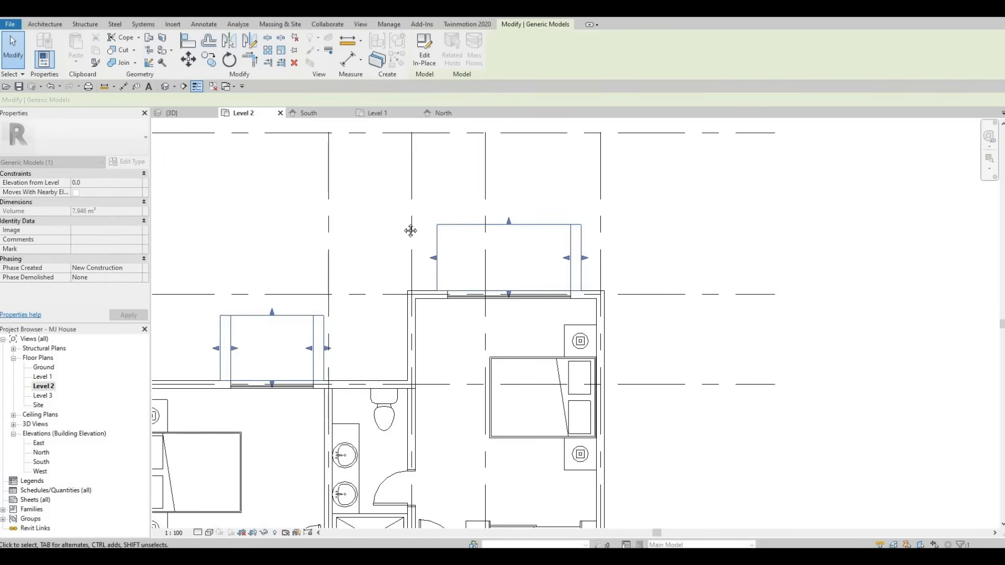
{"action": "scroll", "coordinate": [336, 402], "scroll_direction": "up", "scroll_amount": 2}
{"action": "left_click_drag", "start_coordinate": [336, 401], "coordinate": [335, 397]}
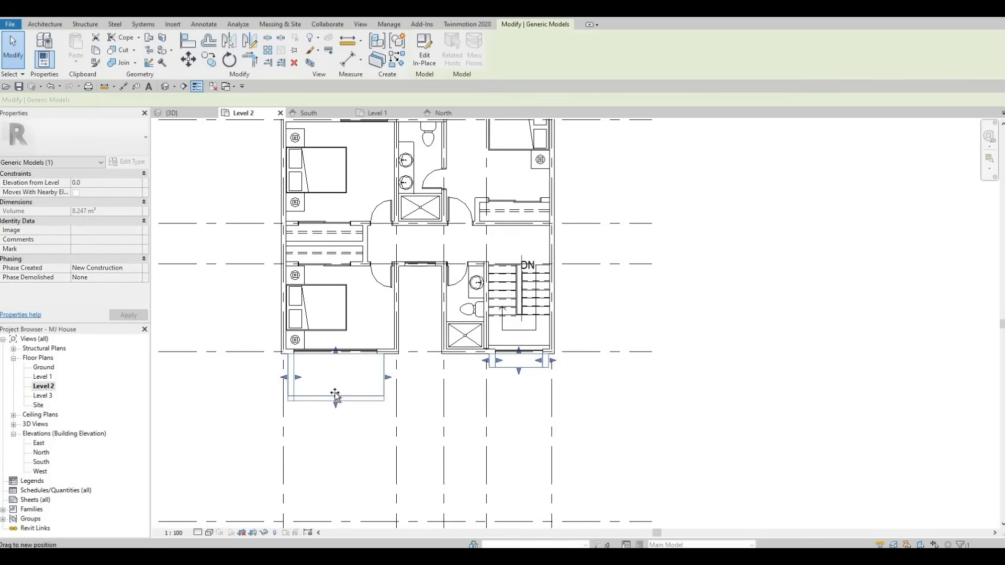
{"action": "key", "text": "Escape"}
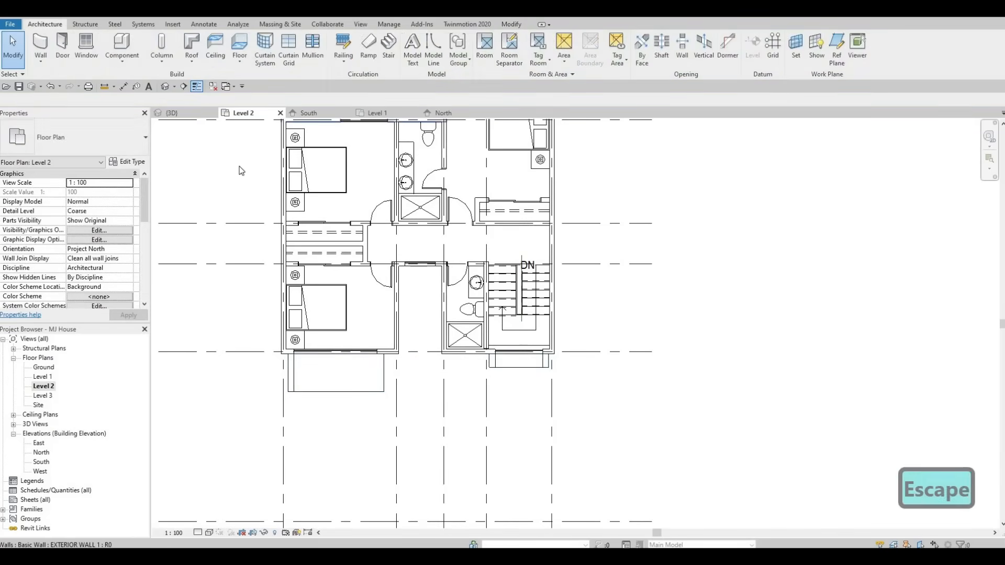
Step: Try to sketch a railing path along the inner edges of the north-east window frame on Level 2
{"action": "scroll", "coordinate": [225, 167], "scroll_direction": "down", "scroll_amount": 1}
{"action": "middle_click_drag", "start_coordinate": [225, 168], "coordinate": [194, 265]}
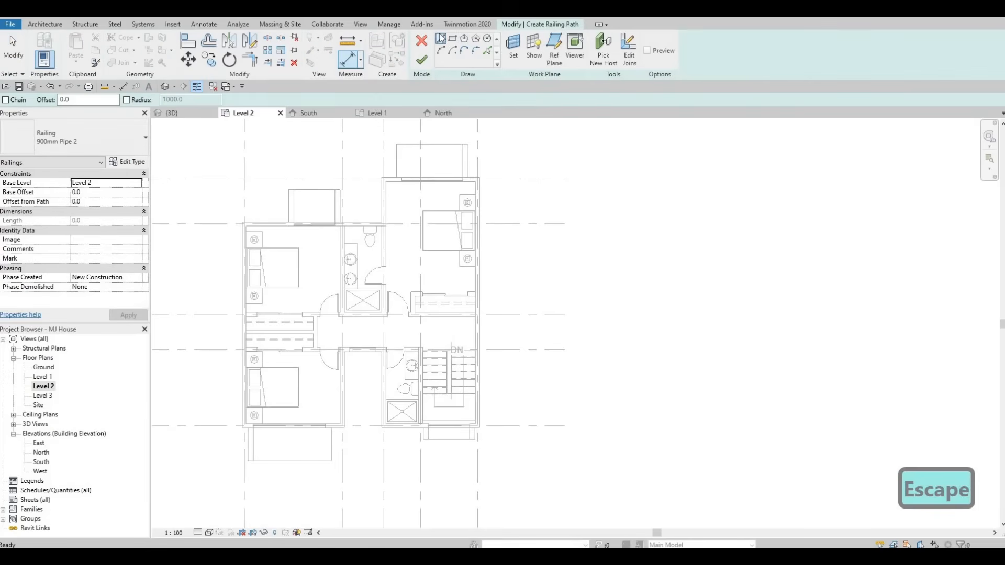
{"action": "scroll", "coordinate": [450, 260], "scroll_direction": "up", "scroll_amount": 6}
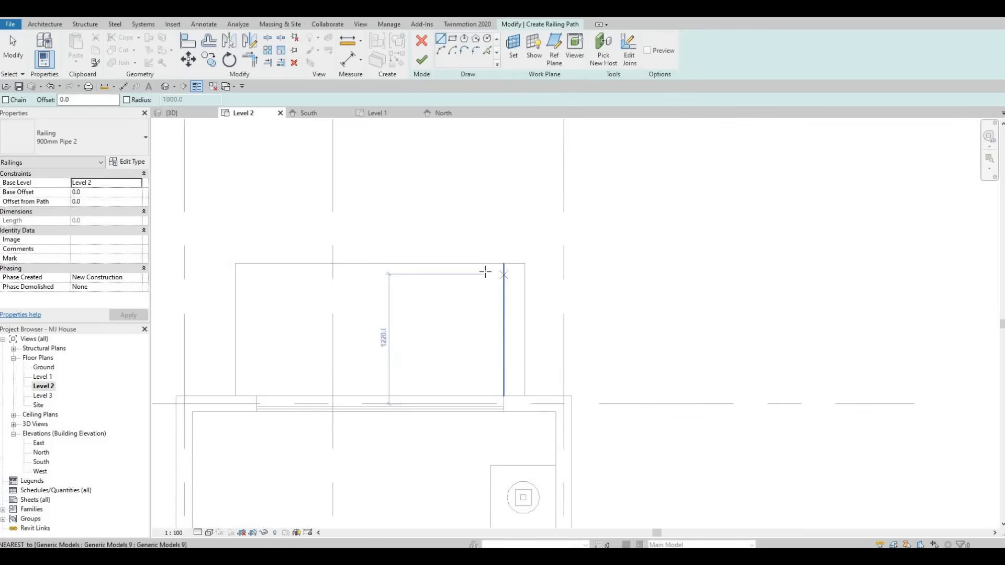
{"action": "left_click", "coordinate": [503, 271]}
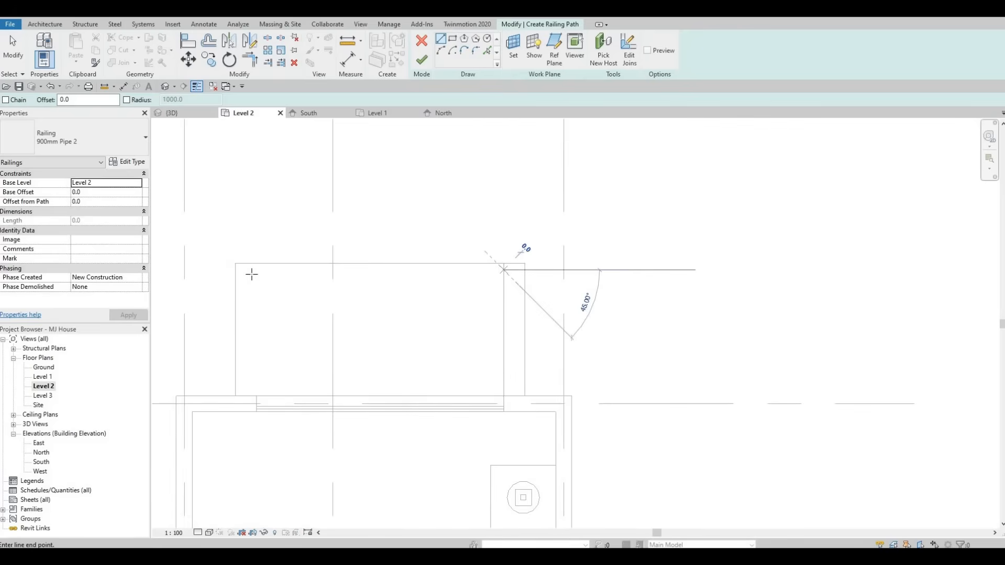
{"action": "left_click", "coordinate": [241, 312]}
{"action": "left_click", "coordinate": [239, 398]}
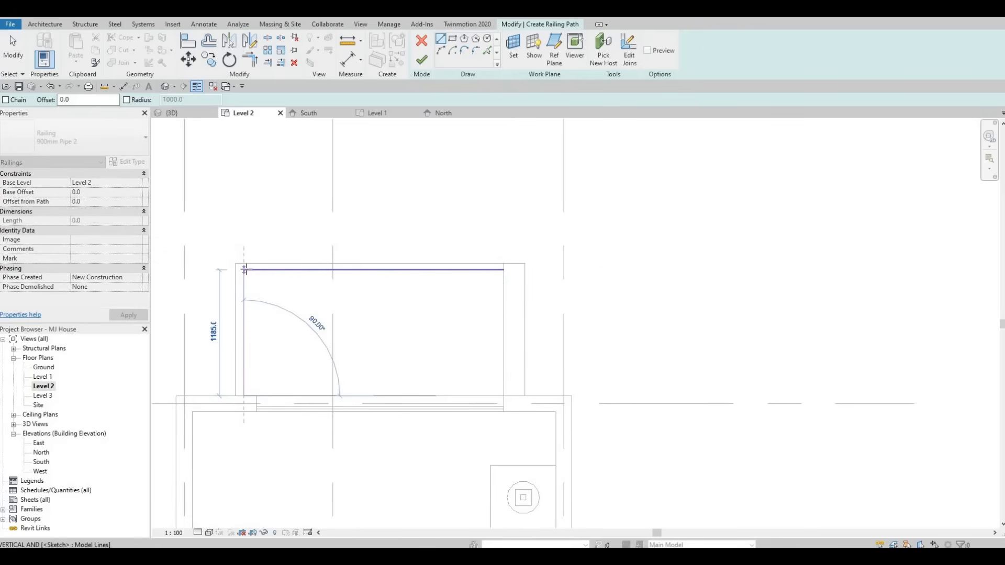
{"action": "left_click", "coordinate": [245, 270]}
{"action": "key", "text": "Escape"}
{"action": "scroll", "coordinate": [445, 179], "scroll_direction": "down", "scroll_amount": 5}
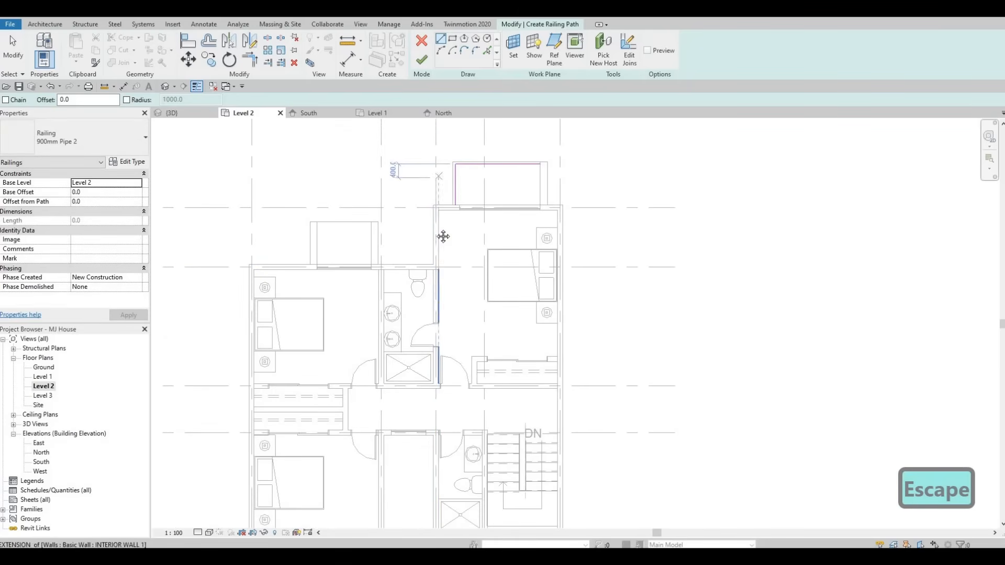
{"action": "middle_click_drag", "start_coordinate": [443, 214], "coordinate": [444, 236]}
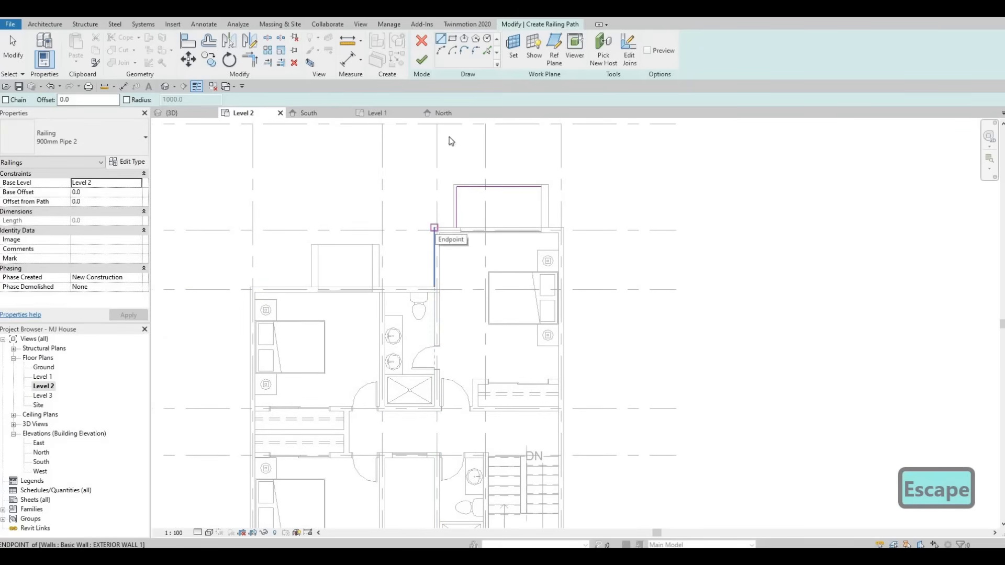
{"action": "key", "text": "Escape"}
{"action": "scroll", "coordinate": [450, 152], "scroll_direction": "up", "scroll_amount": 2}
{"action": "key", "text": "Escape"}
{"action": "key", "text": "Escape"}
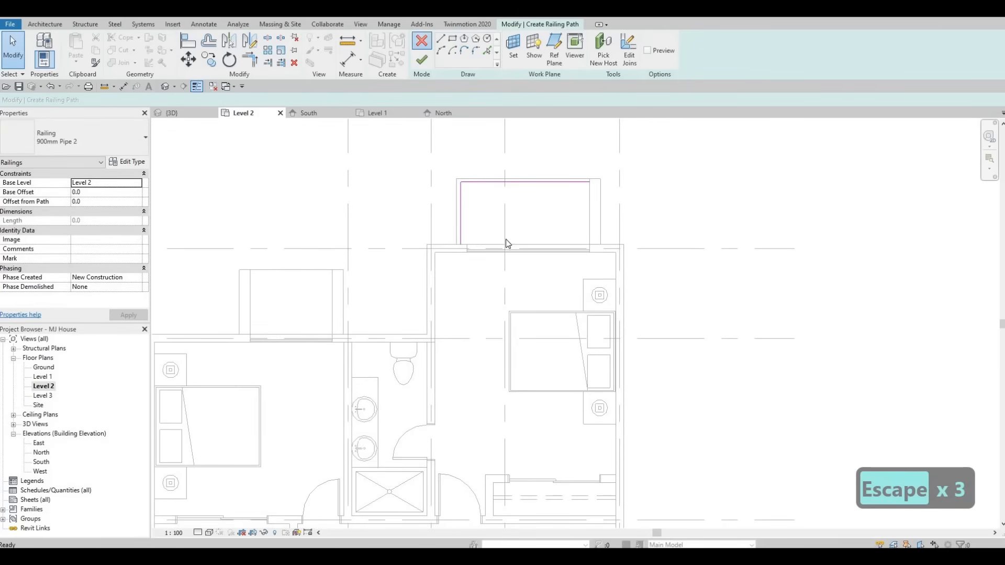
{"action": "key", "text": "Escape"}
{"action": "key", "text": "Escape"}
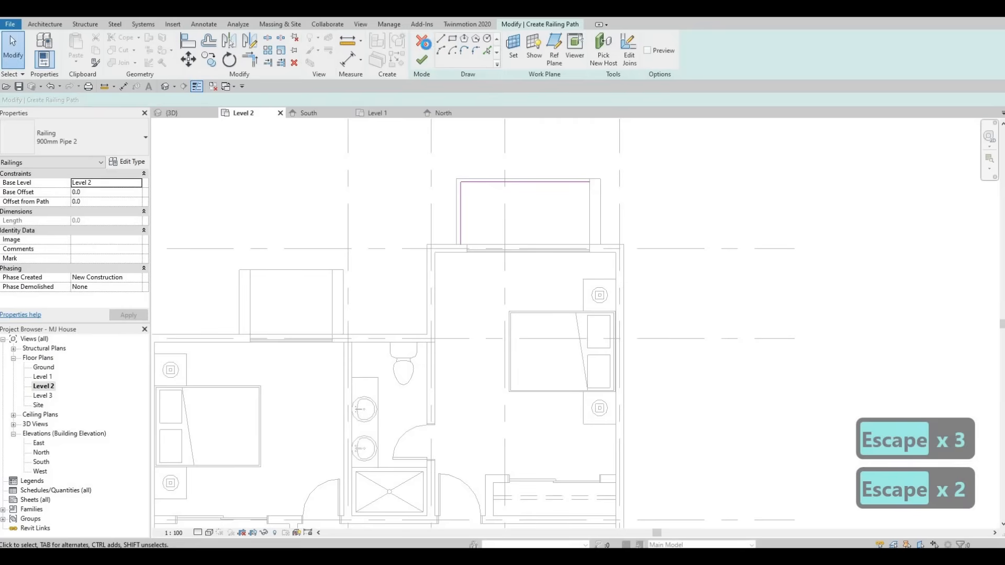
{"action": "key", "text": "Escape"}
{"action": "left_click", "coordinate": [522, 288]}
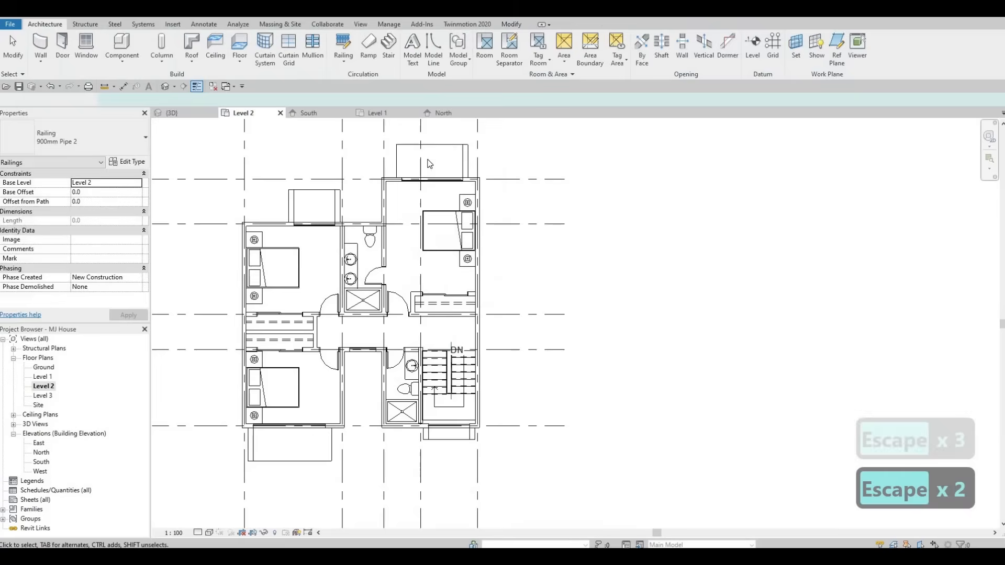
{"action": "key", "text": "Escape"}
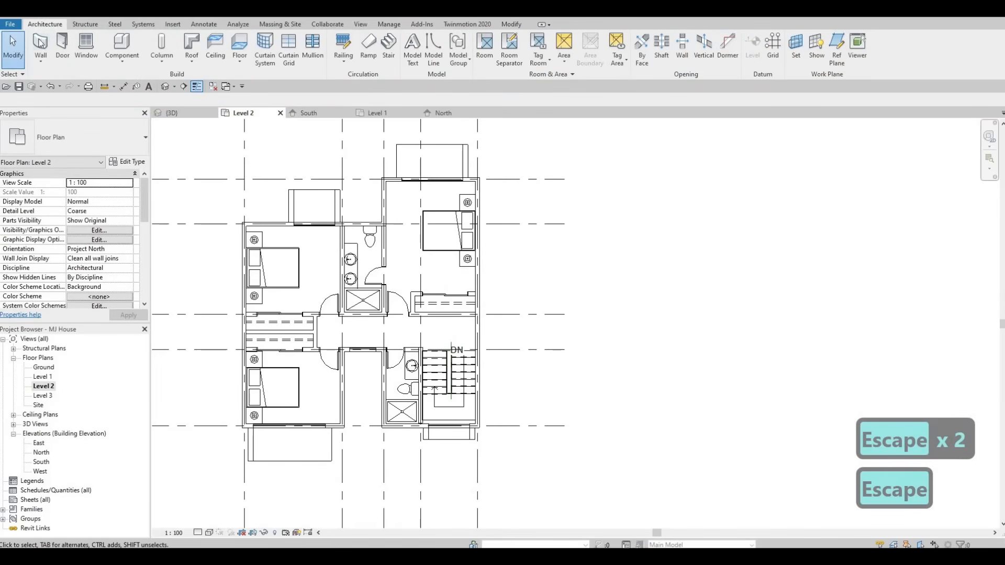
Step: Draw curtain walls along the outer and west inner edges of the north-east window frame
{"action": "left_click", "coordinate": [42, 59]}
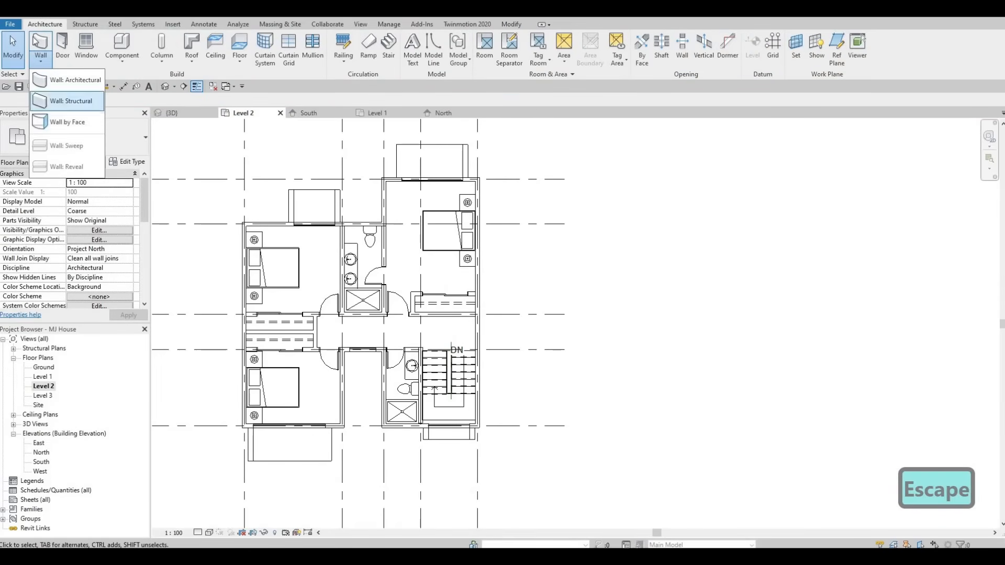
{"action": "left_click", "coordinate": [74, 81]}
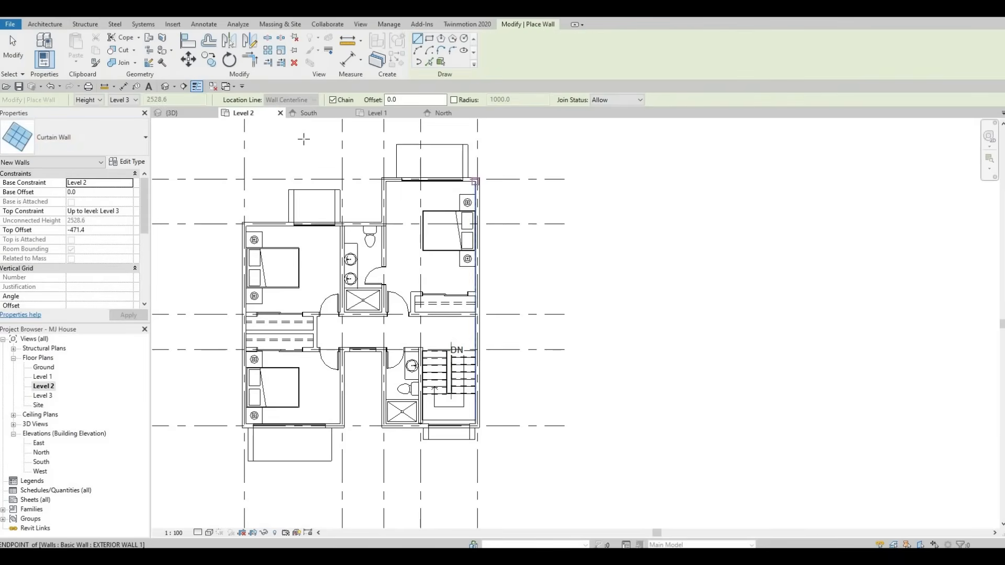
{"action": "scroll", "coordinate": [539, 193], "scroll_direction": "up", "scroll_amount": 6}
{"action": "middle_click_drag", "start_coordinate": [625, 218], "coordinate": [739, 253]}
{"action": "scroll", "coordinate": [739, 253], "scroll_direction": "up", "scroll_amount": 1}
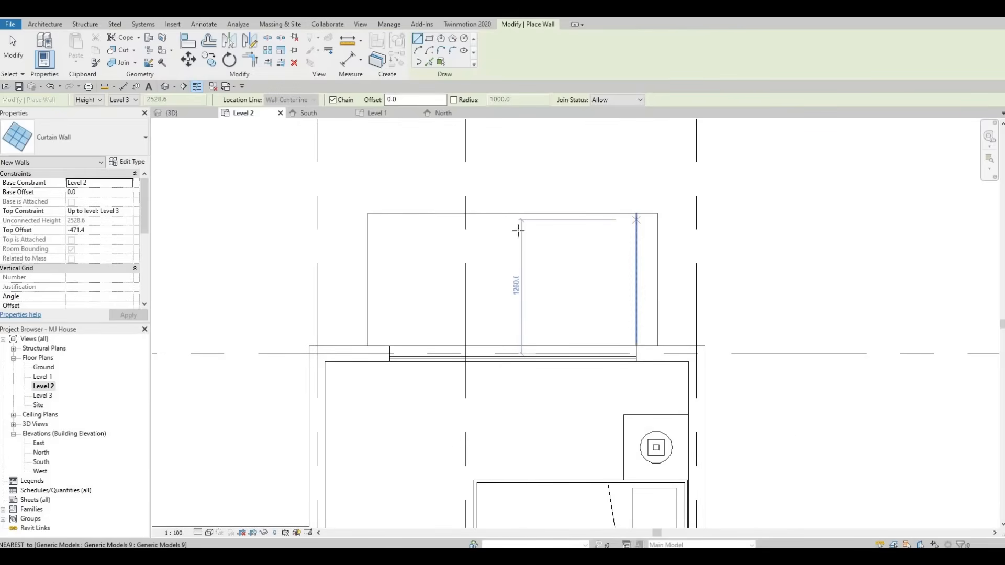
{"action": "left_click", "coordinate": [377, 224]}
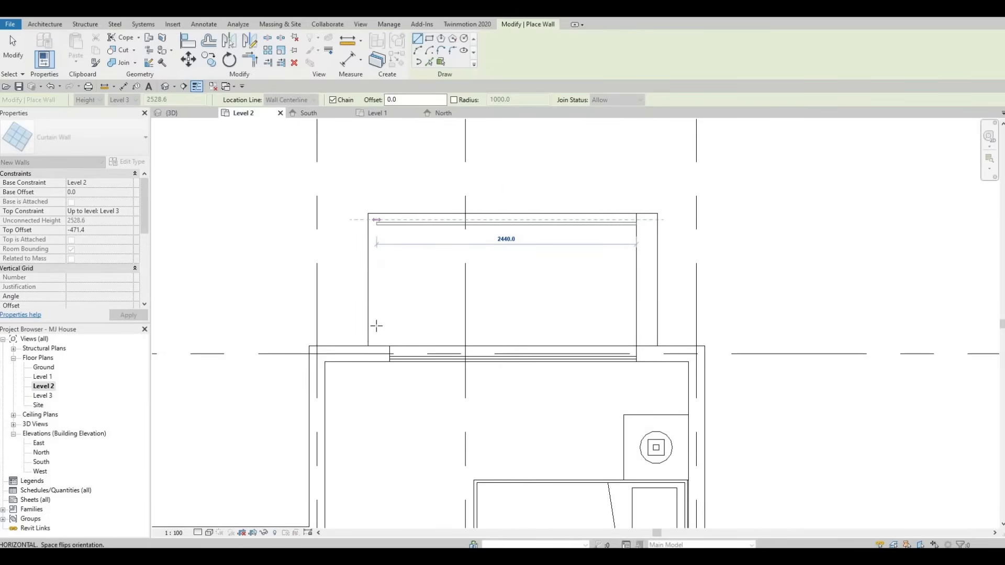
{"action": "key", "text": "Escape"}
{"action": "left_click", "coordinate": [375, 345]}
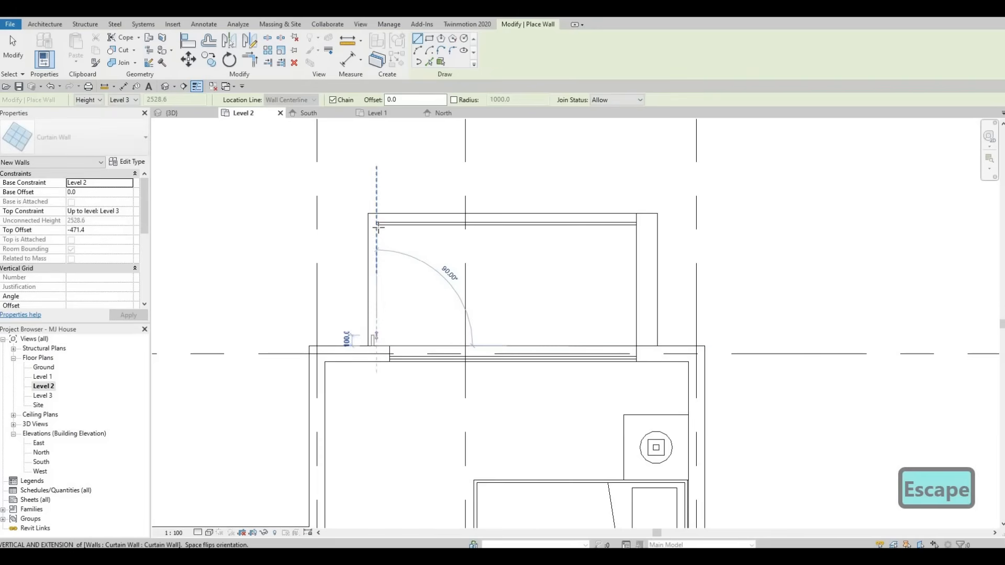
{"action": "left_click", "coordinate": [378, 226]}
{"action": "left_click", "coordinate": [376, 225]}
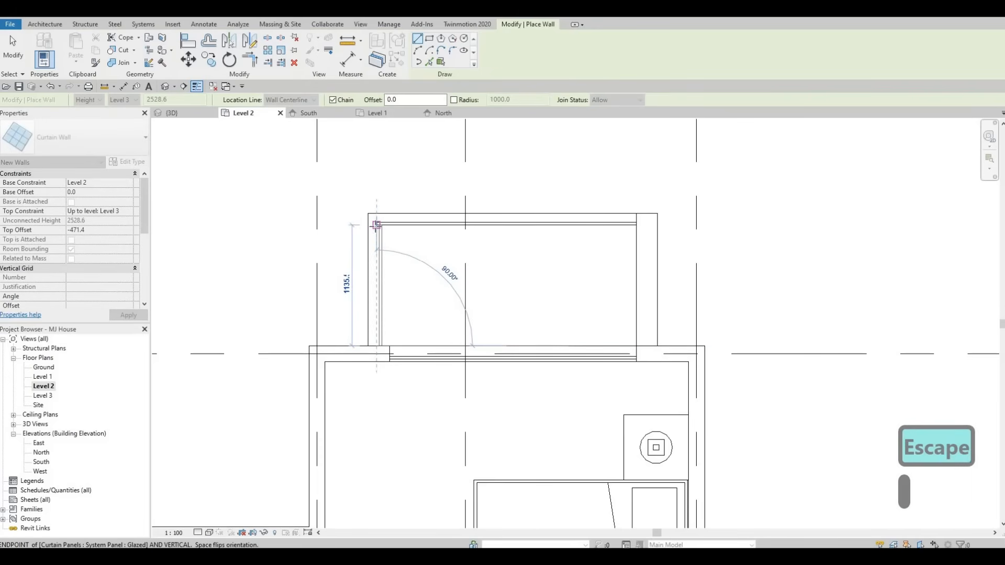
{"action": "key", "text": "Escape"}
{"action": "key", "text": "Escape"}
{"action": "key", "text": "Escape"}
Step: Nudge the frame's west curtain wall slightly to the left
{"action": "scroll", "coordinate": [384, 242], "scroll_direction": "up", "scroll_amount": 3}
{"action": "left_click", "coordinate": [384, 242]}
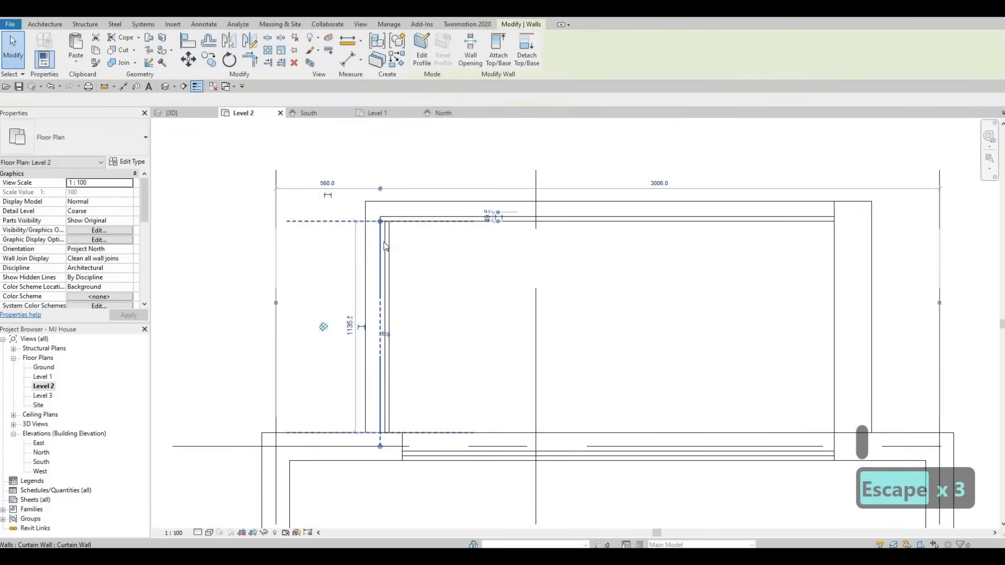
{"action": "key", "text": "Left"}
{"action": "key", "text": "Left"}
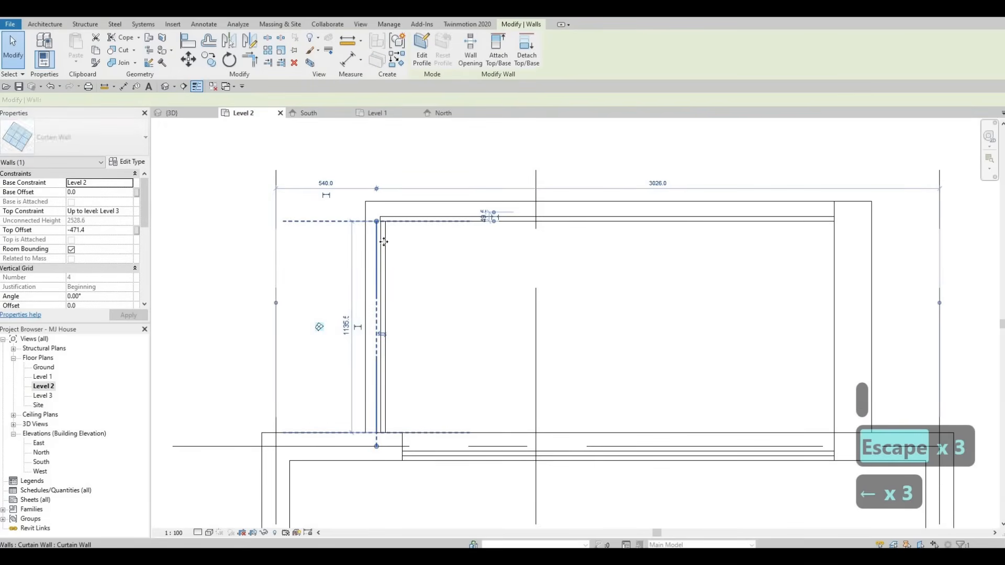
{"action": "key", "text": "Escape"}
{"action": "key", "text": "Escape"}
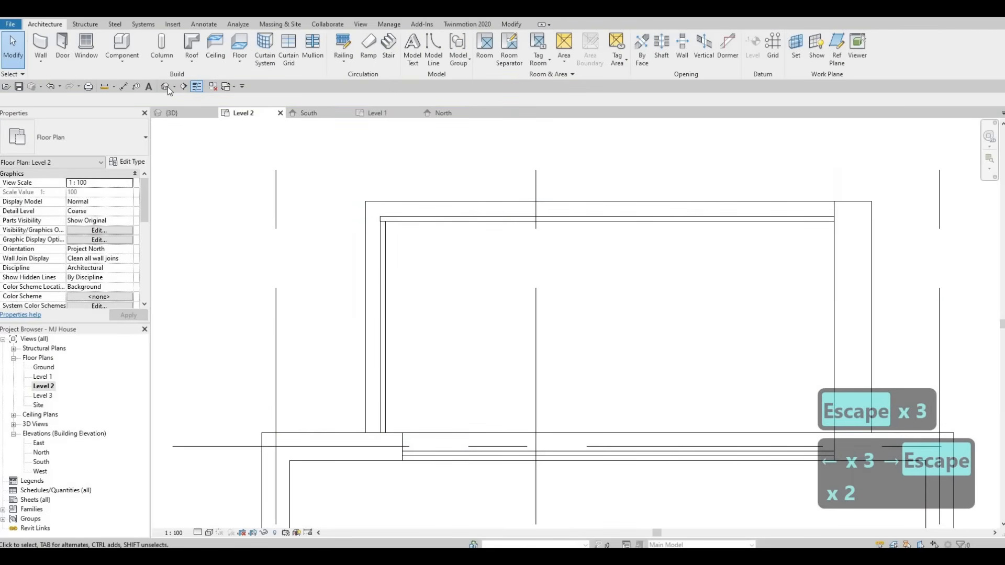
Step: In 3D, lower the top of the frame's front curtain wall to about 1415 mm high as a glass balustrade
{"action": "left_click", "coordinate": [168, 86]}
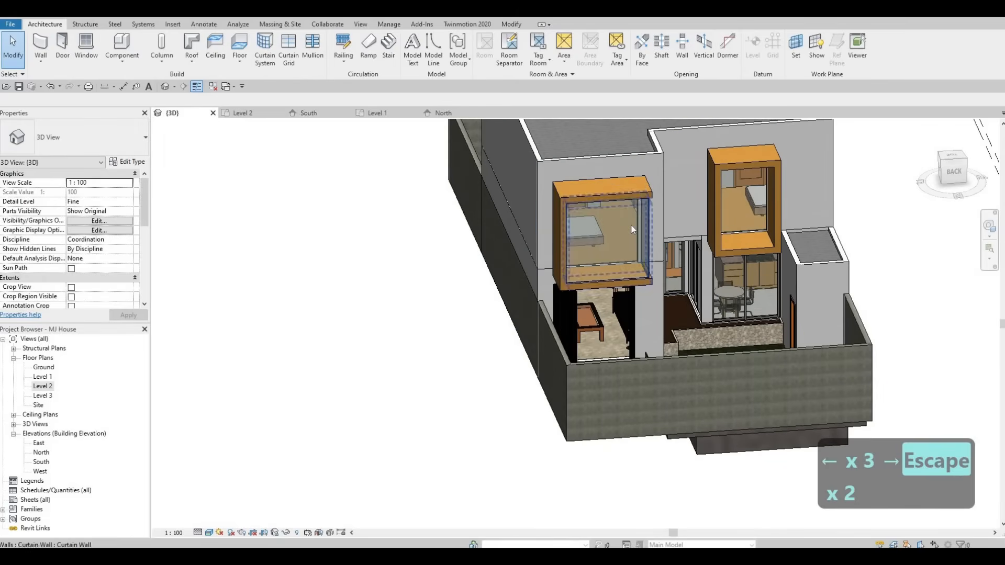
{"action": "left_click", "coordinate": [601, 218]}
{"action": "scroll", "coordinate": [601, 236], "scroll_direction": "up", "scroll_amount": 3}
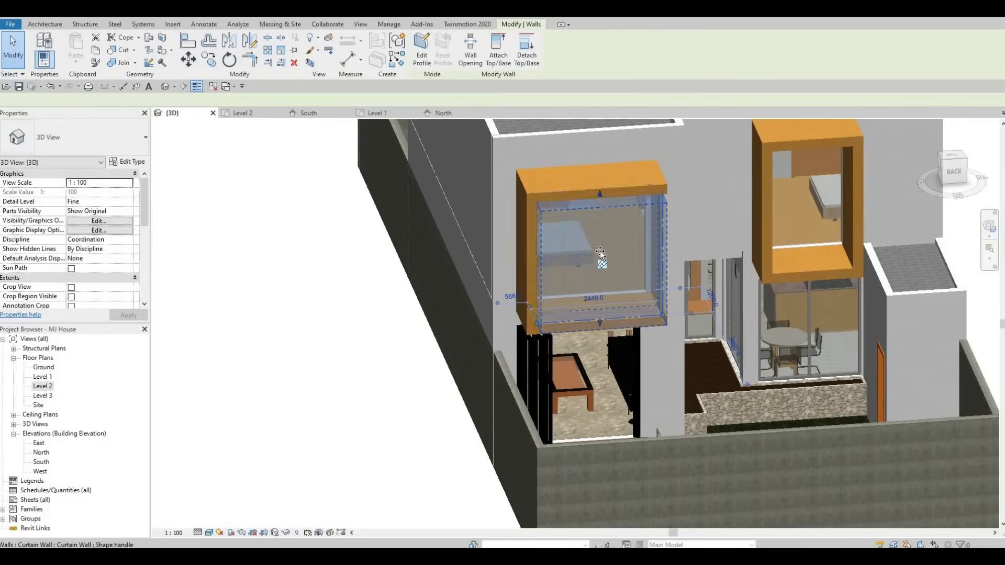
{"action": "left_click_drag", "start_coordinate": [649, 212], "coordinate": [652, 235]}
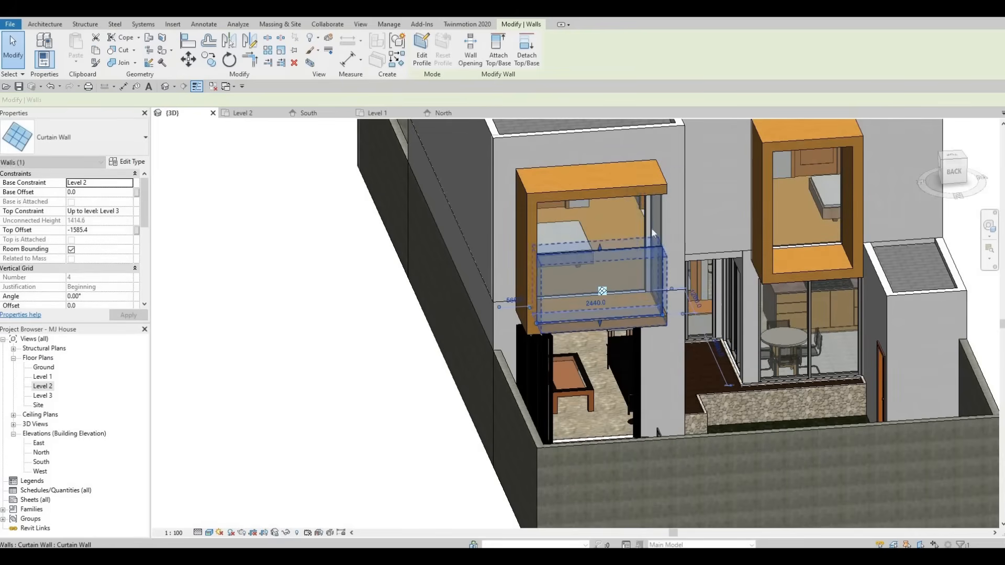
Step: Try to drag the frame's side curtain wall into a new position, then undo it
{"action": "middle_click_drag", "start_coordinate": [653, 233], "coordinate": [661, 223], "text": "shift"}
{"action": "left_click_drag", "start_coordinate": [651, 222], "coordinate": [670, 204]}
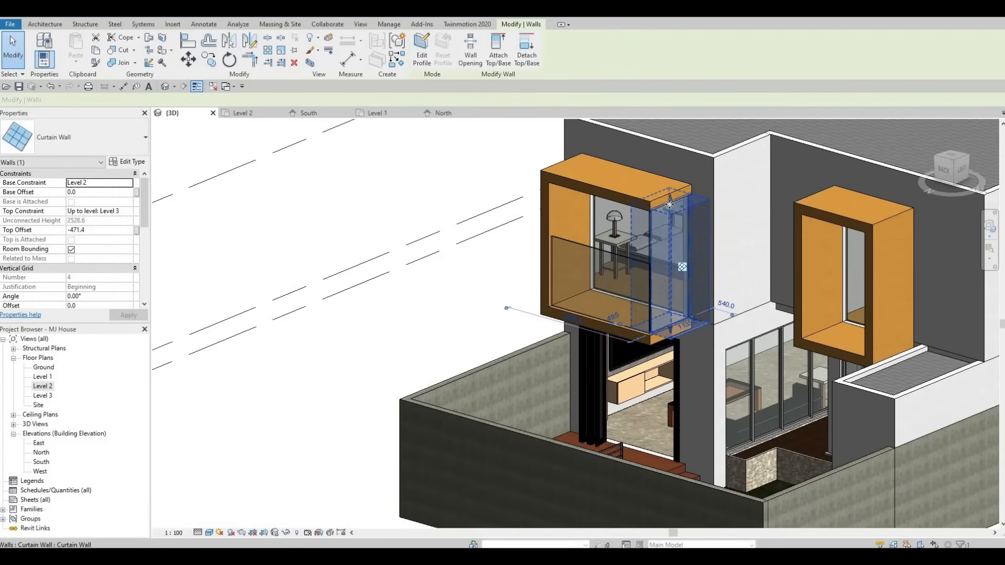
{"action": "left_click_drag", "start_coordinate": [670, 251], "coordinate": [739, 265]}
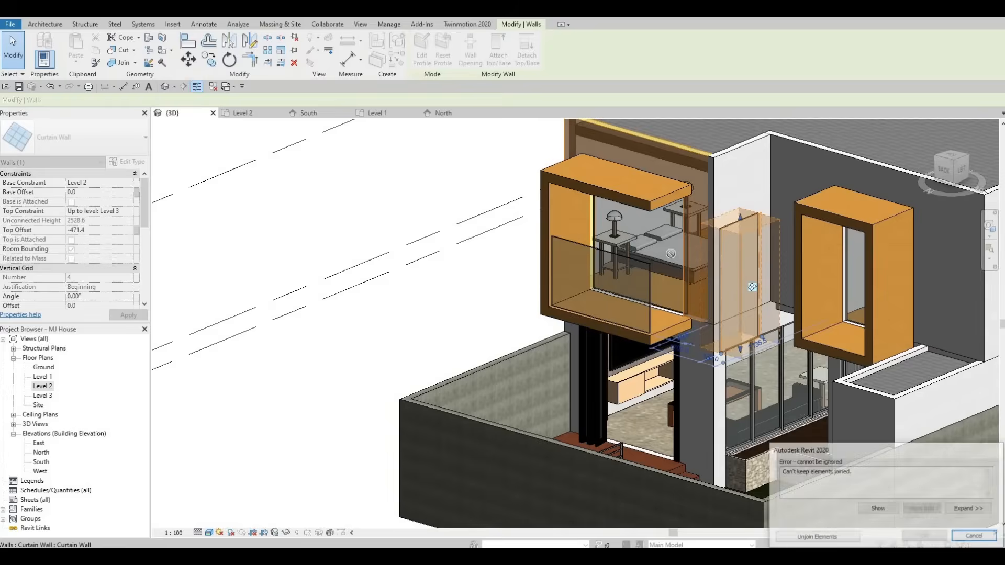
{"action": "key", "text": "ctrl+z"}
{"action": "key", "text": "Escape"}
{"action": "key", "text": "Escape"}
Step: Lower the top of the side curtain wall to the same height as the front balustrade
{"action": "scroll", "coordinate": [588, 262], "scroll_direction": "up", "scroll_amount": 3}
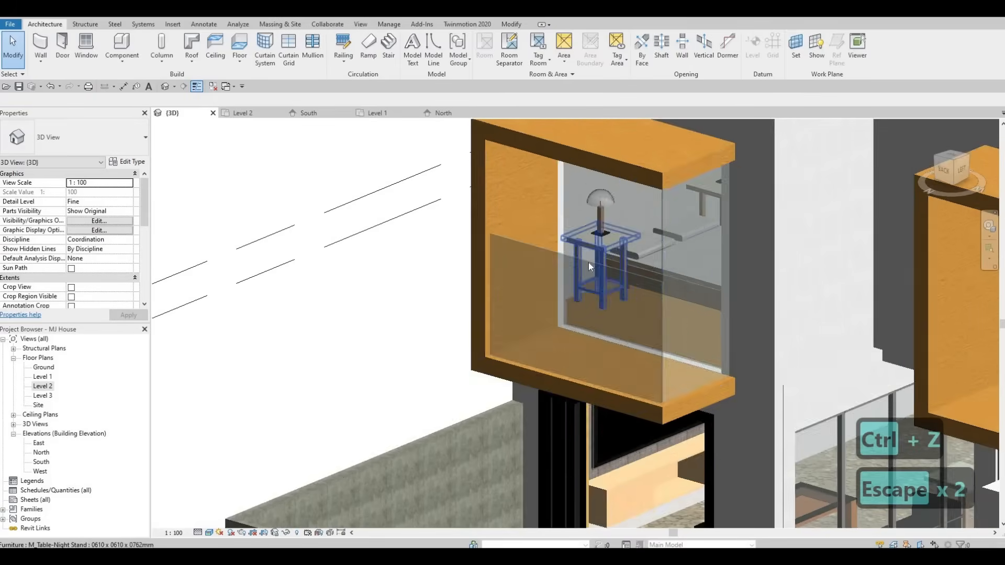
{"action": "left_click", "coordinate": [571, 287]}
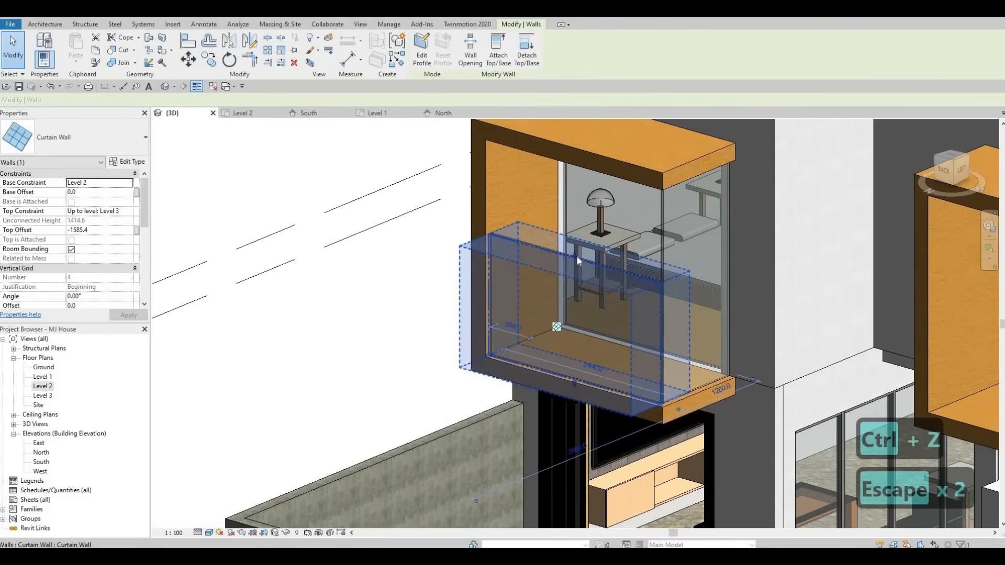
{"action": "left_click_drag", "start_coordinate": [577, 257], "coordinate": [661, 213]}
{"action": "key", "text": "Escape"}
{"action": "left_click", "coordinate": [694, 170]}
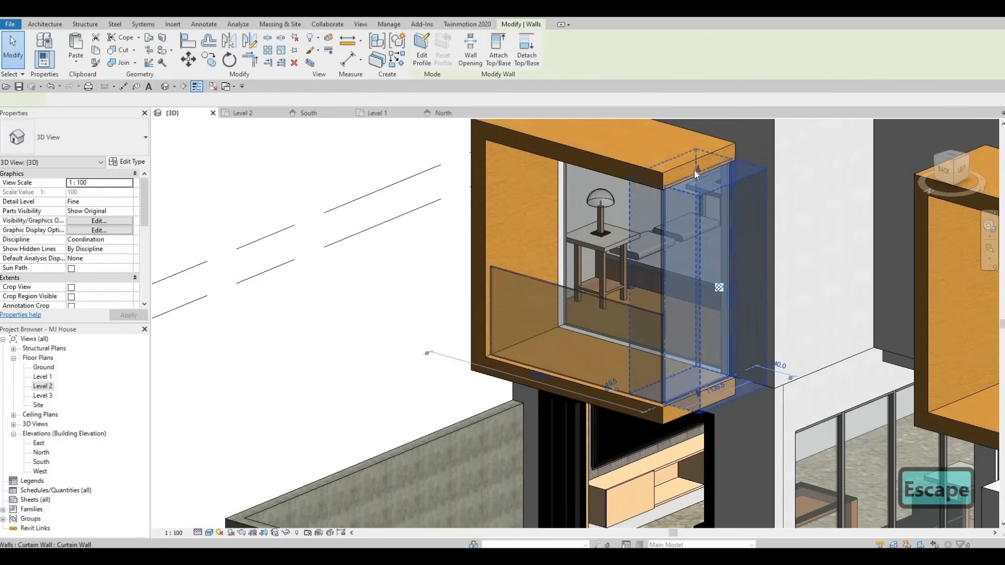
{"action": "left_click_drag", "start_coordinate": [697, 171], "coordinate": [677, 287]}
{"action": "key", "text": "Escape"}
{"action": "key", "text": "Escape"}
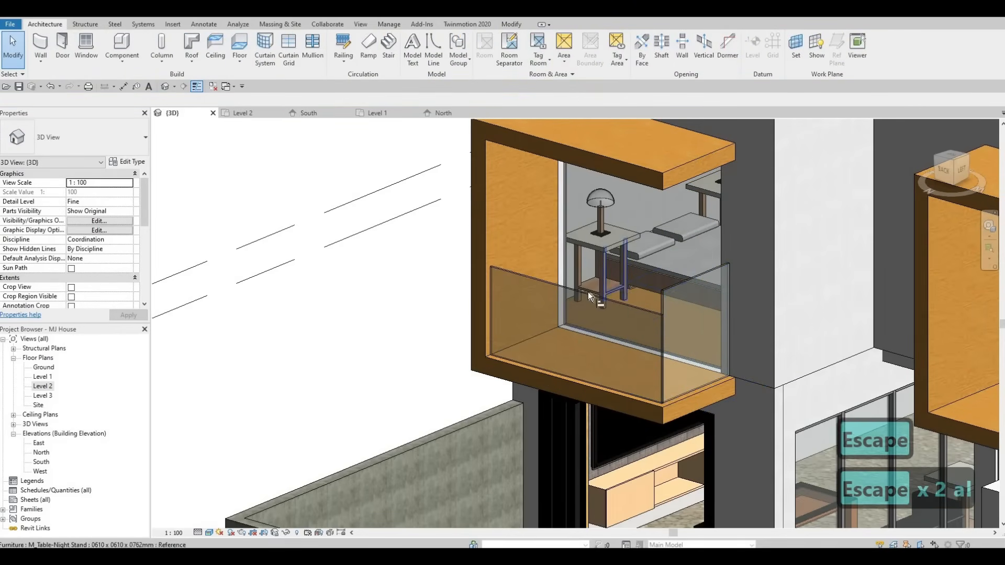
{"action": "key", "text": "a"}
{"action": "key", "text": "l"}
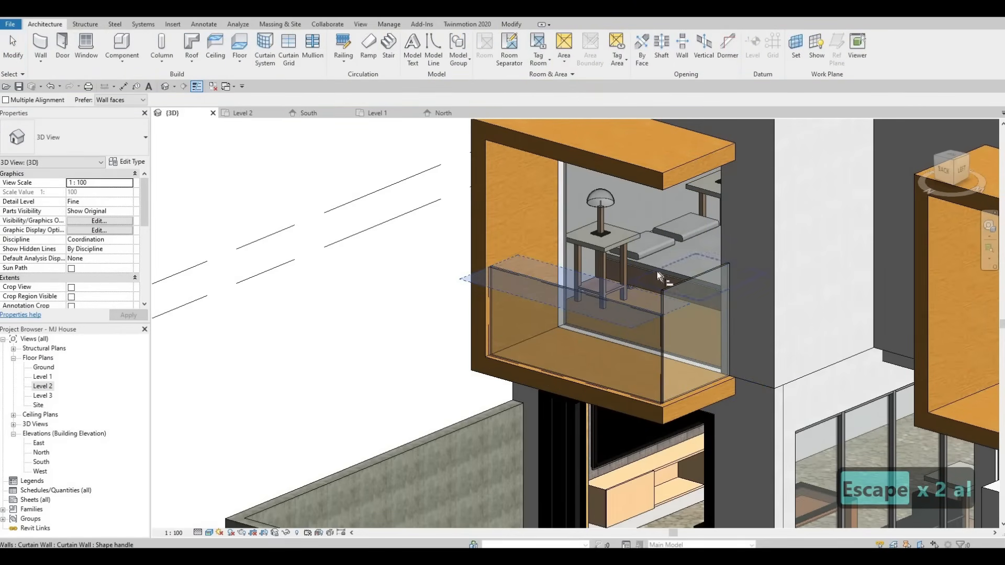
{"action": "key", "text": "Escape"}
{"action": "scroll", "coordinate": [658, 271], "scroll_direction": "down", "scroll_amount": 5}
{"action": "middle_click_drag", "start_coordinate": [749, 282], "coordinate": [727, 274], "text": "shift"}
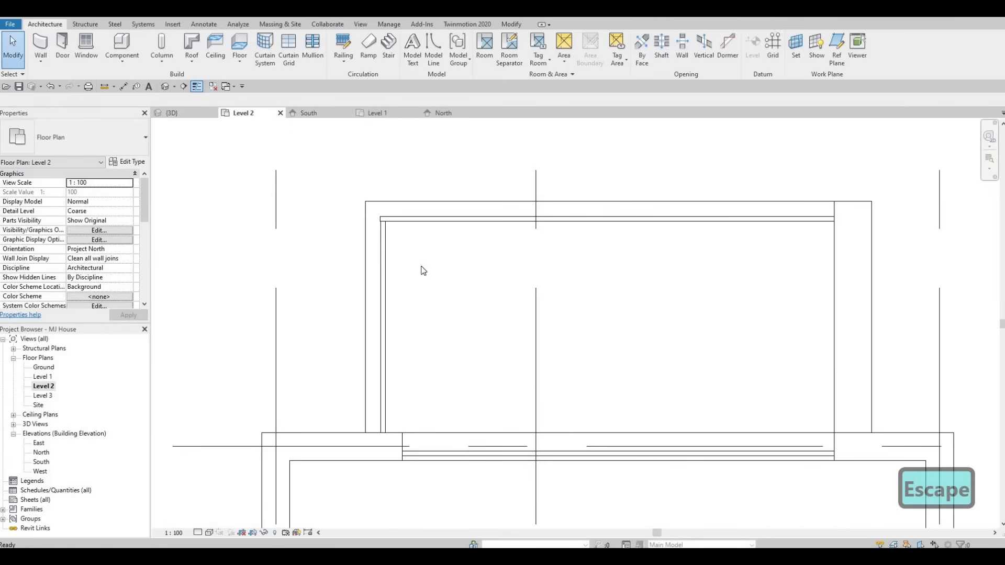
{"action": "key", "text": "Escape"}
{"action": "left_click", "coordinate": [470, 237]}
{"action": "key", "text": "Escape"}
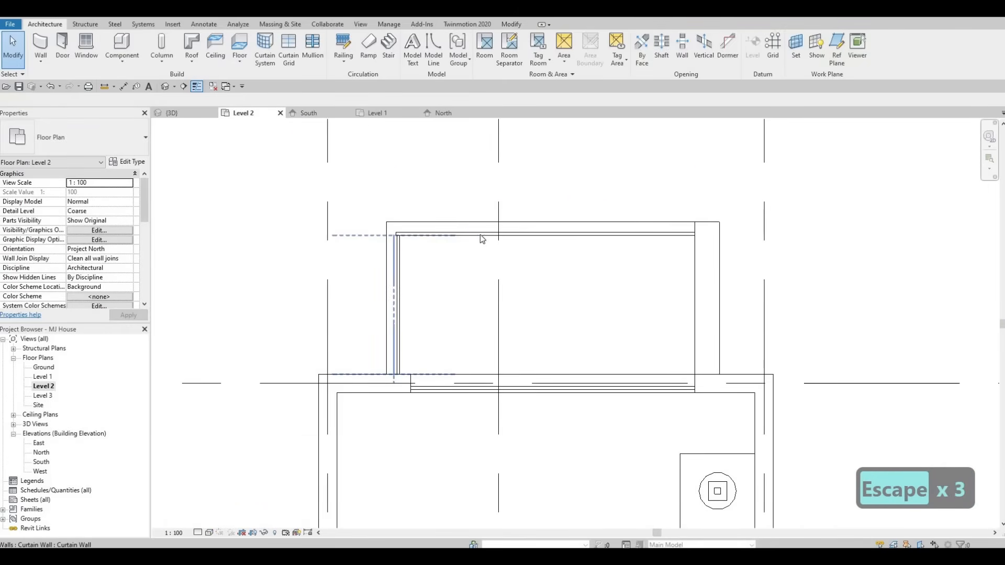
Step: Create a similar curtain wall about 1560 mm long across the outer edge of the north-west window frame
{"action": "left_click", "coordinate": [473, 235]}
{"action": "key", "text": "c"}
{"action": "key", "text": "s"}
{"action": "scroll", "coordinate": [470, 264], "scroll_direction": "down", "scroll_amount": 1}
{"action": "middle_click_drag", "start_coordinate": [471, 265], "coordinate": [773, 231]}
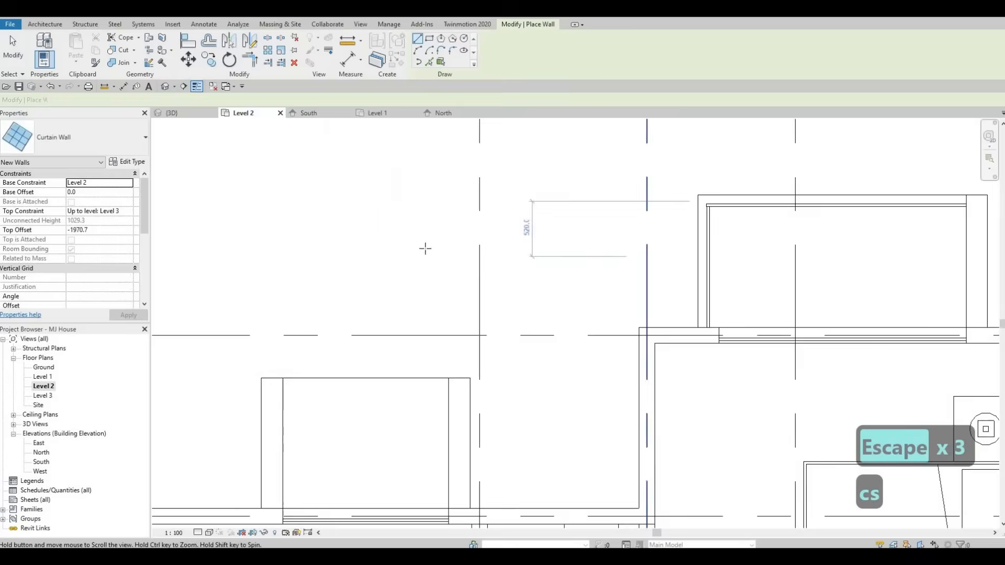
{"action": "scroll", "coordinate": [283, 390], "scroll_direction": "down", "scroll_amount": 2}
{"action": "middle_click_drag", "start_coordinate": [283, 390], "coordinate": [487, 325]}
{"action": "scroll", "coordinate": [487, 326], "scroll_direction": "up", "scroll_amount": 1}
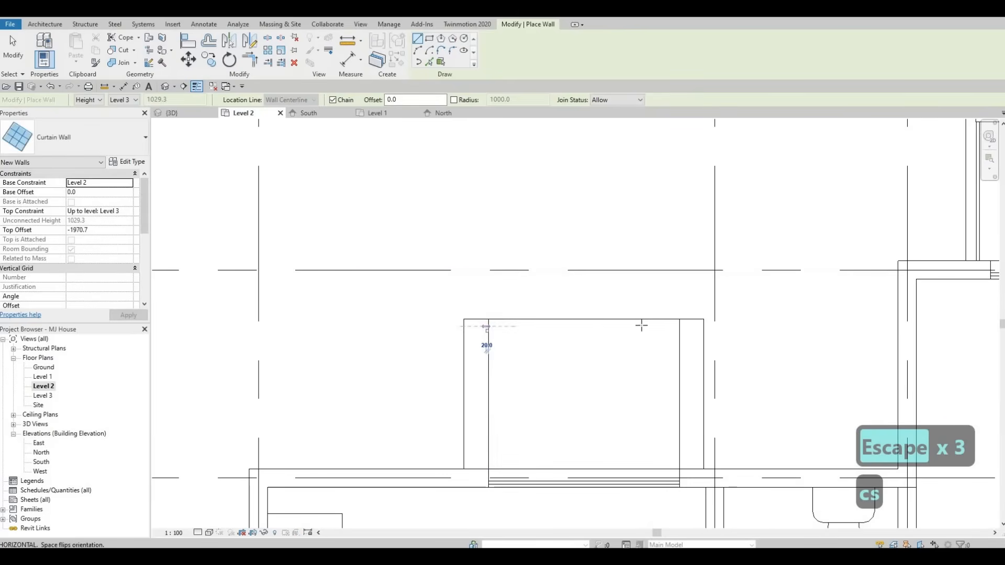
{"action": "left_click", "coordinate": [489, 326]}
{"action": "left_click", "coordinate": [679, 326]}
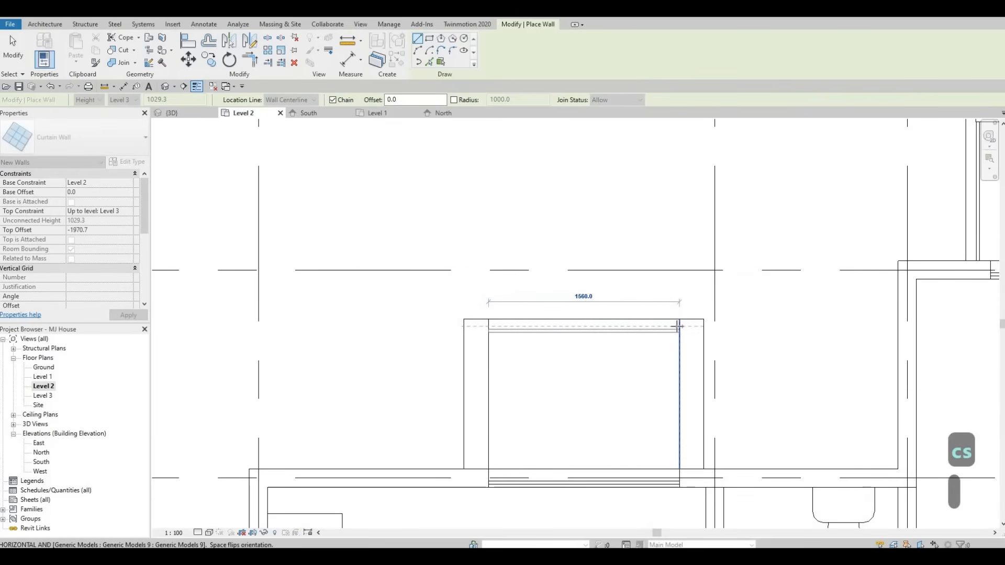
{"action": "key", "text": "Escape"}
{"action": "scroll", "coordinate": [650, 325], "scroll_direction": "down", "scroll_amount": 6}
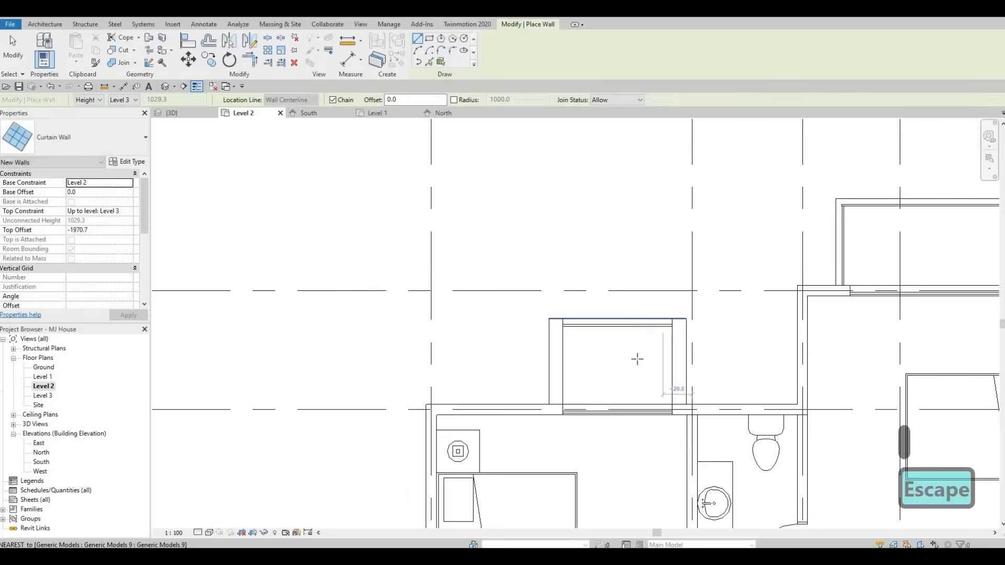
Step: Draw a curtain wall about 2920 mm long across the outer edge of the Level 2 window frame beside the bedroom
{"action": "middle_click_drag", "start_coordinate": [621, 346], "coordinate": [474, 173]}
{"action": "scroll", "coordinate": [442, 383], "scroll_direction": "up", "scroll_amount": 5}
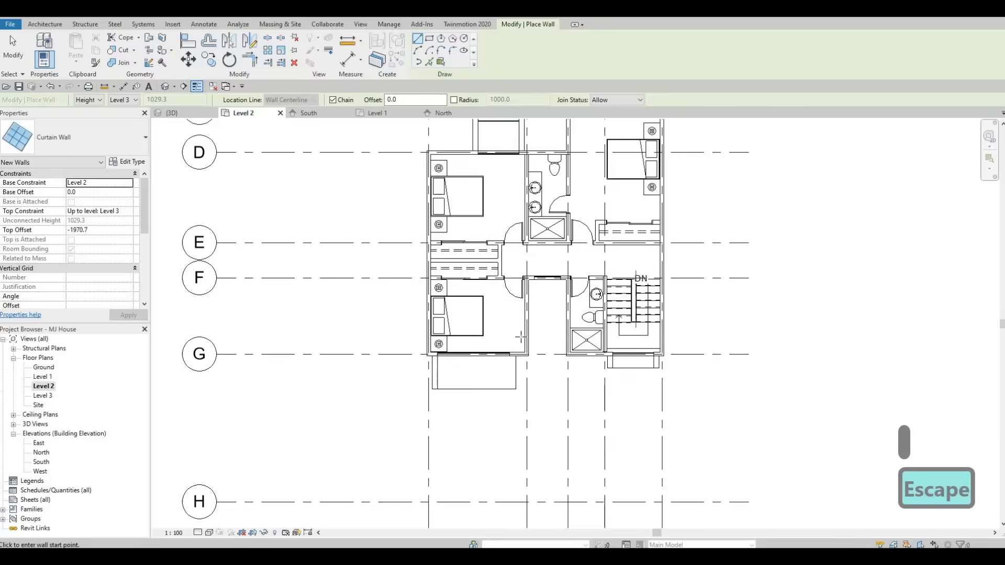
{"action": "left_click", "coordinate": [388, 287]}
{"action": "left_click", "coordinate": [403, 403]}
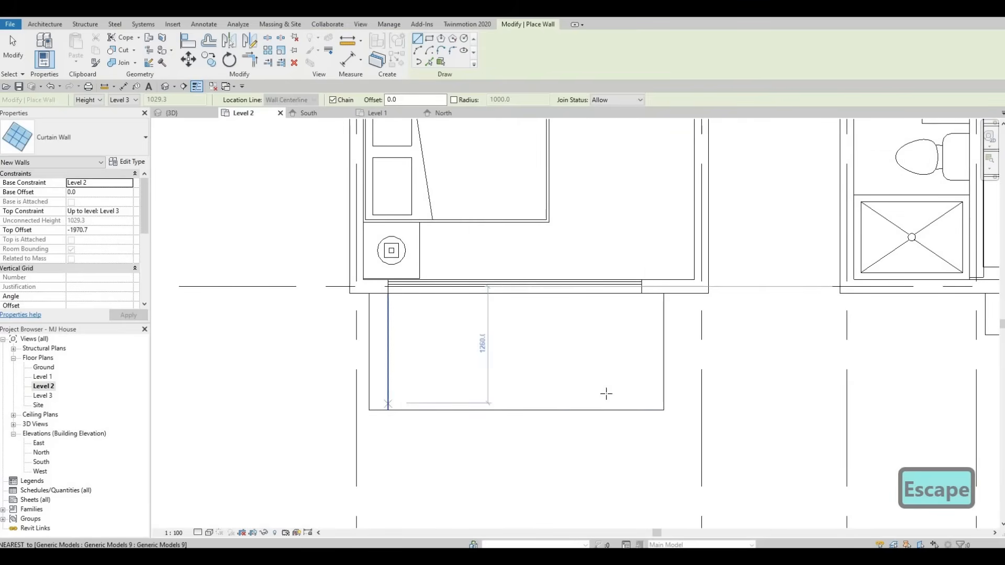
{"action": "left_click", "coordinate": [658, 403]}
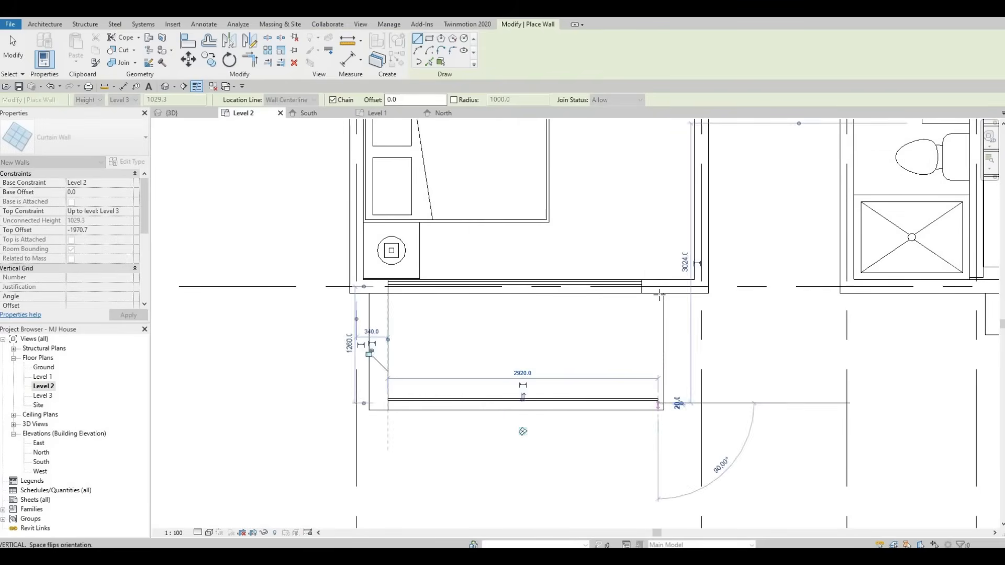
{"action": "key", "text": "Escape"}
Step: Add a curtain wall about 1135 mm long along the frame's side edge back to the house wall
{"action": "left_click", "coordinate": [662, 294]}
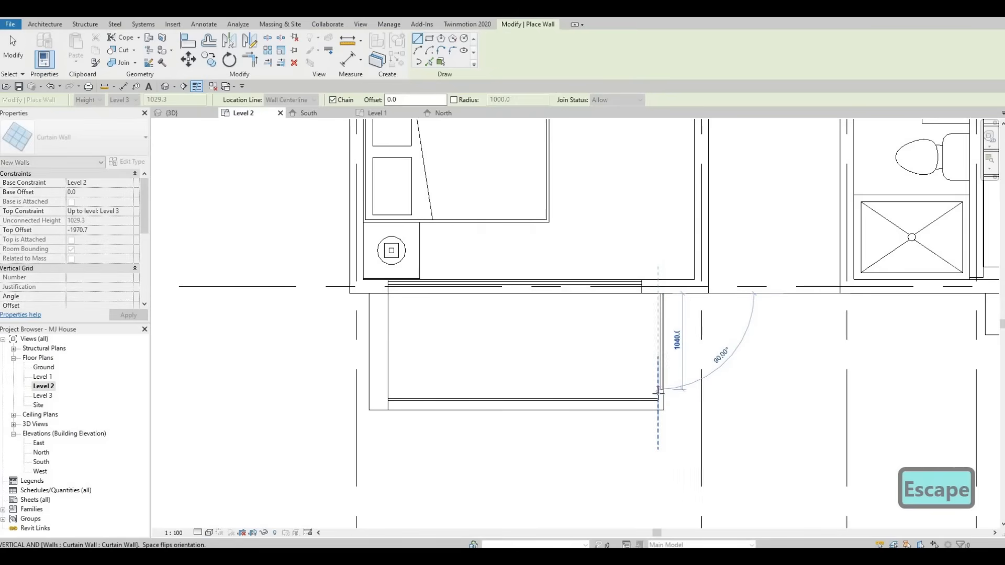
{"action": "scroll", "coordinate": [659, 393], "scroll_direction": "up", "scroll_amount": 2}
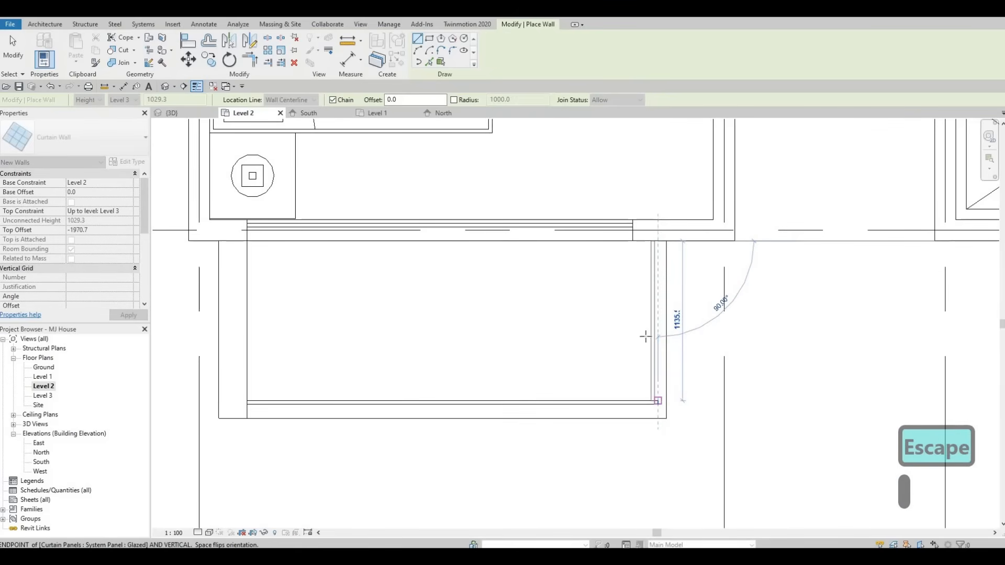
{"action": "key", "text": "Escape"}
{"action": "scroll", "coordinate": [687, 325], "scroll_direction": "down", "scroll_amount": 4}
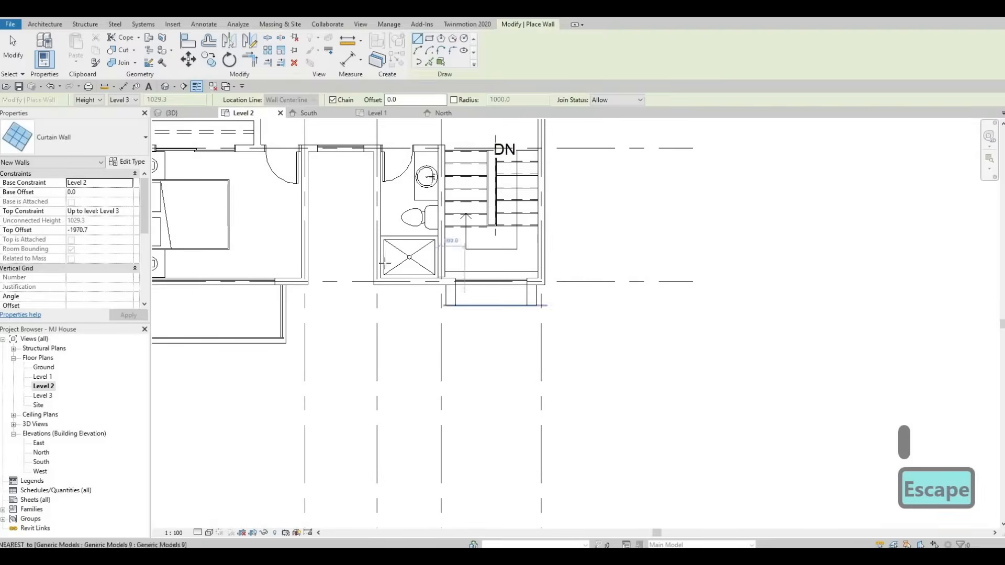
{"action": "middle_click_drag", "start_coordinate": [385, 263], "coordinate": [294, 218]}
{"action": "key", "text": "Escape"}
{"action": "key", "text": "Escape"}
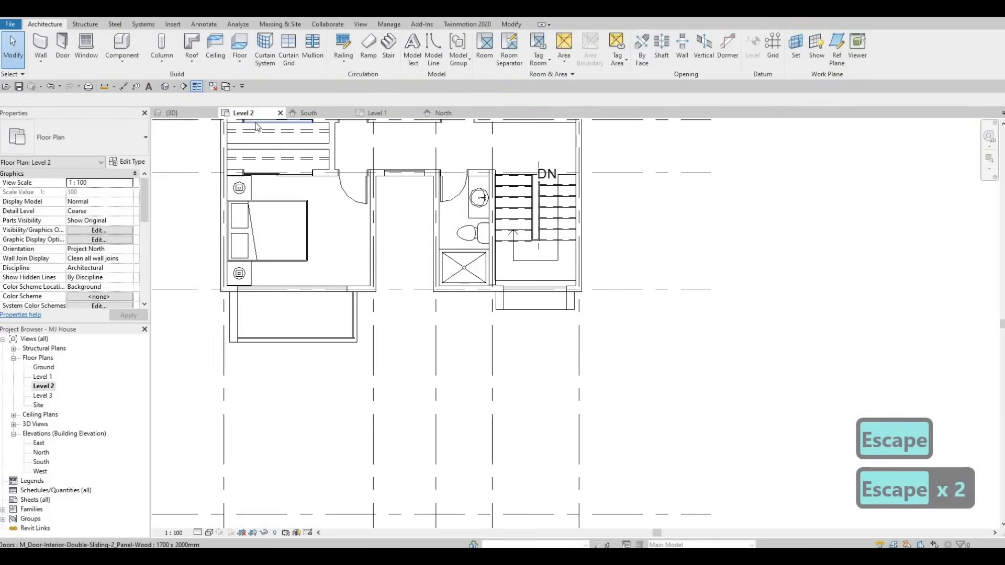
Step: Nudge the frame's new side curtain wall slightly to the right in the Level 2 plan
{"action": "left_click", "coordinate": [187, 113]}
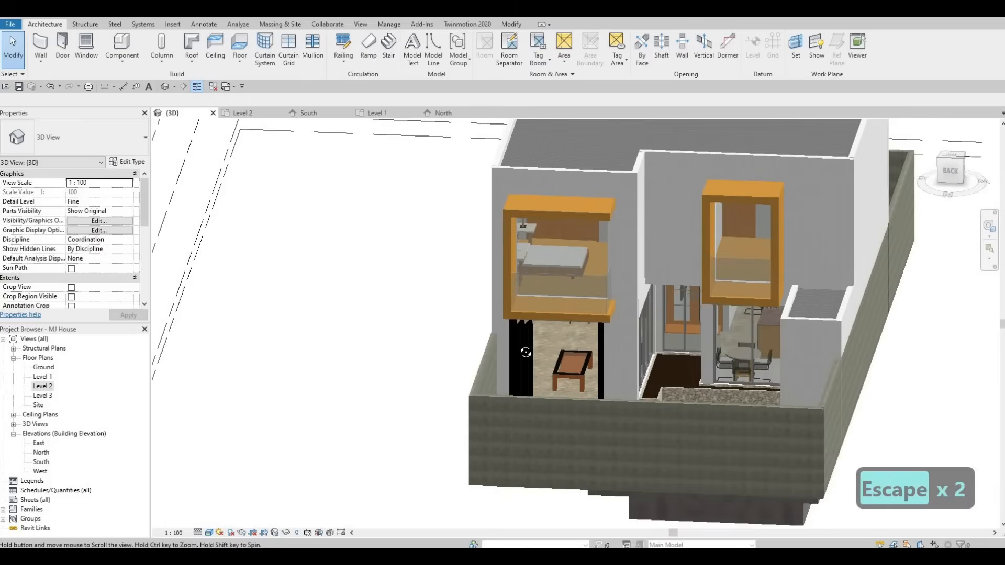
{"action": "double_click", "coordinate": [43, 386]}
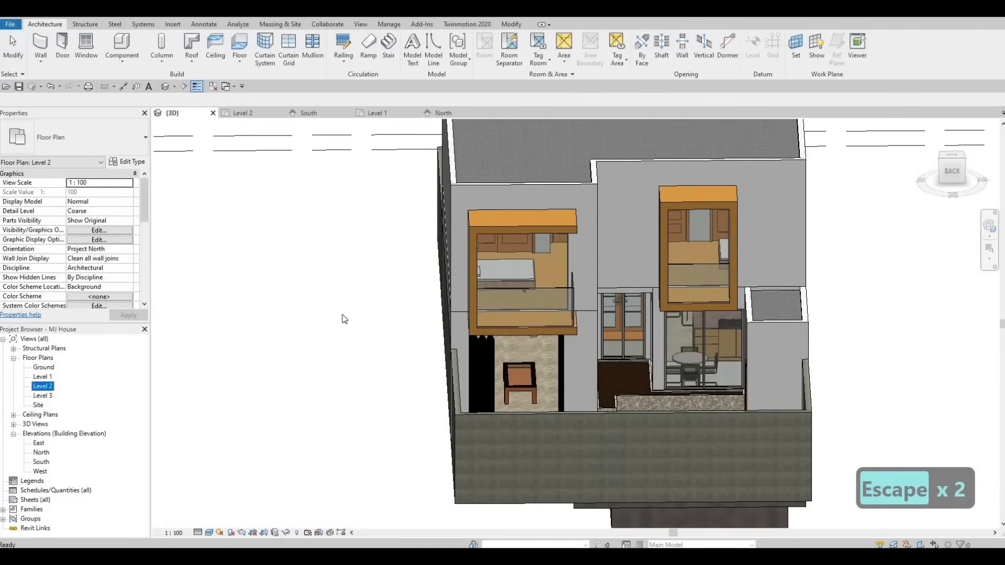
{"action": "scroll", "coordinate": [355, 341], "scroll_direction": "up", "scroll_amount": 6}
{"action": "key", "text": "Escape"}
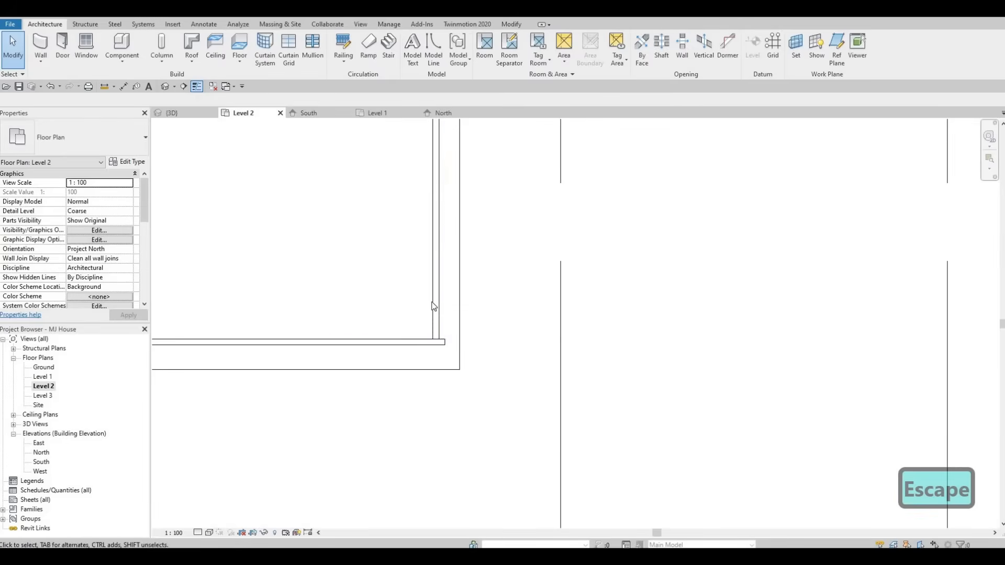
{"action": "left_click", "coordinate": [434, 307]}
{"action": "key", "text": "Right"}
{"action": "key", "text": "Right"}
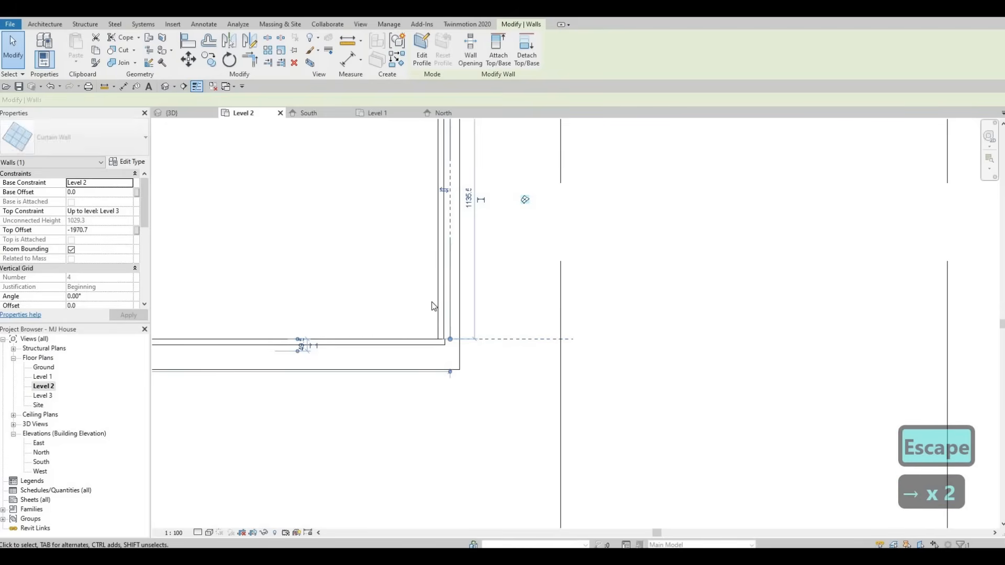
{"action": "key", "text": "Escape"}
Step: Orbit the 3D view to examine the glass balustrades on the window frames
{"action": "scroll", "coordinate": [475, 353], "scroll_direction": "down", "scroll_amount": 6}
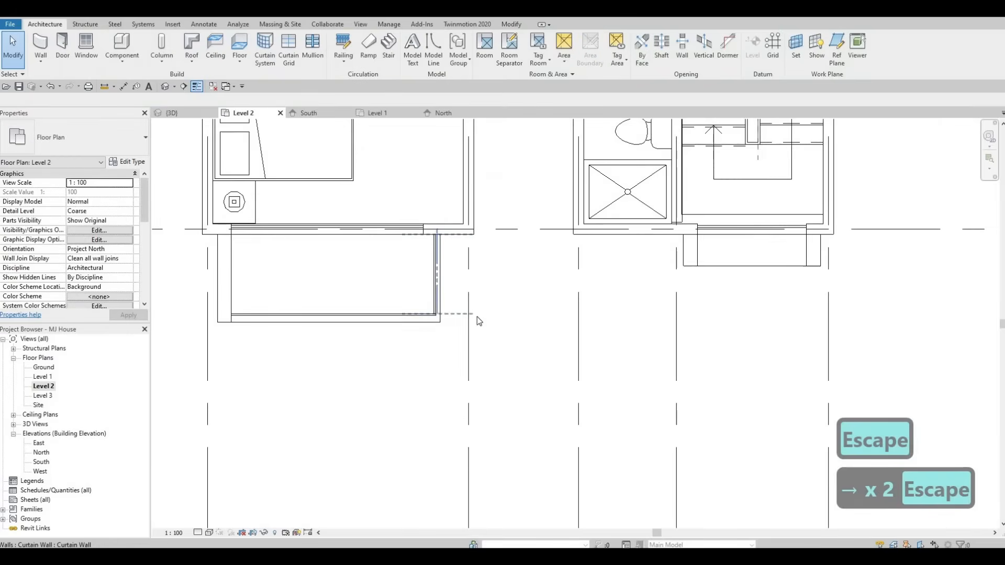
{"action": "scroll", "coordinate": [453, 209], "scroll_direction": "up", "scroll_amount": 6}
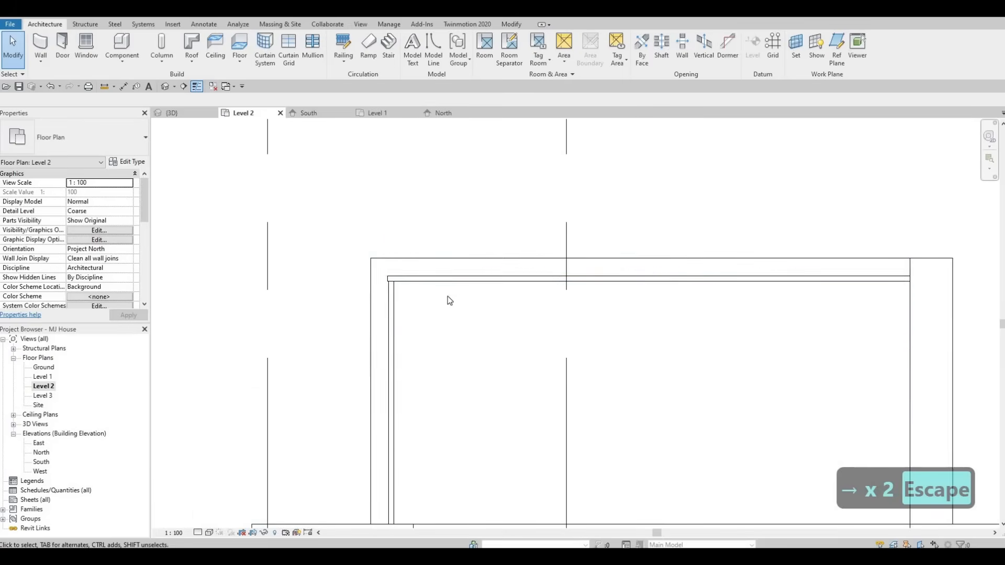
{"action": "scroll", "coordinate": [528, 318], "scroll_direction": "down", "scroll_amount": 4}
{"action": "middle_click_drag", "start_coordinate": [413, 319], "coordinate": [534, 273]}
{"action": "scroll", "coordinate": [398, 267], "scroll_direction": "down", "scroll_amount": 2}
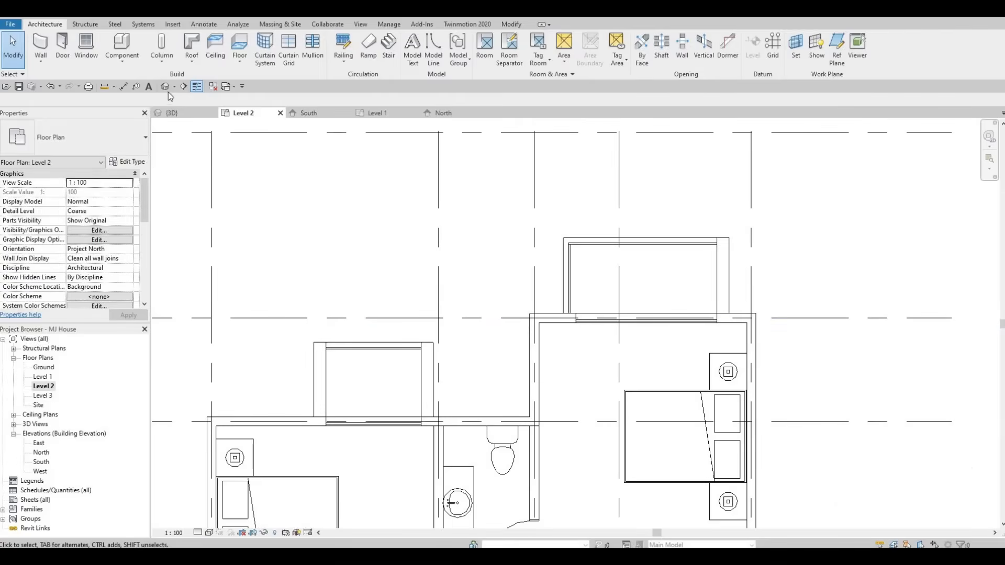
{"action": "left_click", "coordinate": [170, 112]}
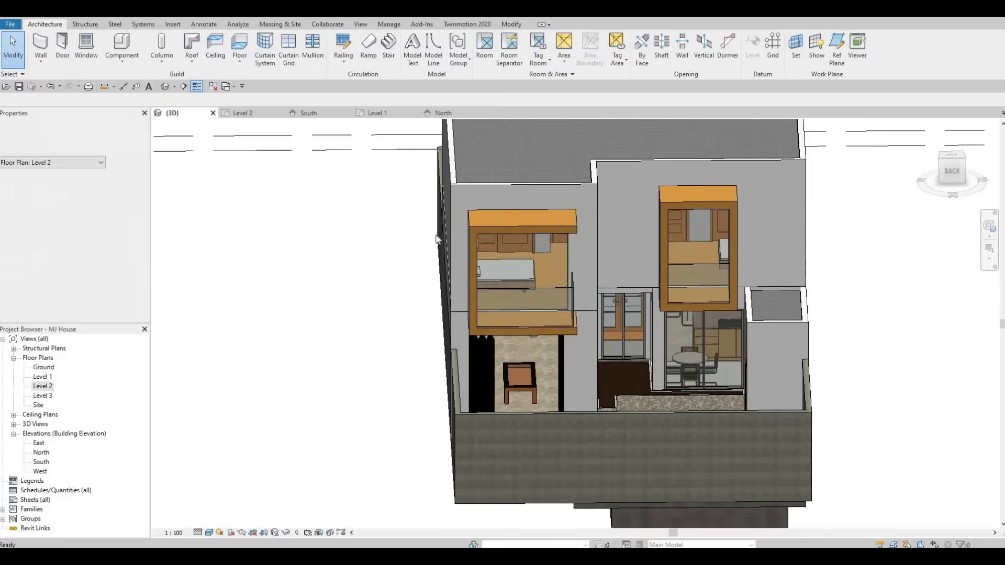
{"action": "middle_click_drag", "start_coordinate": [744, 268], "coordinate": [496, 329], "text": "shift"}
{"action": "scroll", "coordinate": [838, 325], "scroll_direction": "up", "scroll_amount": 3}
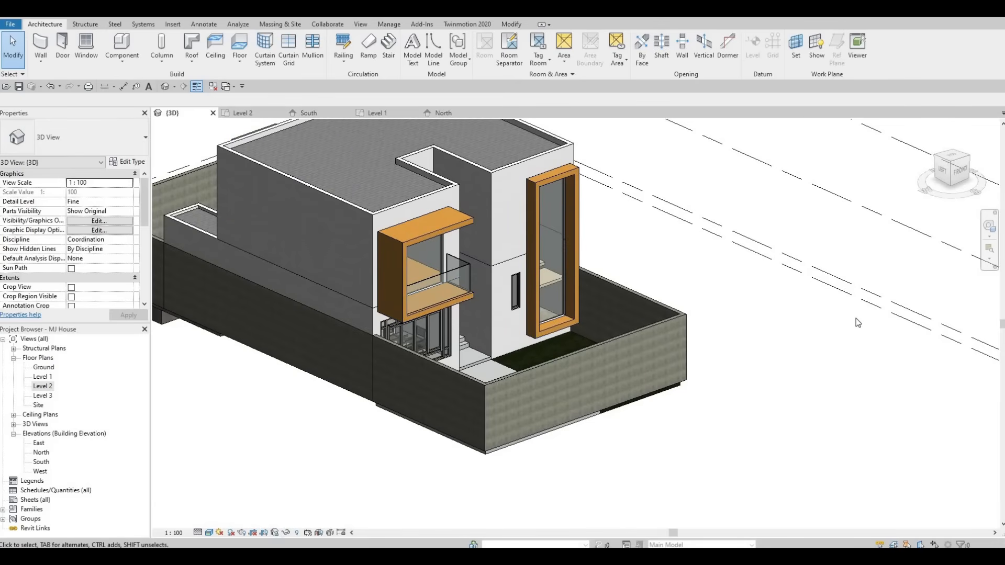